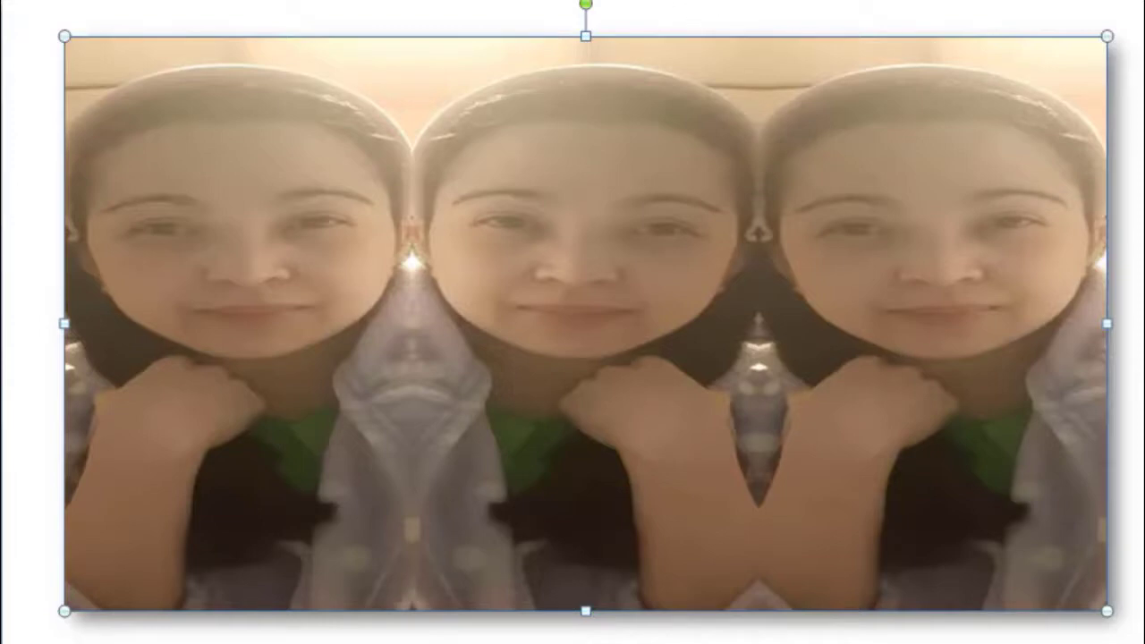
Apply 3-D Preset 5 to the three-face mirrored picture
click(743, 0)
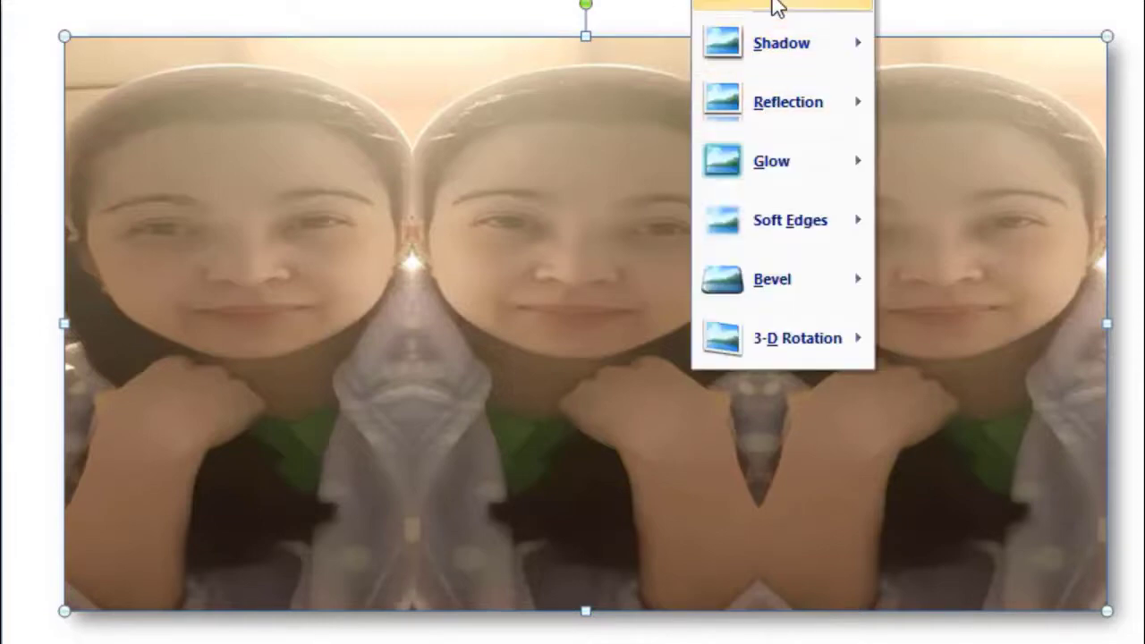
mouse_move(777, 7)
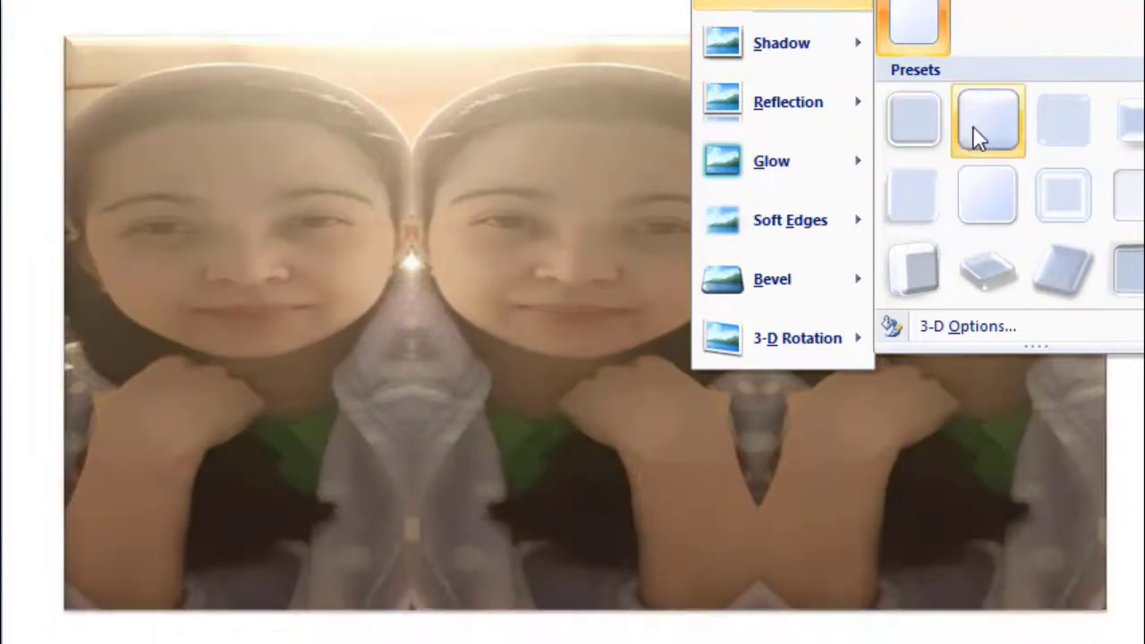
click(913, 193)
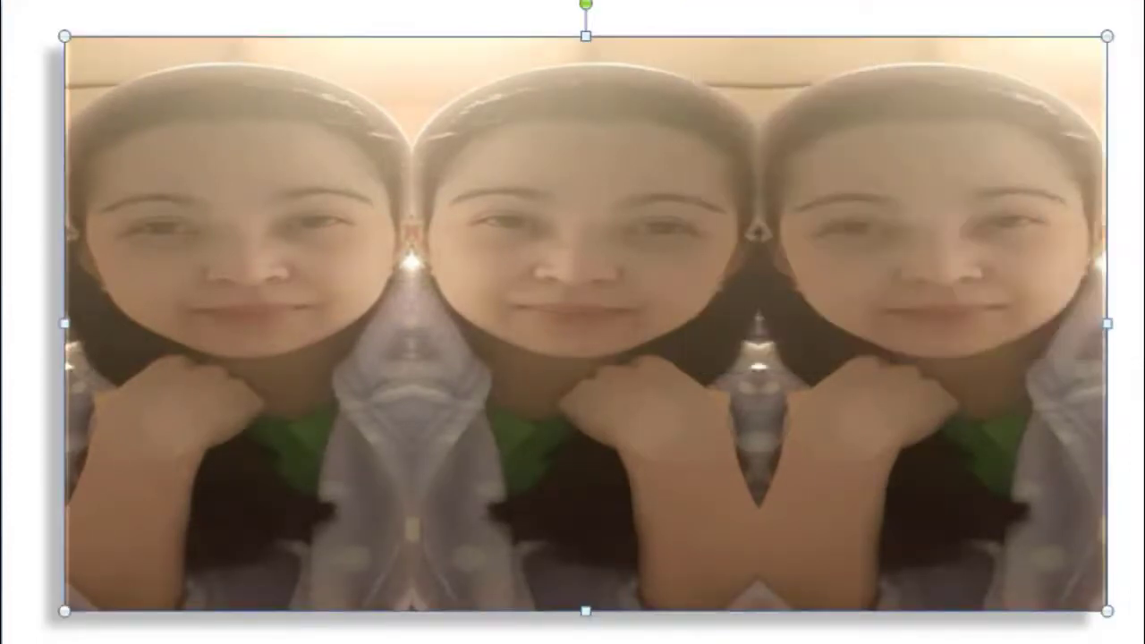
Give the three-face picture an orange glow, then move on to the butterfly slide
click(459, 286)
click(775, 2)
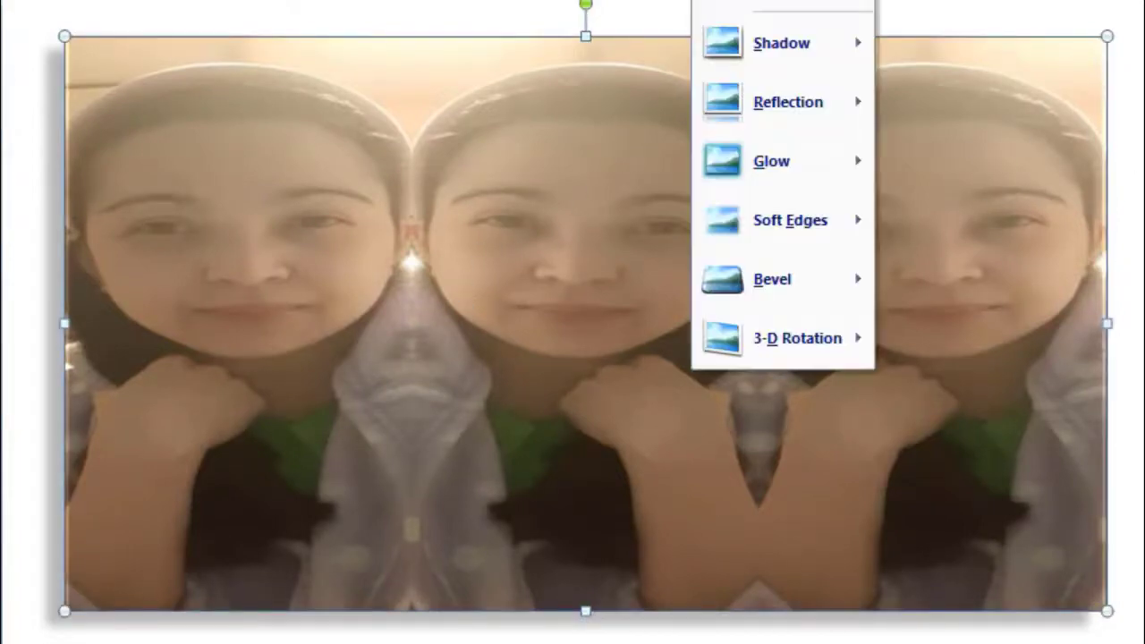
mouse_move(775, 8)
mouse_move(799, 52)
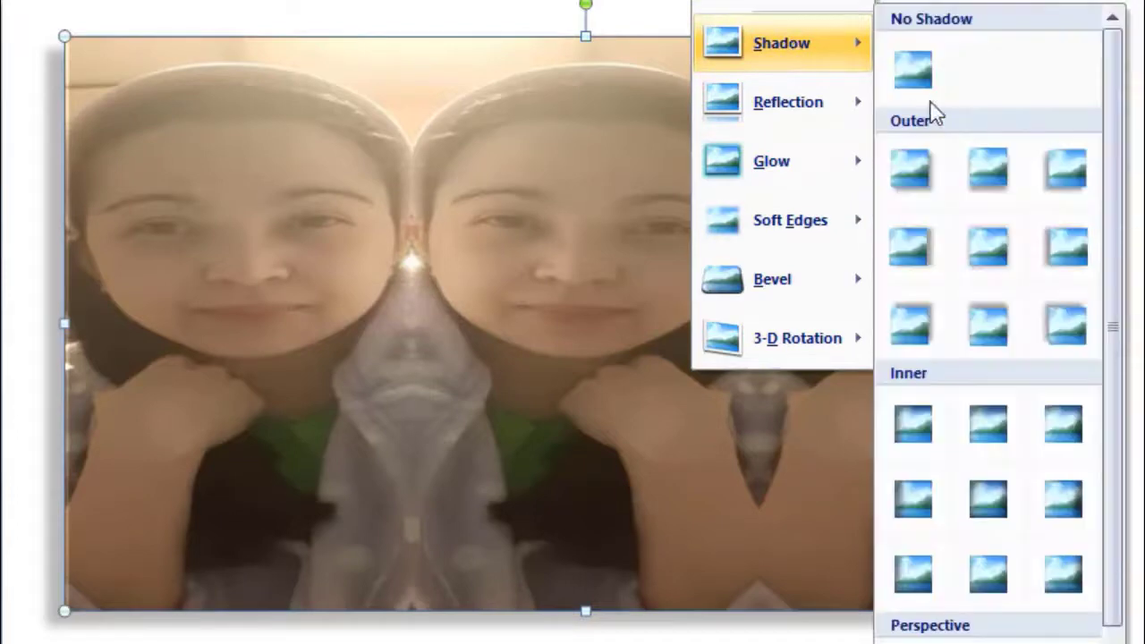
mouse_move(810, 188)
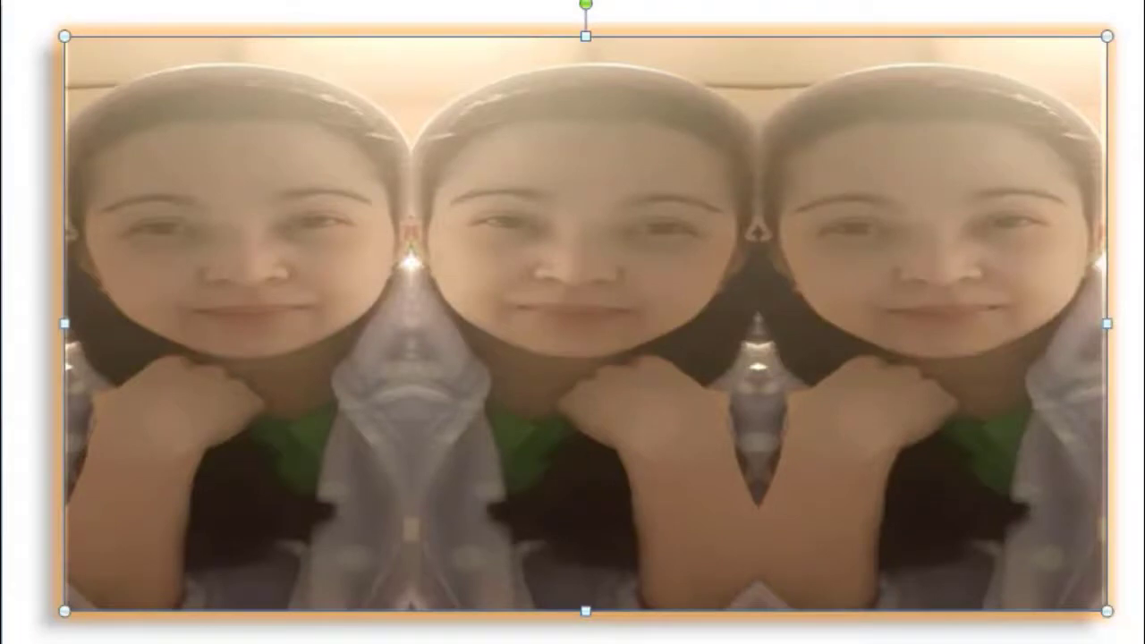
key(Escape)
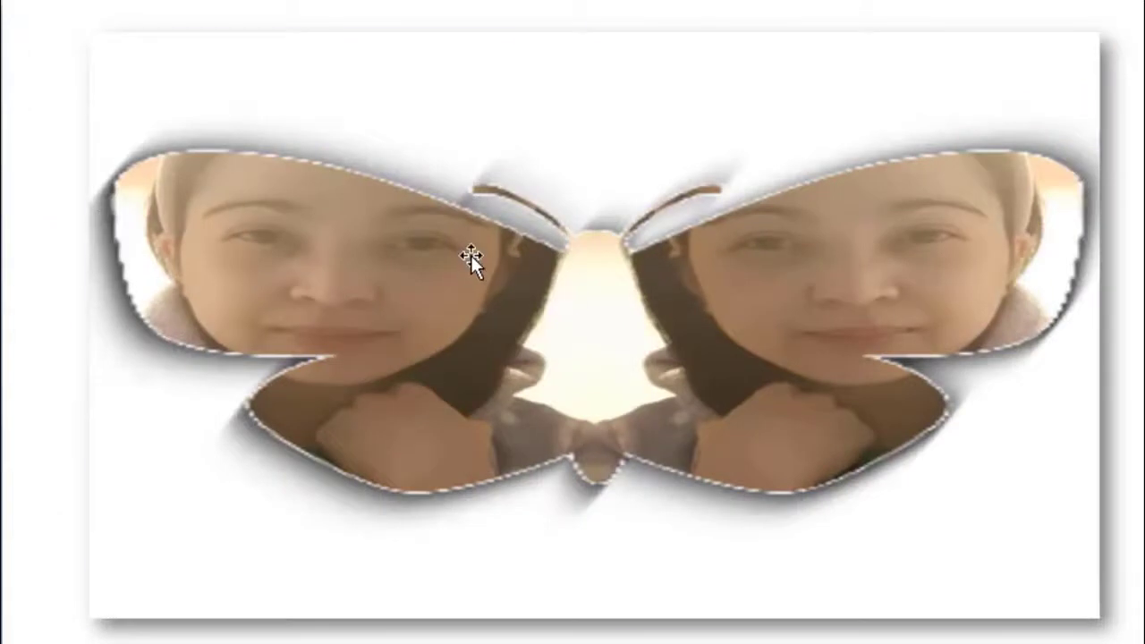
Give the butterfly picture a bevel edge from the Bevel effects
click(471, 255)
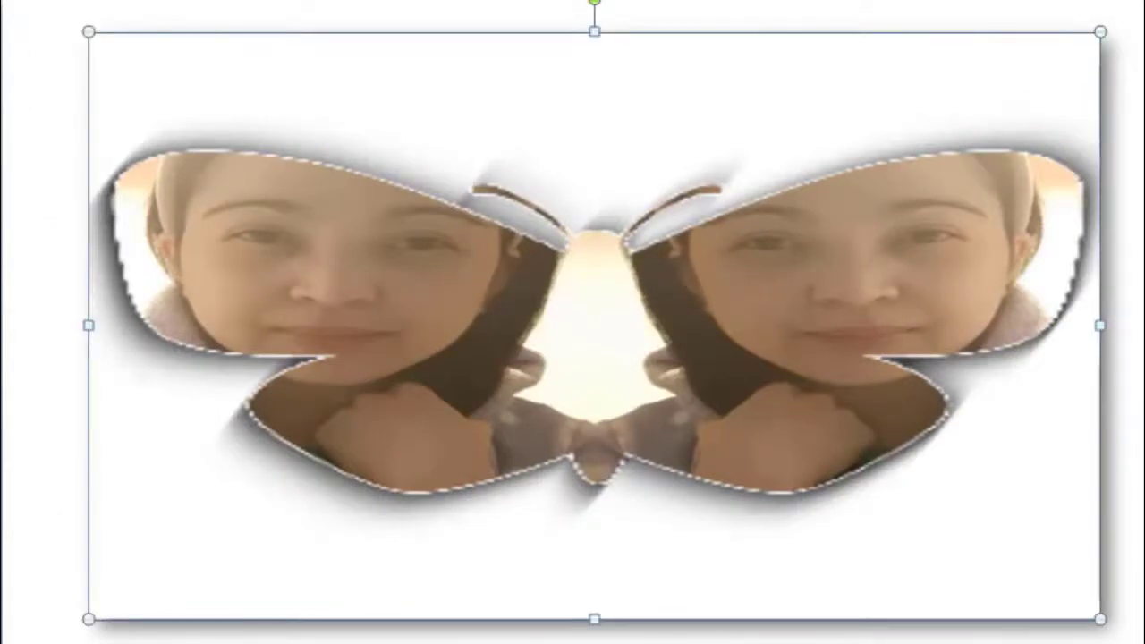
click(749, 2)
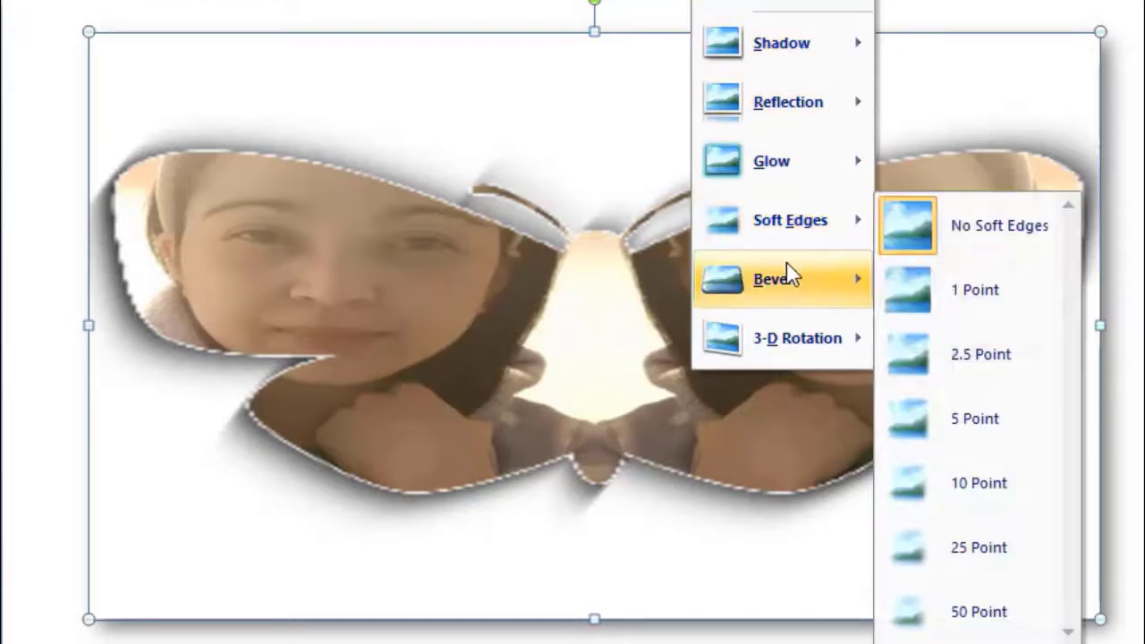
mouse_move(787, 264)
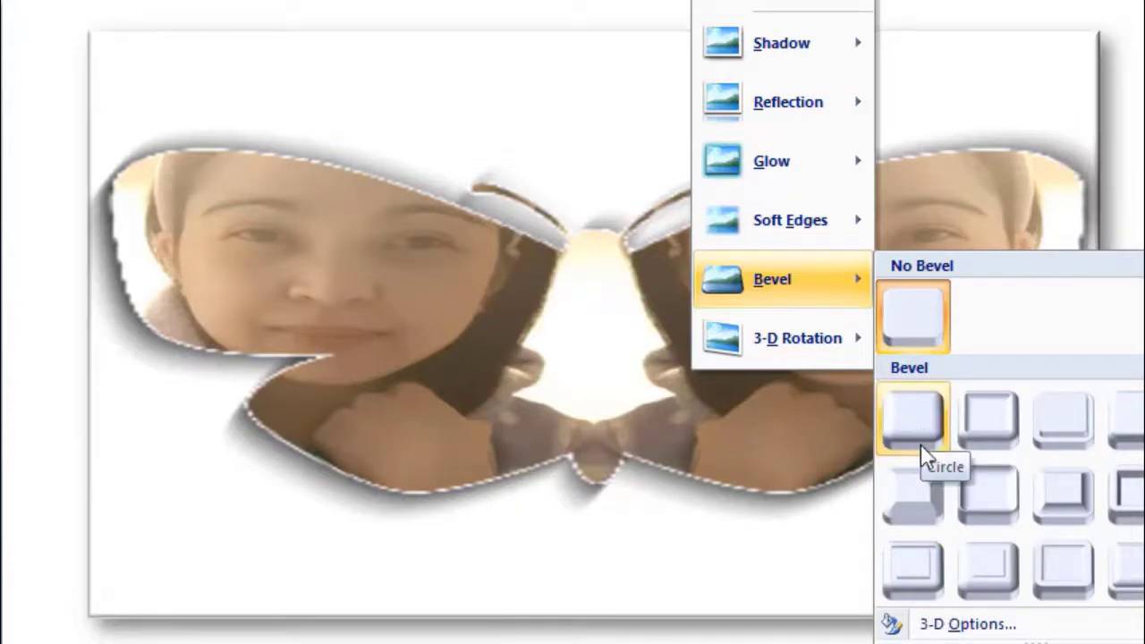
click(975, 570)
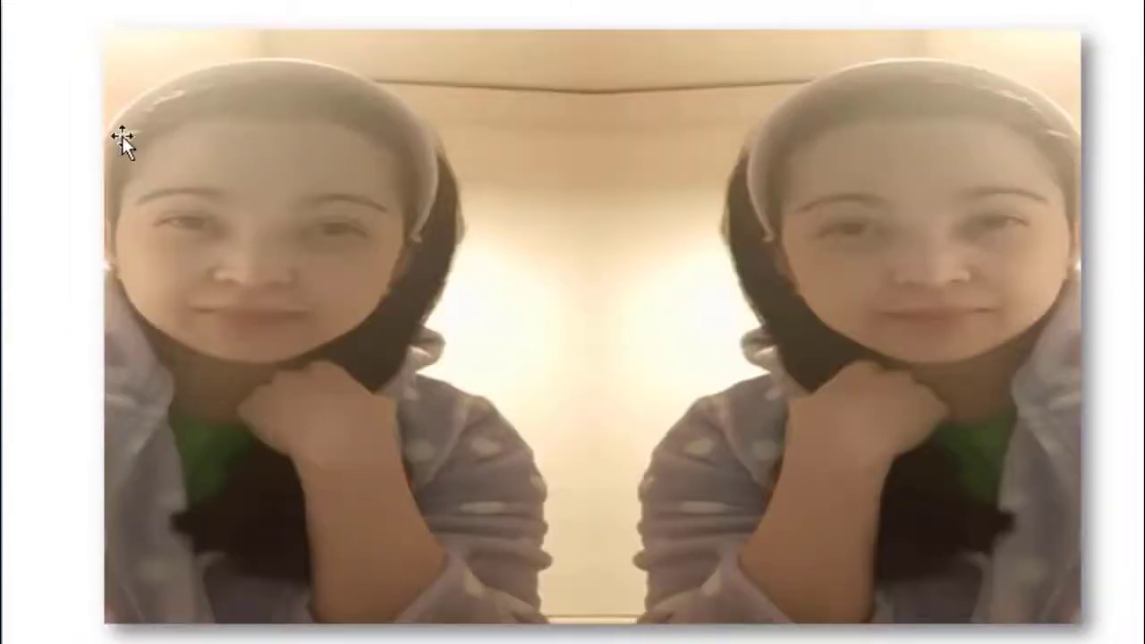
Stretch the two-face mirrored picture wider by dragging its left and right edges outward
click(173, 318)
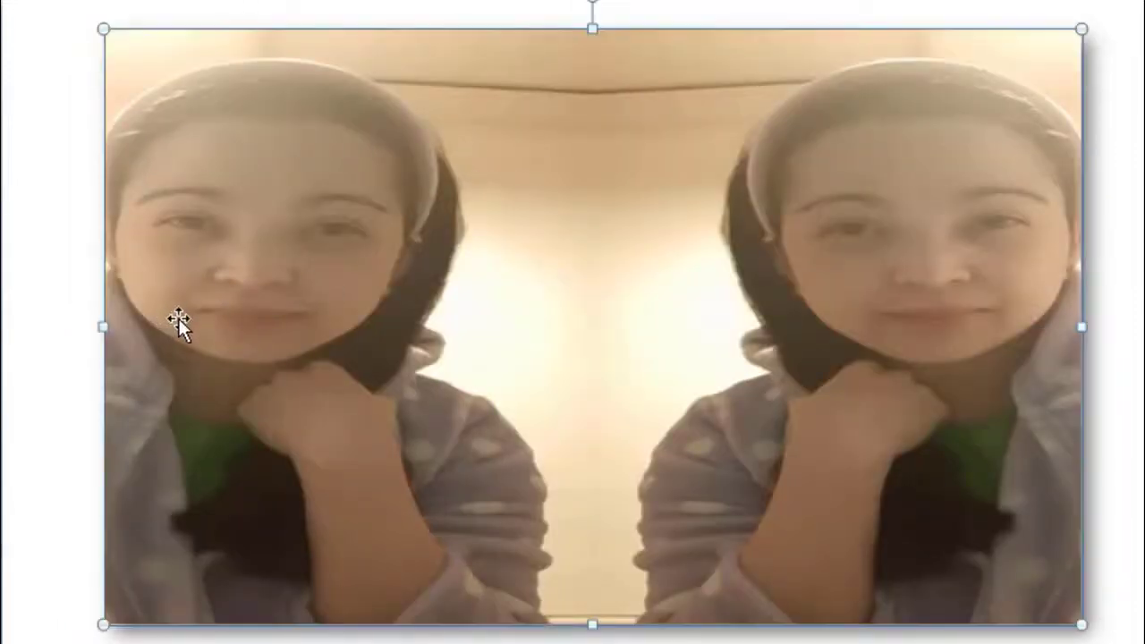
drag(108, 327, 66, 325)
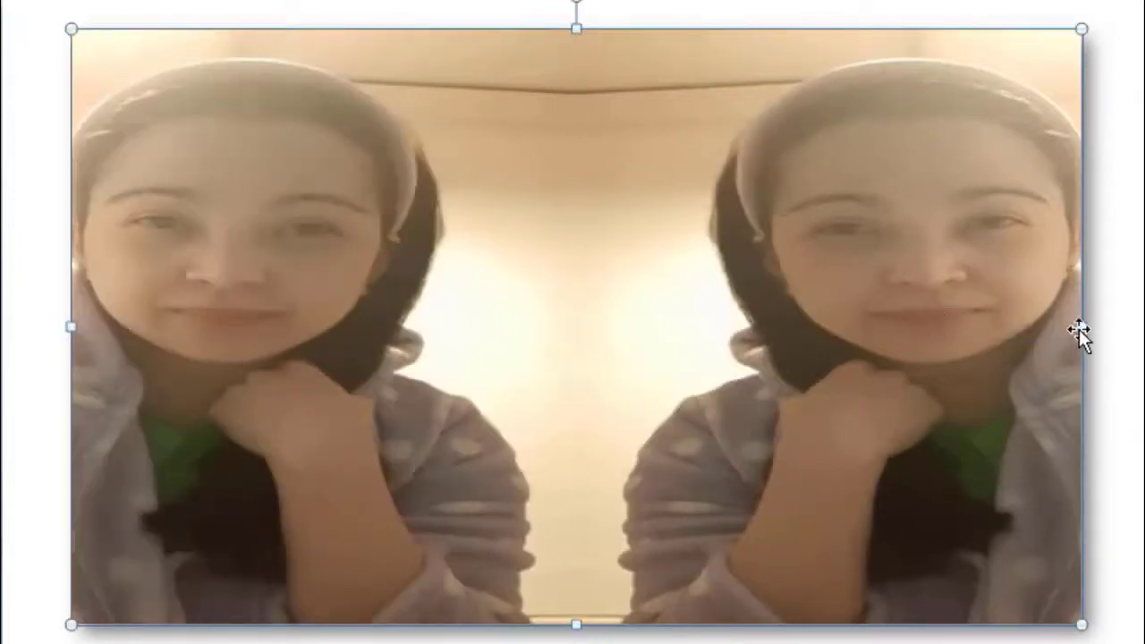
drag(1096, 330, 1118, 329)
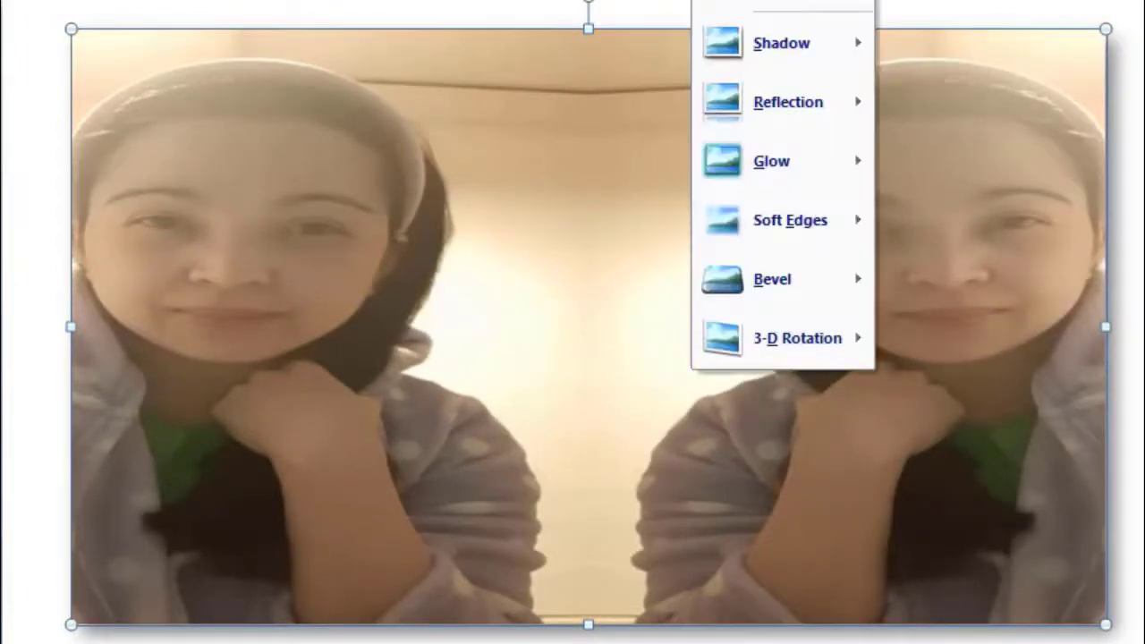
Apply 3-D Preset 5 to the two-face picture and look through the bevel styles
mouse_move(734, 14)
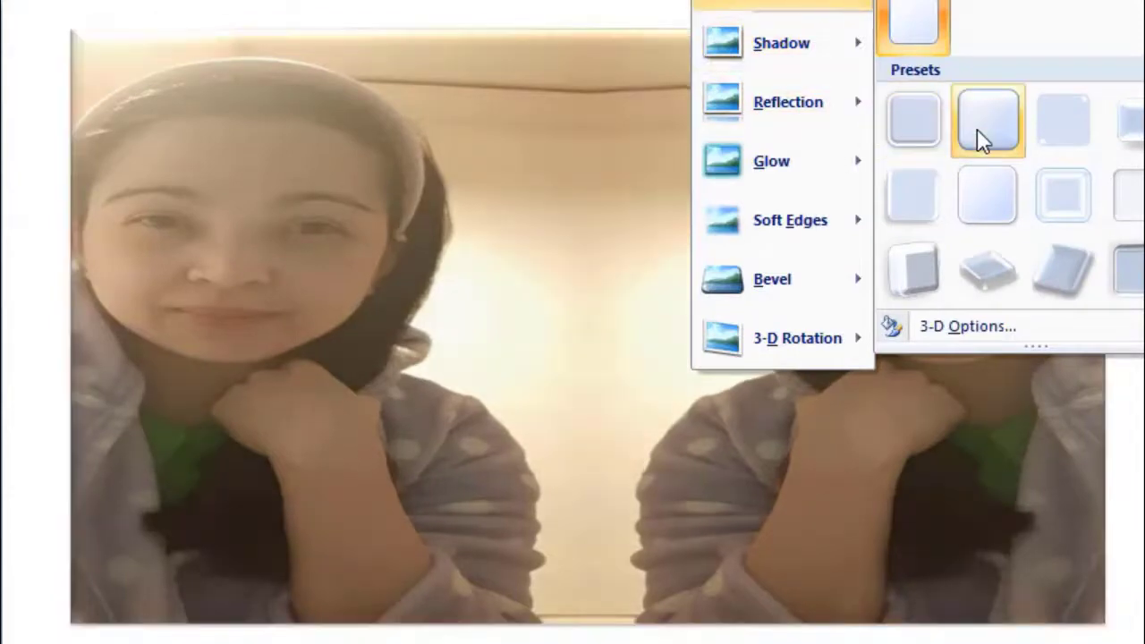
click(926, 185)
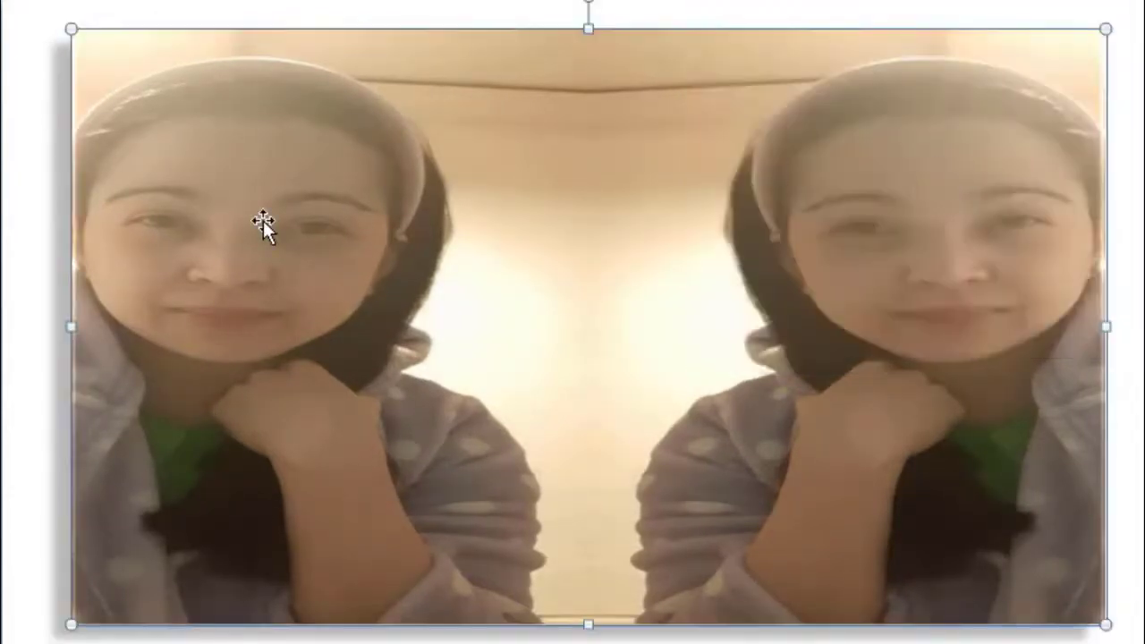
click(707, 2)
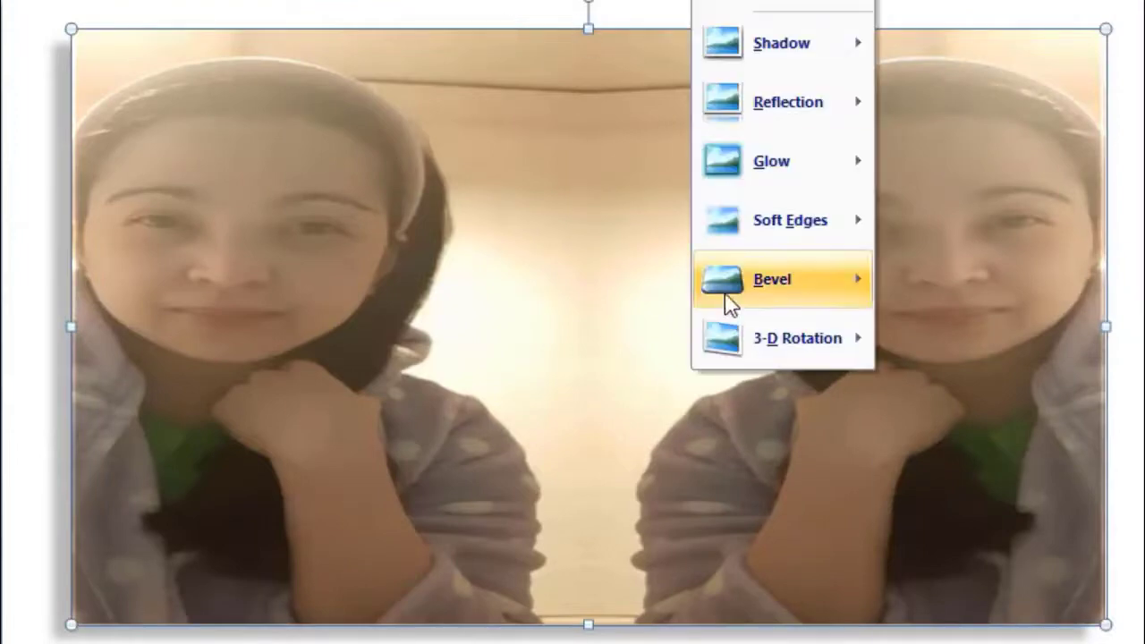
mouse_move(729, 282)
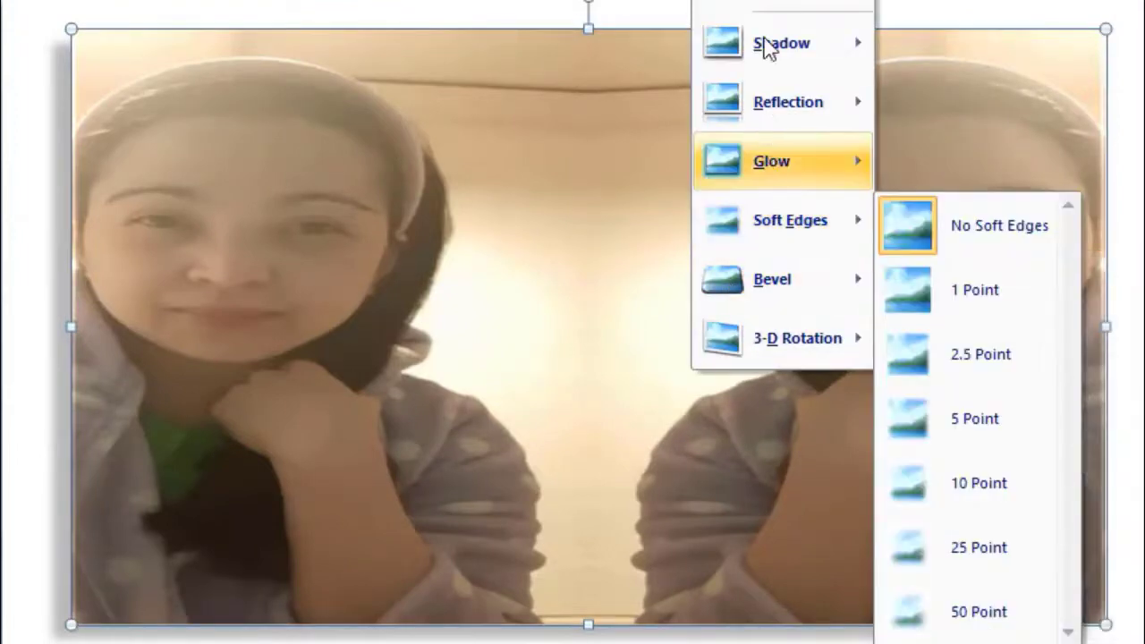
mouse_move(767, 36)
mouse_move(778, 2)
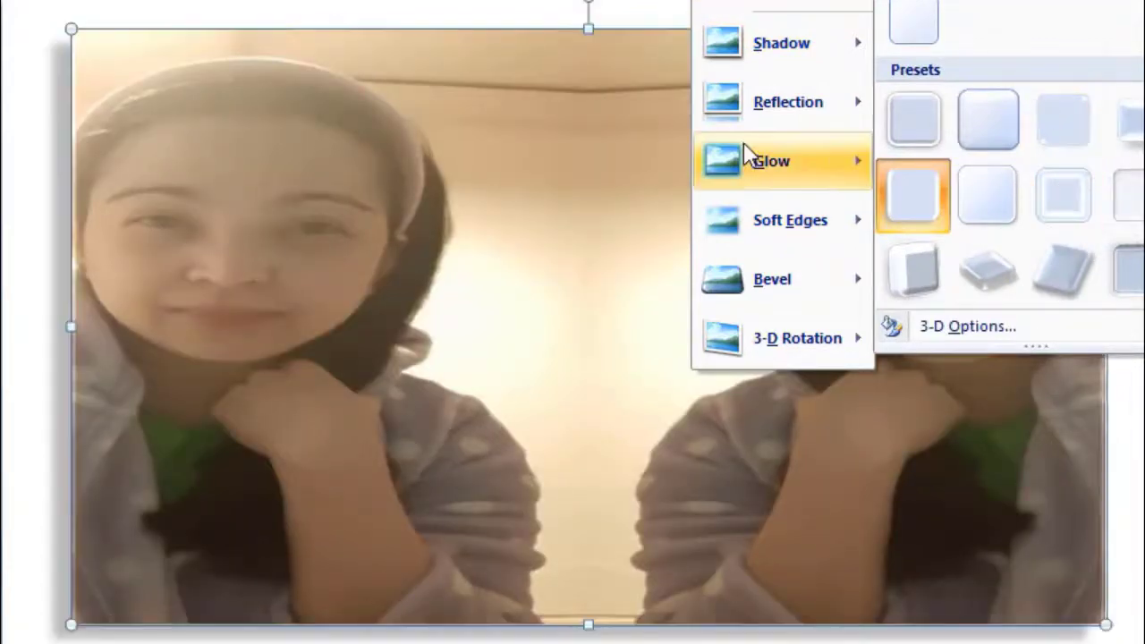
mouse_move(749, 156)
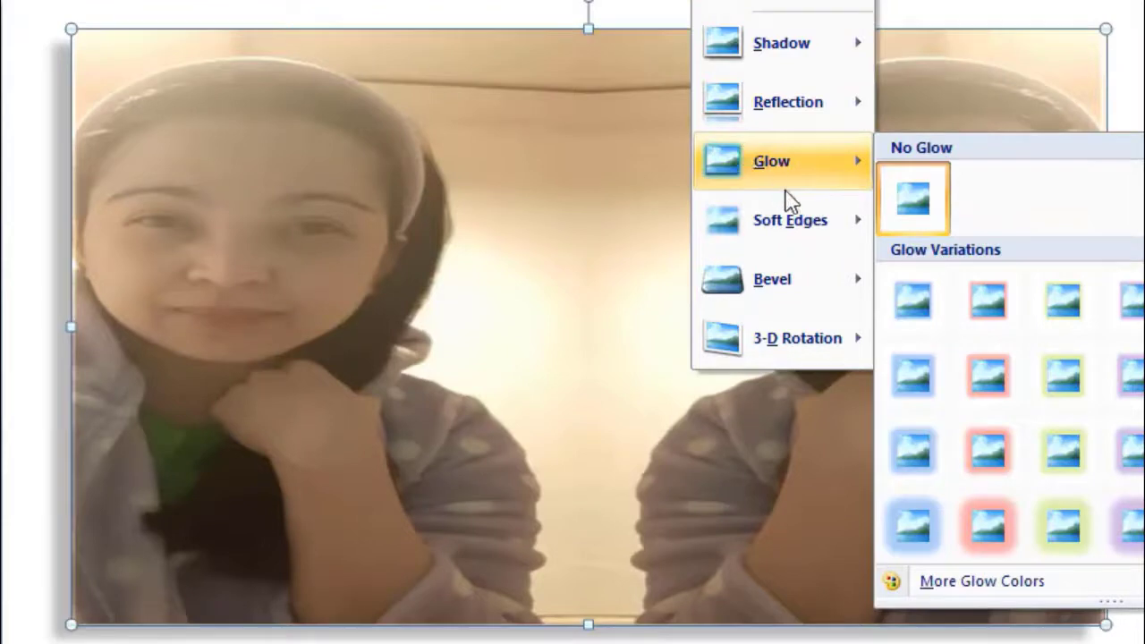
mouse_move(781, 286)
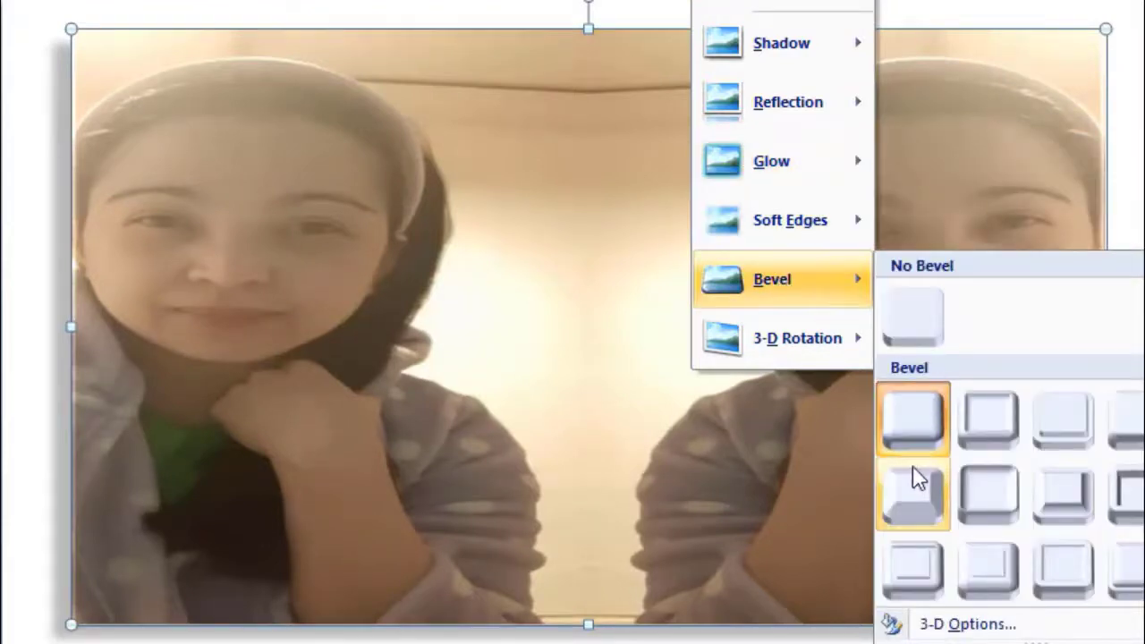
Give the two-face picture a Circle bevel, then select the slanted-strips picture for a 3-D preset
click(915, 419)
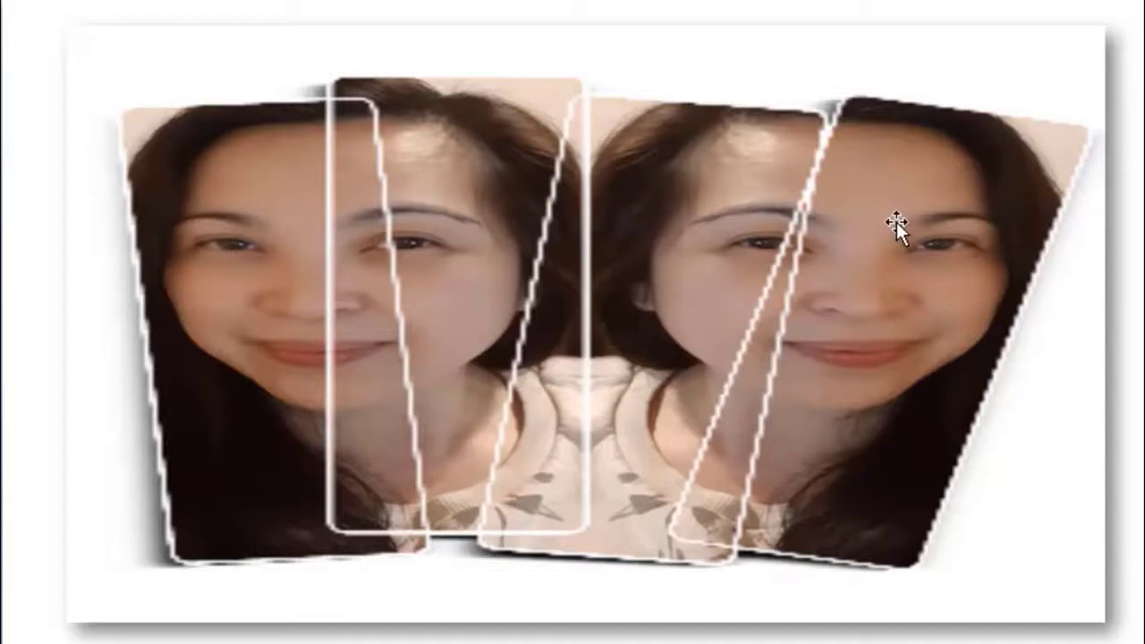
click(690, 192)
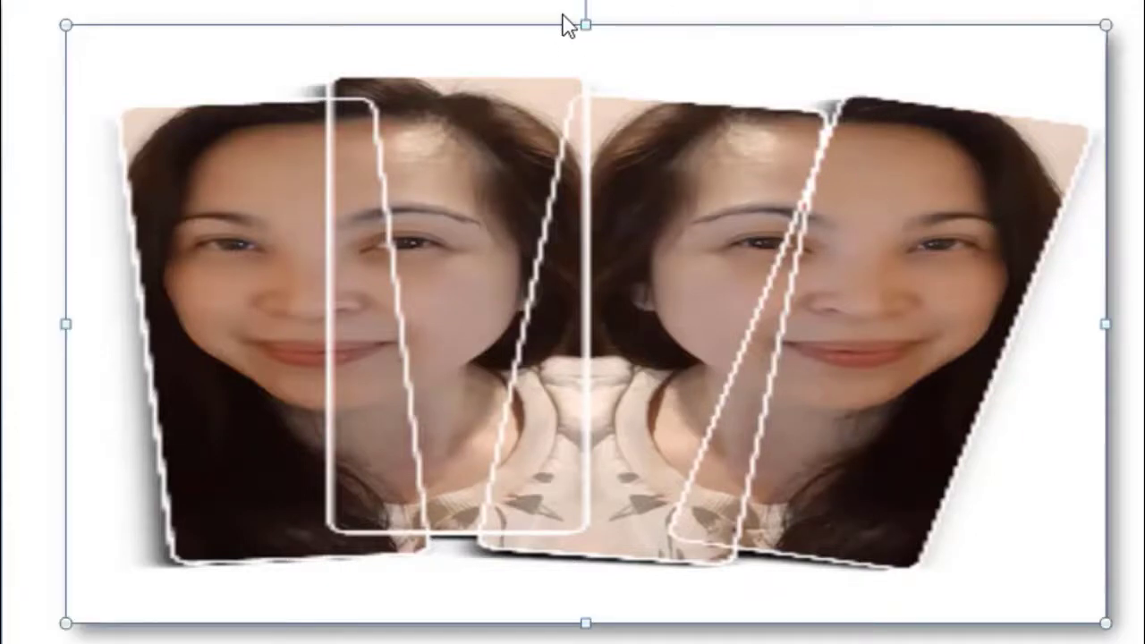
click(715, 2)
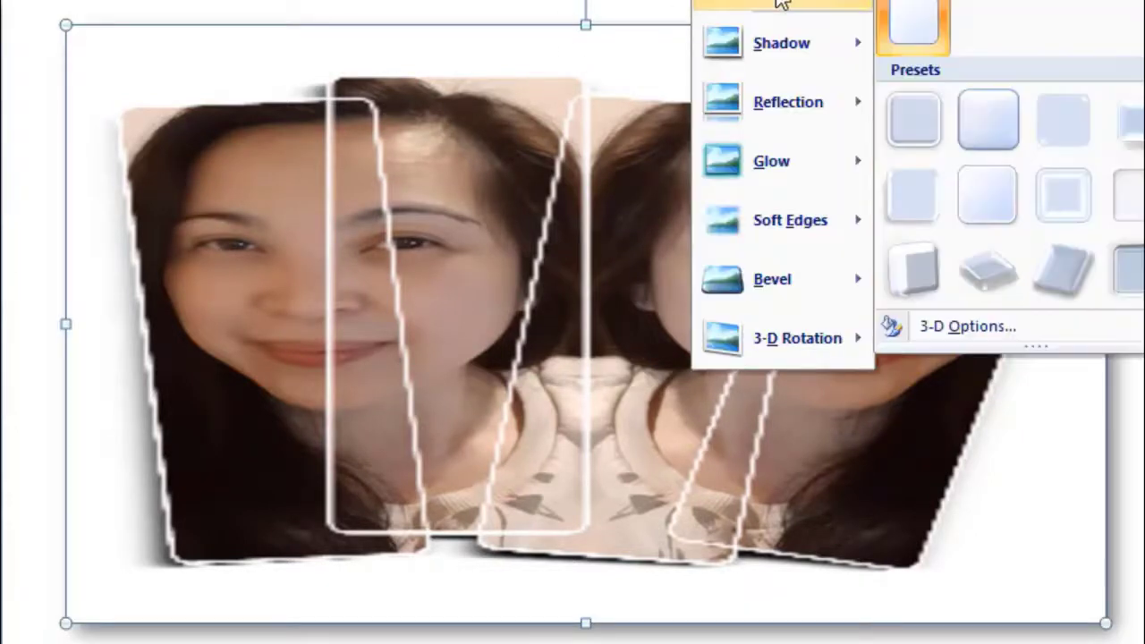
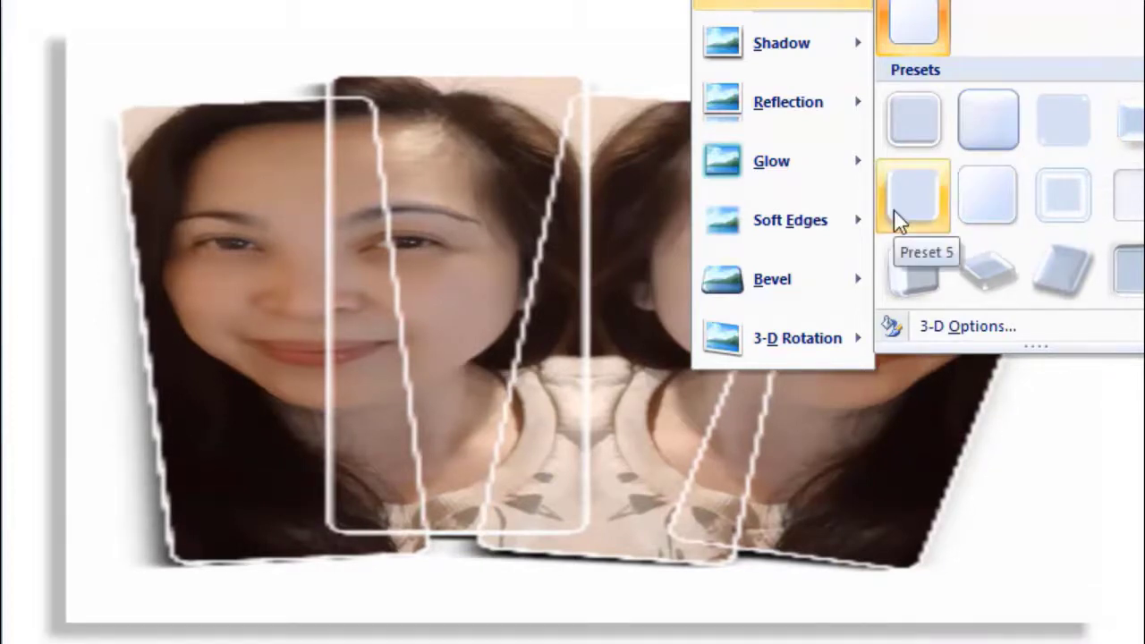
Apply the Preset 5 picture effect to the strip collage, then reselect it
click(939, 208)
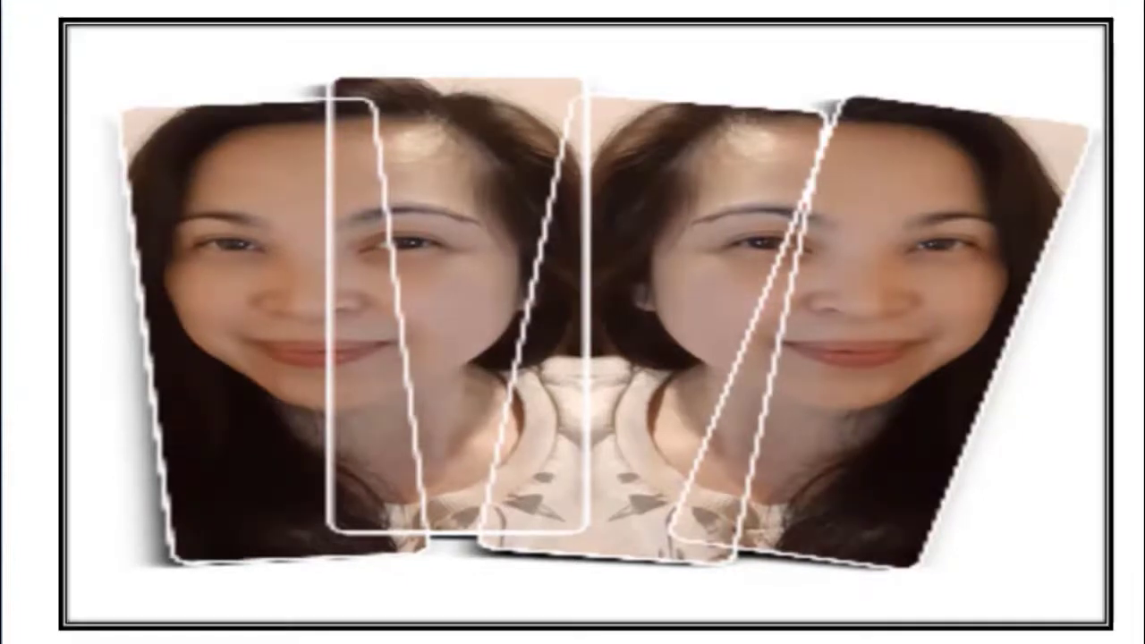
click(586, 322)
Give the collage the rotated white picture style and check the result
click(166, 2)
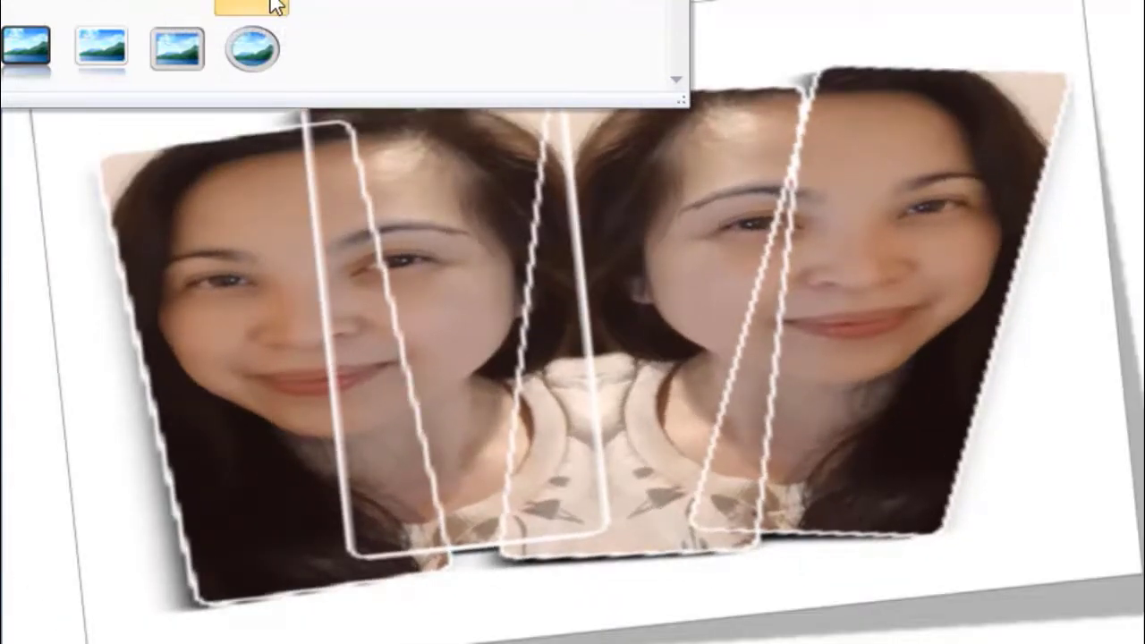
click(276, 4)
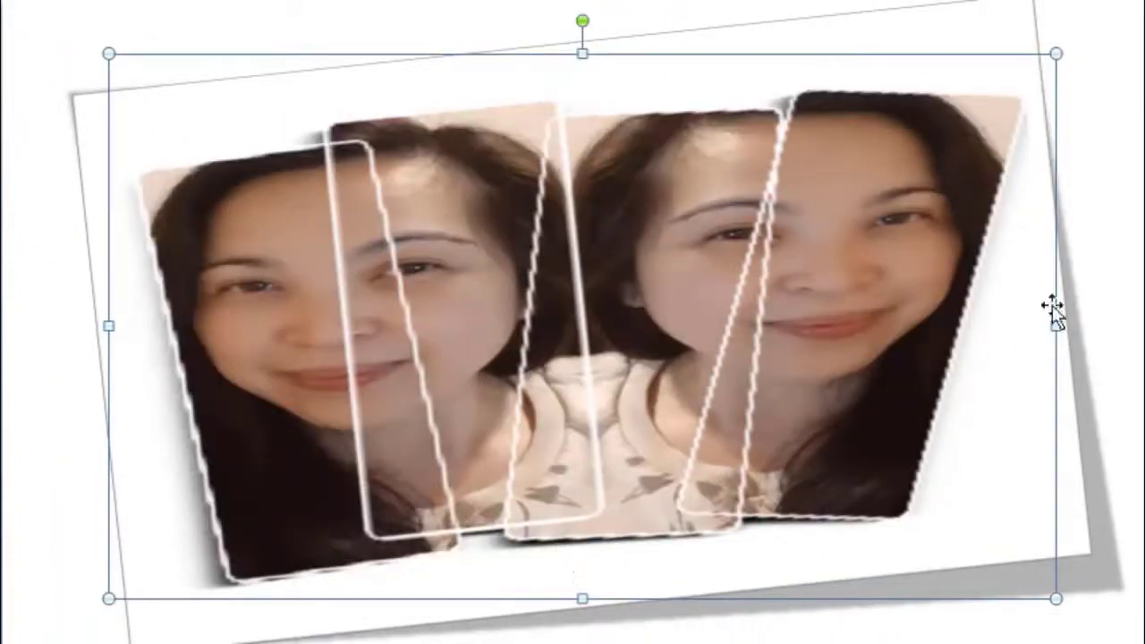
click(1135, 263)
click(982, 309)
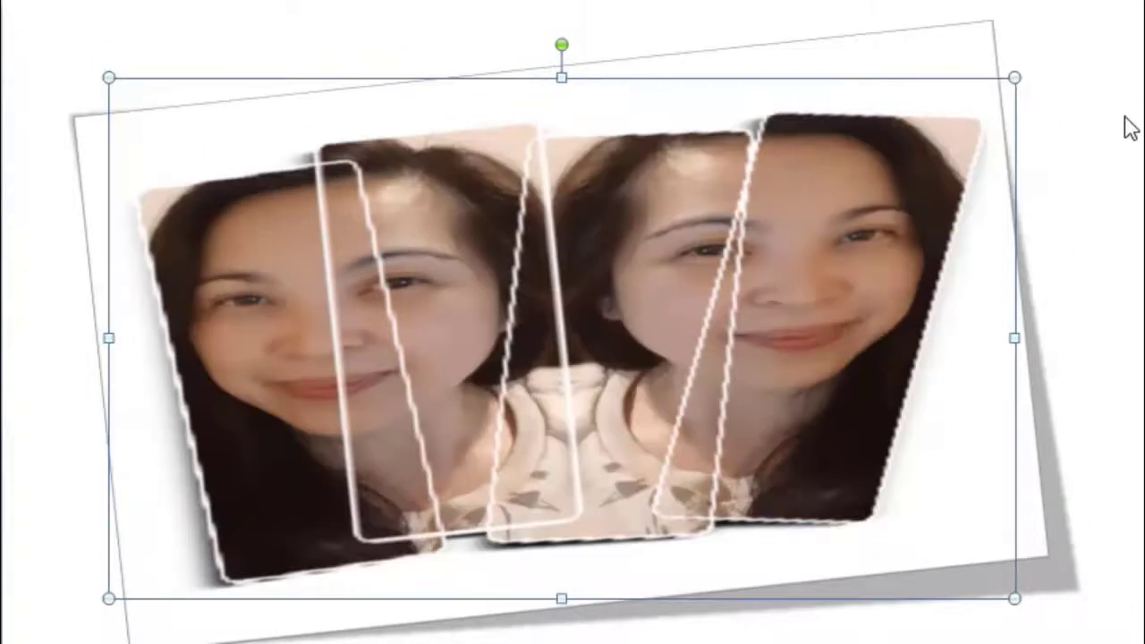
click(1130, 128)
click(399, 381)
Add a green accent-colour glow to the collage picture and view the result
click(777, 2)
mouse_move(775, 59)
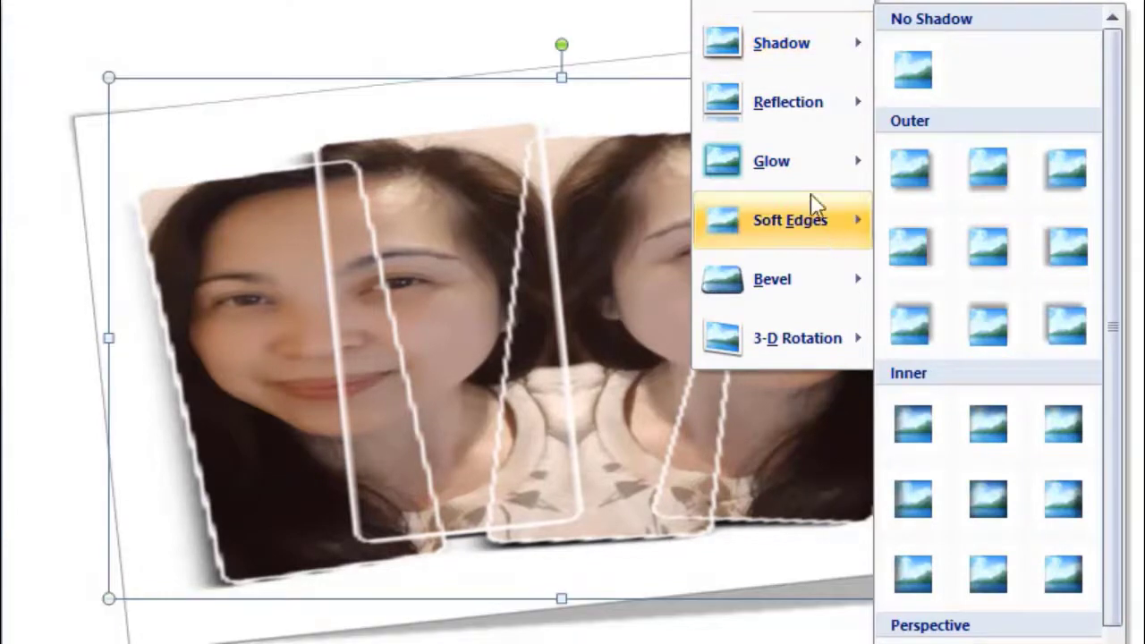
mouse_move(800, 159)
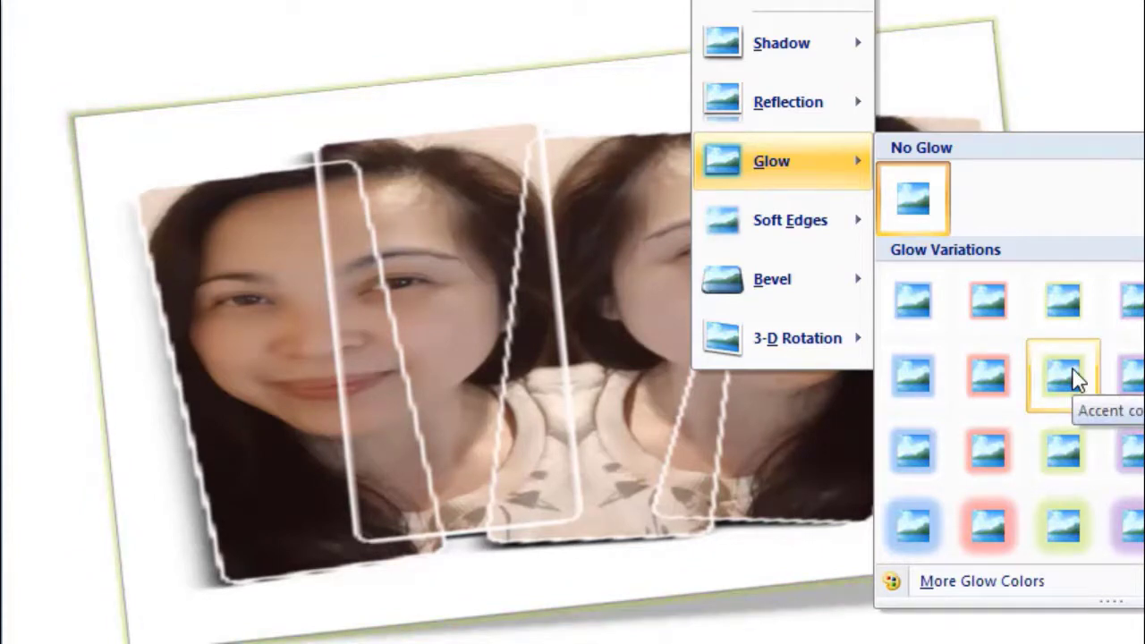
click(1077, 379)
click(1109, 211)
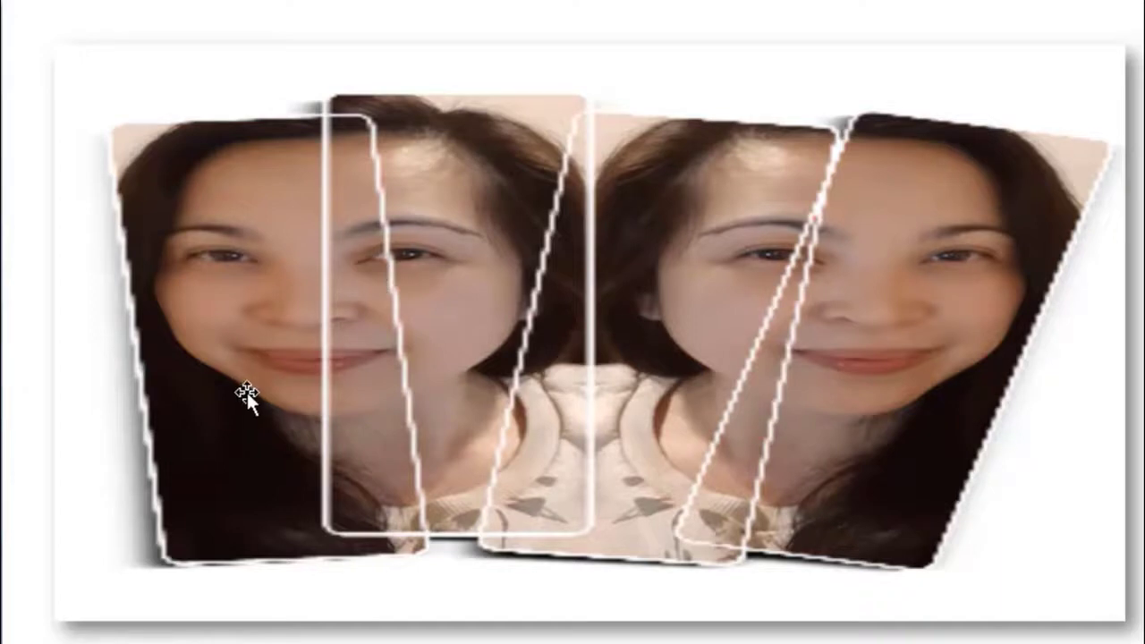
Give the untilted collage a light-blue accent glow around its border
click(661, 241)
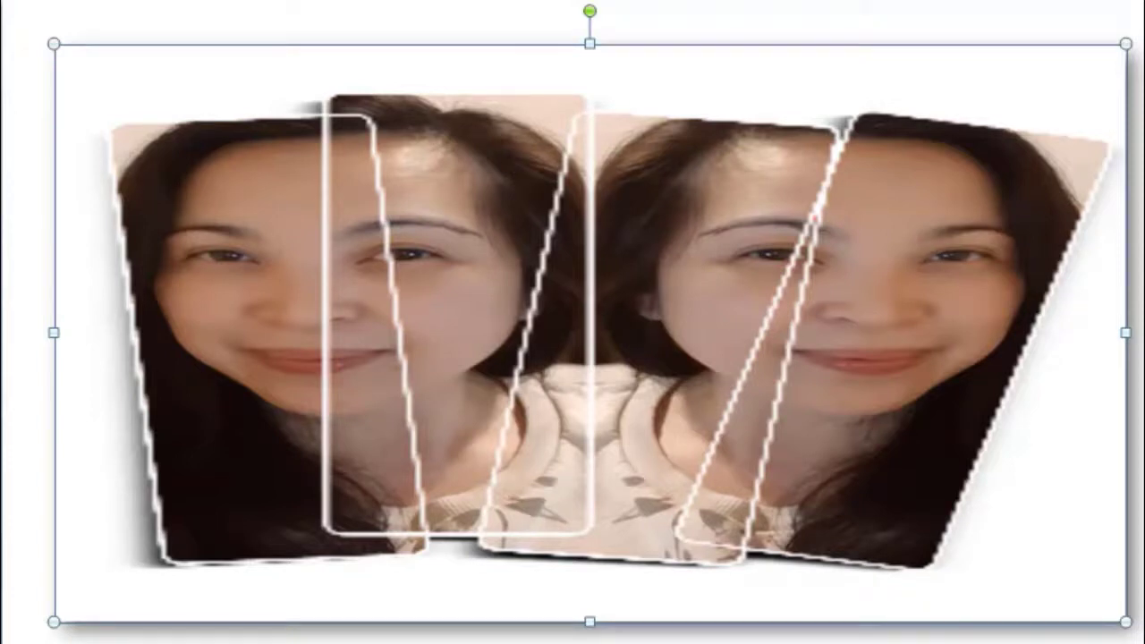
mouse_move(792, 305)
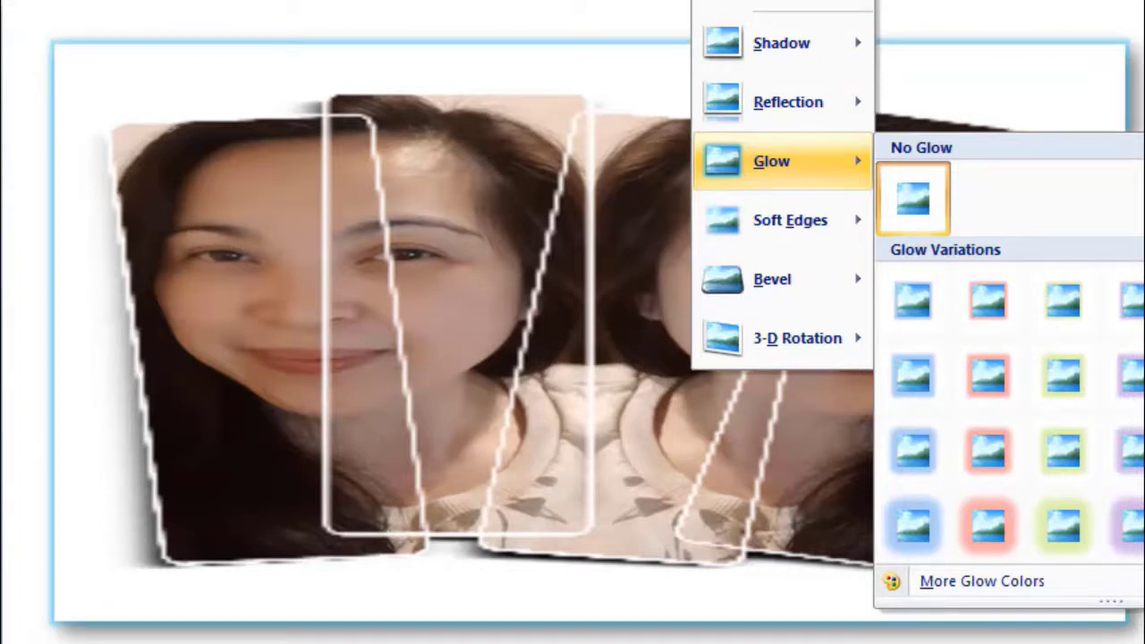
click(912, 300)
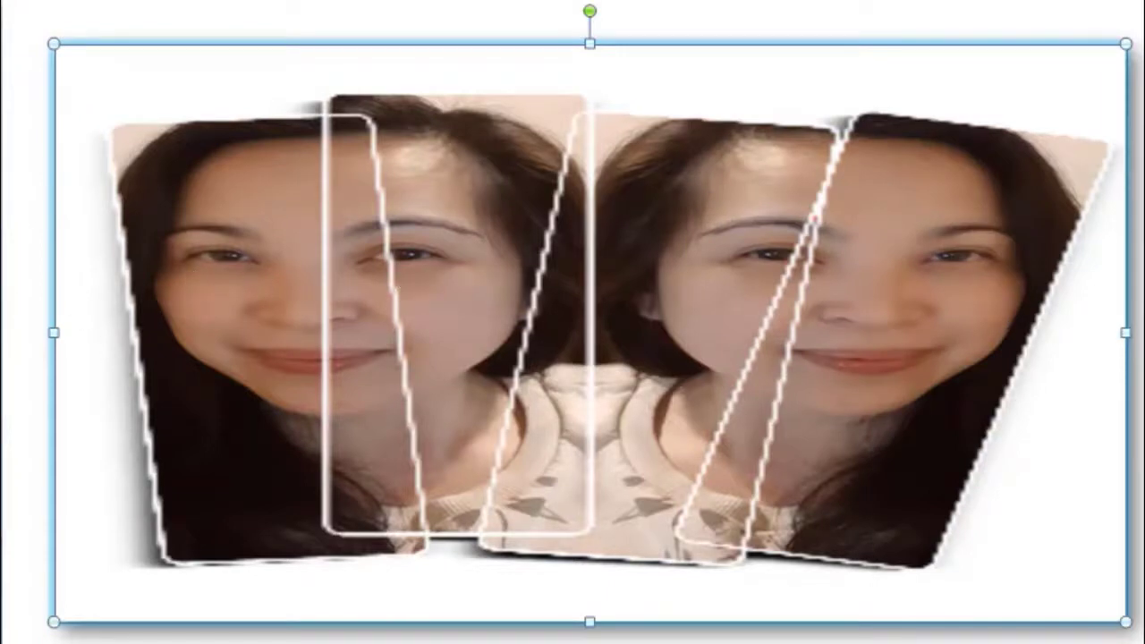
click(36, 362)
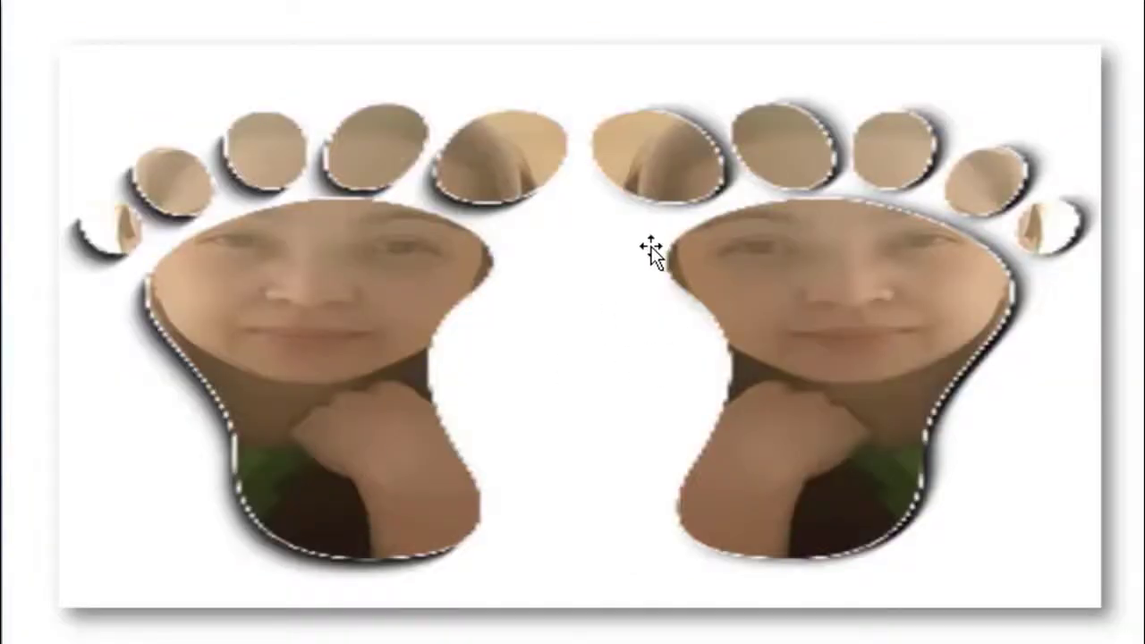
Apply a purple accent glow to the face-filled footprint picture
click(658, 240)
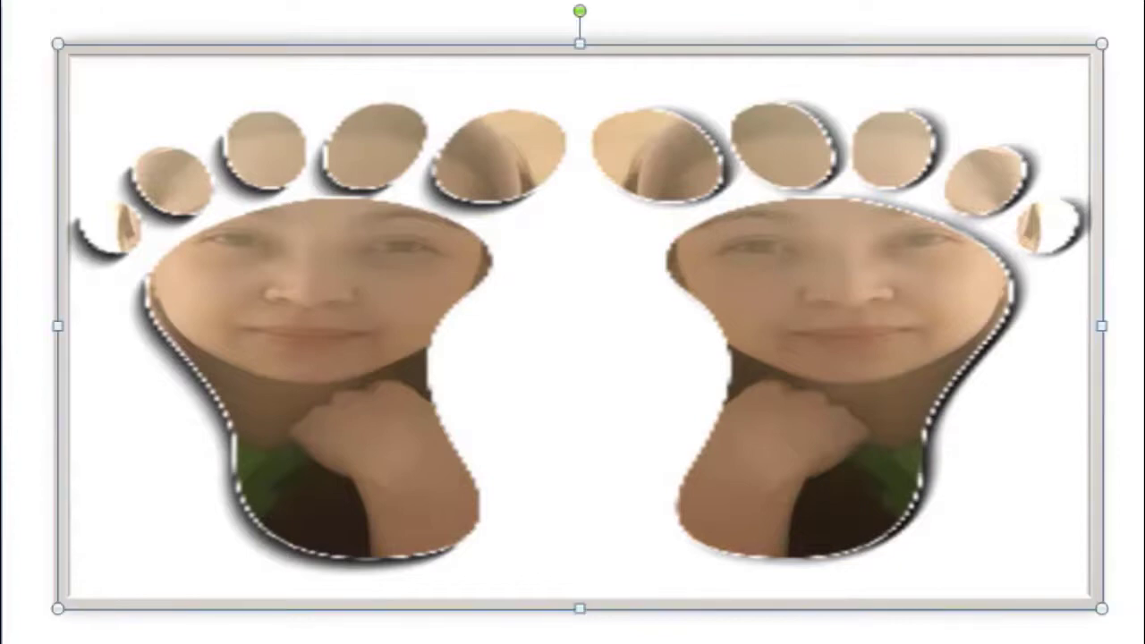
click(770, 5)
mouse_move(808, 63)
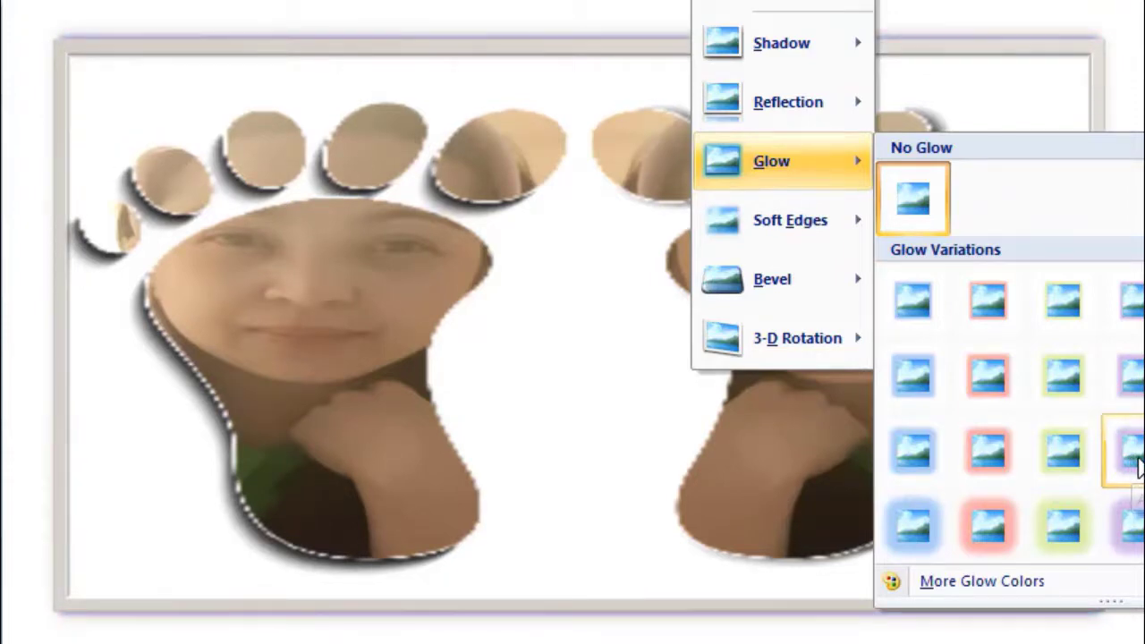
click(1138, 460)
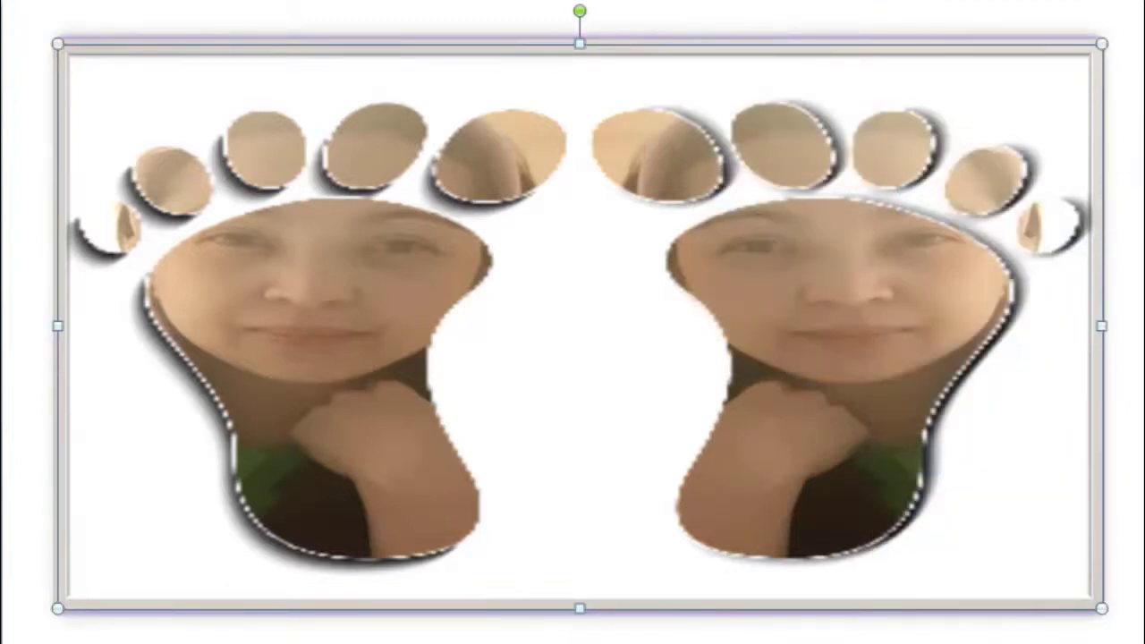
Browse the Picture Effects options, then close them without changes
click(752, 2)
mouse_move(763, 56)
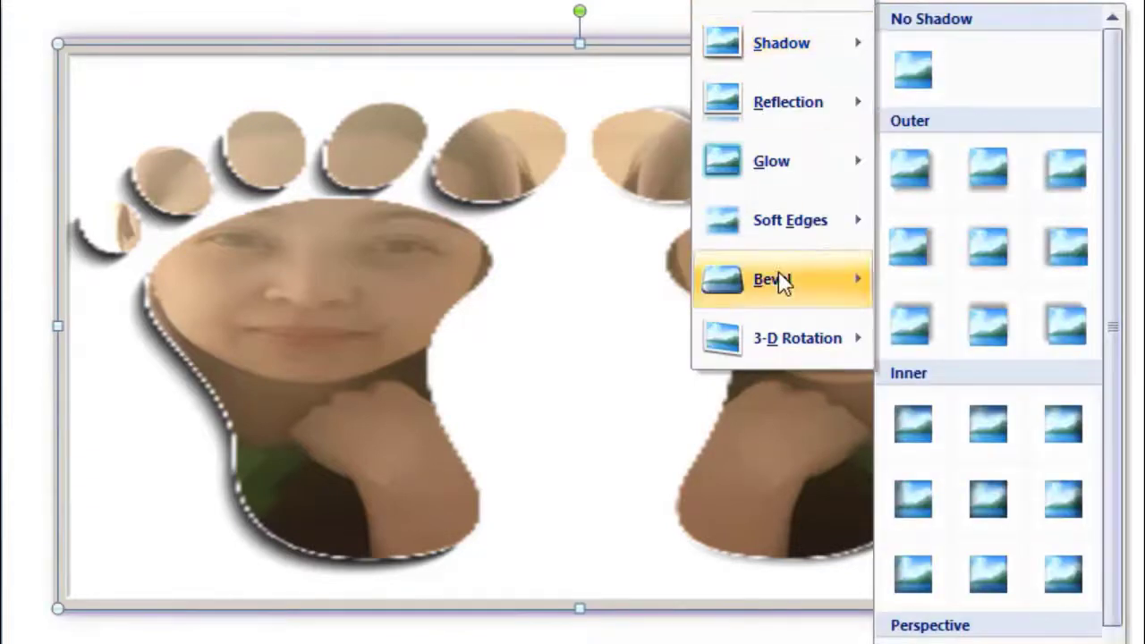
mouse_move(777, 341)
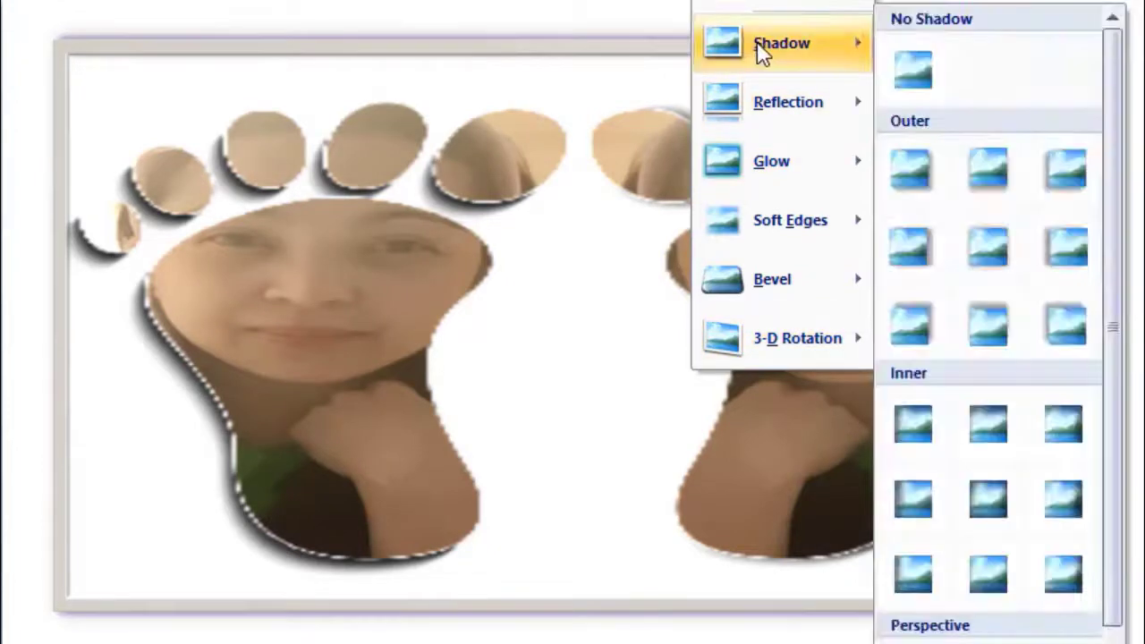
mouse_move(780, 2)
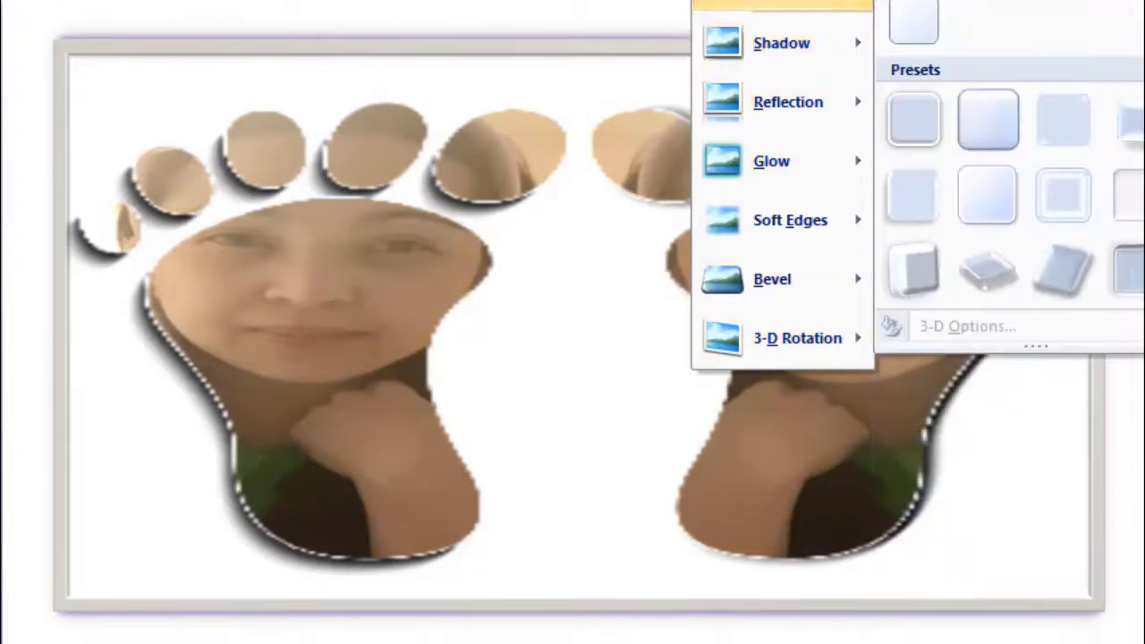
key(Escape)
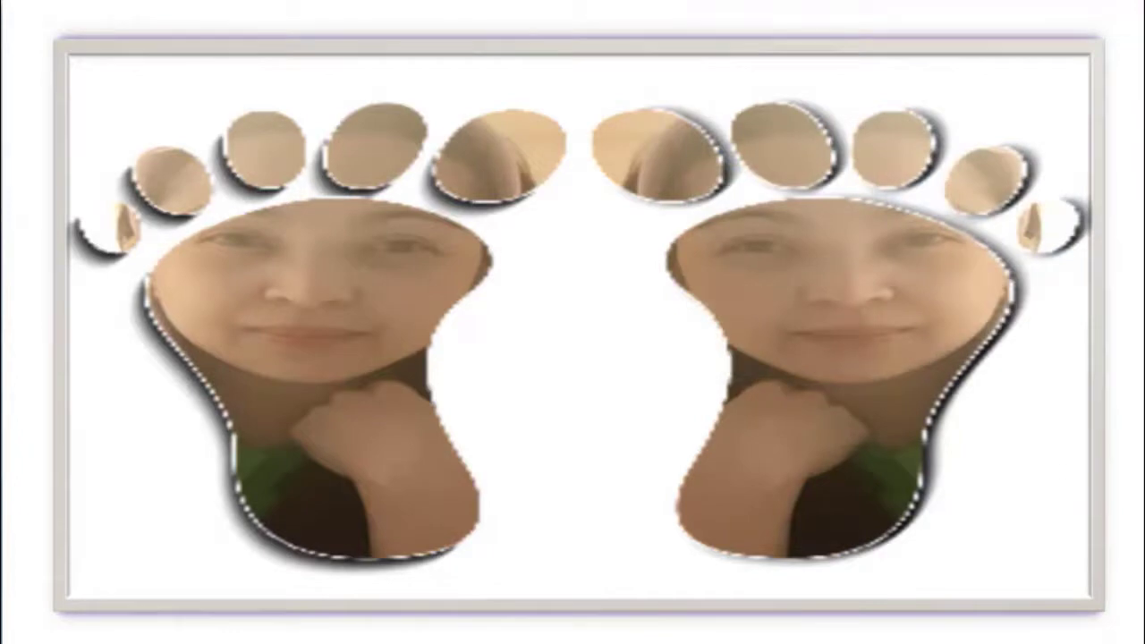
Apply the Reflected Bevel, White picture style to the footprint faces picture
click(248, 170)
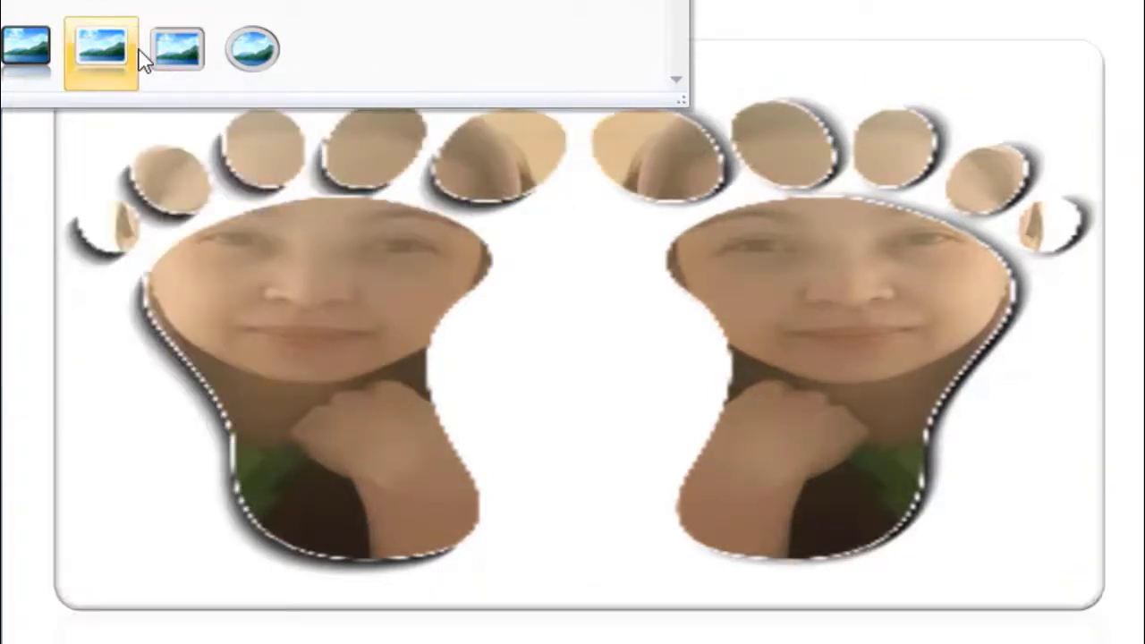
click(117, 51)
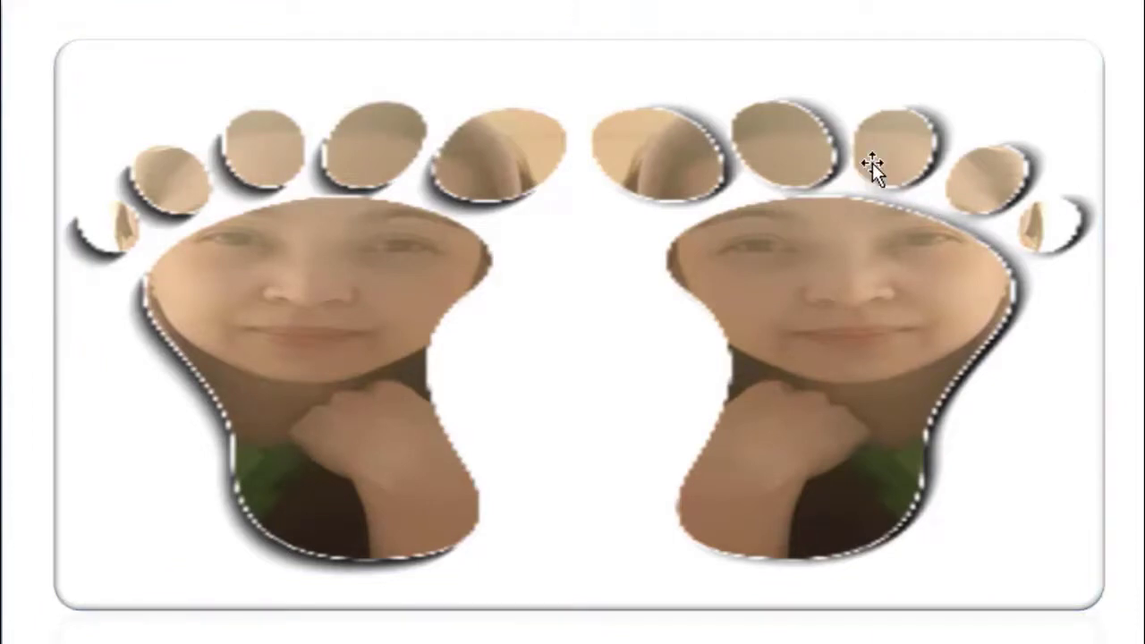
click(841, 214)
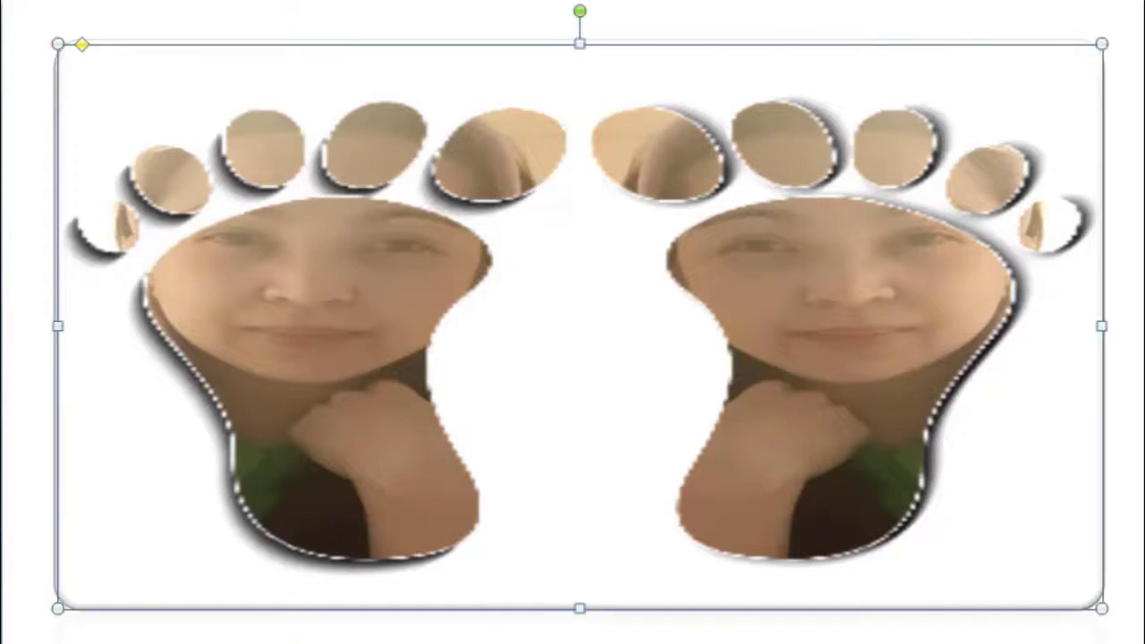
Give the footprint picture a soft grey bevel preset, then deselect it
click(770, 2)
mouse_move(776, 49)
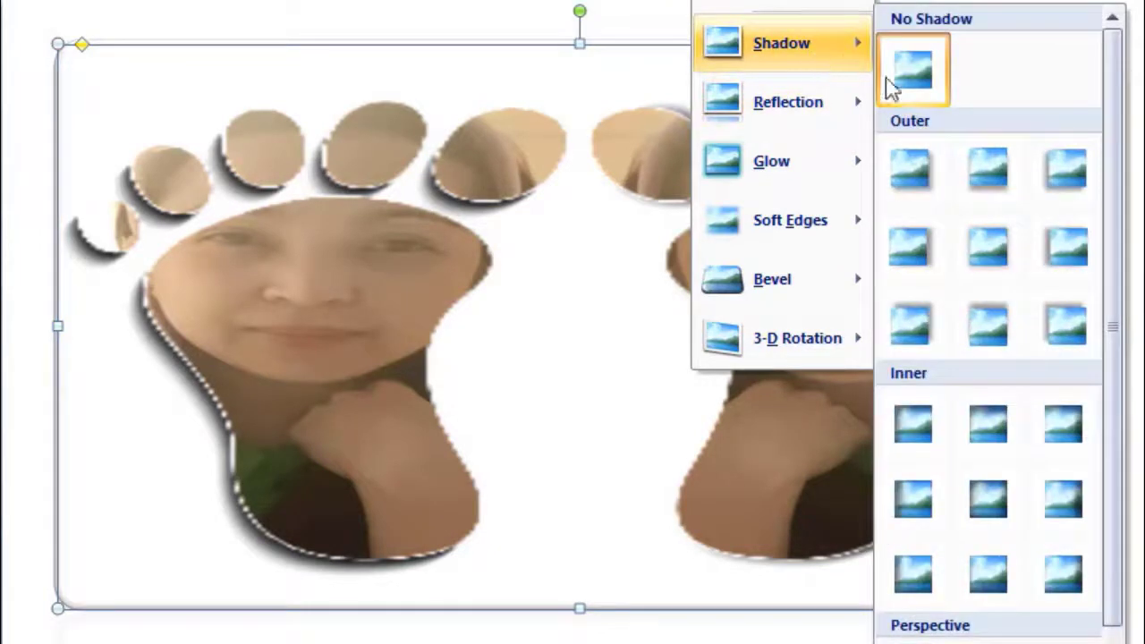
mouse_move(779, 4)
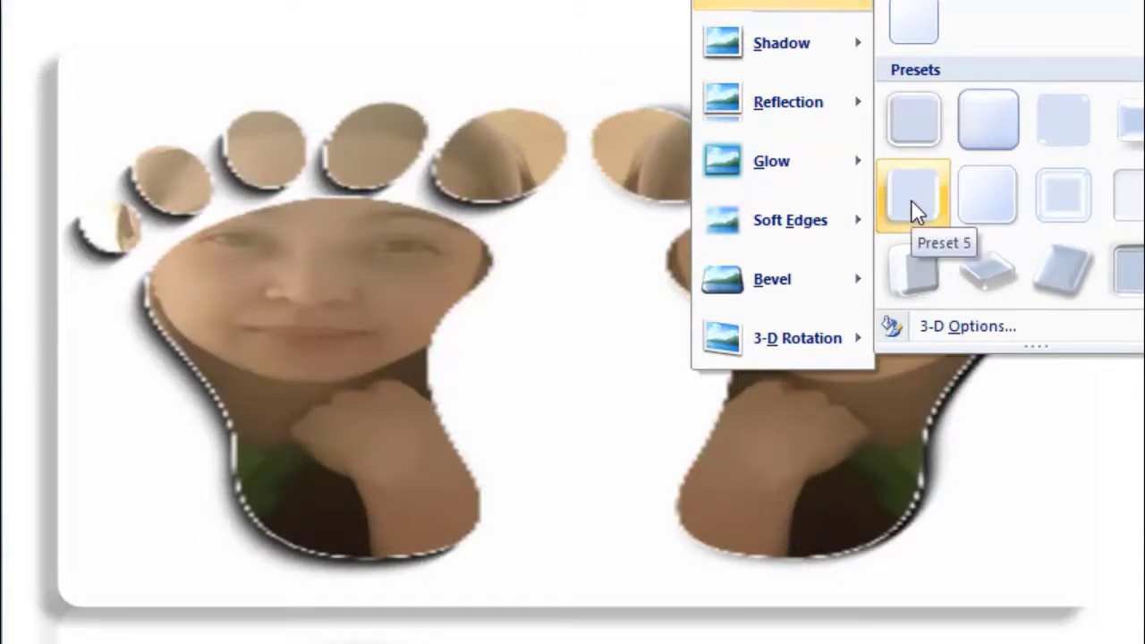
click(930, 122)
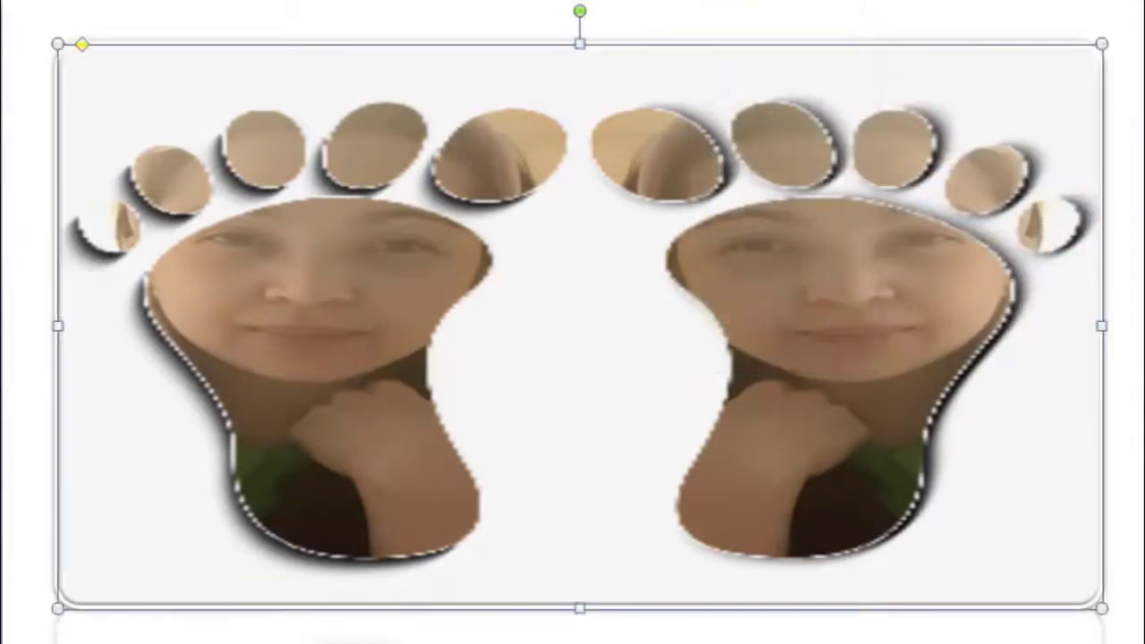
key(Escape)
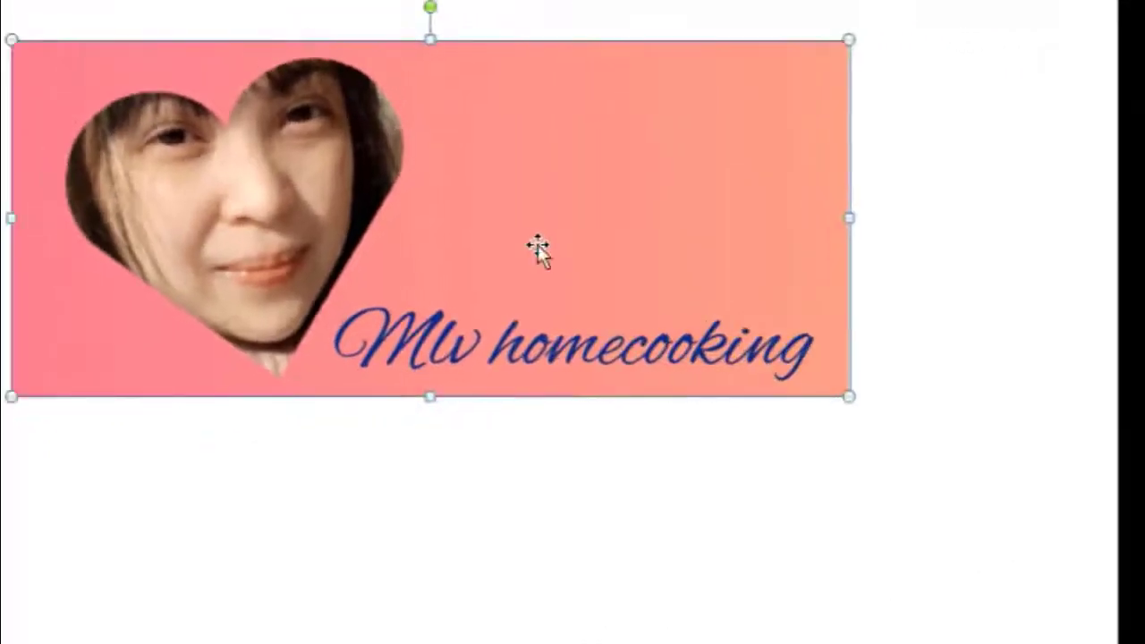
Enlarge the heart card, move it down and right, and extend its top and bottom edges
drag(848, 398, 943, 493)
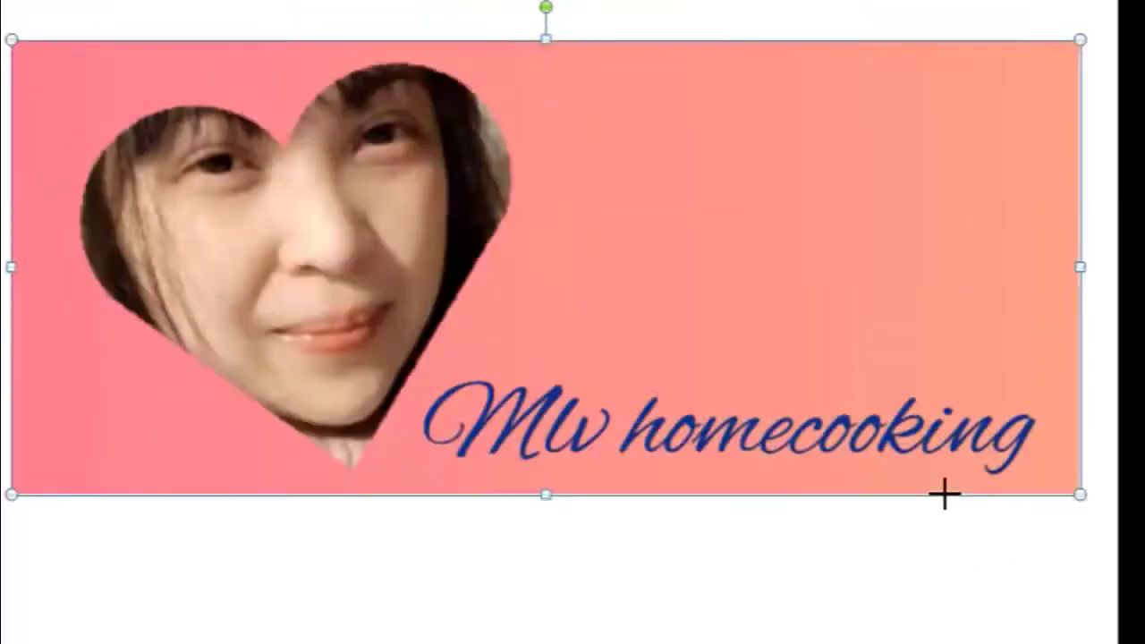
drag(548, 506, 549, 561)
drag(573, 320, 589, 350)
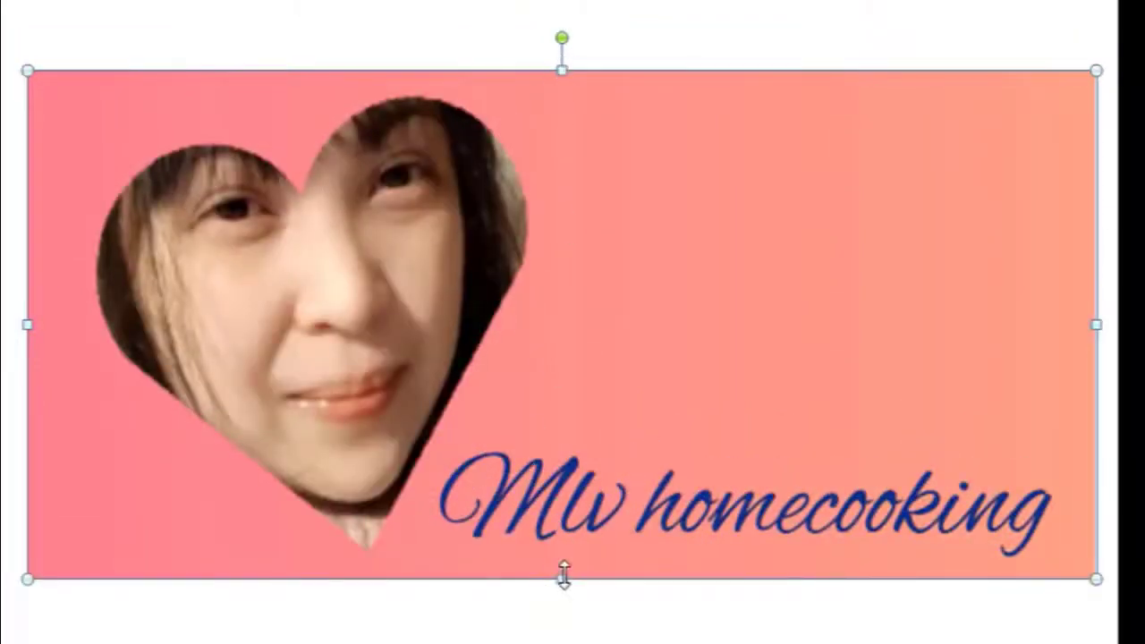
drag(562, 579, 561, 600)
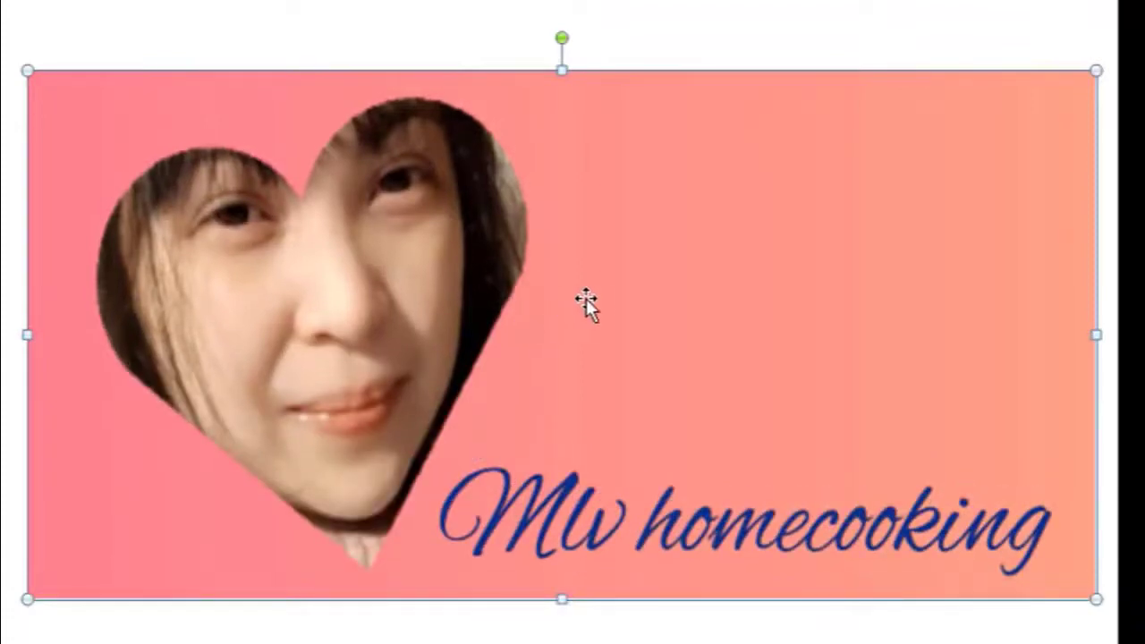
drag(563, 71, 562, 51)
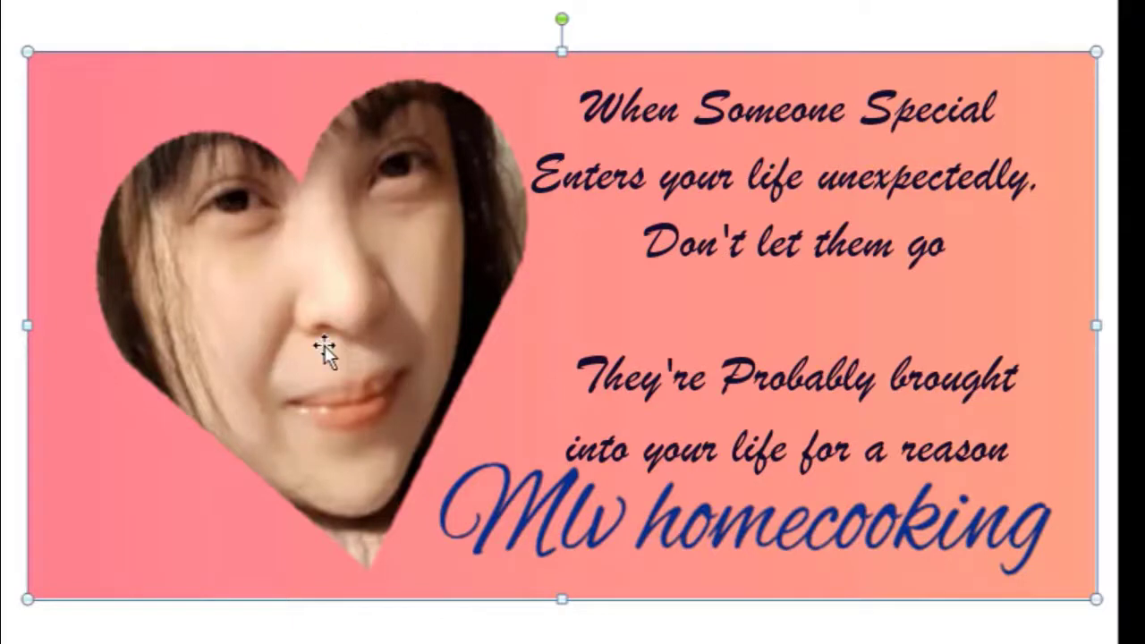
Apply the Rotated, White picture style to the heart card
click(357, 7)
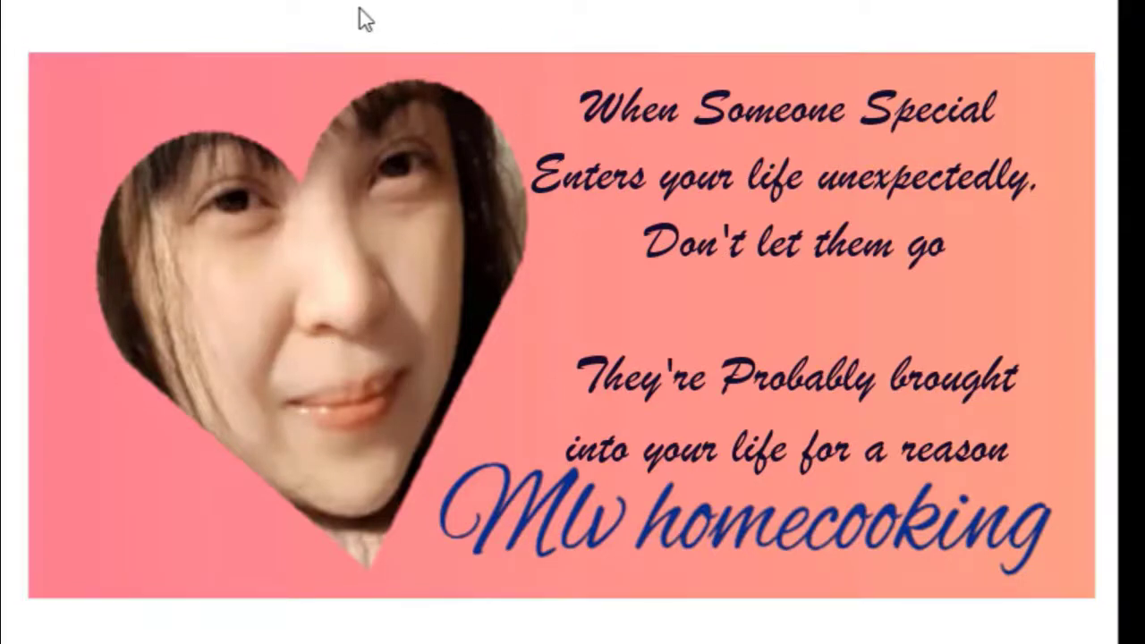
click(417, 166)
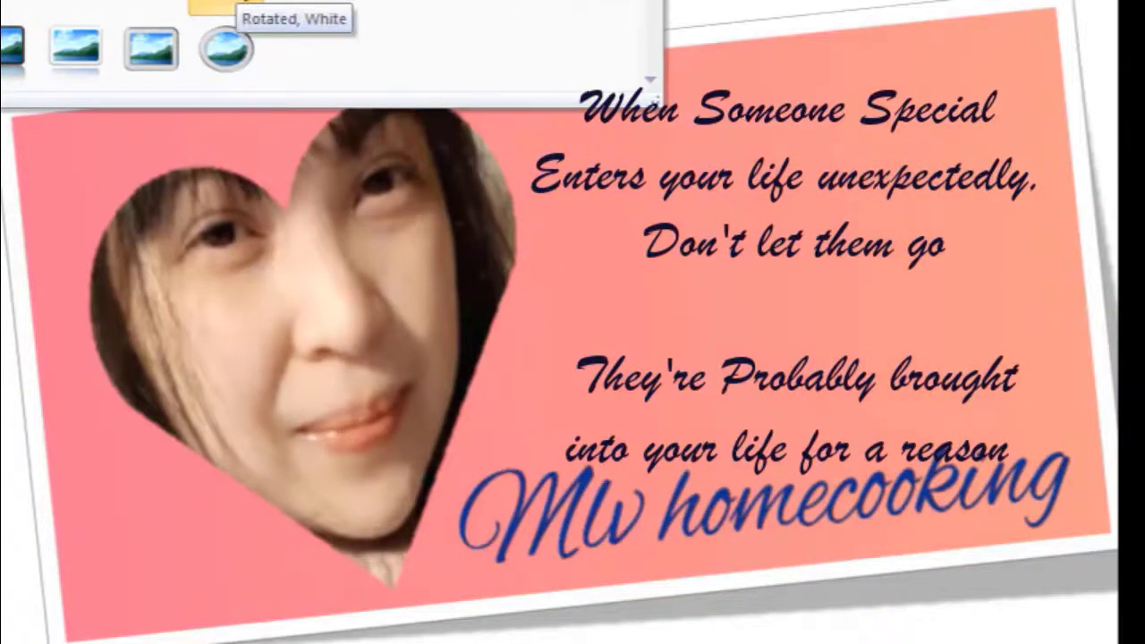
click(220, 7)
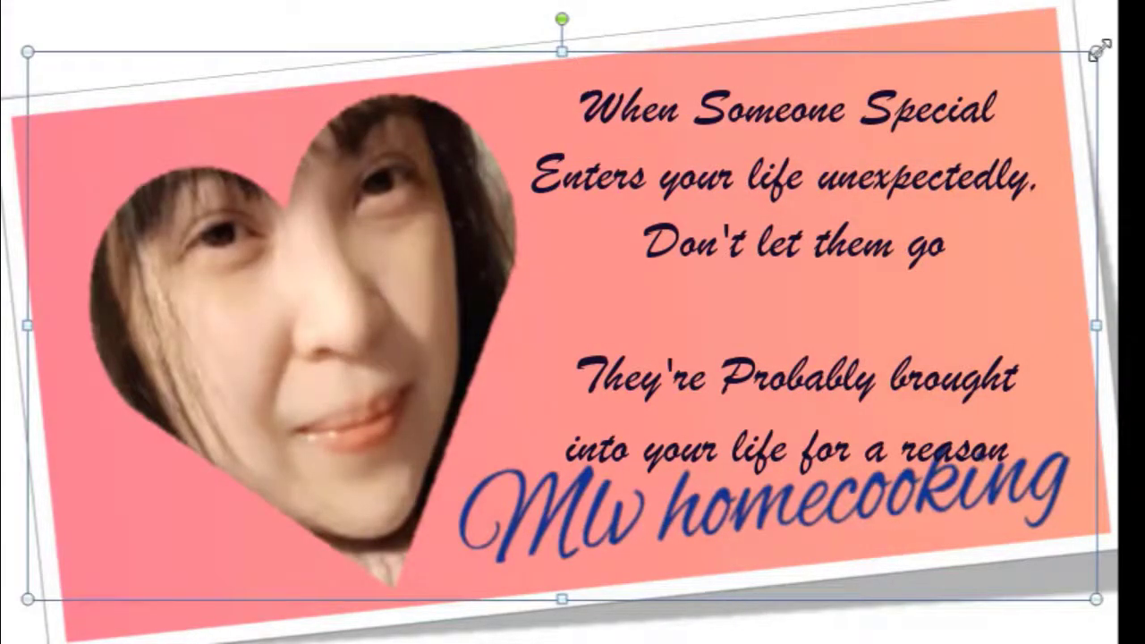
Shrink the tilted heart card from its top-right and bottom-left corners
drag(1099, 52, 1057, 71)
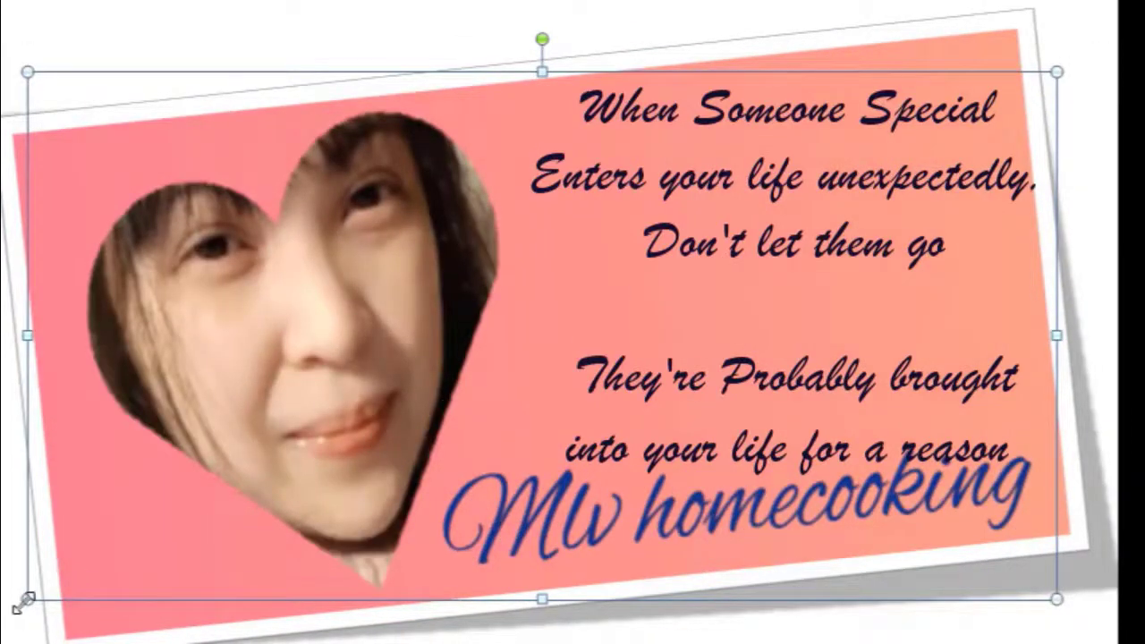
drag(25, 601, 54, 586)
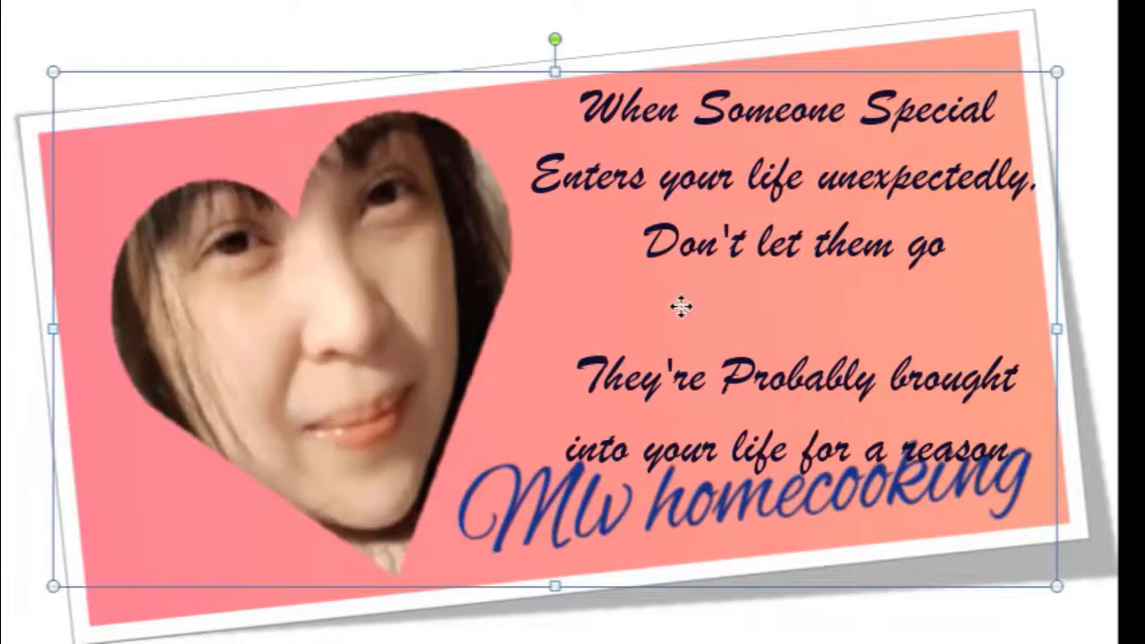
click(1109, 195)
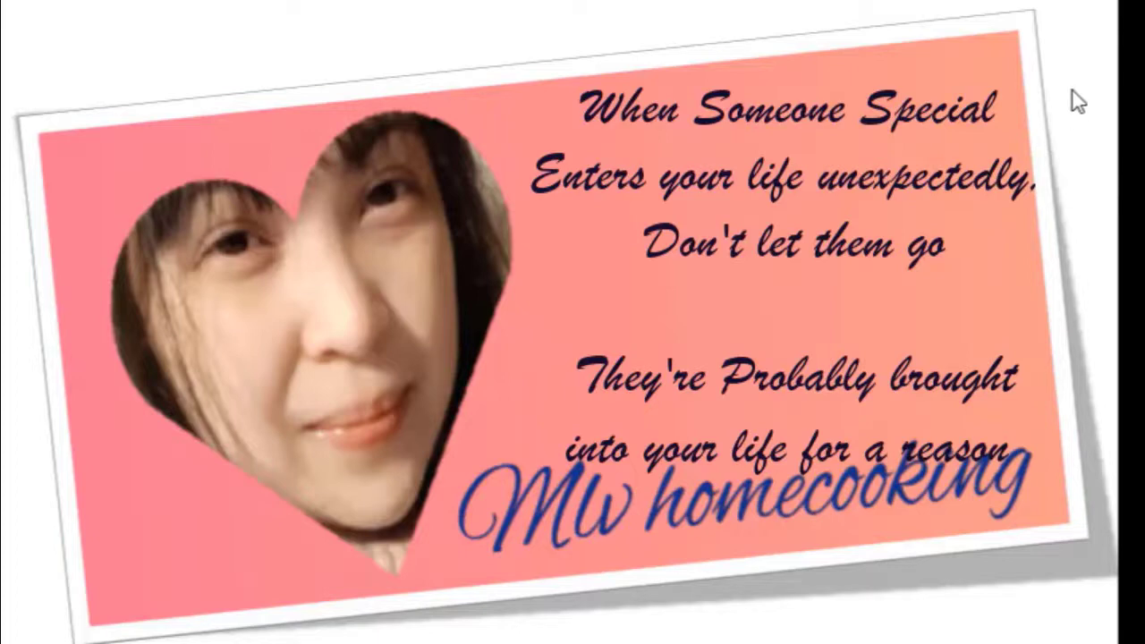
click(873, 259)
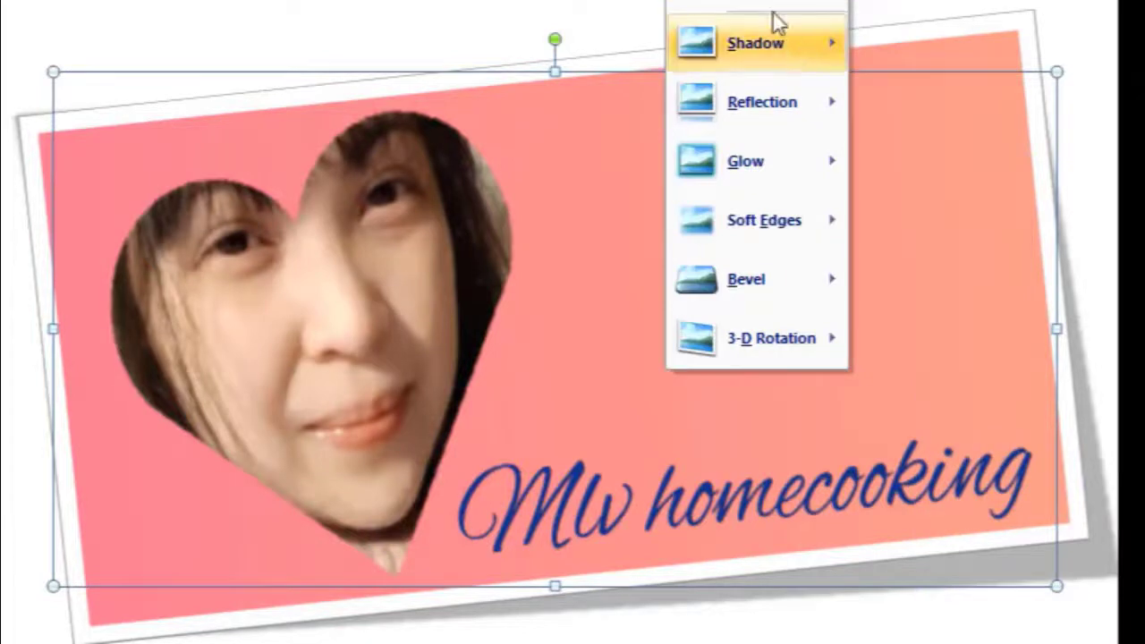
Add a pink Accent color 2 glow to the tilted heart card
mouse_move(771, 9)
mouse_move(811, 158)
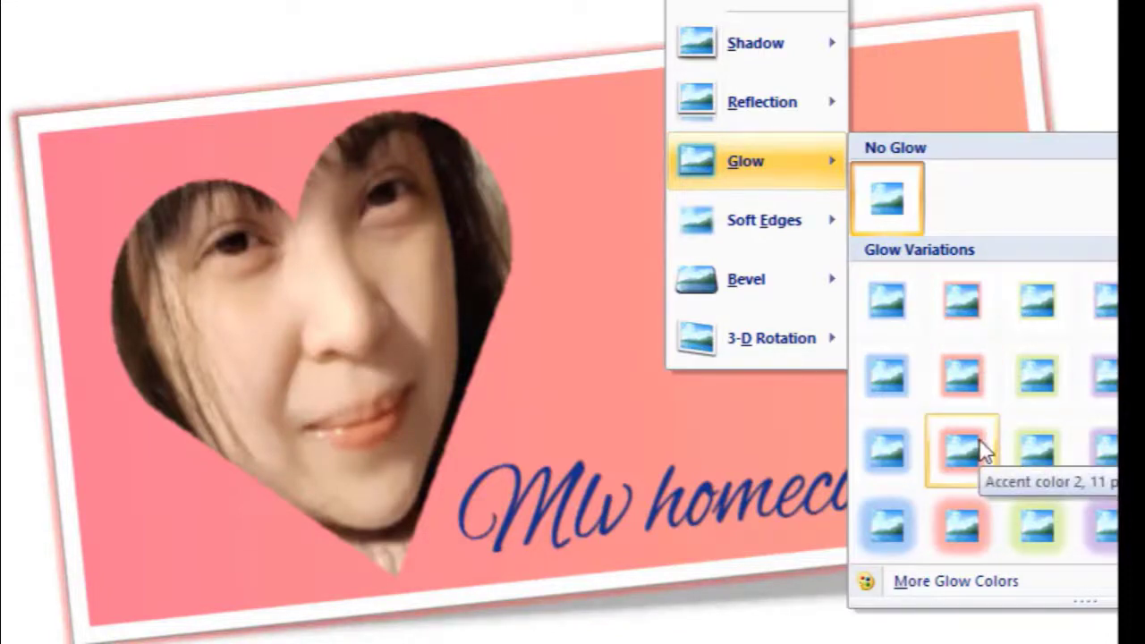
click(984, 377)
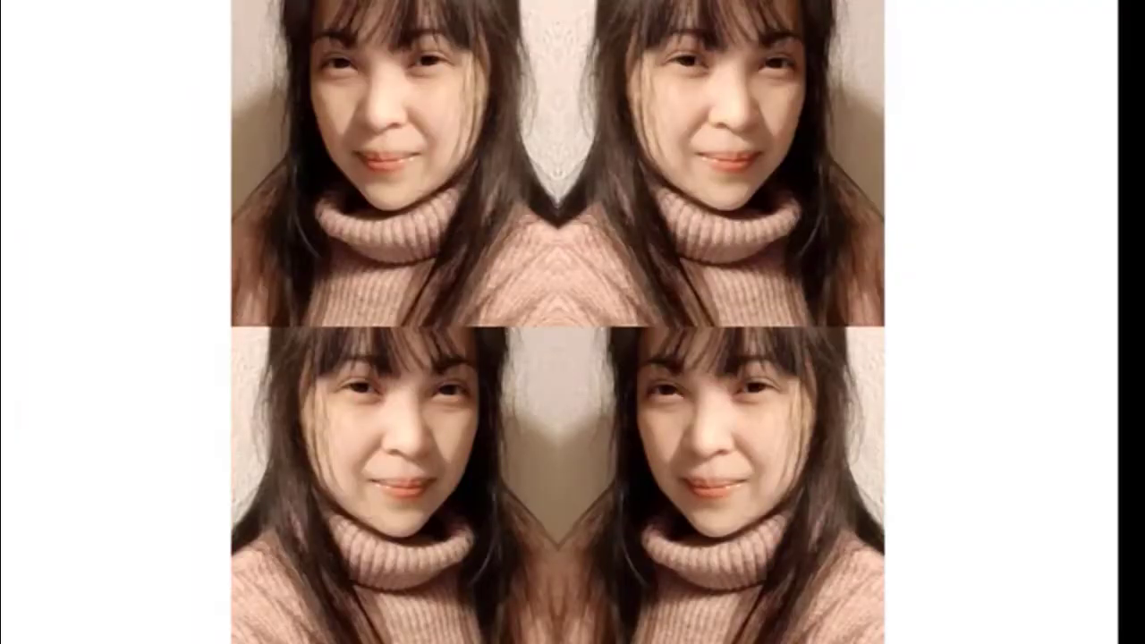
Reshape the mirrored portraits picture: lower its top, raise its bottom, widen both sides
click(472, 245)
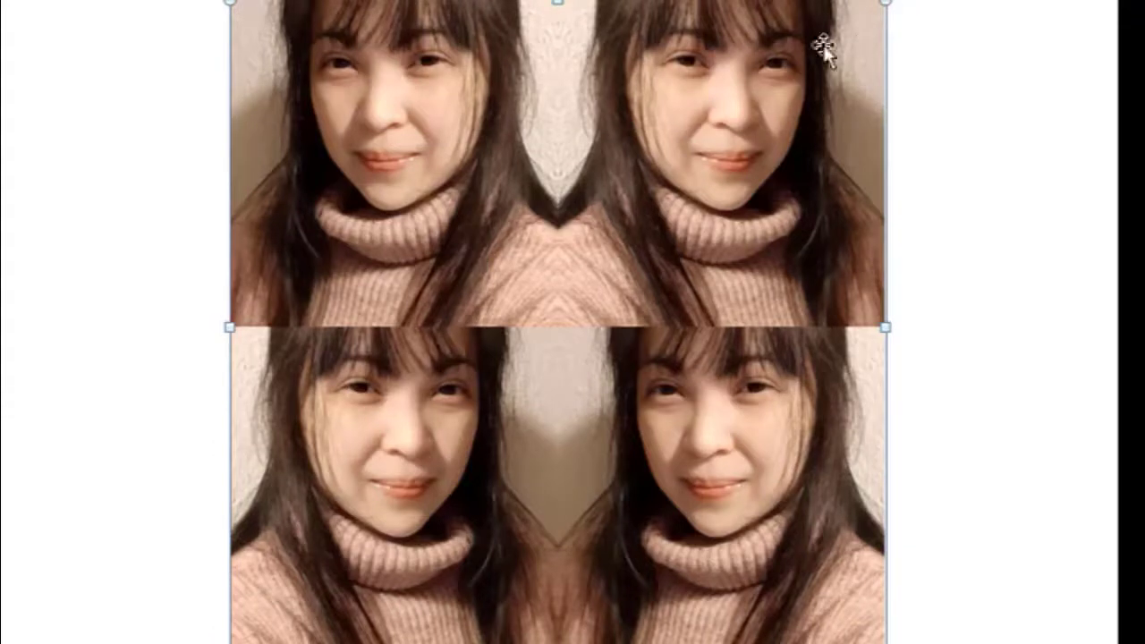
drag(559, 5, 558, 34)
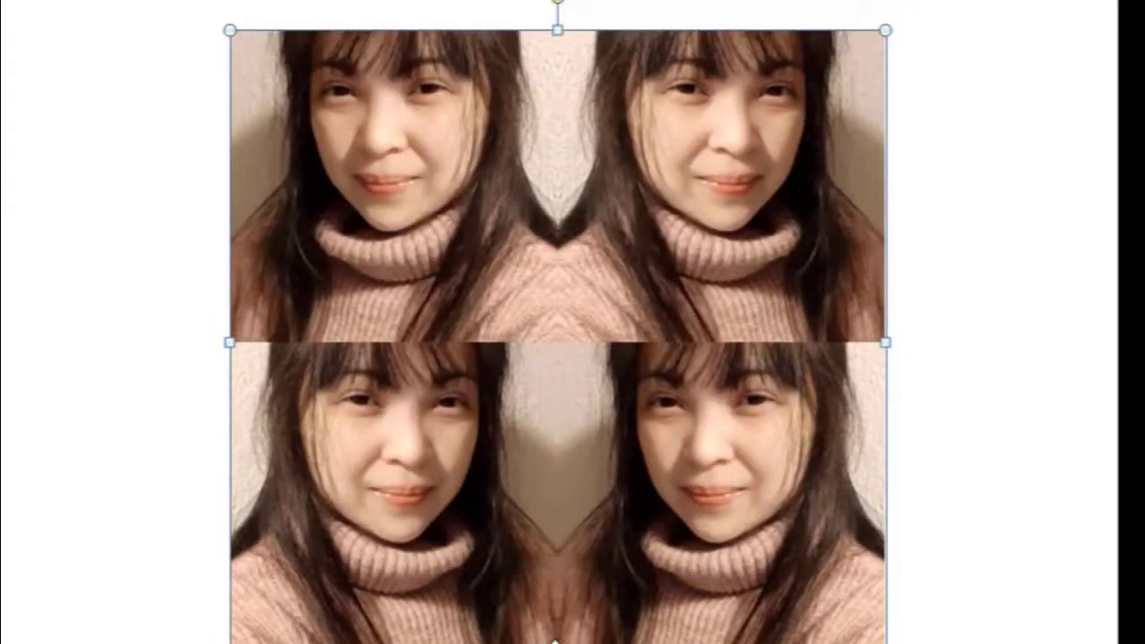
drag(555, 640, 554, 630)
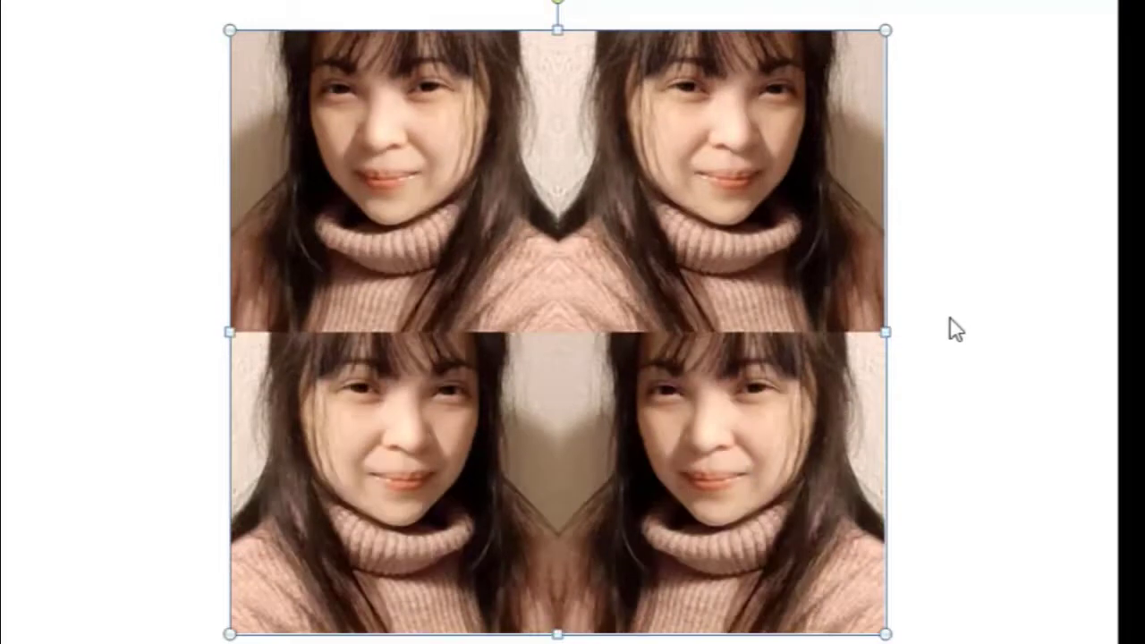
drag(882, 335, 958, 333)
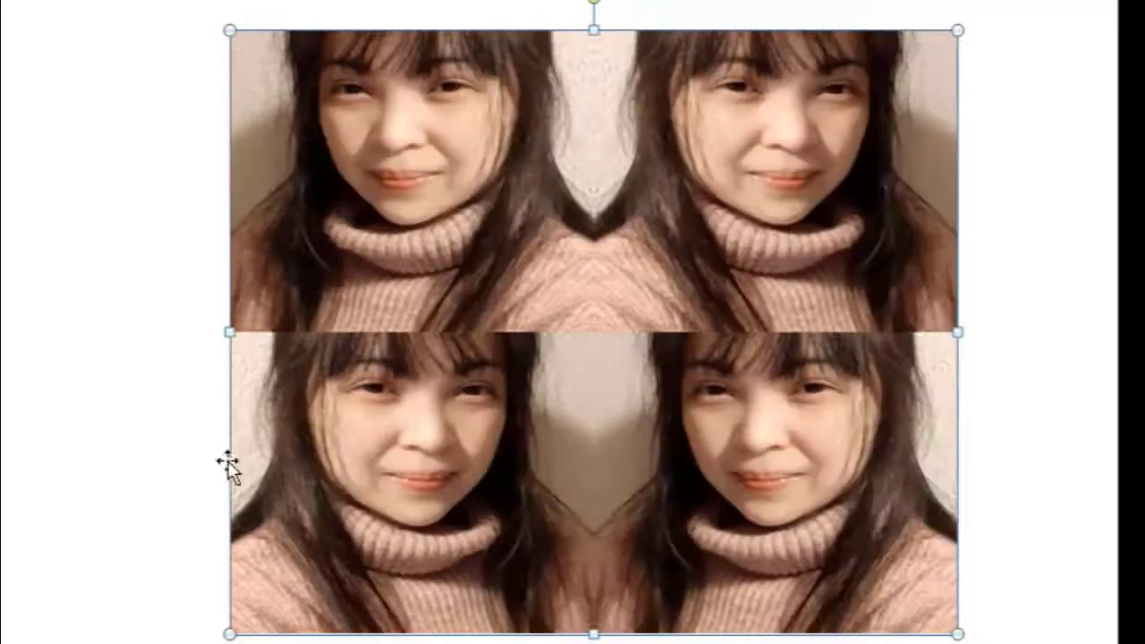
drag(230, 332, 79, 332)
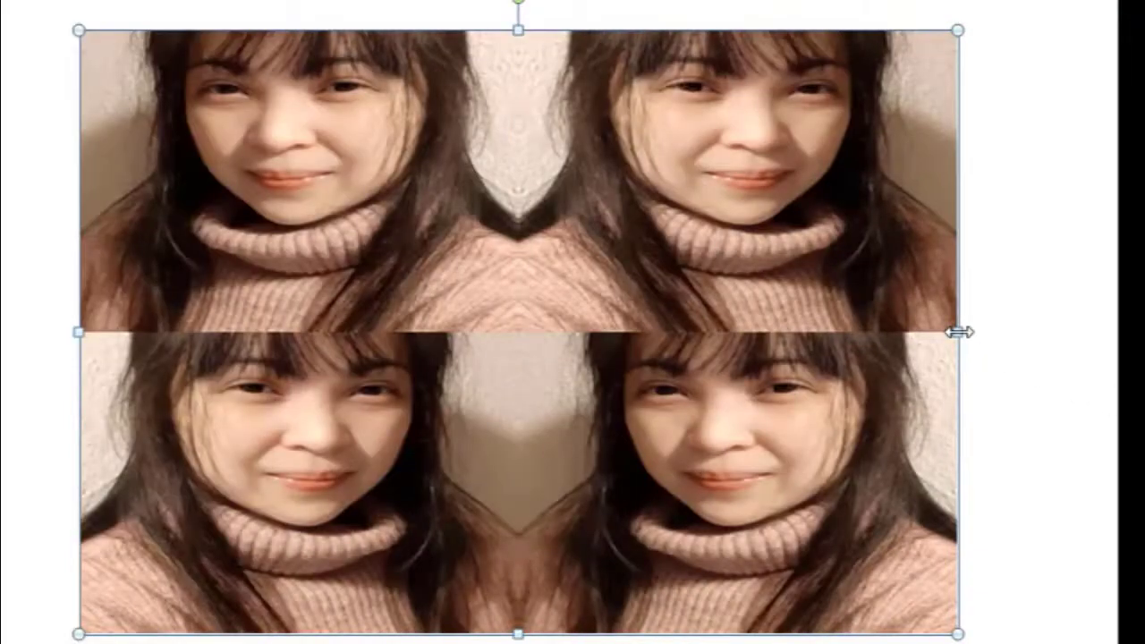
drag(958, 332, 1023, 333)
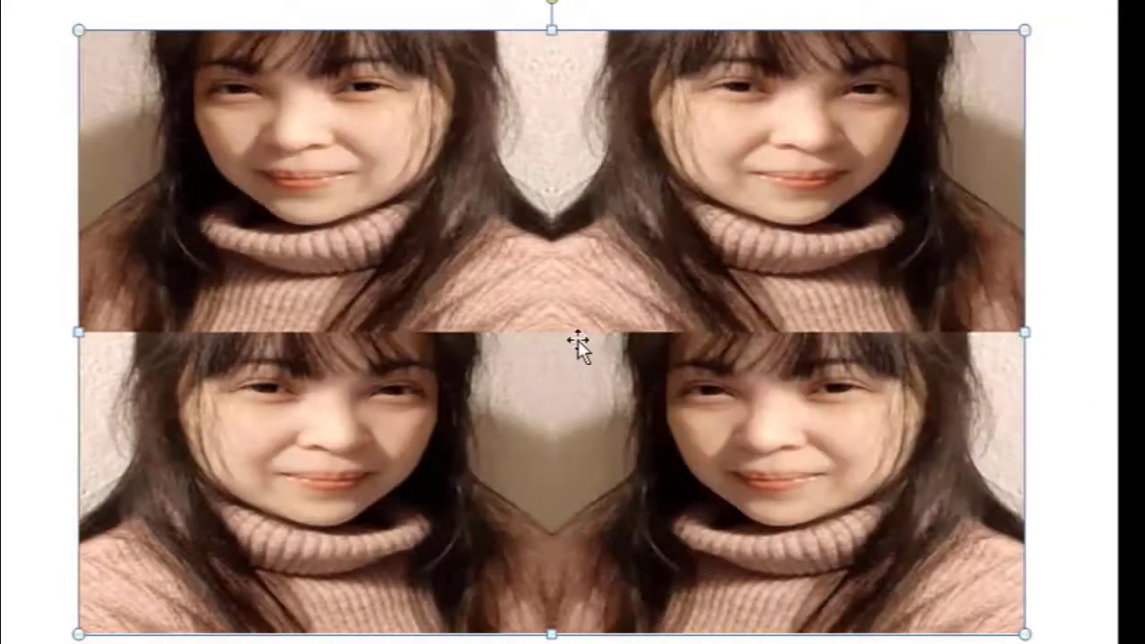
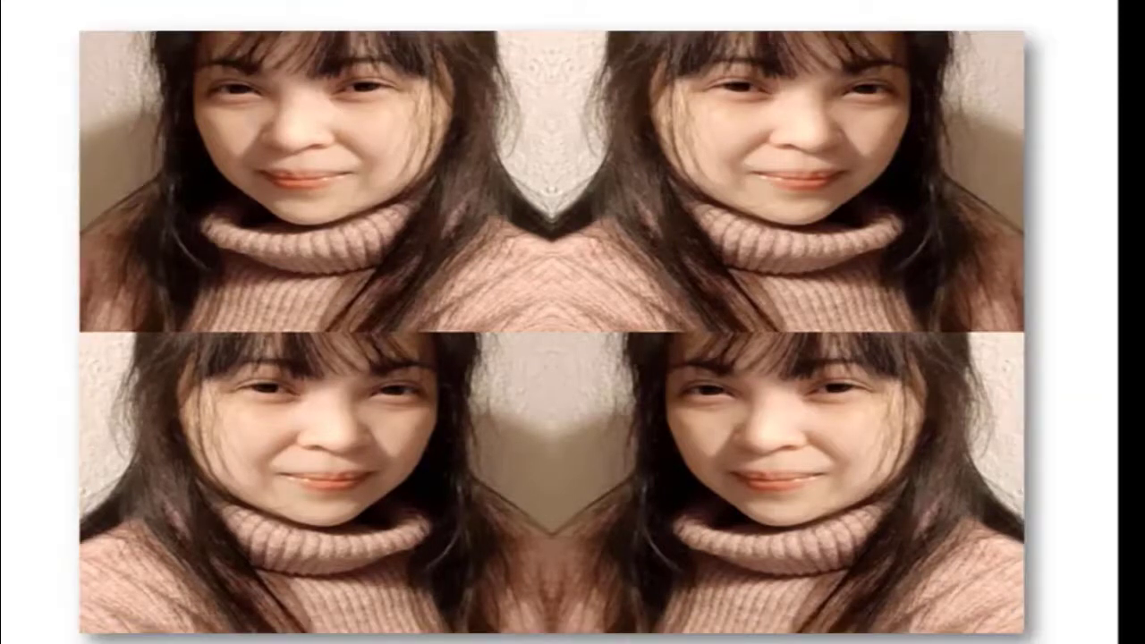
Apply the Drop Shadow Rectangle picture style to the four-panel collage
click(40, 0)
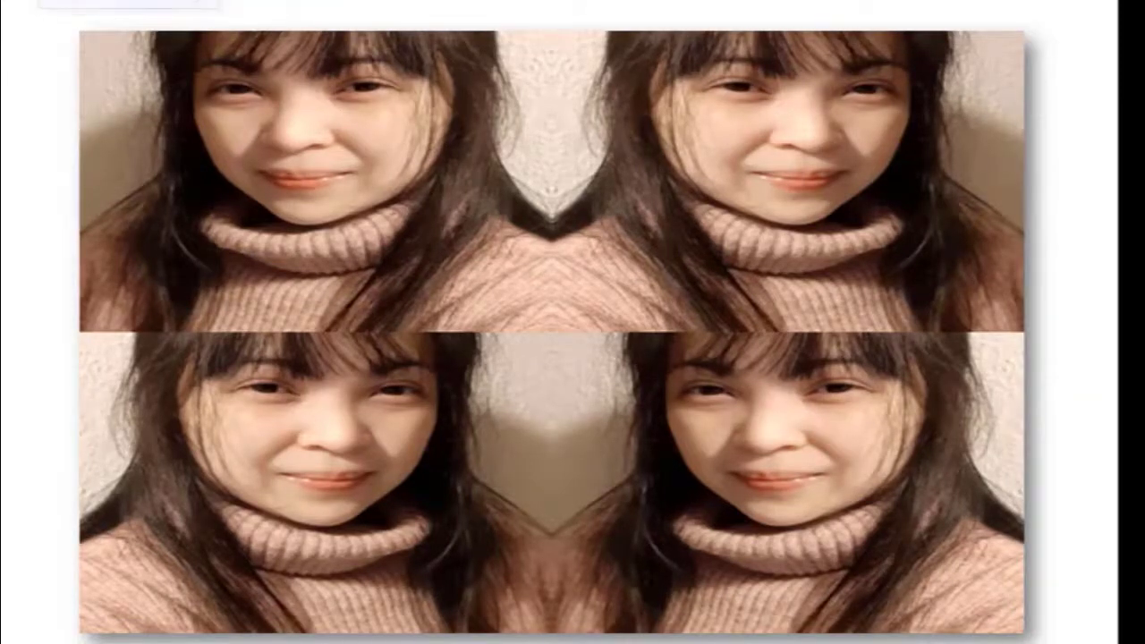
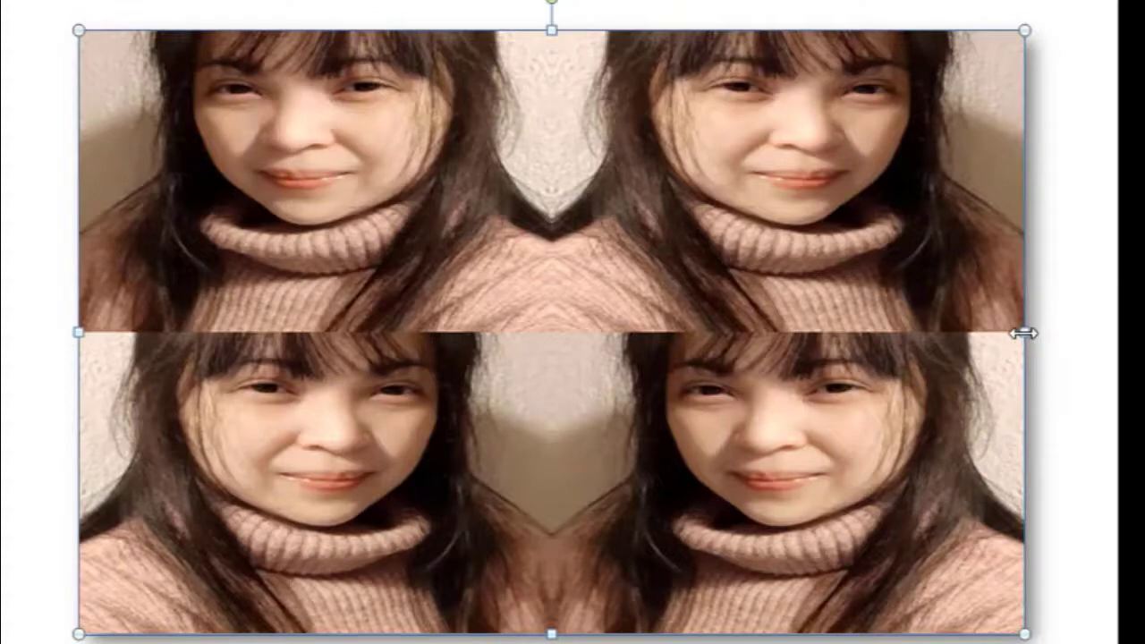
Stretch the four-face collage outward on the right and left edges to nearly fill the slide width
drag(1029, 332, 995, 339)
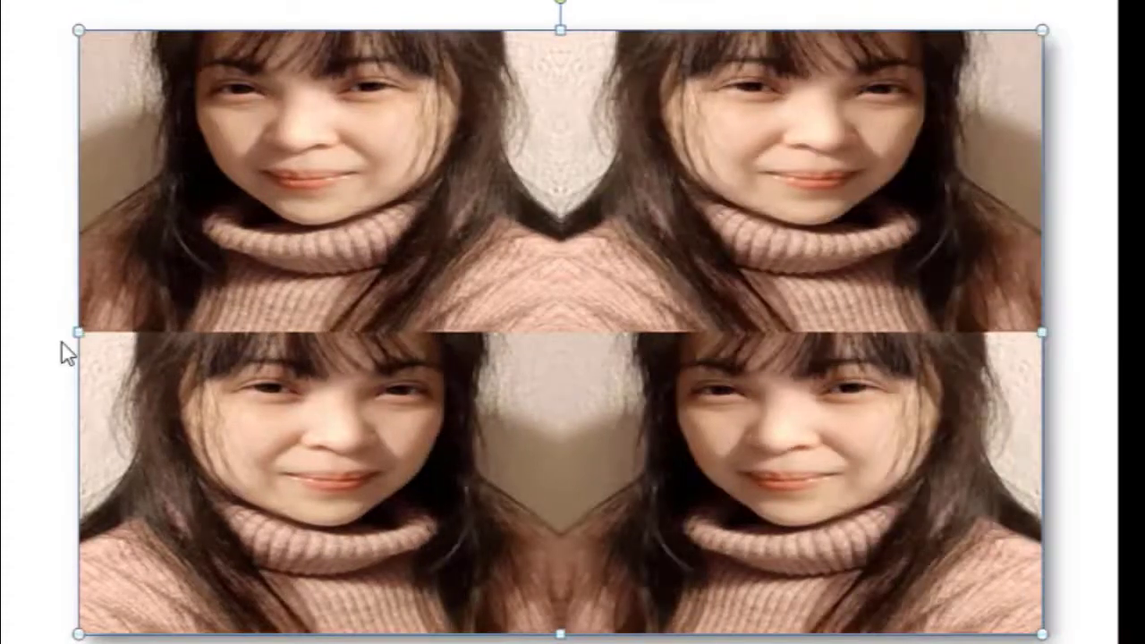
drag(75, 330, 59, 329)
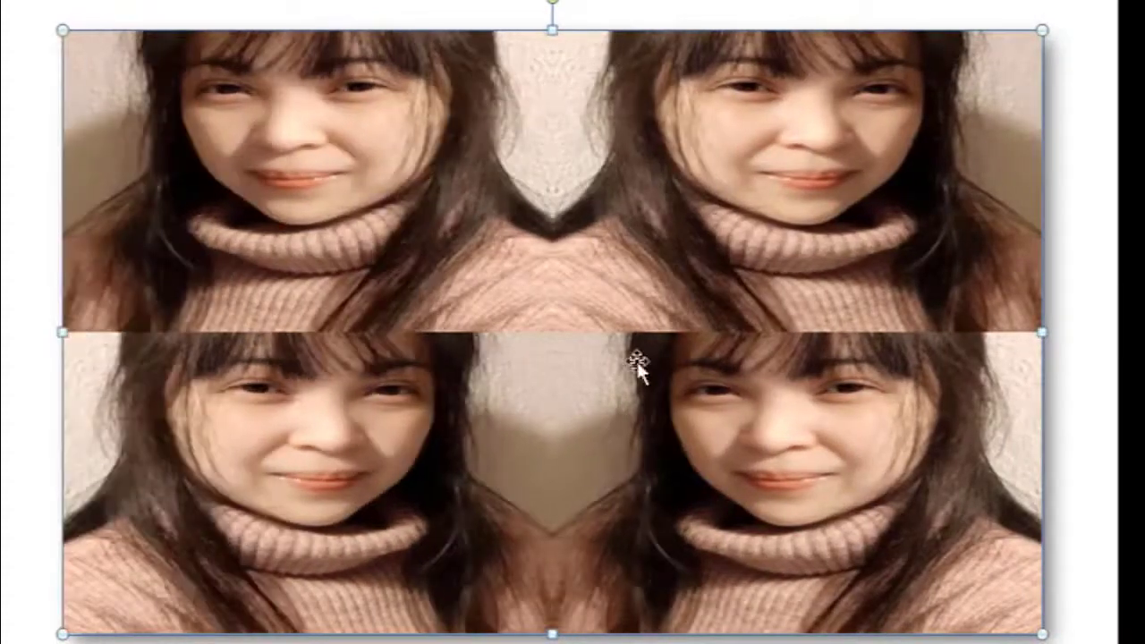
click(1109, 304)
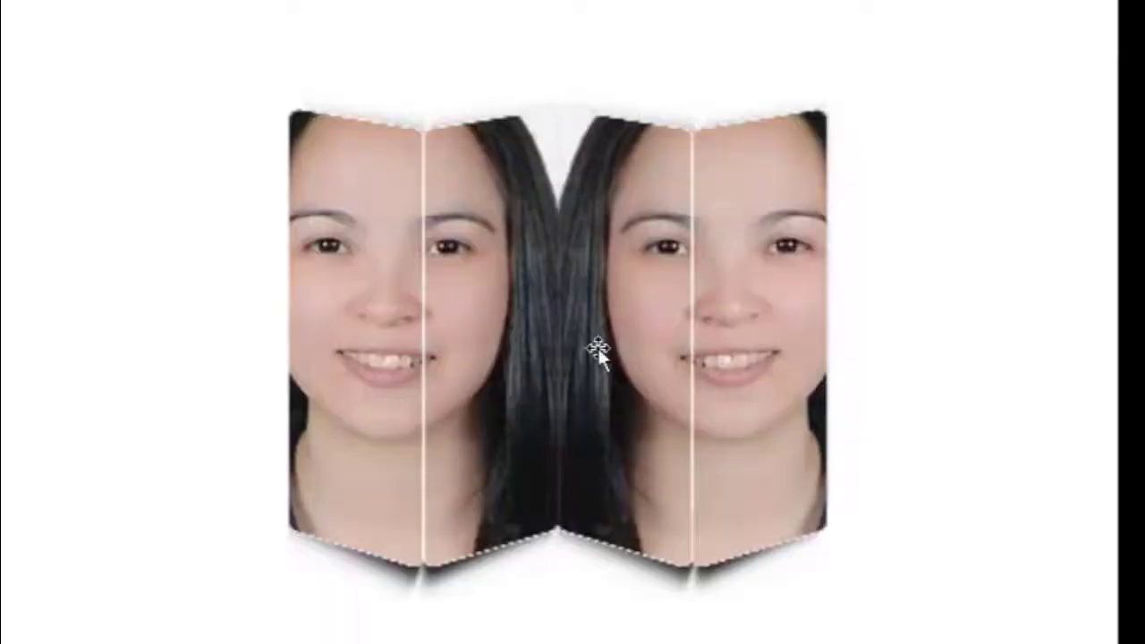
click(634, 317)
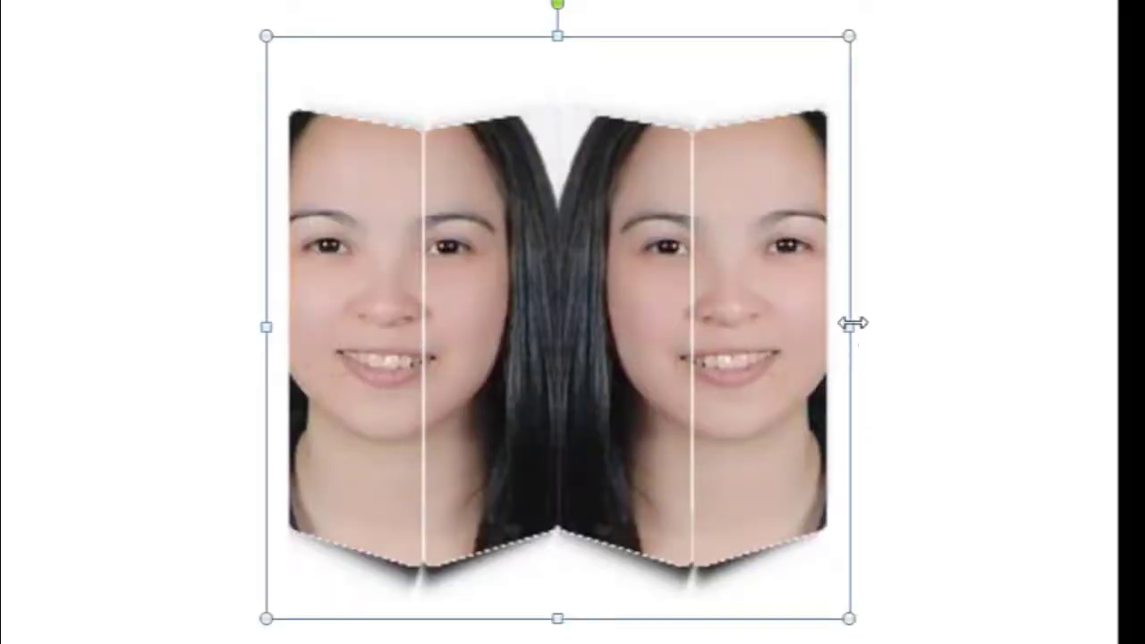
Drag the two-face portrait's right and left edges outward, nudging the right edge further
drag(853, 324, 1007, 328)
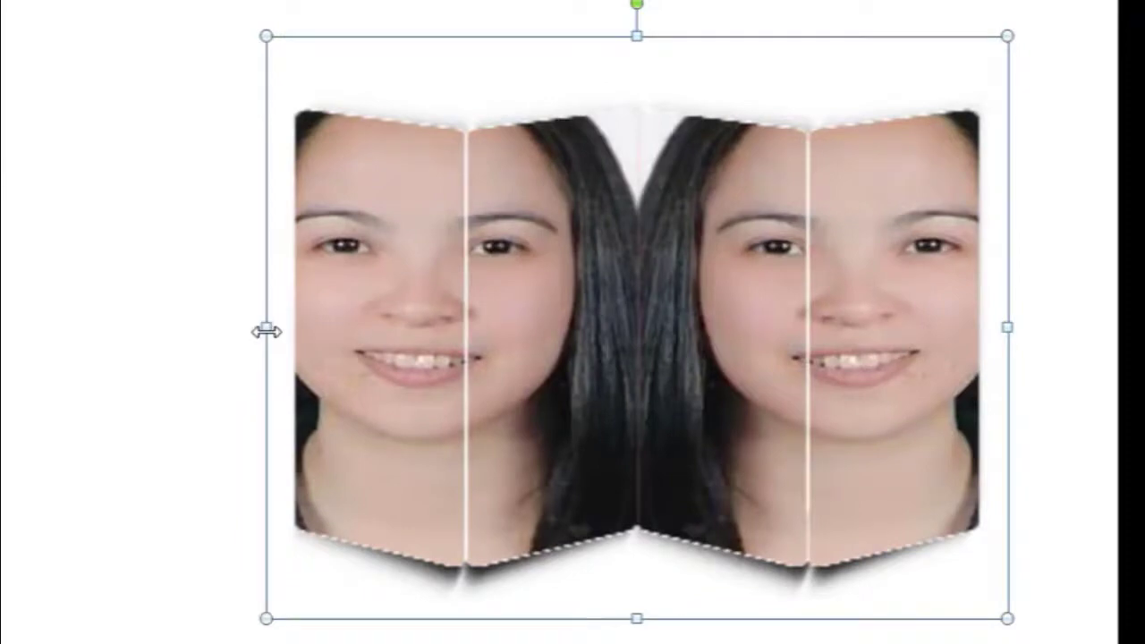
drag(266, 331, 42, 327)
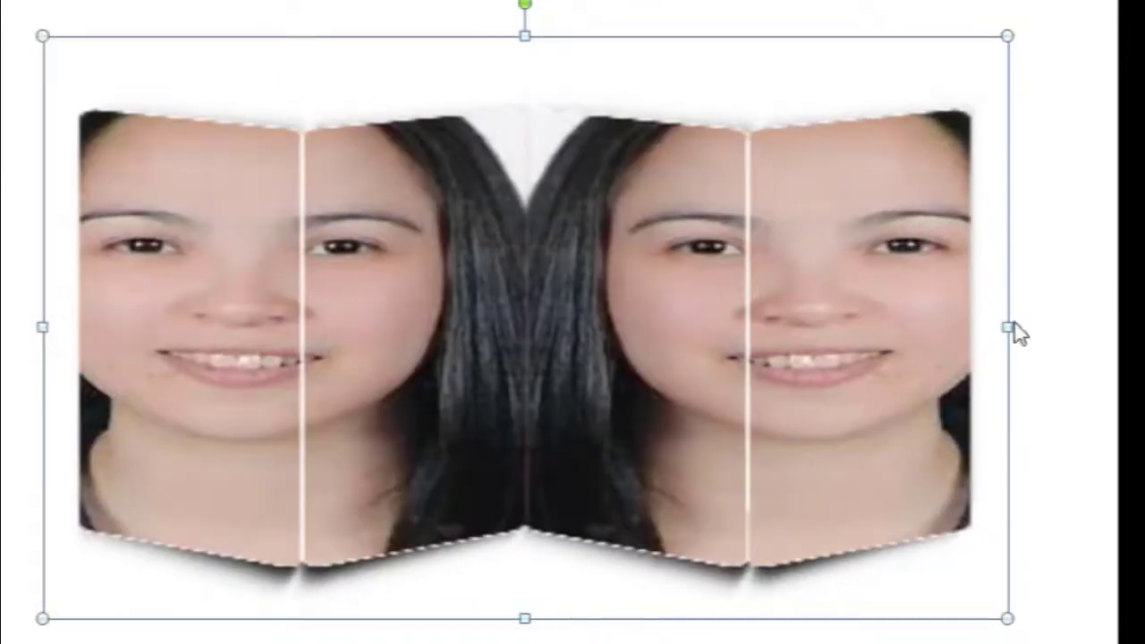
drag(1007, 328, 1076, 327)
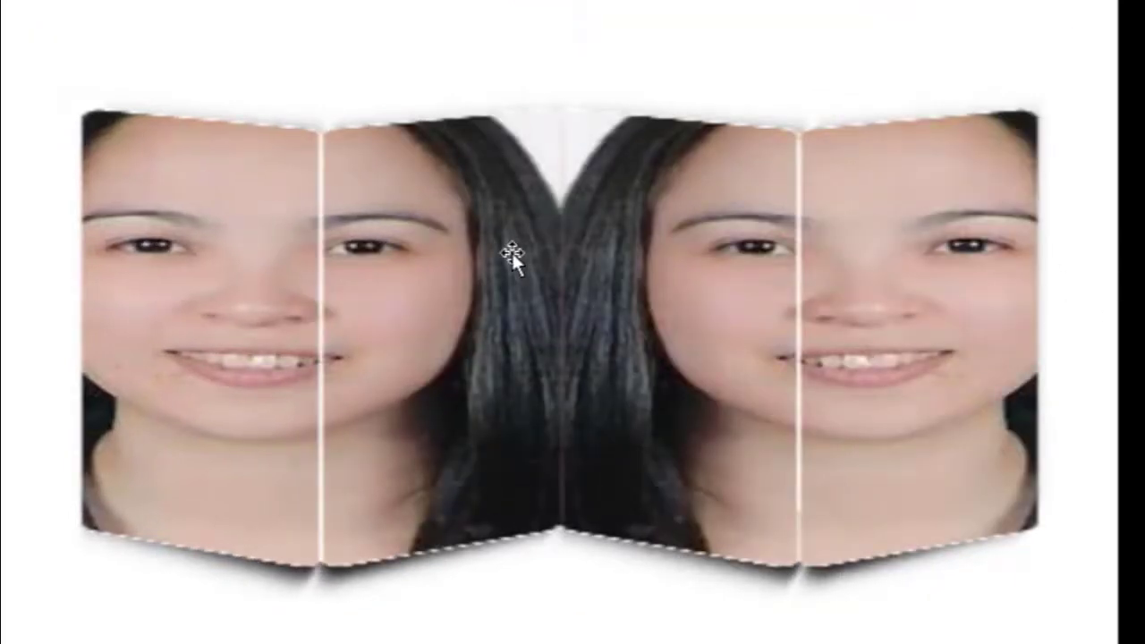
click(539, 300)
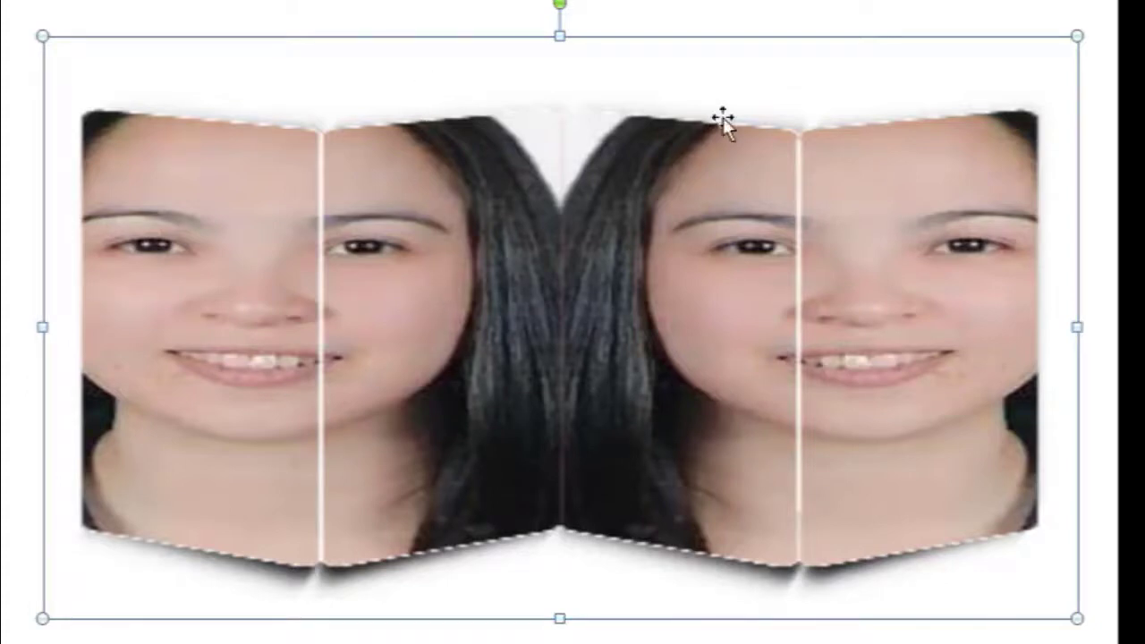
Apply a bevel from Picture Effects to the two-face portrait
click(722, 1)
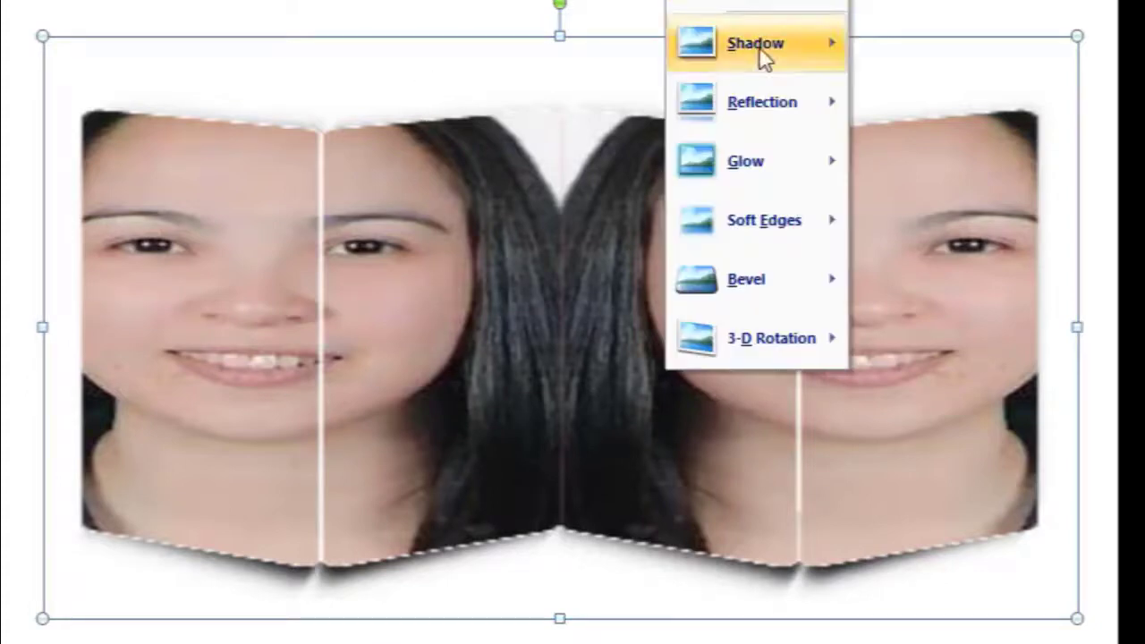
mouse_move(775, 127)
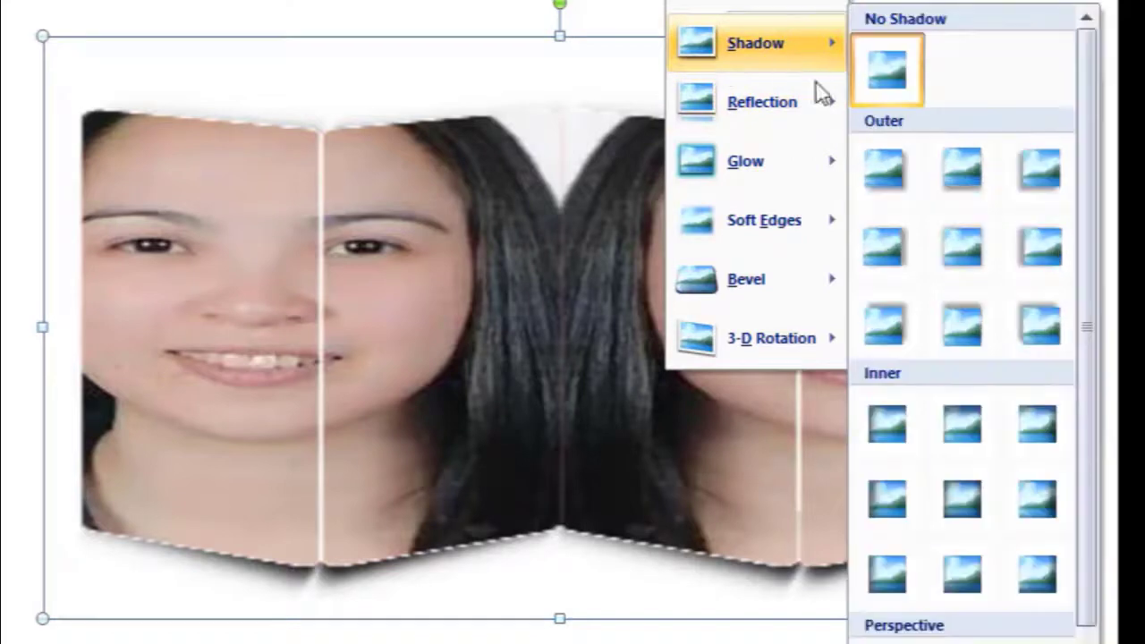
mouse_move(772, 160)
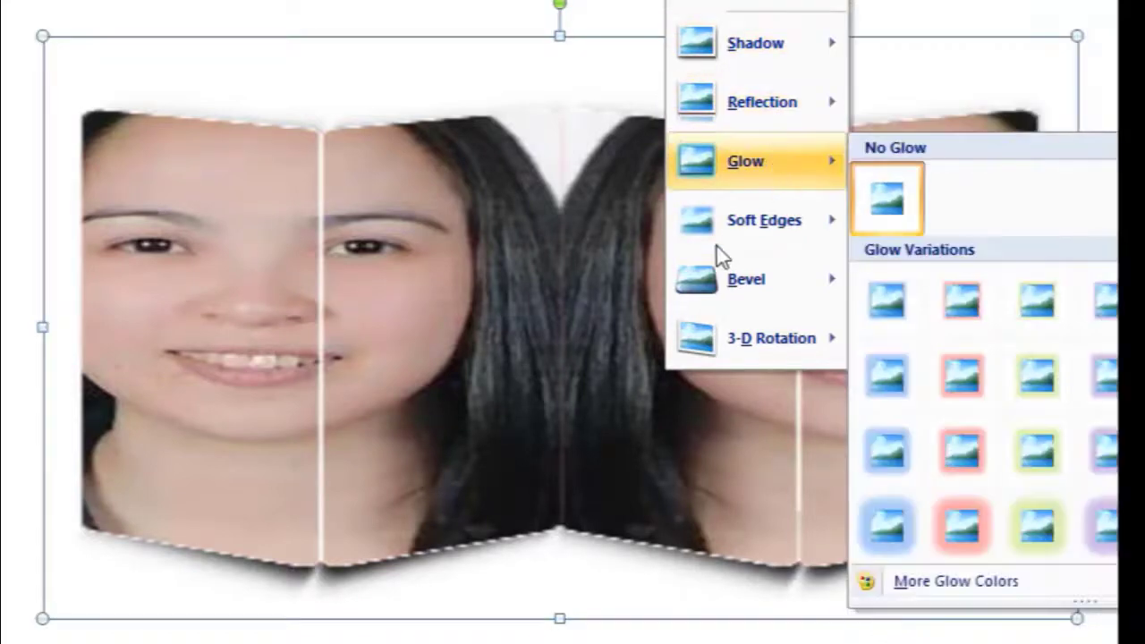
mouse_move(723, 244)
mouse_move(740, 266)
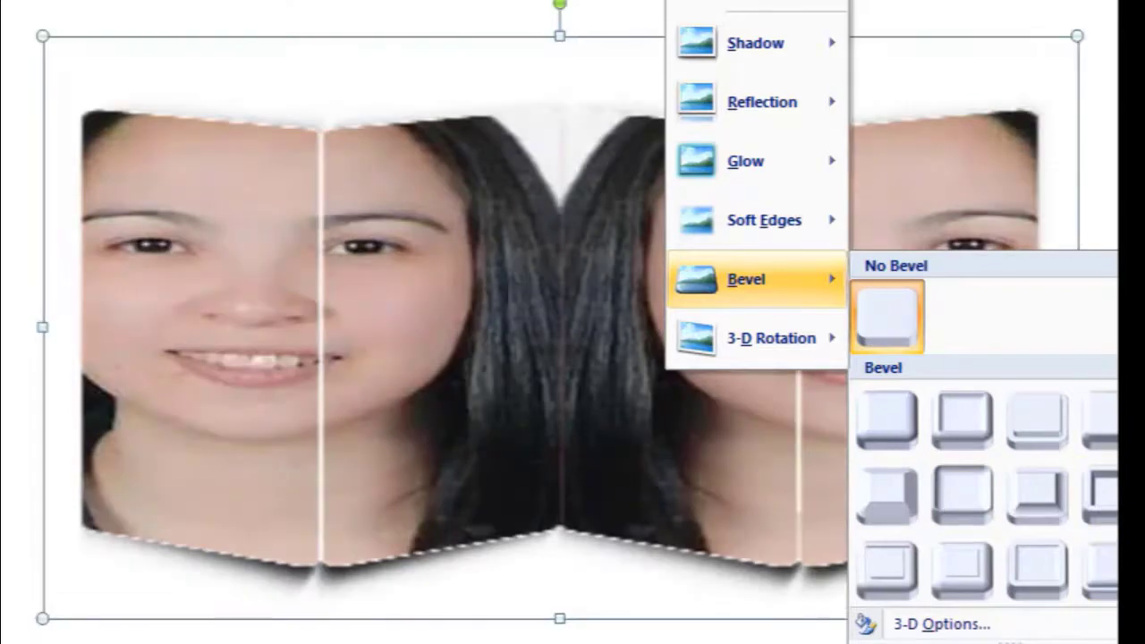
click(961, 492)
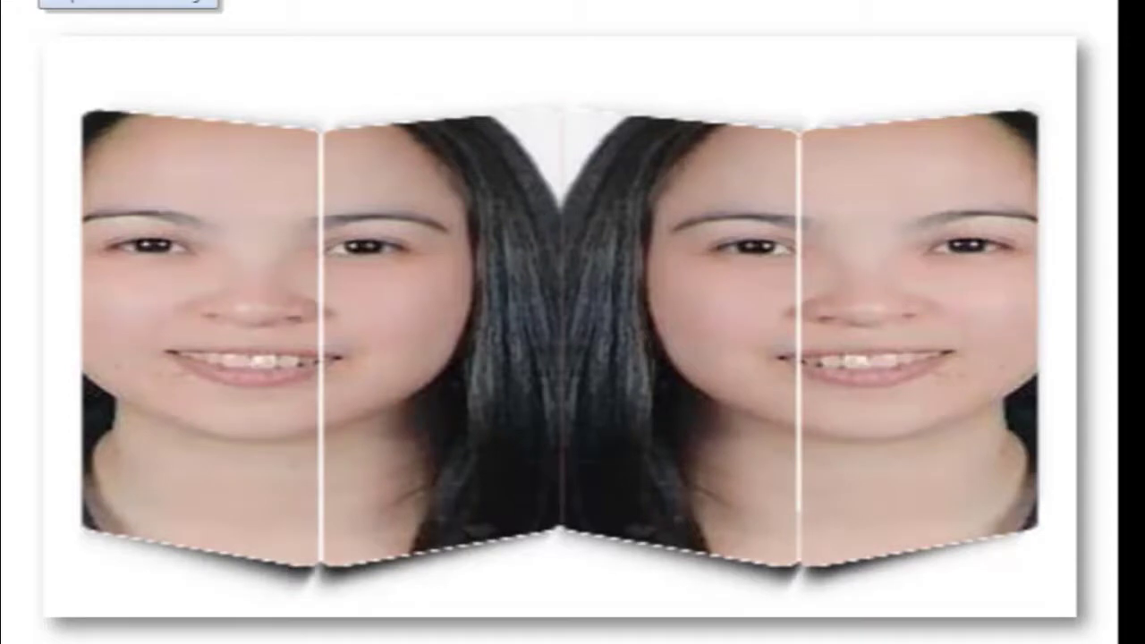
Review the bevelled portrait, then reapply it using the first bevel style in the gallery
click(559, 327)
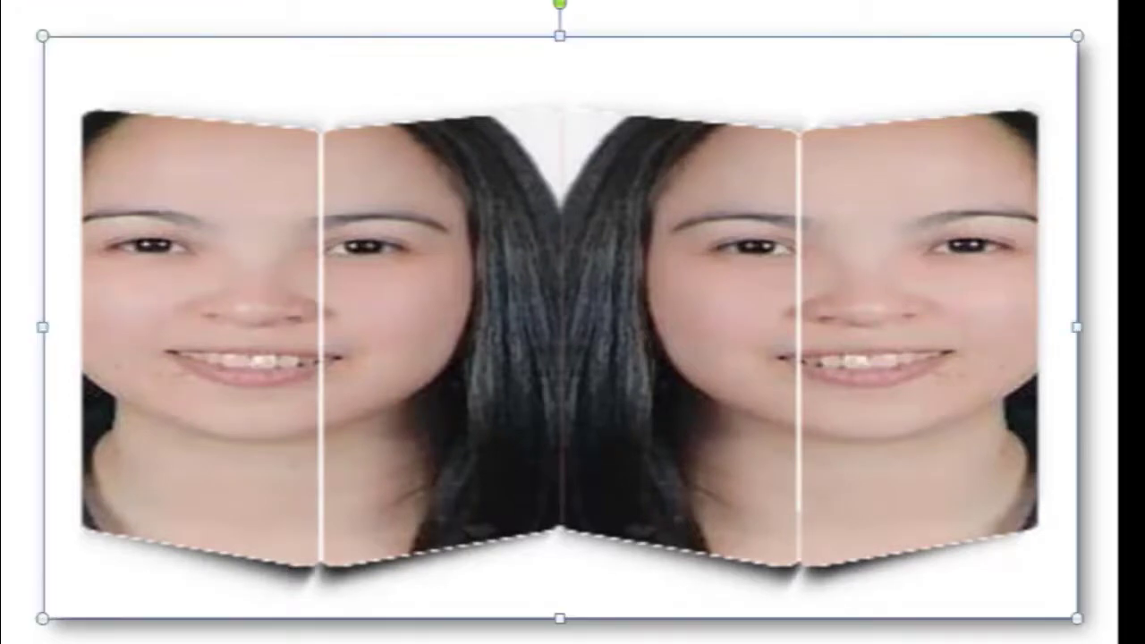
click(236, 14)
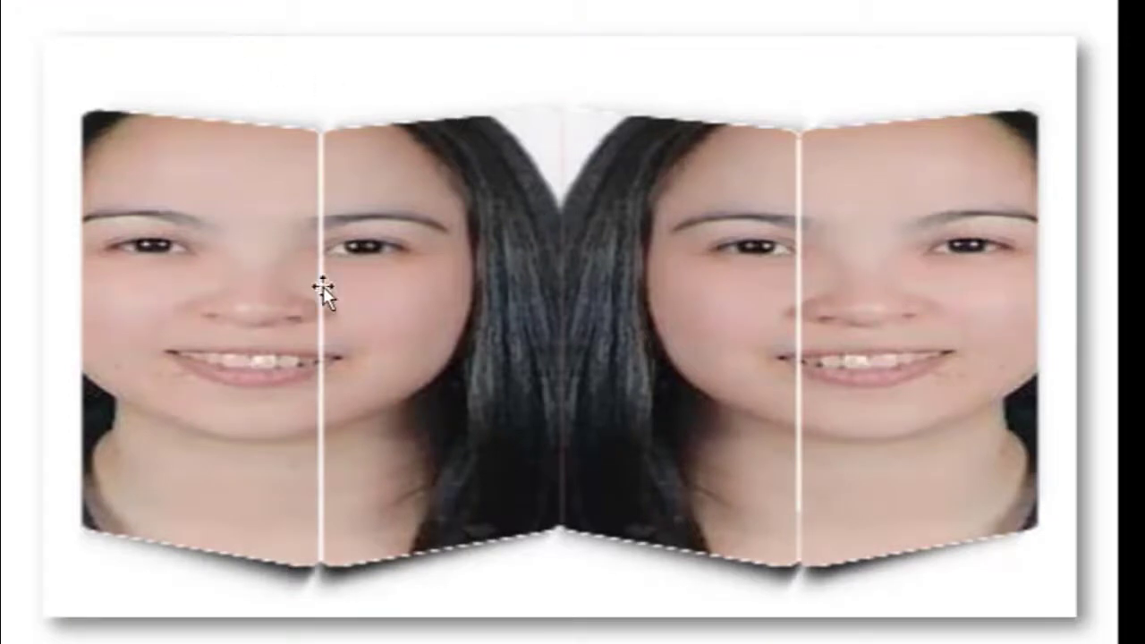
click(331, 316)
click(680, 2)
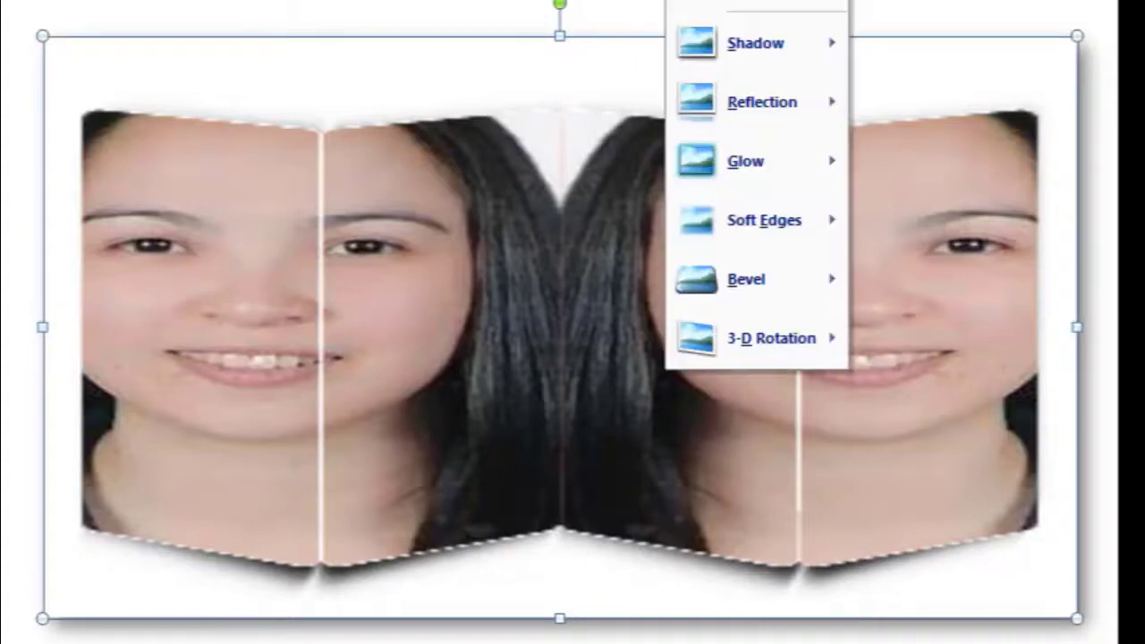
mouse_move(752, 114)
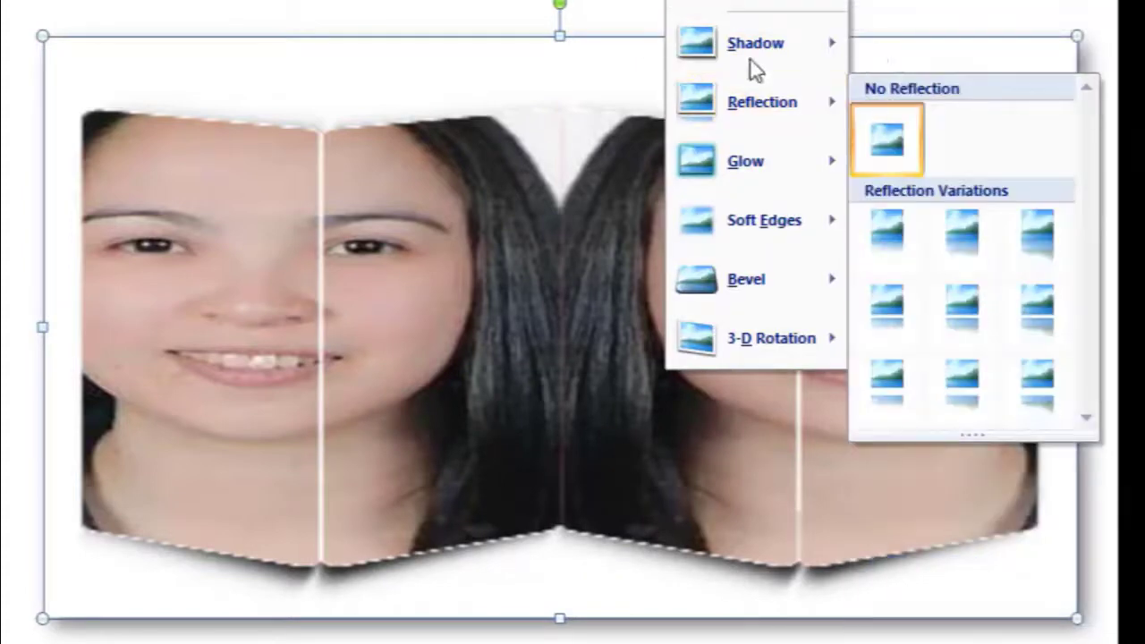
mouse_move(759, 251)
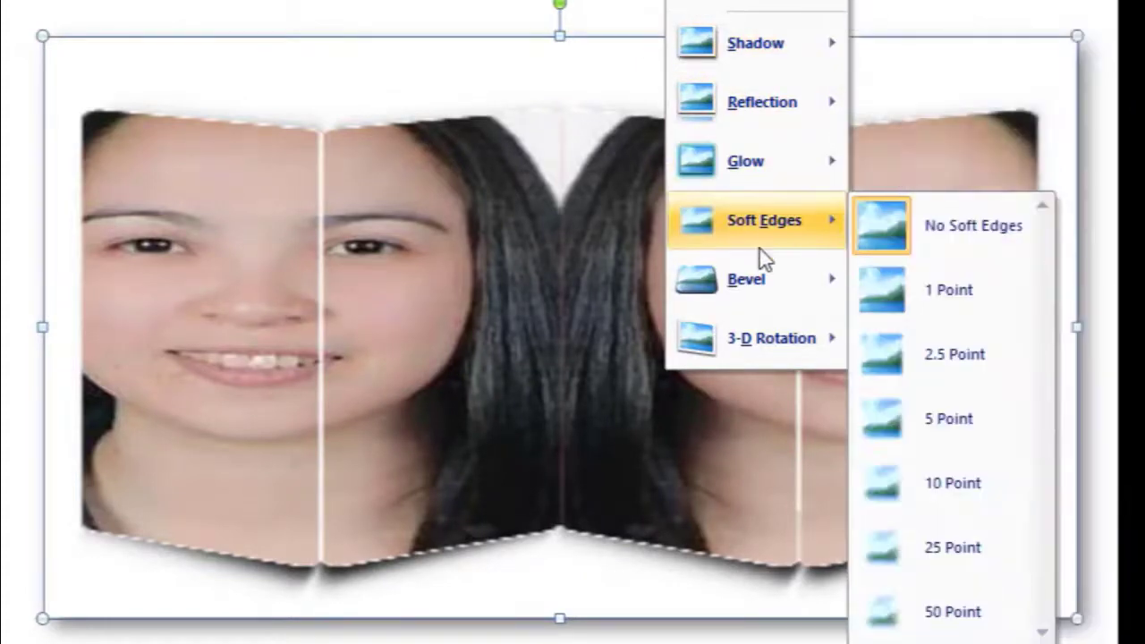
mouse_move(757, 291)
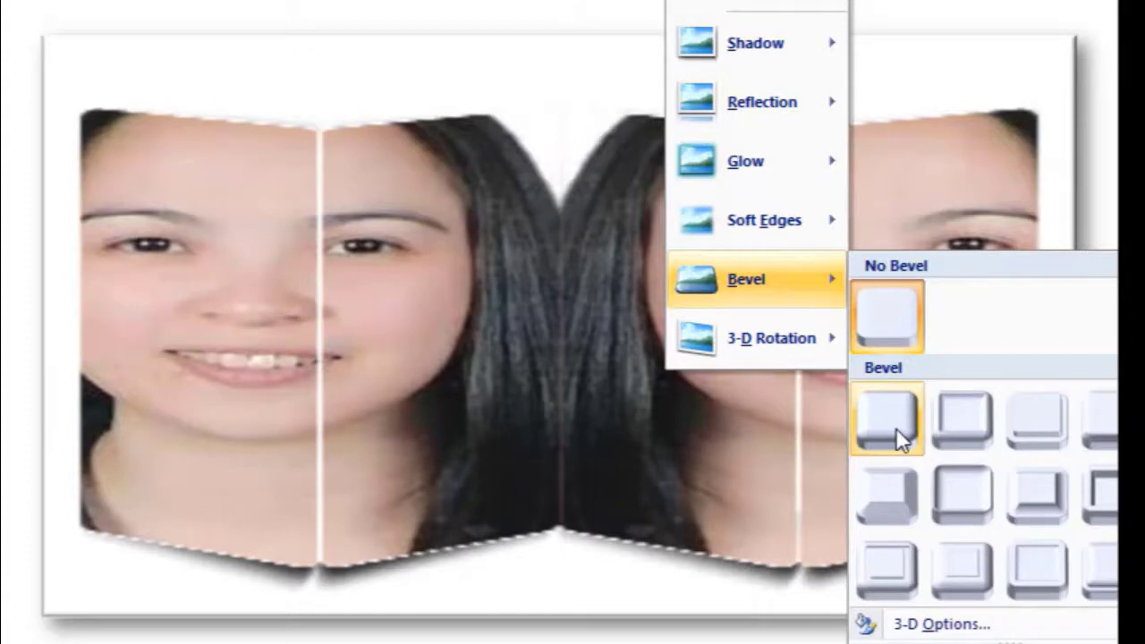
click(975, 396)
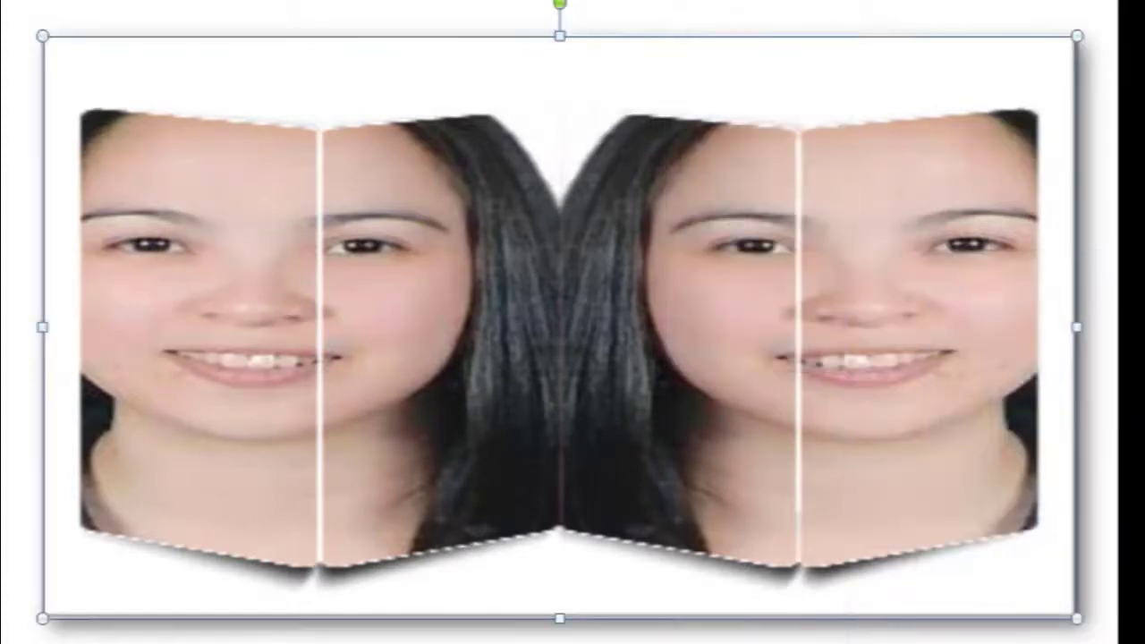
click(603, 270)
key(Escape)
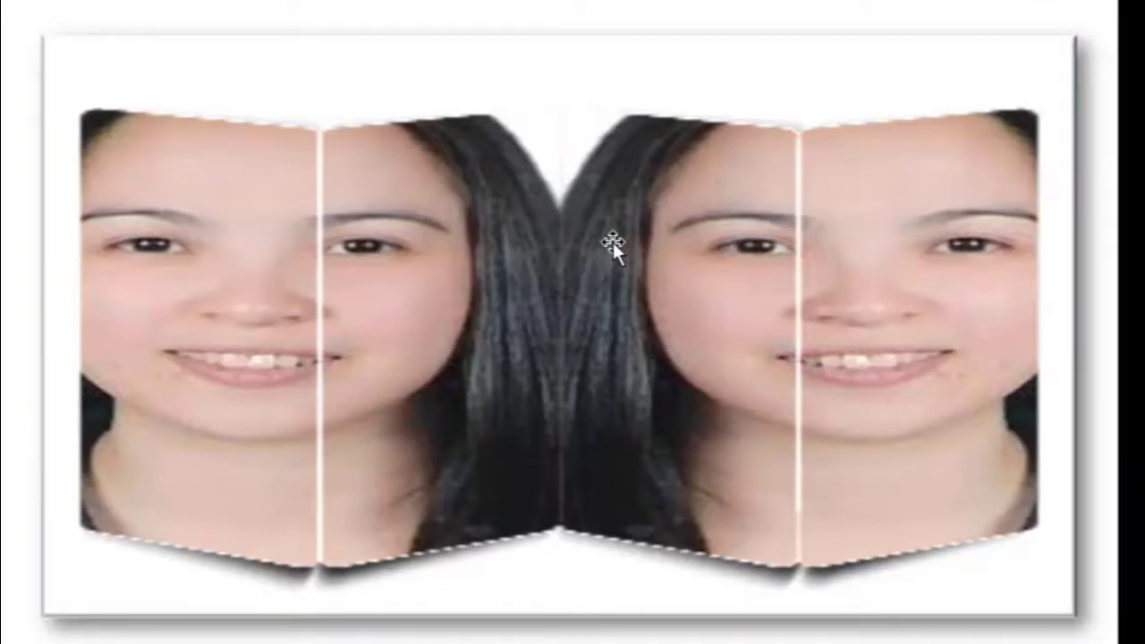
click(627, 228)
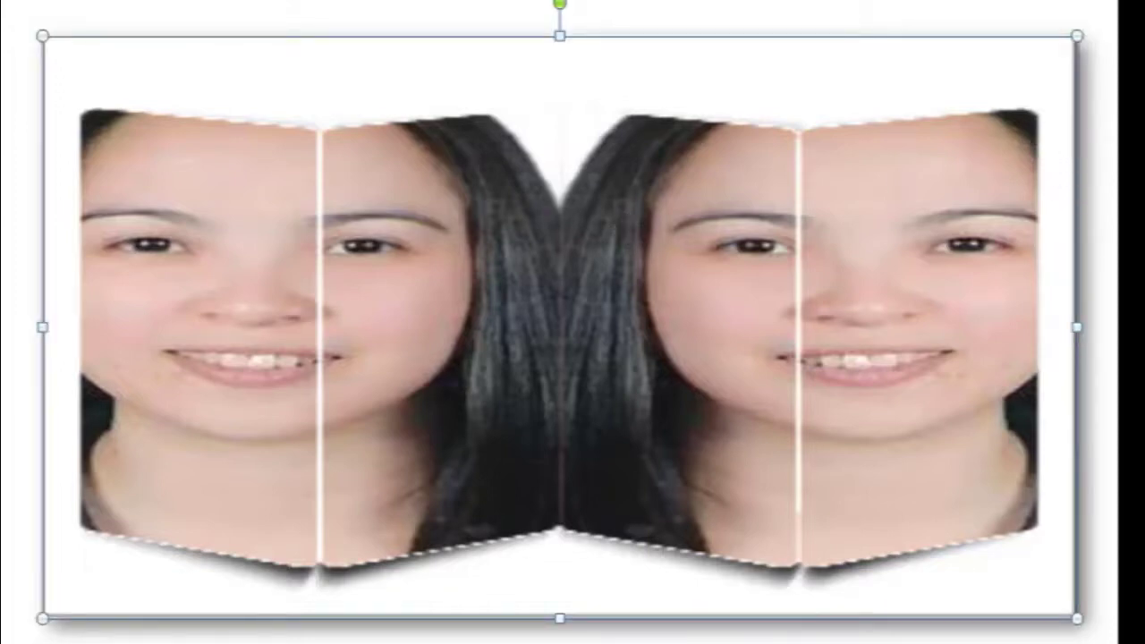
key(Escape)
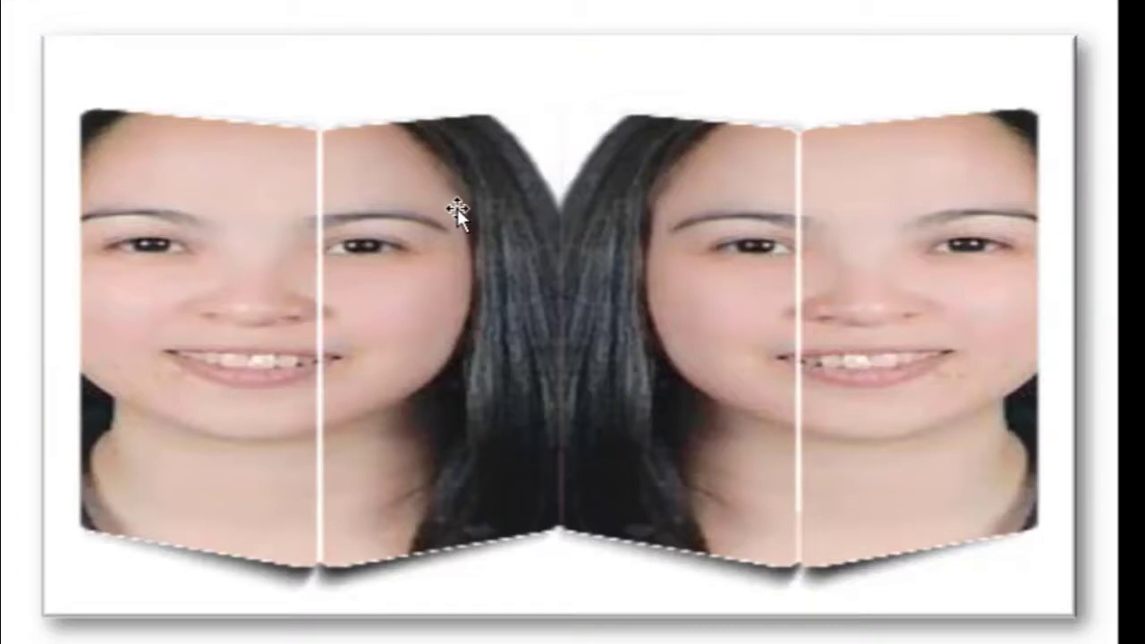
click(458, 209)
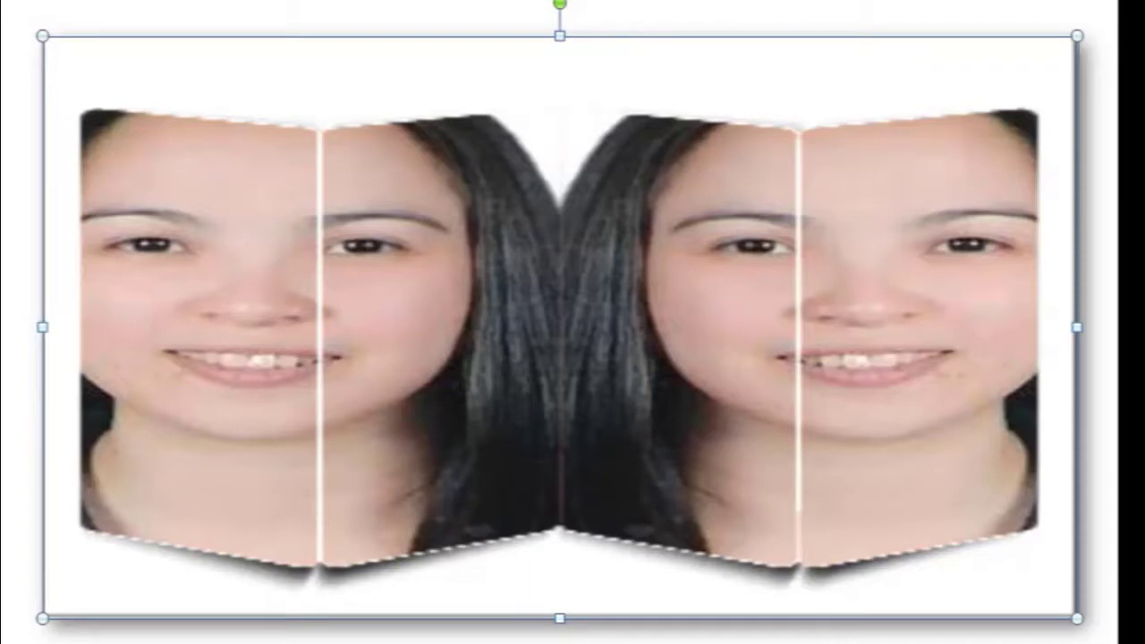
key(Escape)
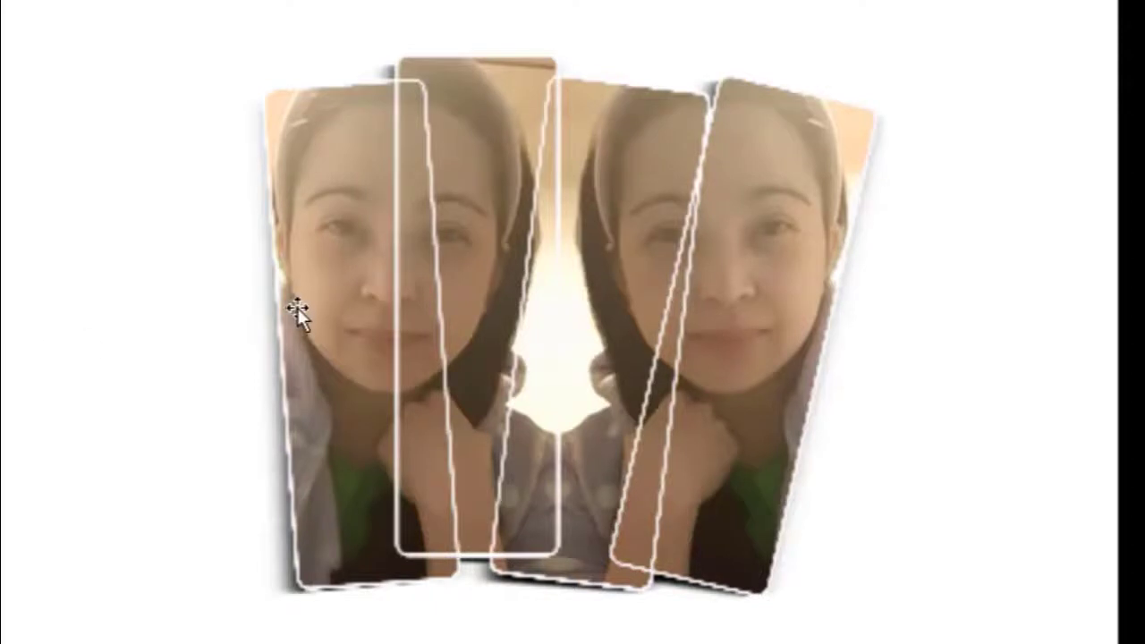
Shorten the tilted-strip collage from top and bottom and widen it to both slide edges
click(345, 307)
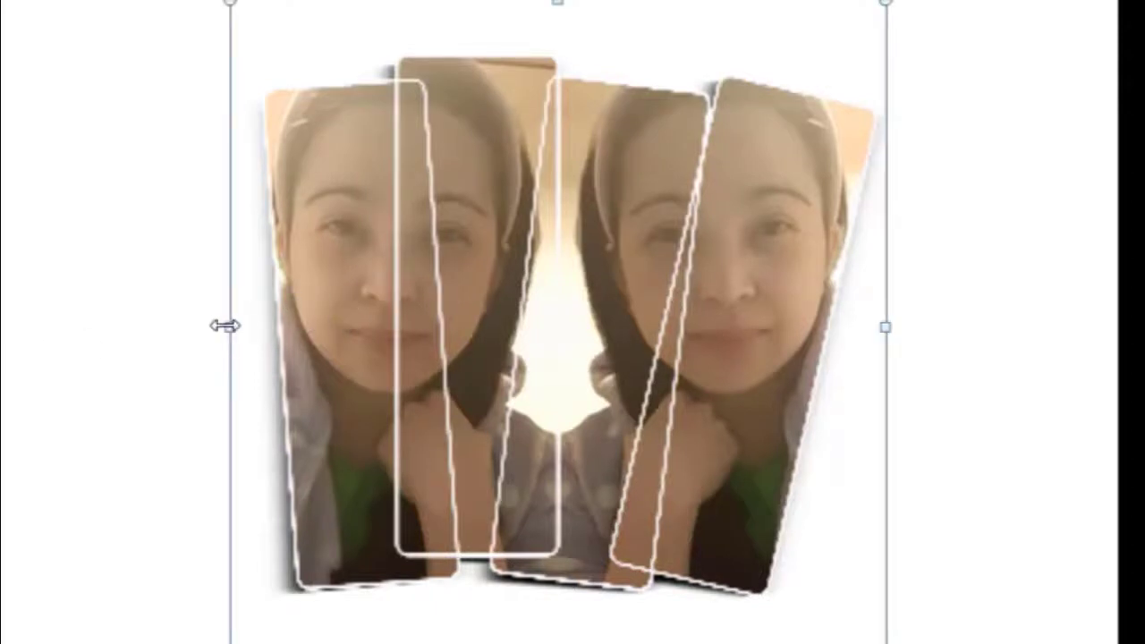
drag(557, 3, 558, 30)
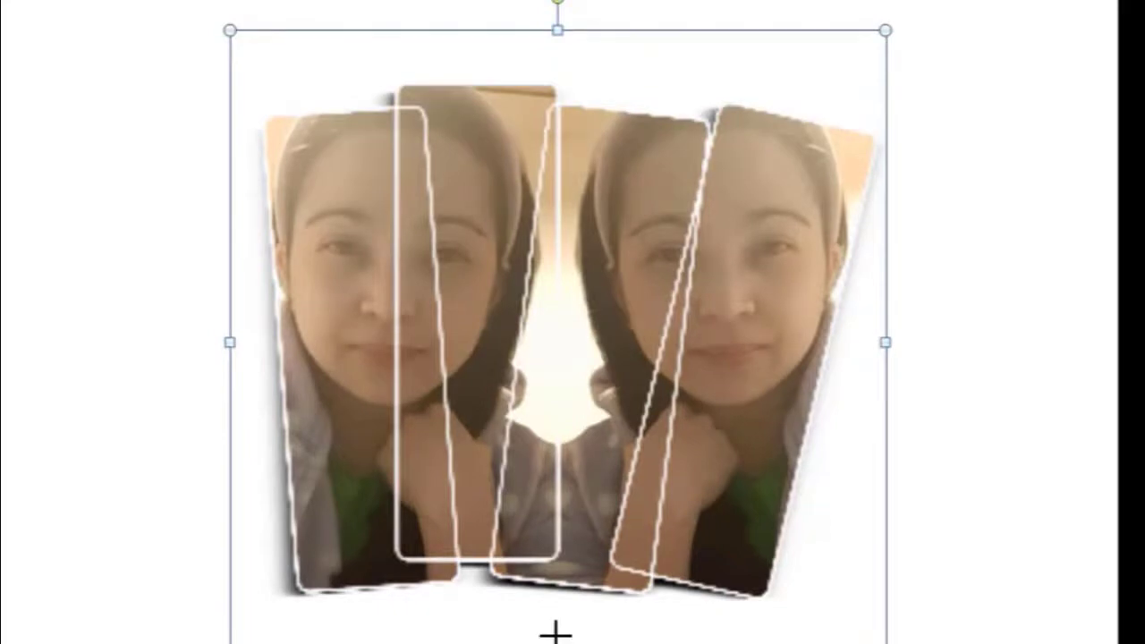
drag(556, 633, 556, 626)
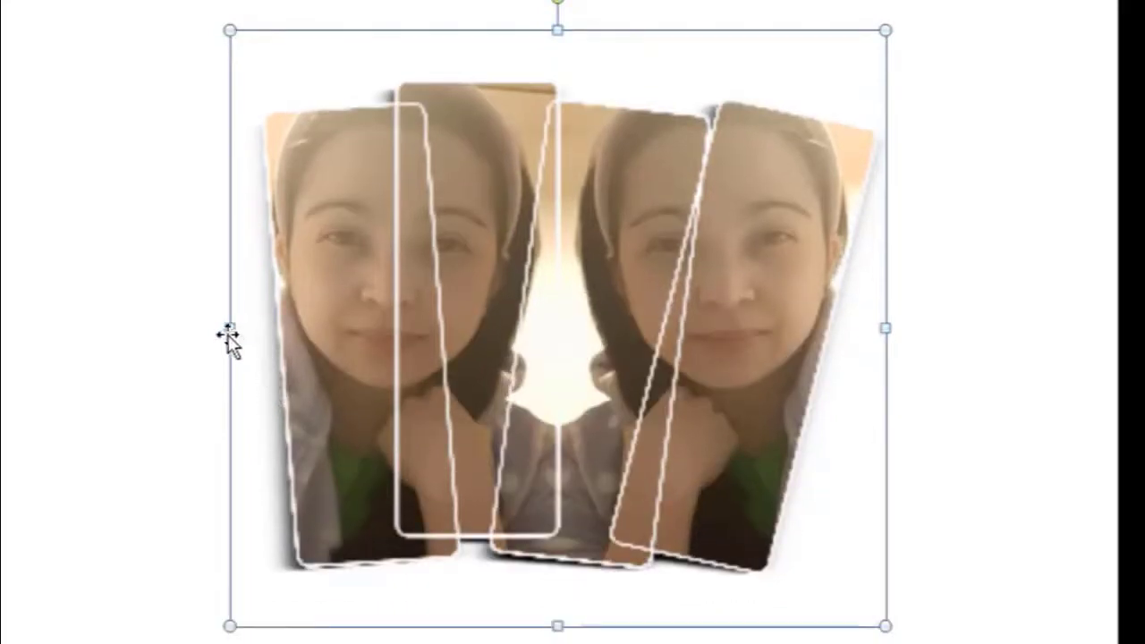
drag(230, 328, 49, 328)
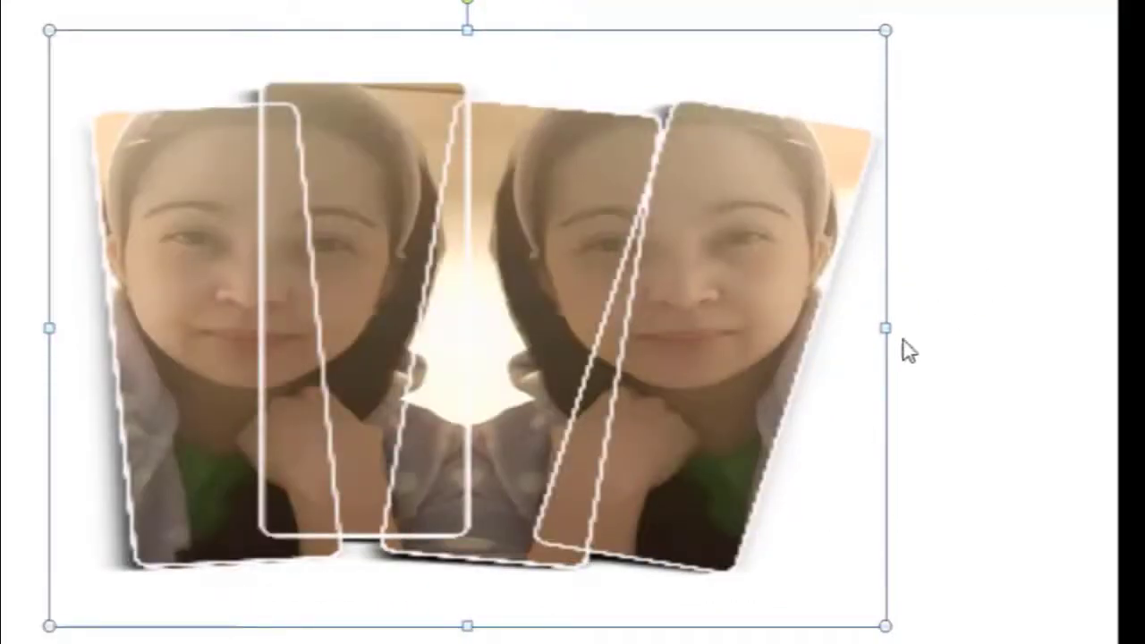
drag(885, 329, 1071, 329)
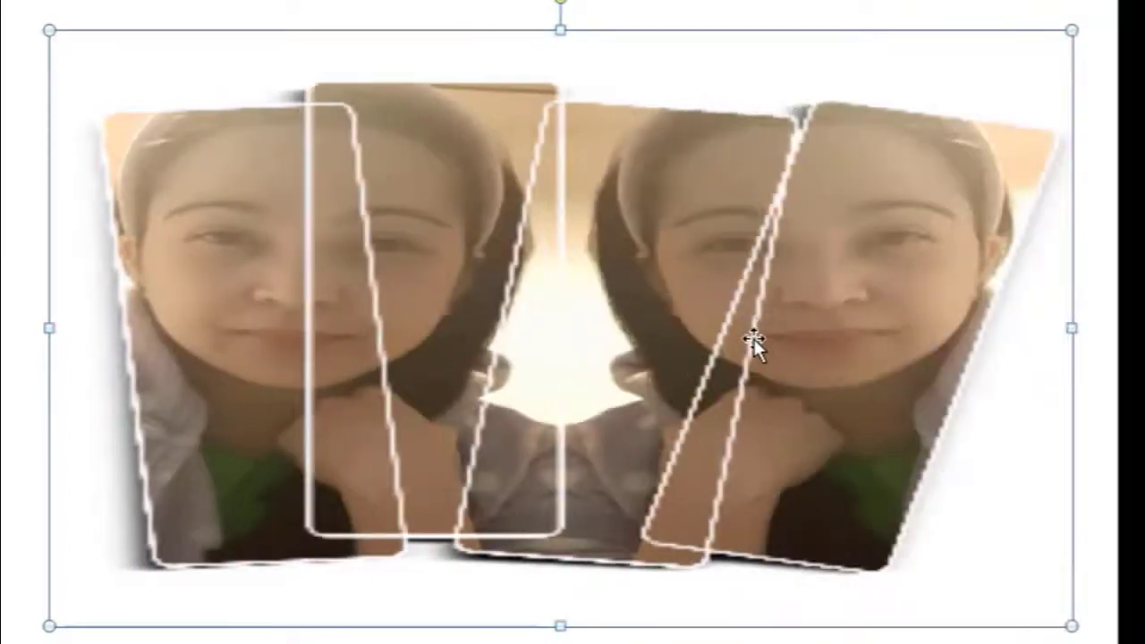
key(Escape)
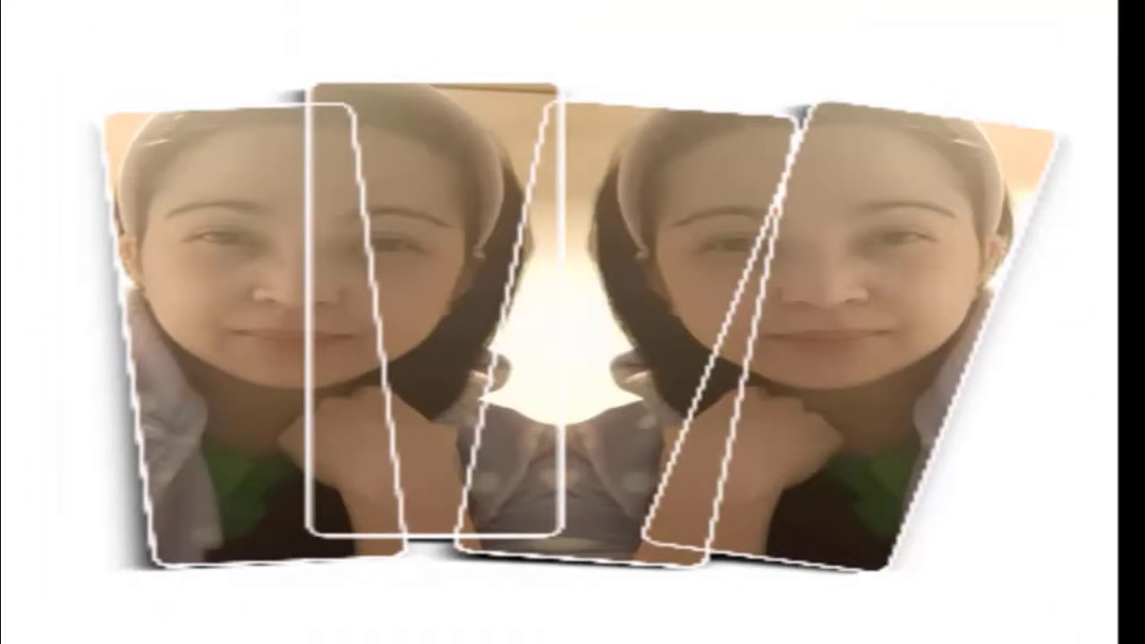
click(410, 254)
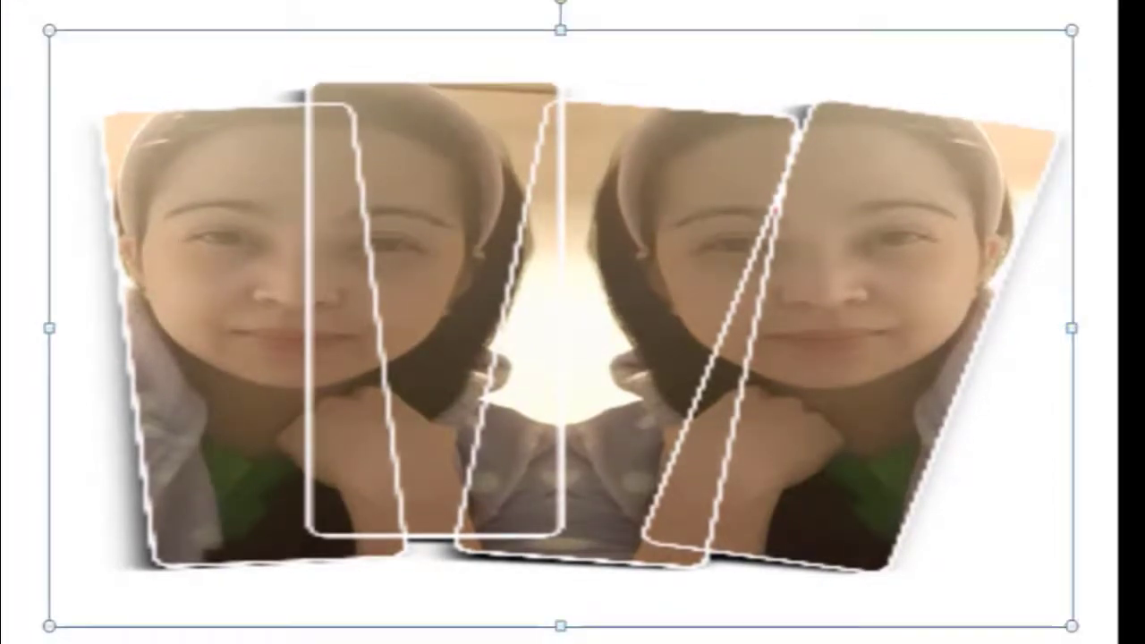
Give the strip collage the Metal Rounded Rectangle frame and a 3-D preset effect
click(27, 9)
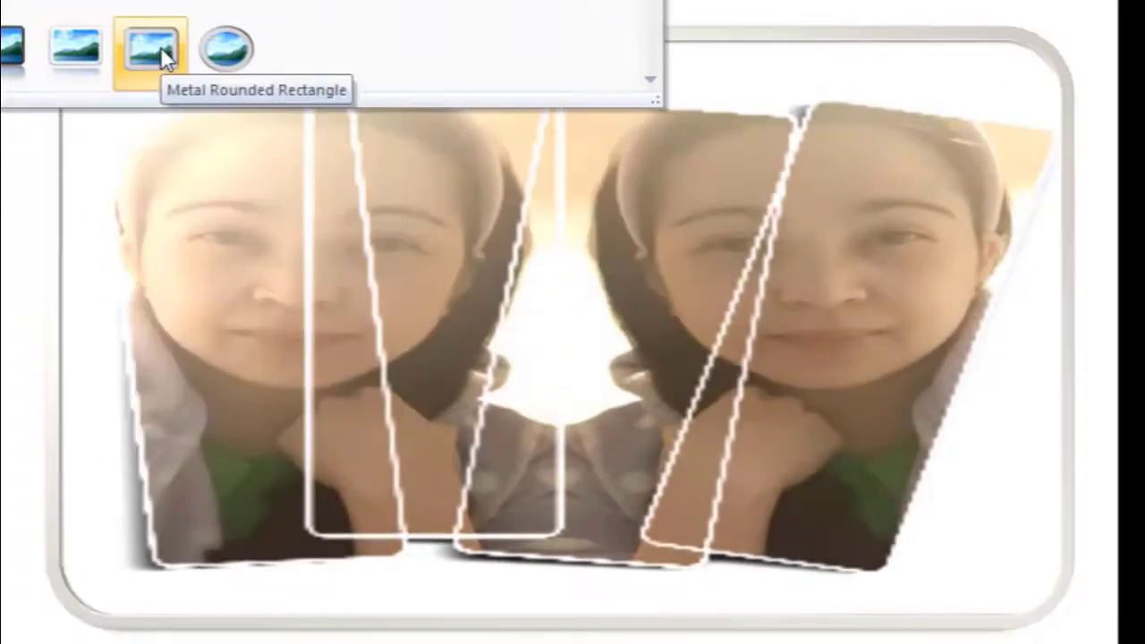
click(160, 47)
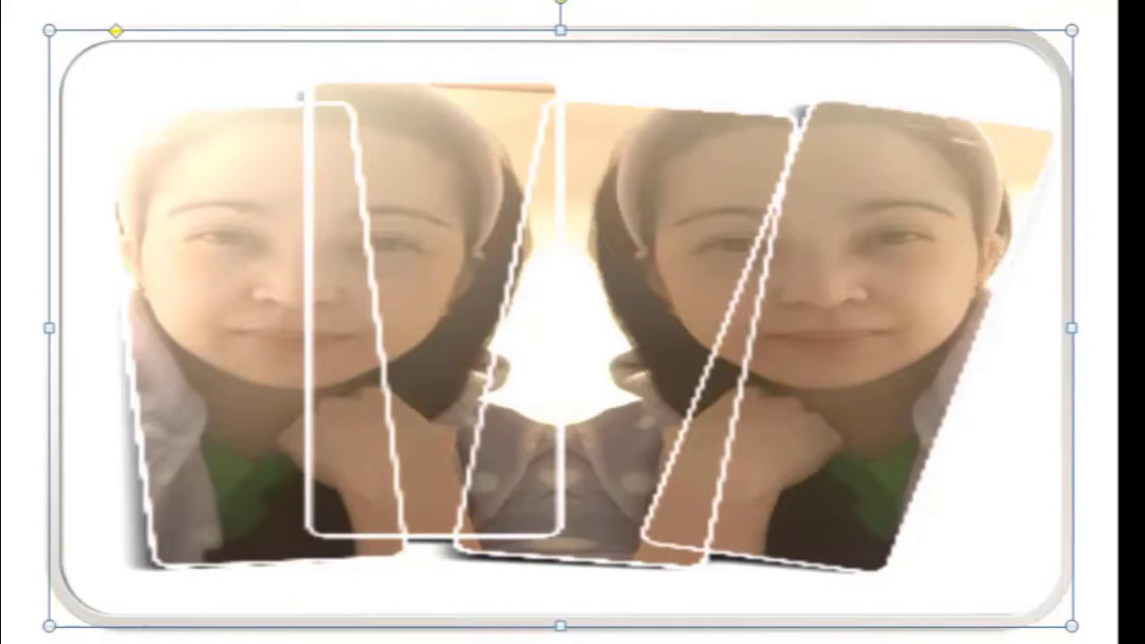
click(723, 3)
mouse_move(737, 8)
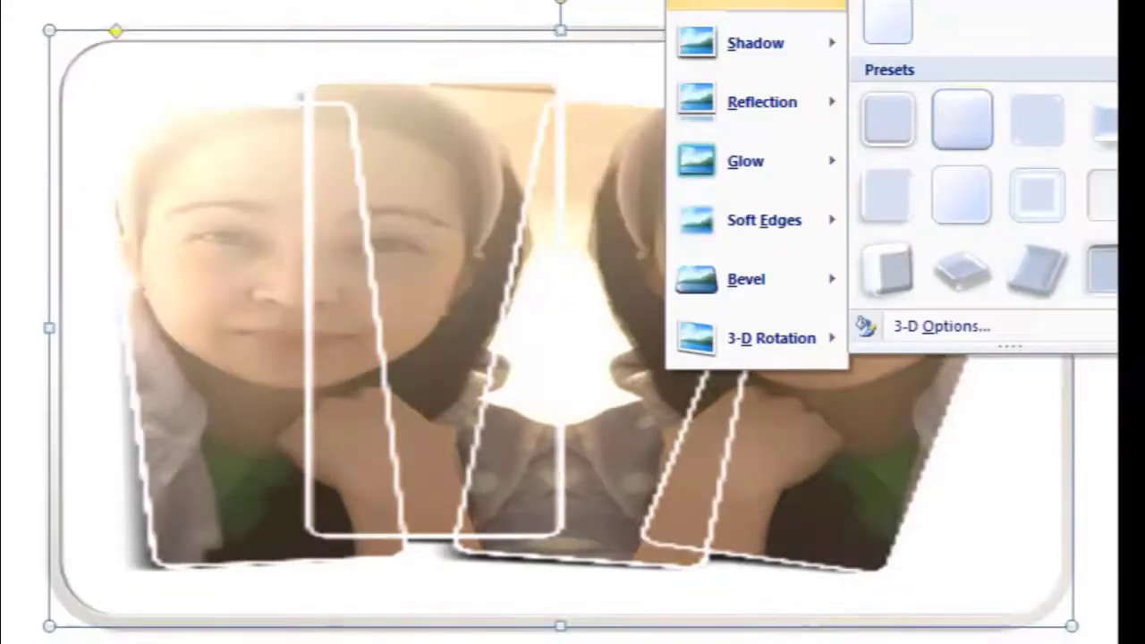
click(925, 90)
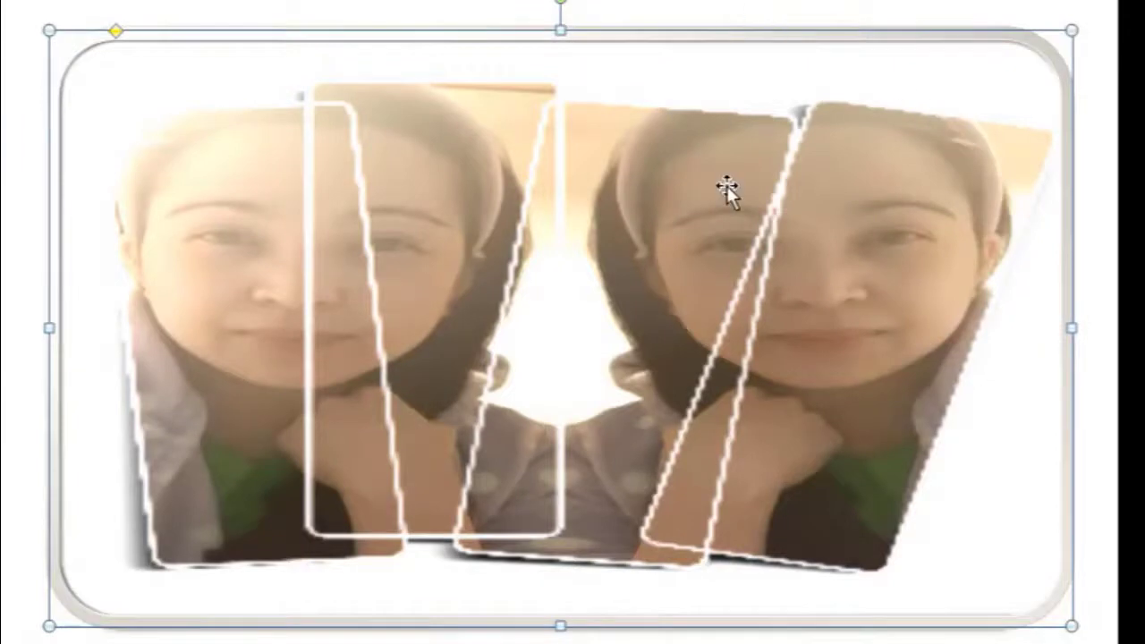
Add a soft red glow to the strip collage
click(726, 3)
mouse_move(748, 156)
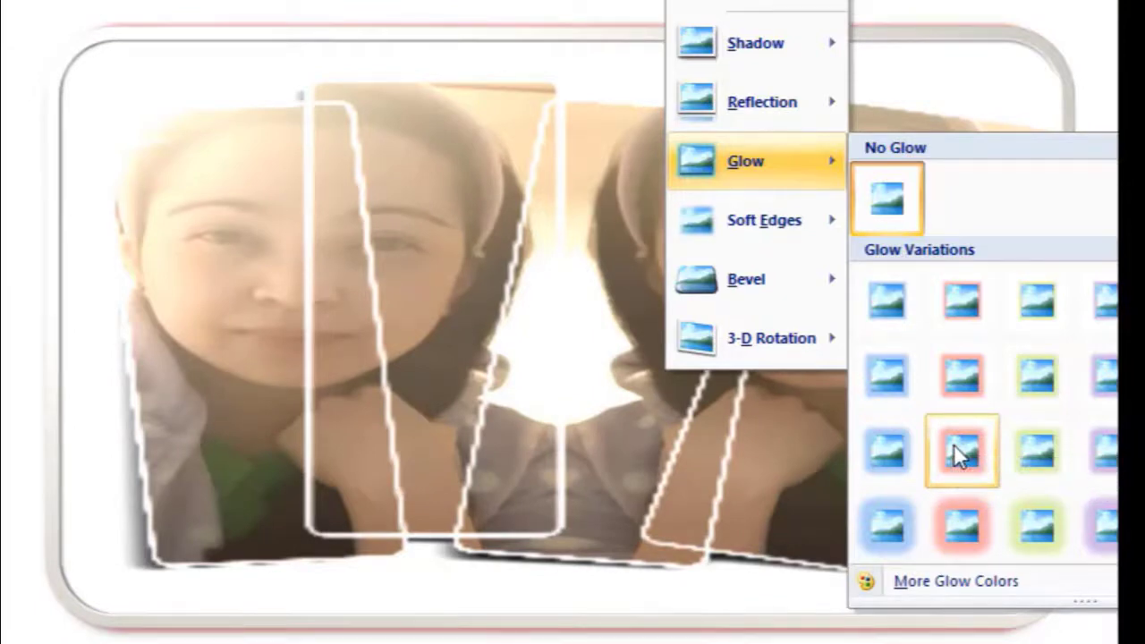
click(953, 443)
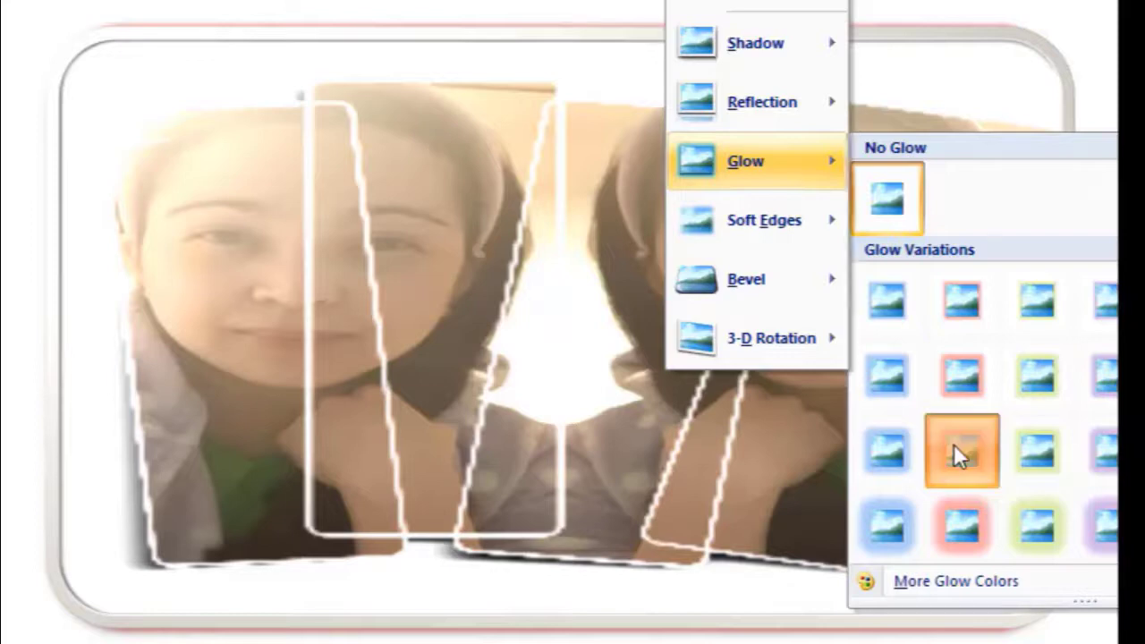
key(Escape)
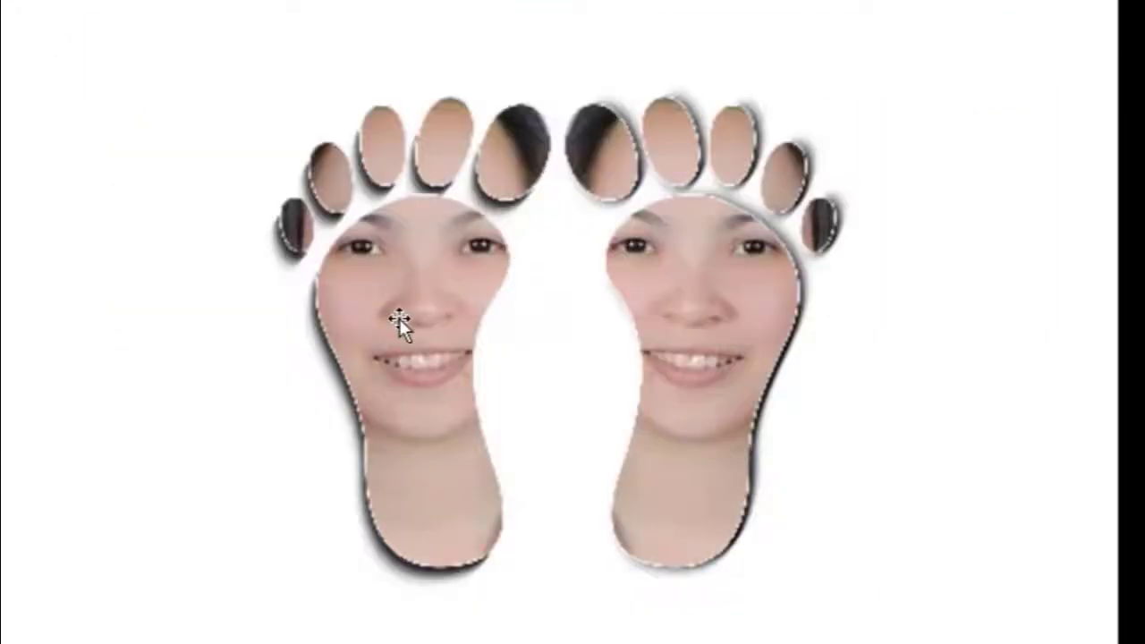
Widen the footprint-shaped face collage by dragging its left and right sides outward
click(402, 321)
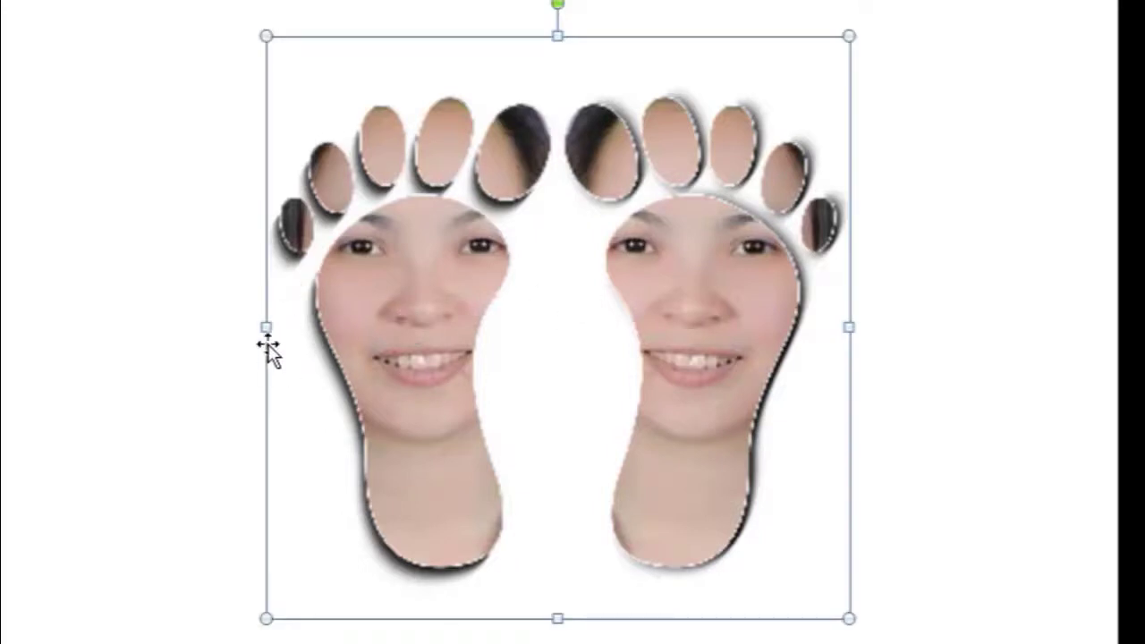
drag(265, 328, 103, 339)
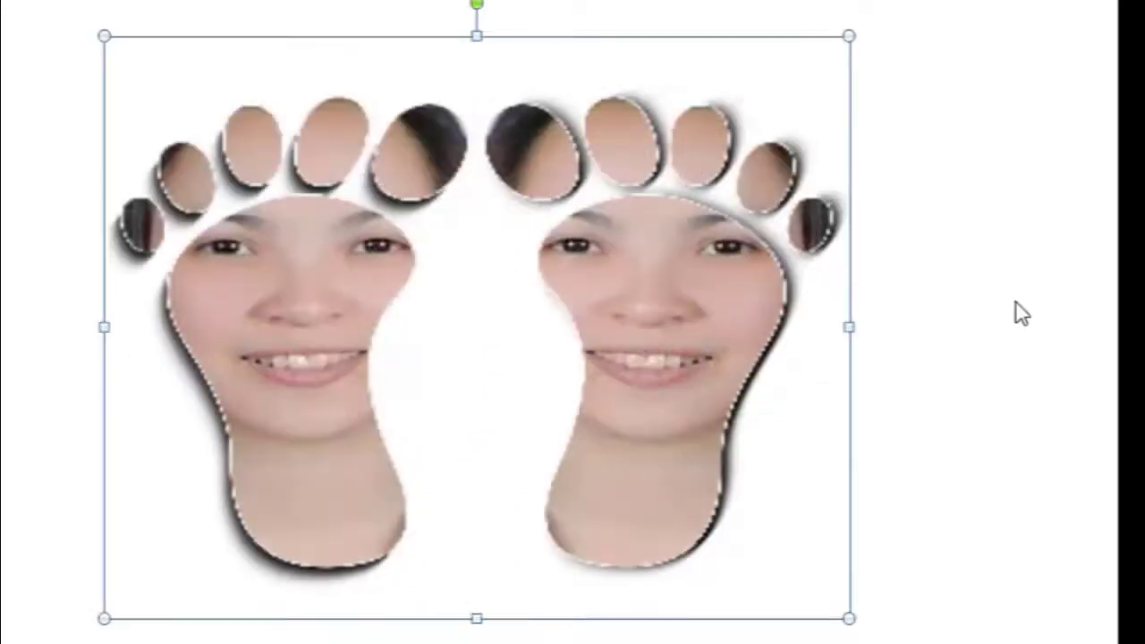
drag(849, 327, 1018, 329)
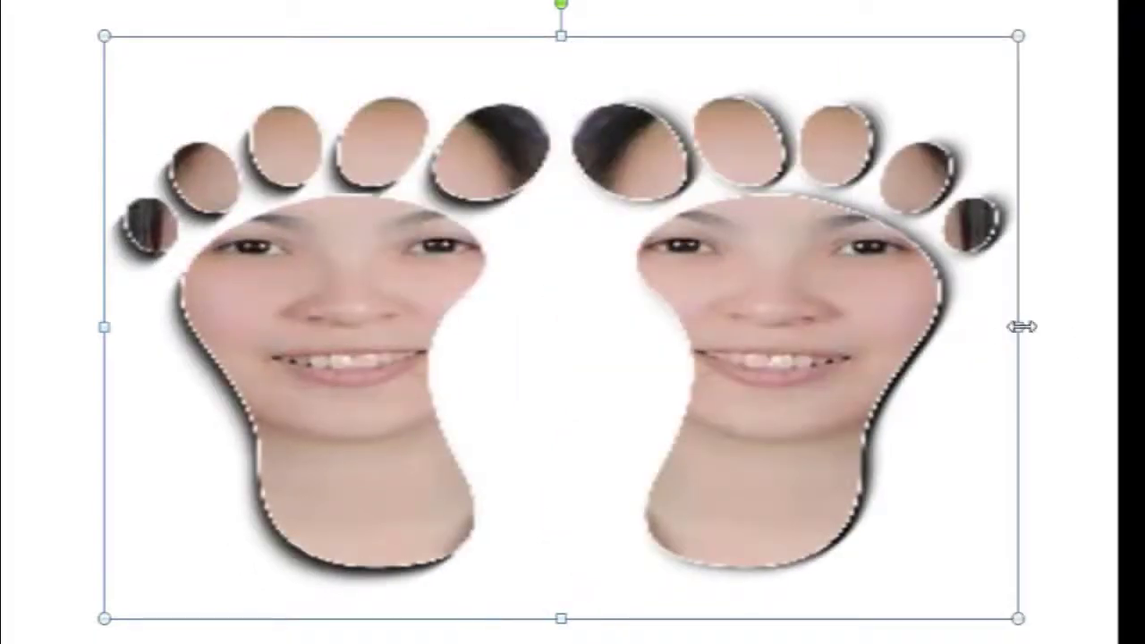
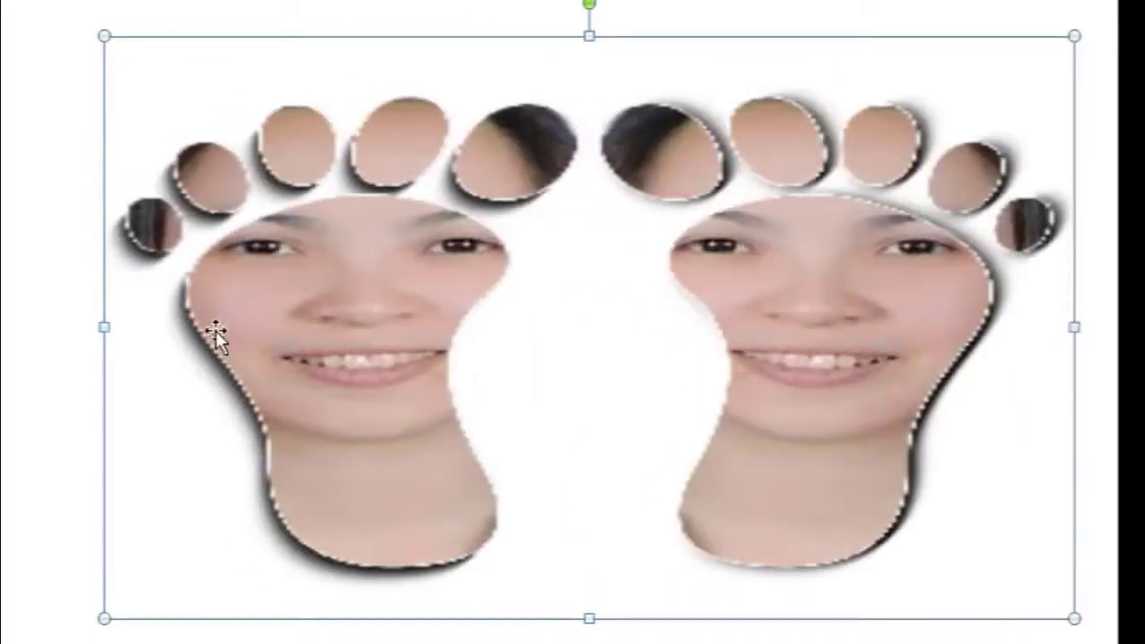
Stretch the face-filled footprint picture leftward so both feet span most of the slide
drag(103, 327, 56, 328)
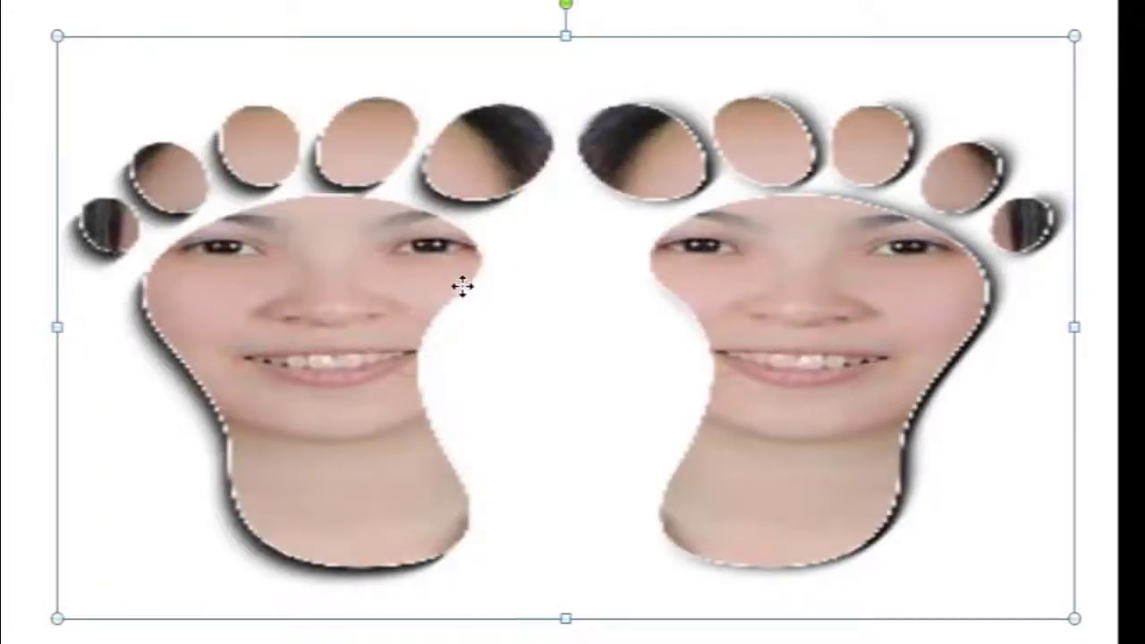
click(18, 170)
click(223, 228)
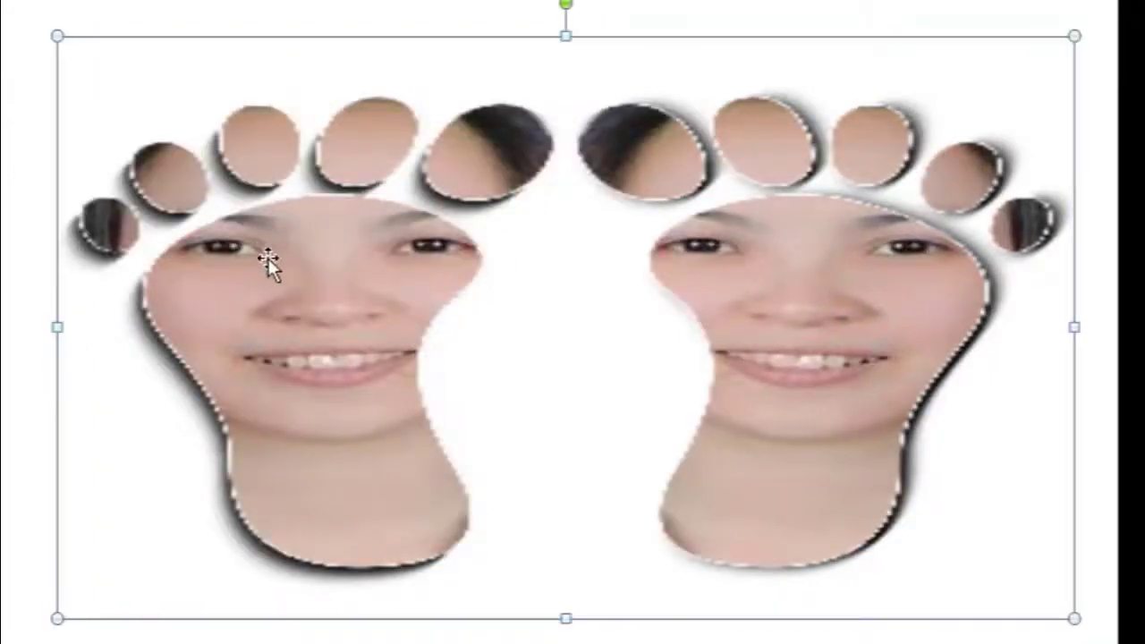
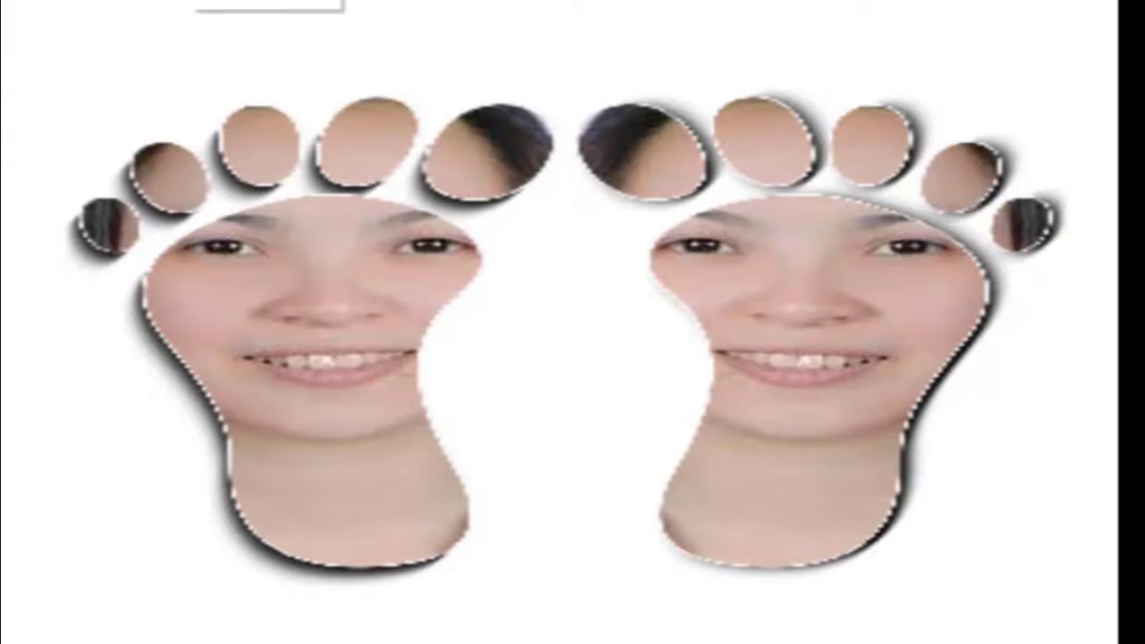
Give the footprint picture an orange glow and check it, then select the twin-face picture
click(241, 143)
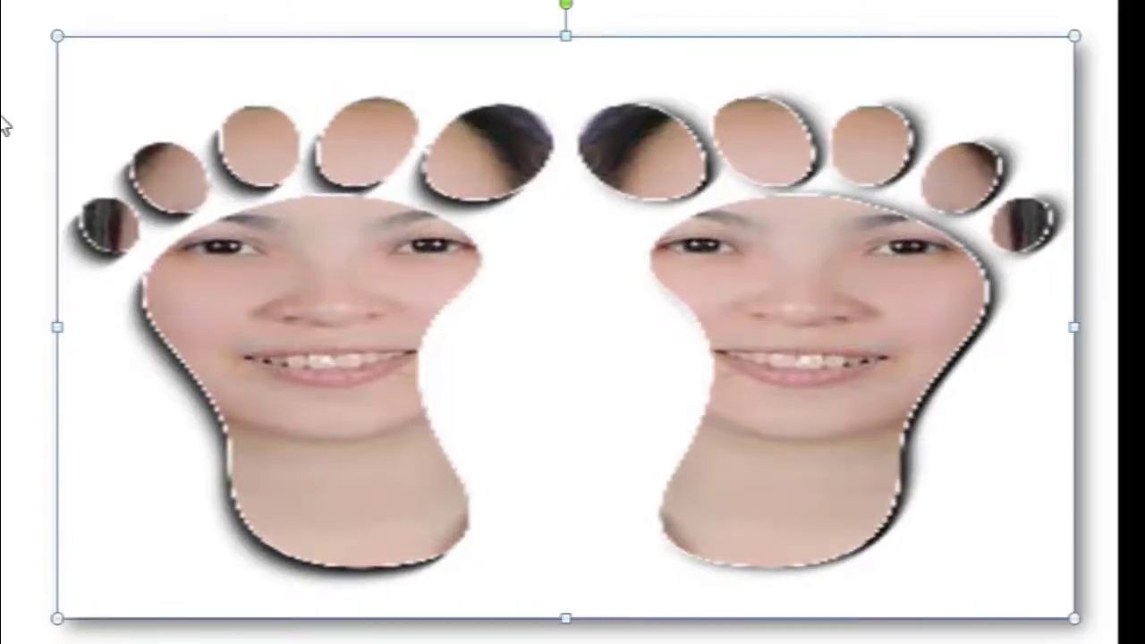
click(4, 125)
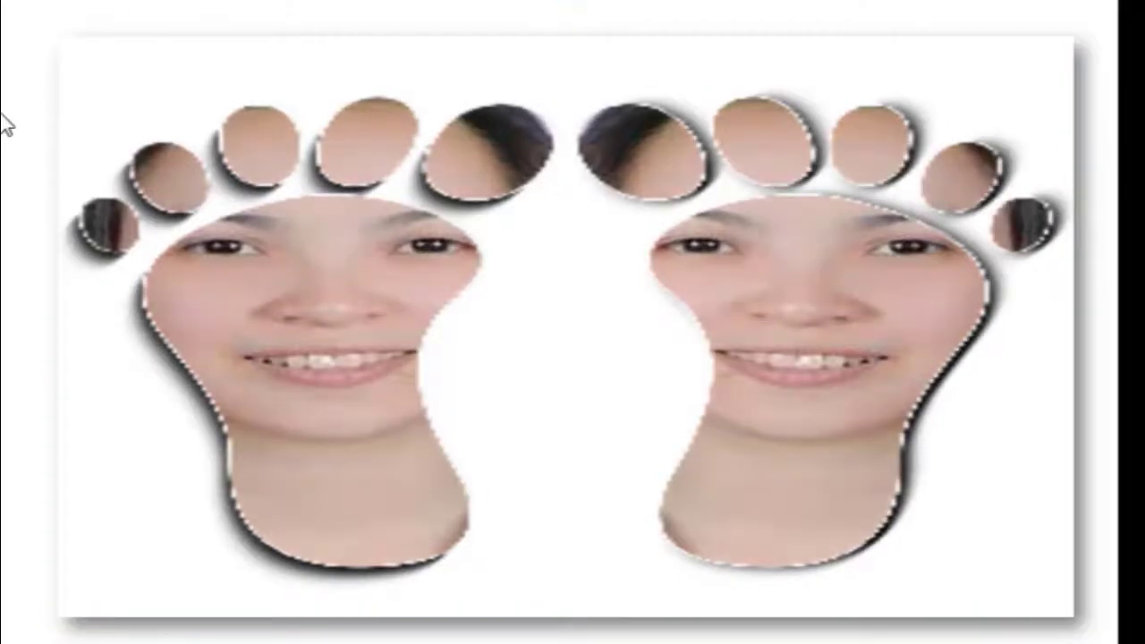
click(844, 182)
click(707, 5)
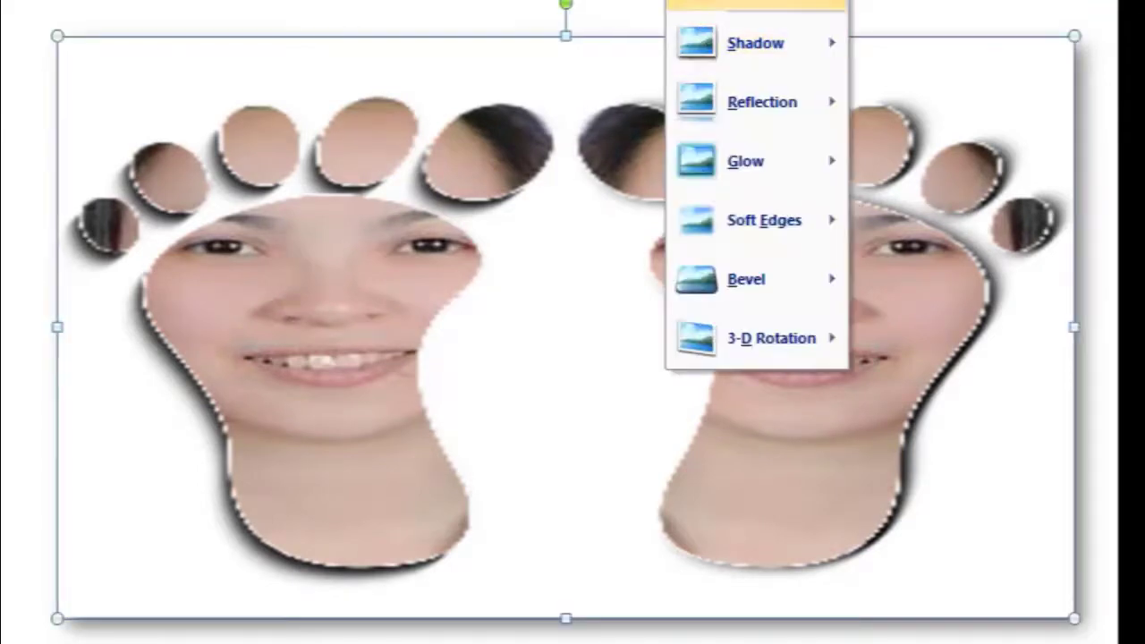
mouse_move(739, 131)
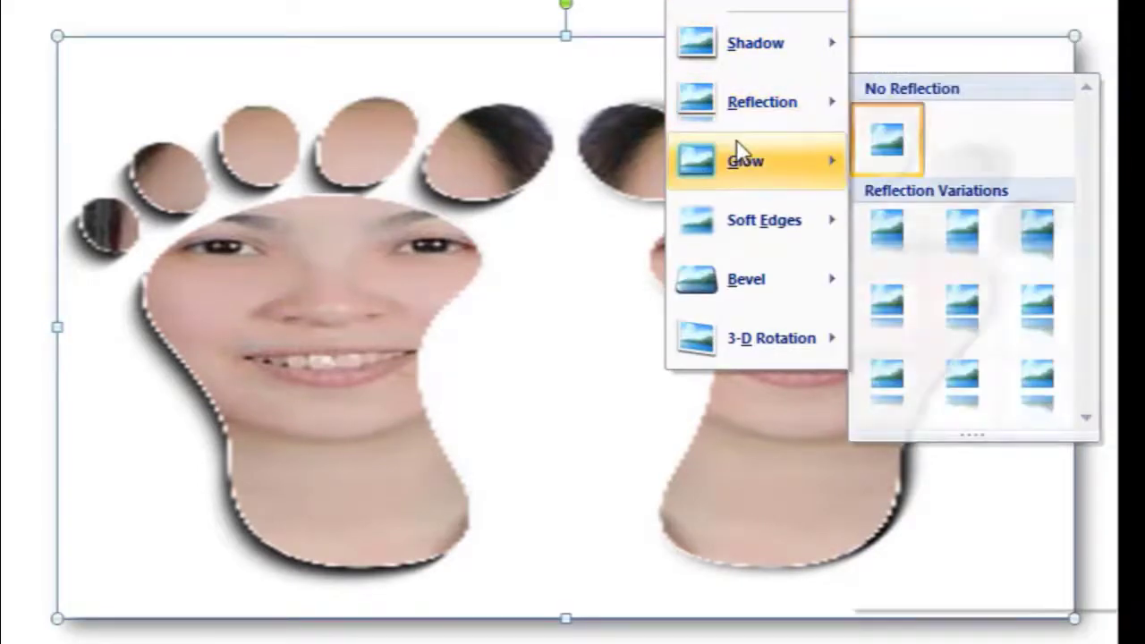
mouse_move(780, 179)
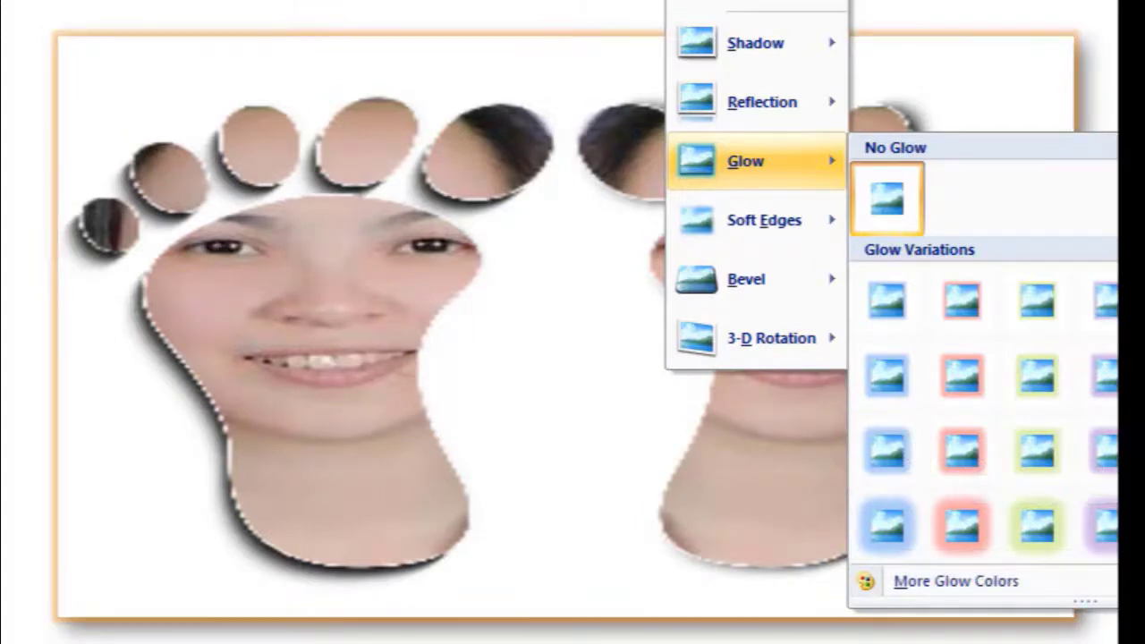
key(Escape)
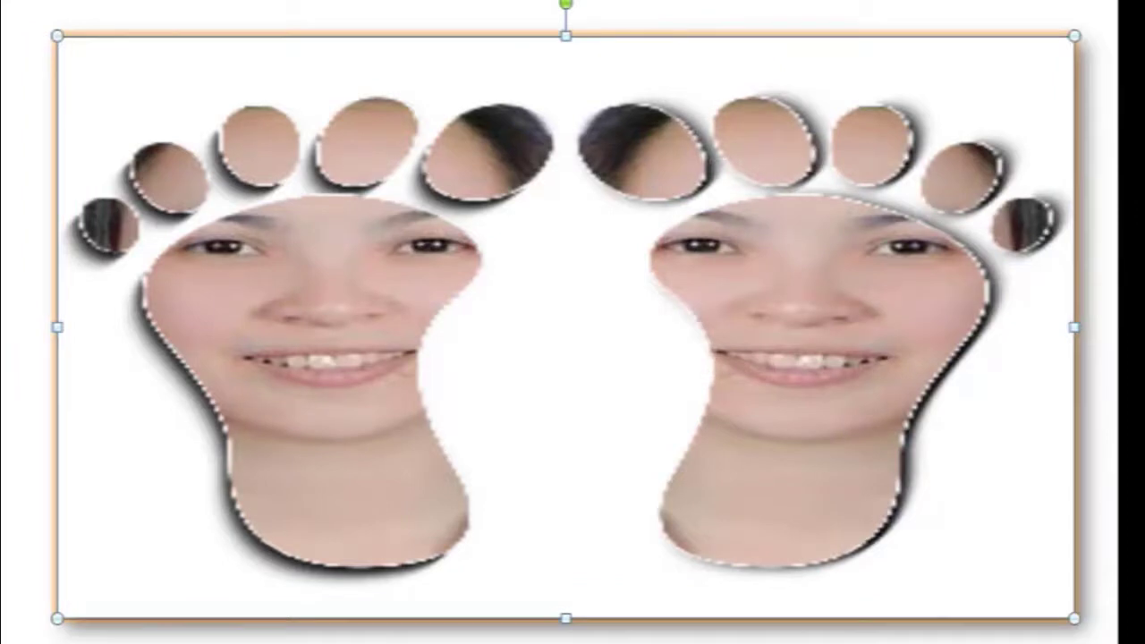
click(888, 16)
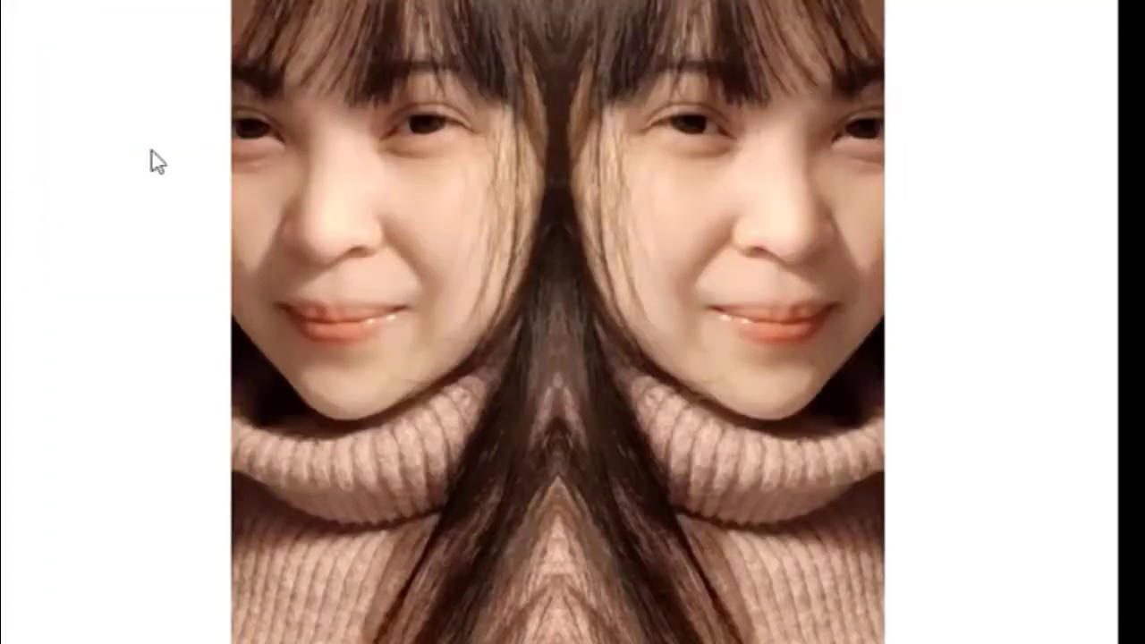
click(399, 158)
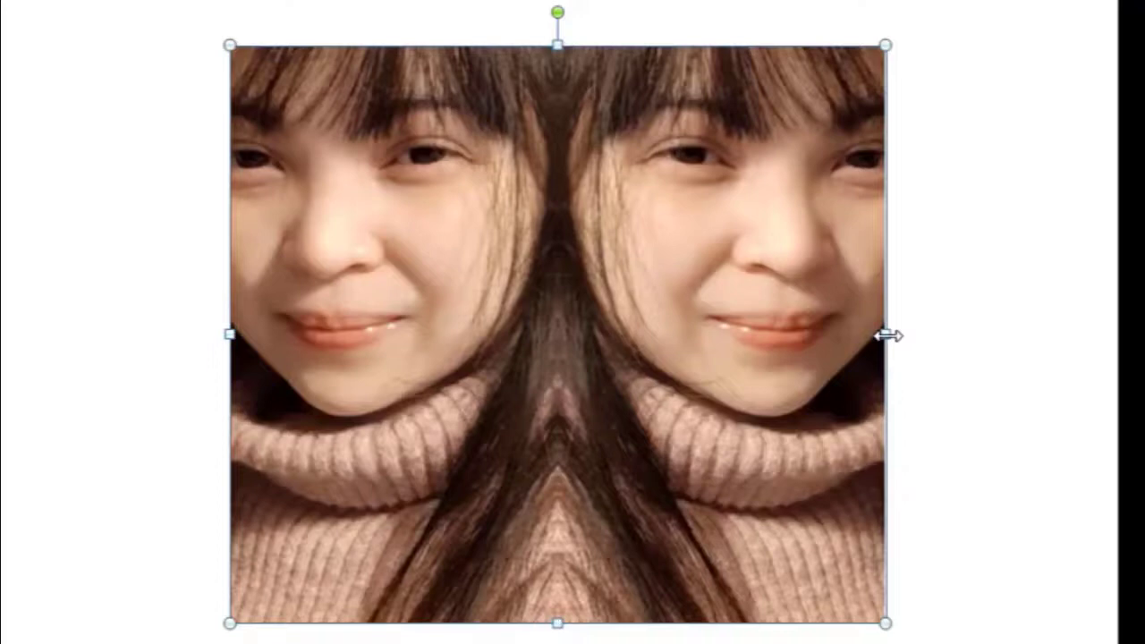
Drag the twin-face picture's left and right edges out to the slide edges
drag(888, 335, 1023, 334)
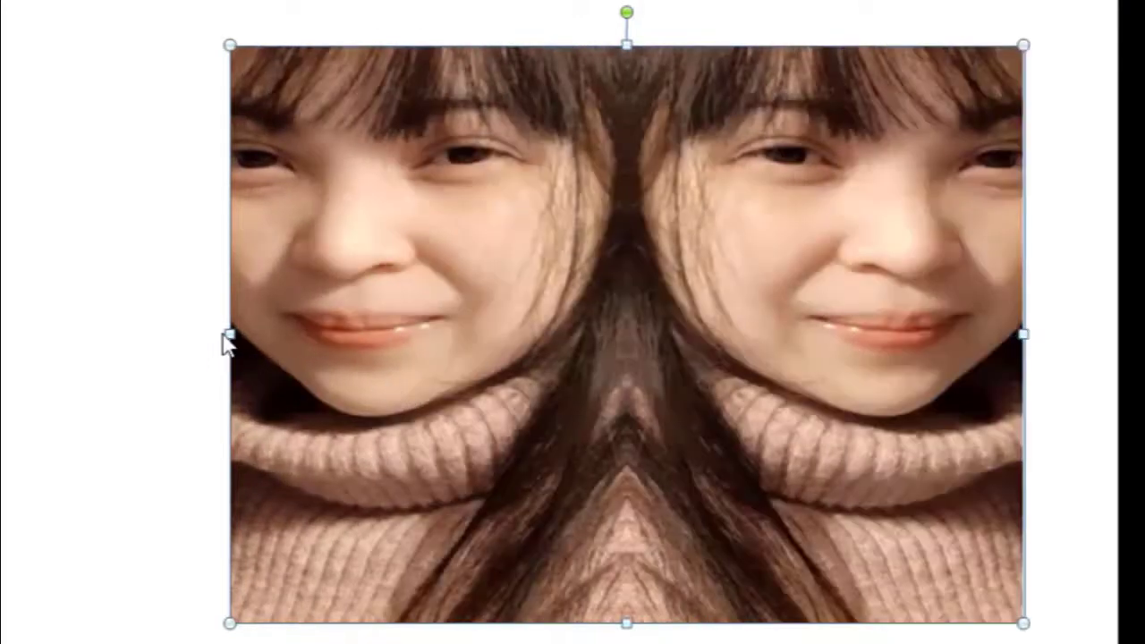
drag(230, 334, 55, 345)
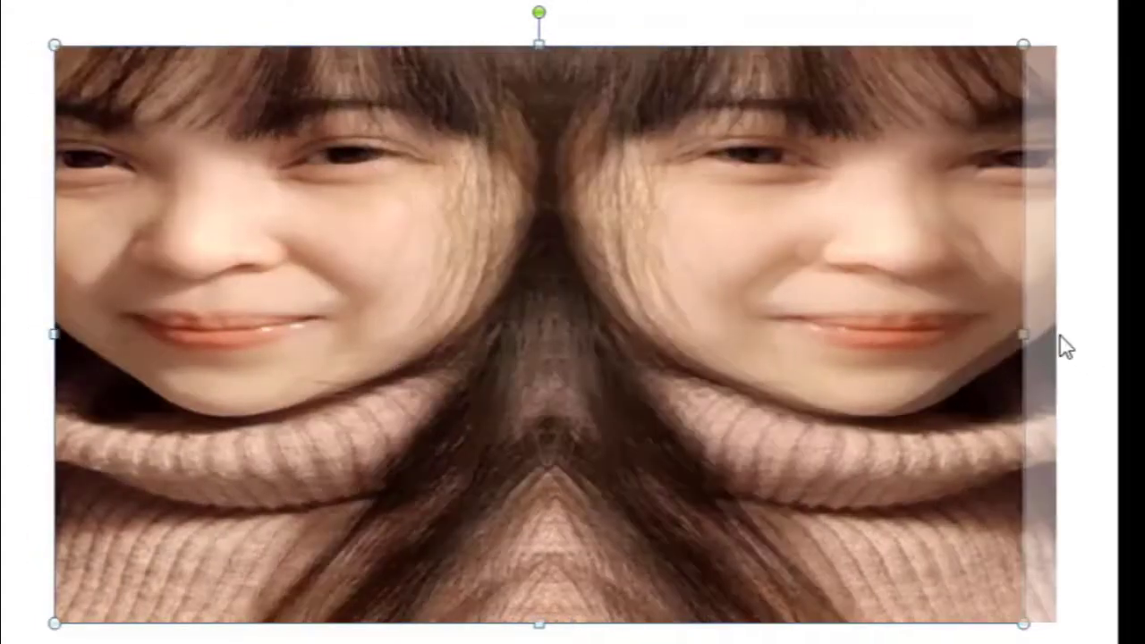
drag(1027, 335, 1077, 333)
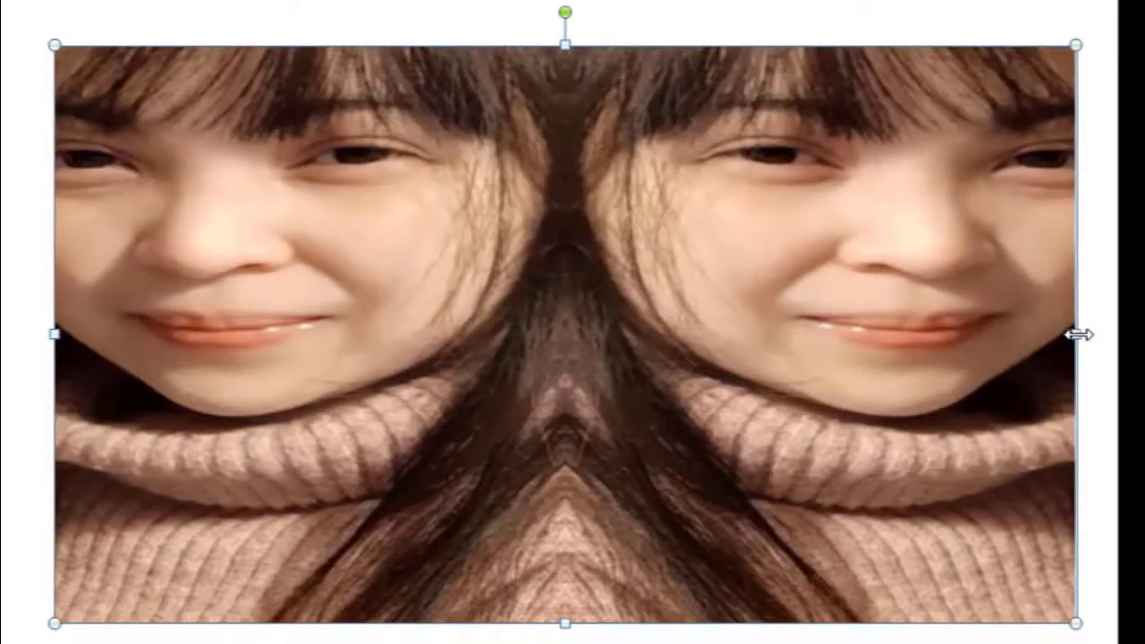
drag(1078, 334, 1092, 334)
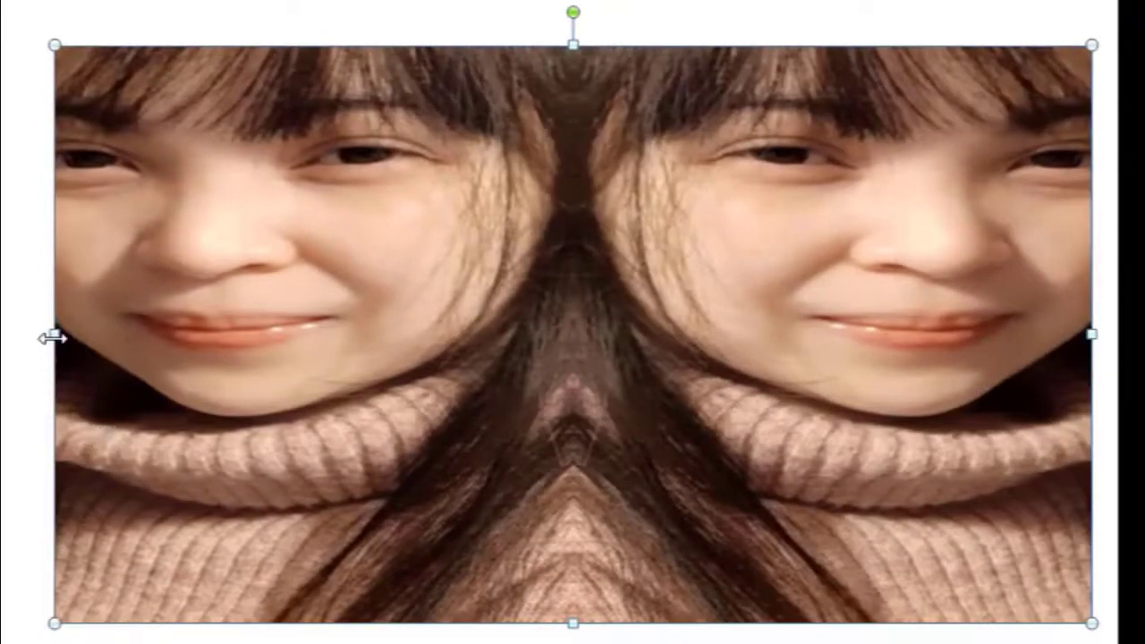
drag(40, 337, 35, 335)
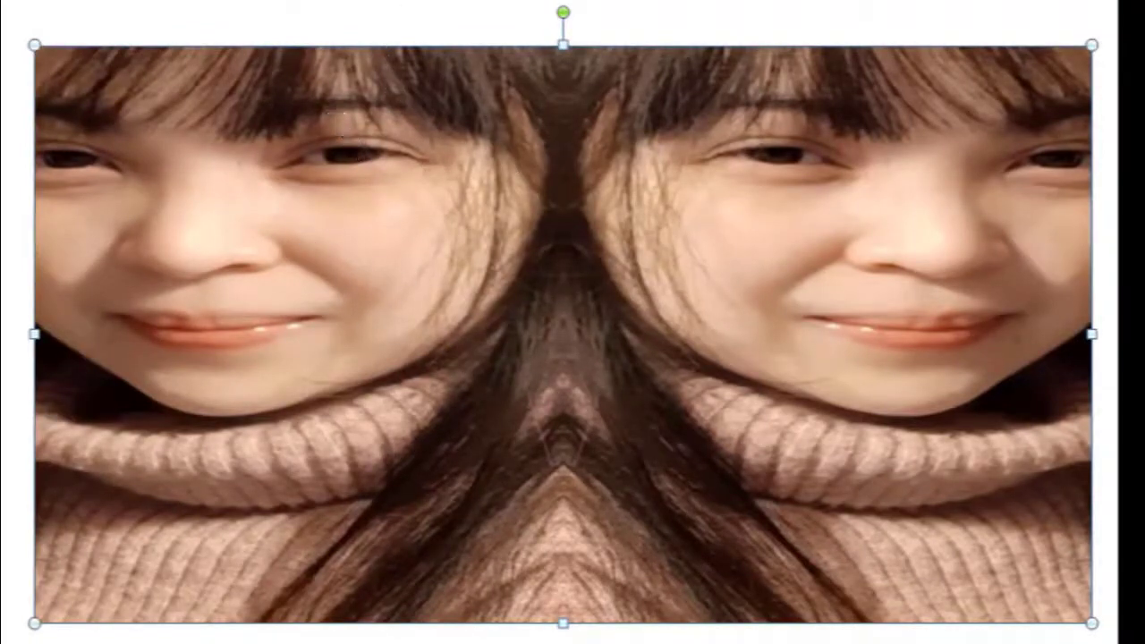
click(658, 4)
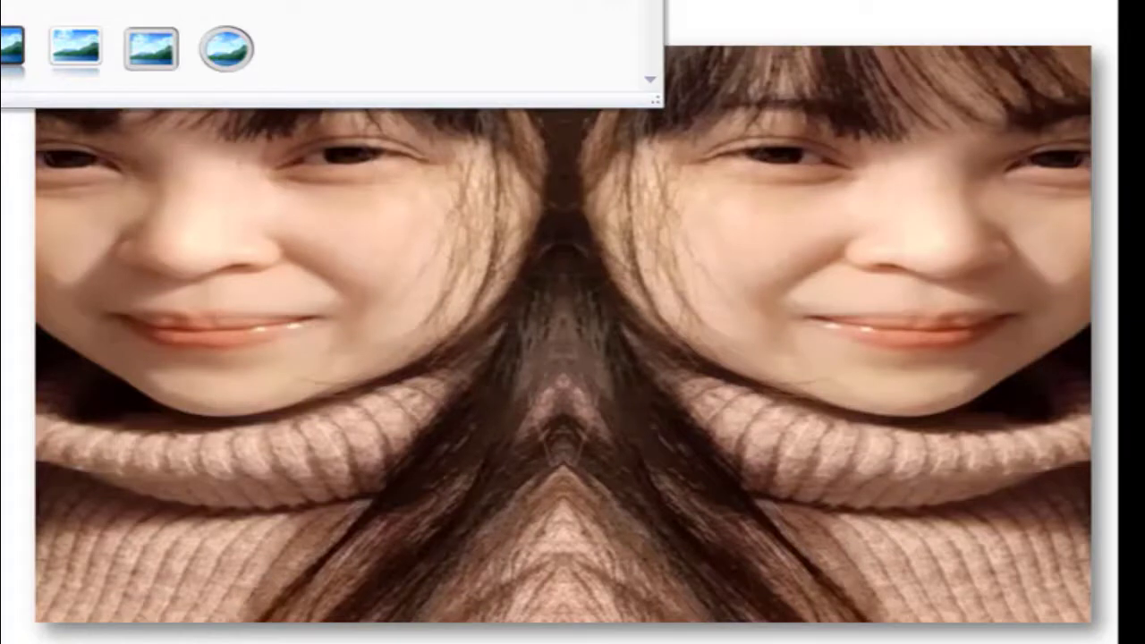
Close the styles gallery and give the widened twin-face picture a gold accent glow
key(Escape)
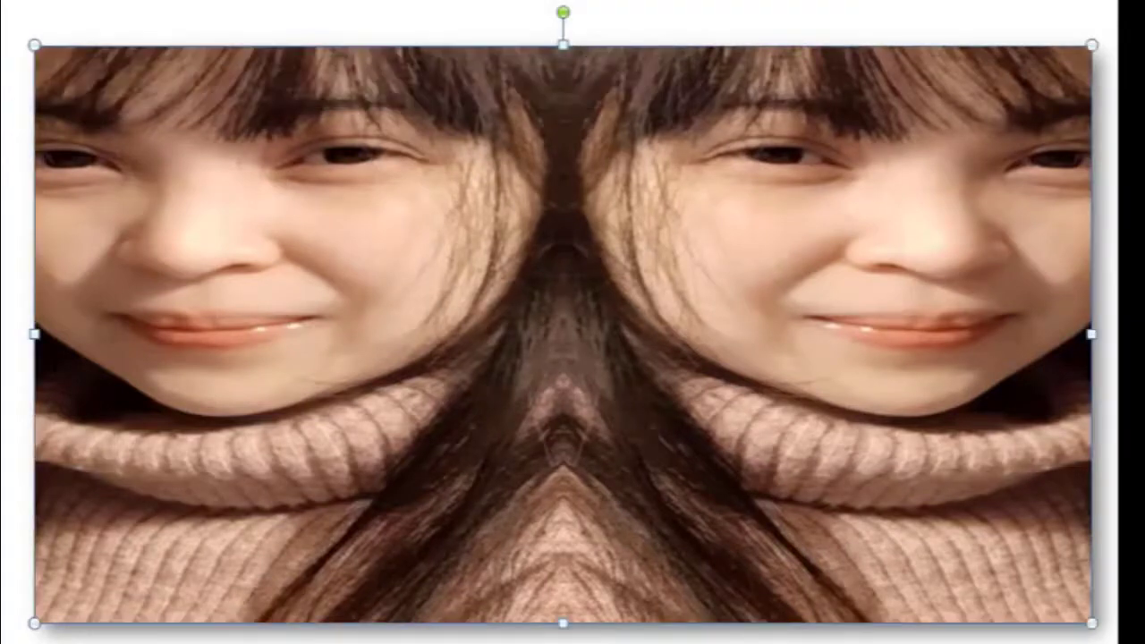
click(698, 2)
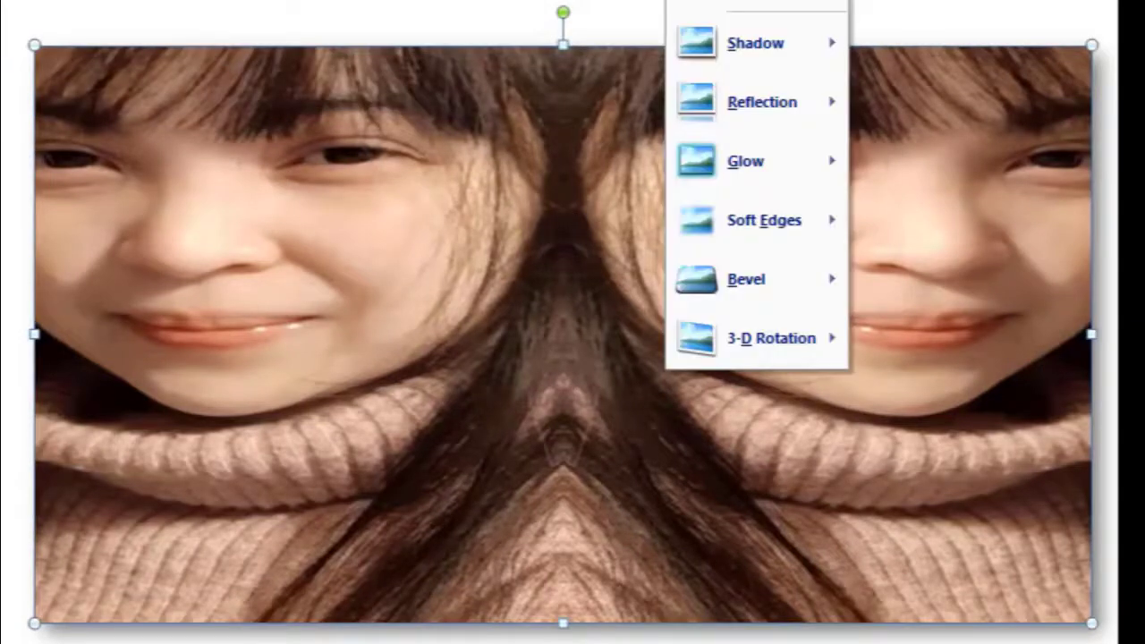
mouse_move(769, 71)
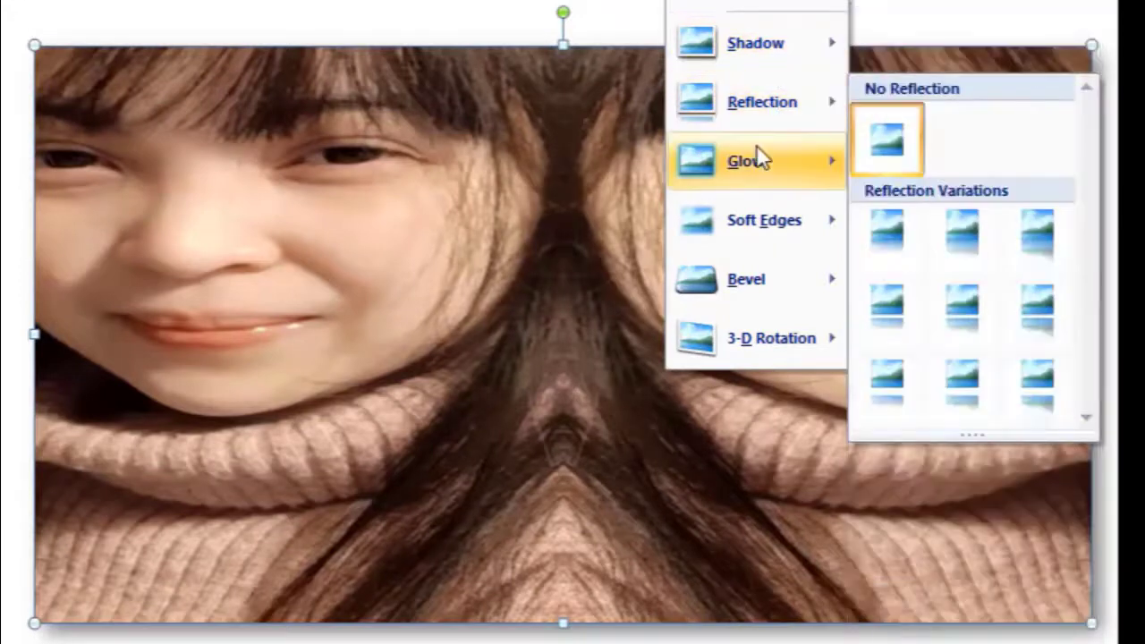
mouse_move(759, 157)
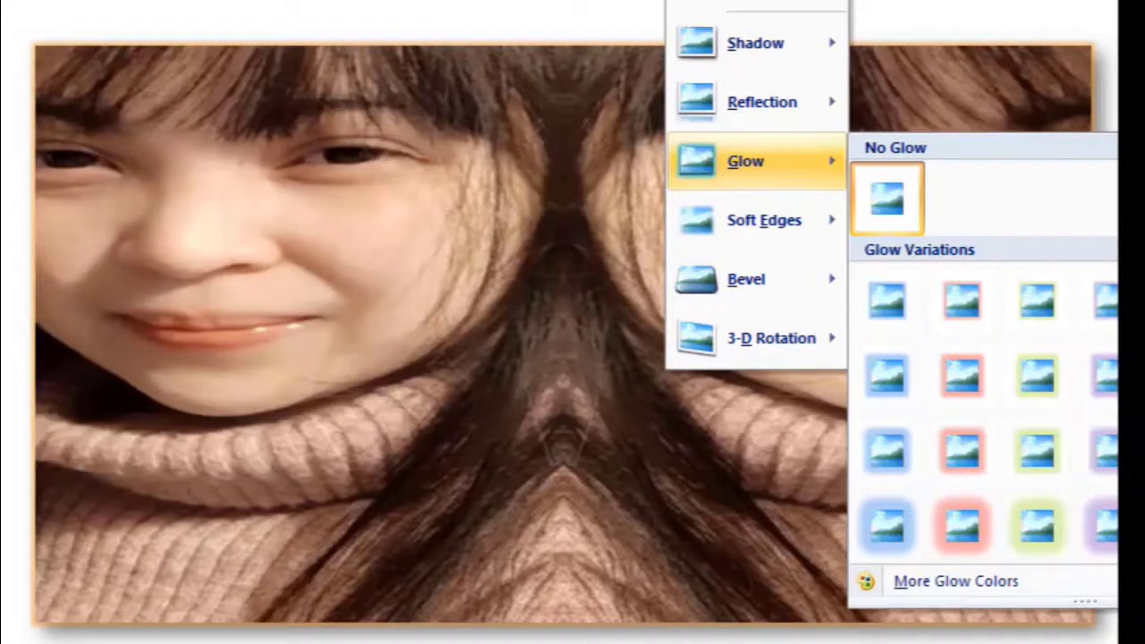
key(Escape)
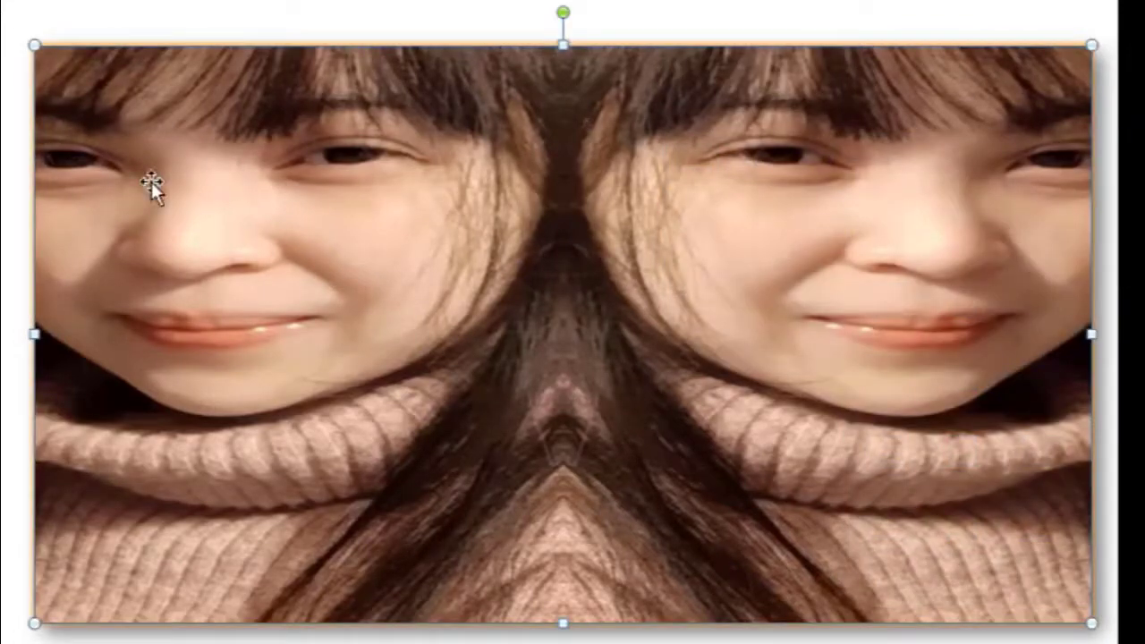
click(3, 198)
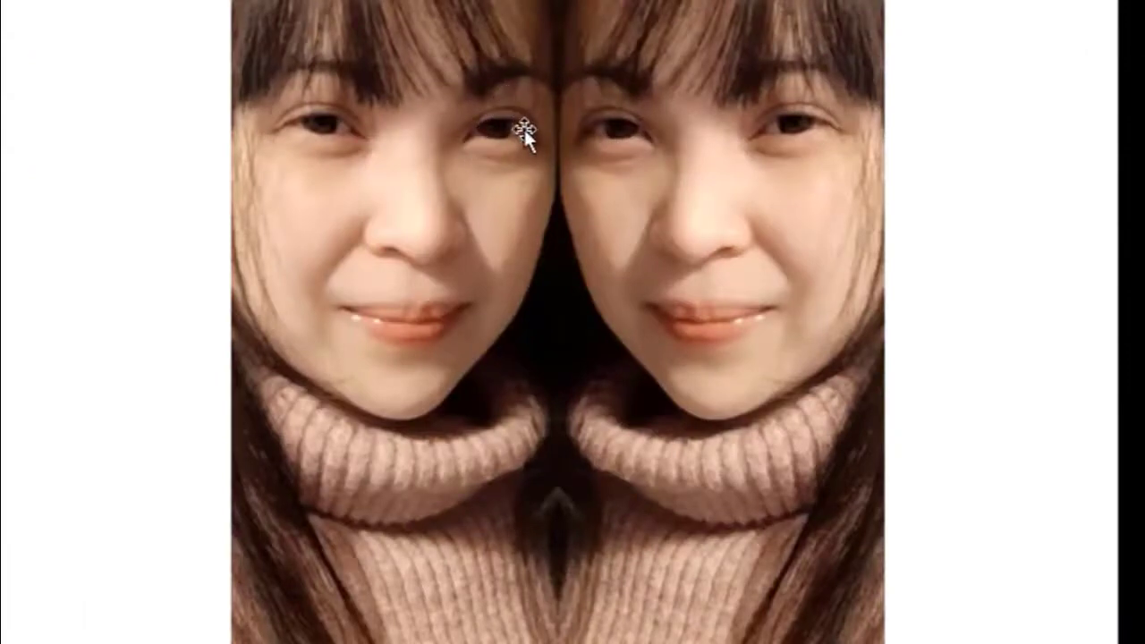
Trim the mirrored portrait's top and bottom and widen it to both slide edges
click(523, 129)
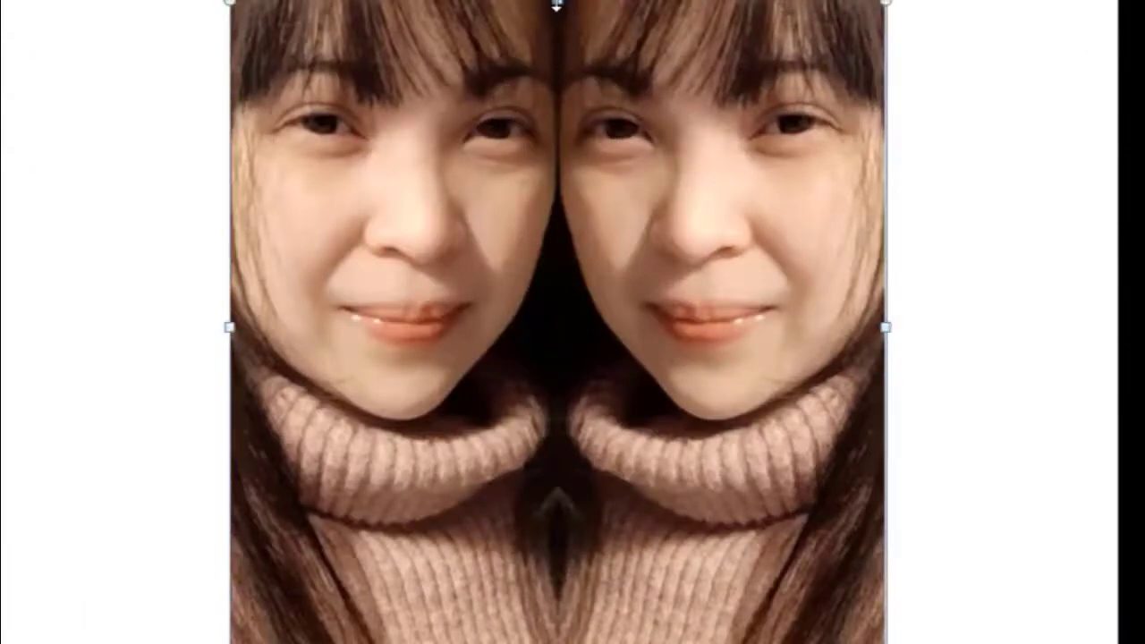
drag(556, 4, 556, 21)
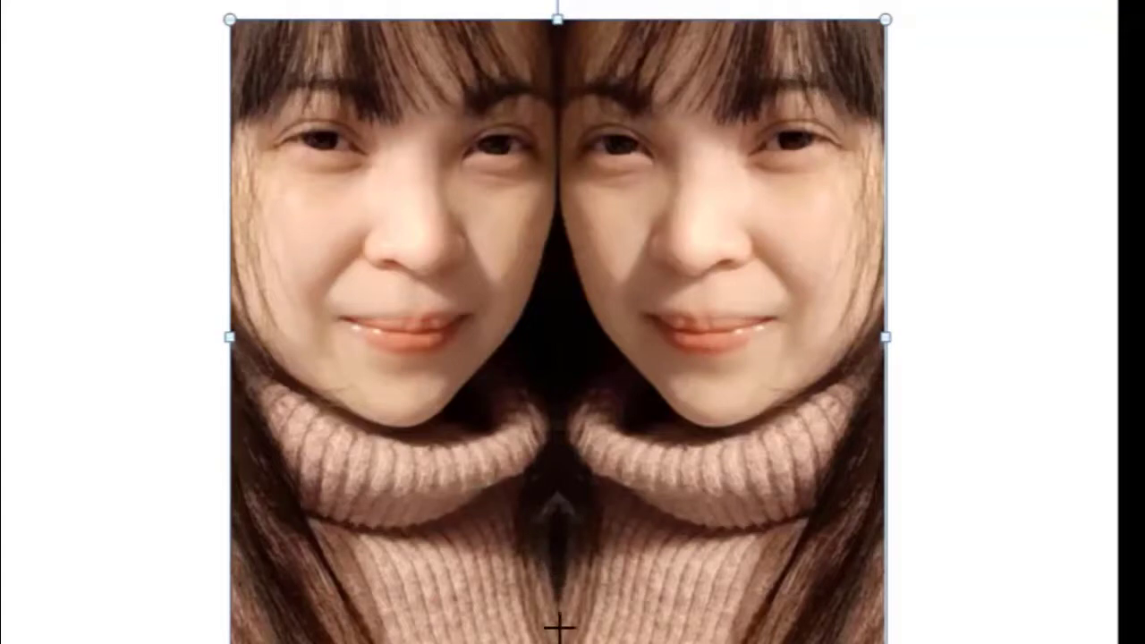
drag(547, 639, 556, 620)
drag(886, 321, 1081, 324)
drag(230, 322, 42, 351)
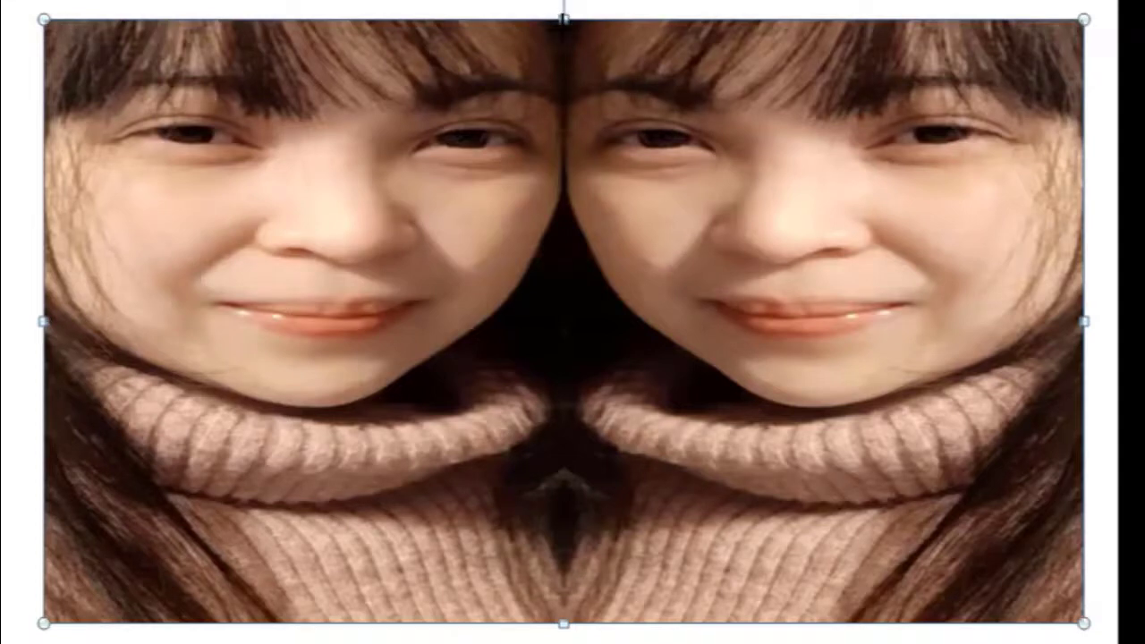
drag(563, 16, 564, 37)
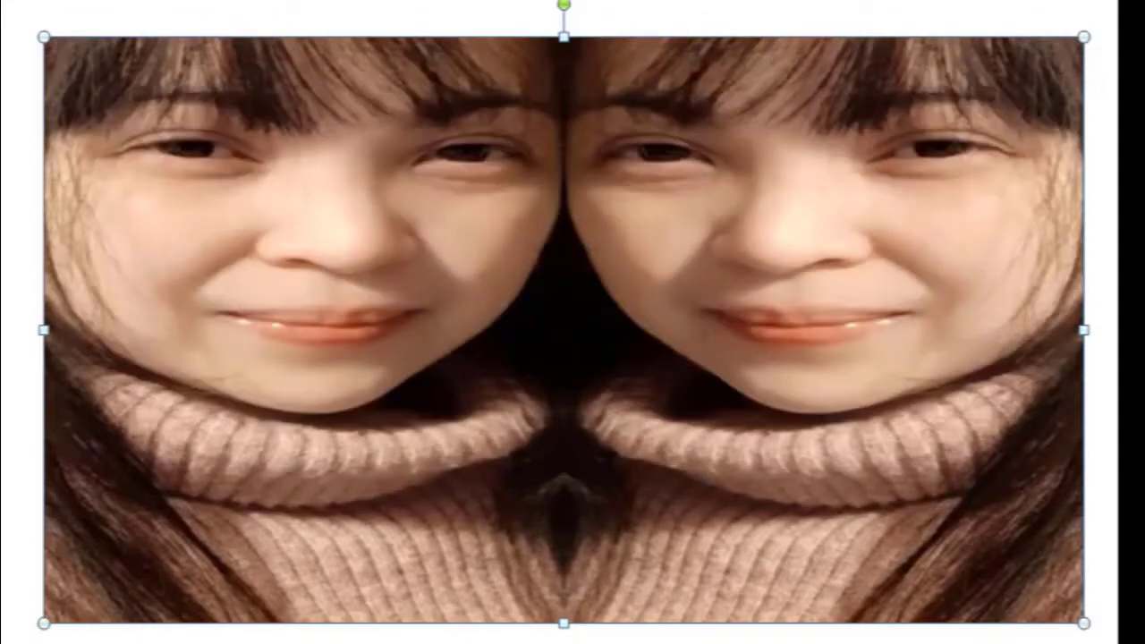
key(Escape)
Deselect and reselect the twin-face picture to check the stretched layout
click(511, 273)
click(10, 141)
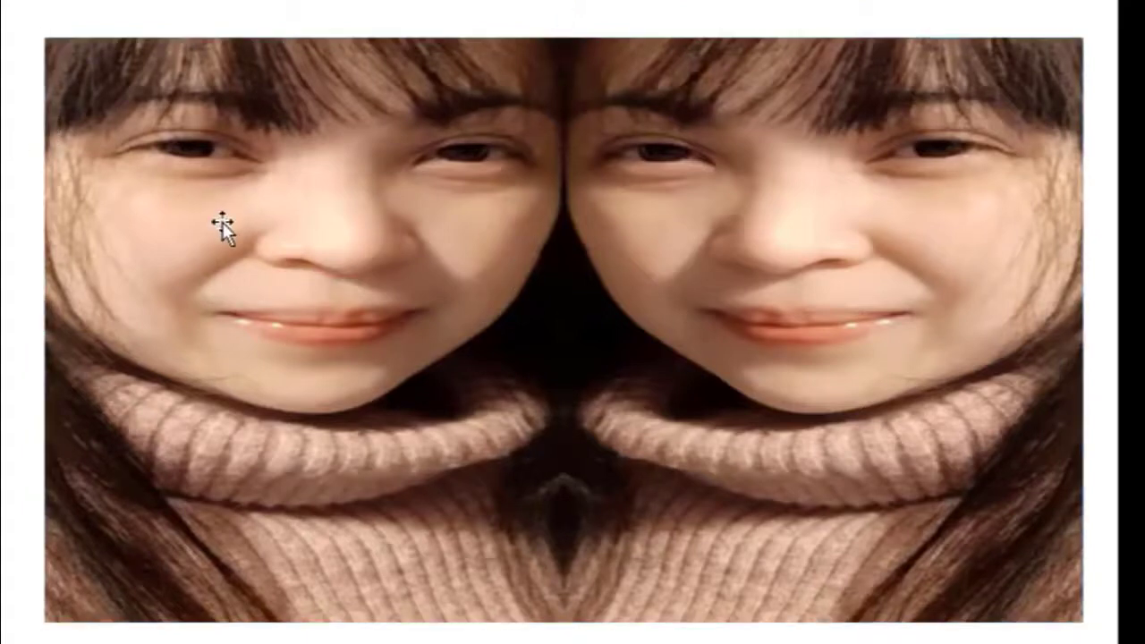
click(222, 226)
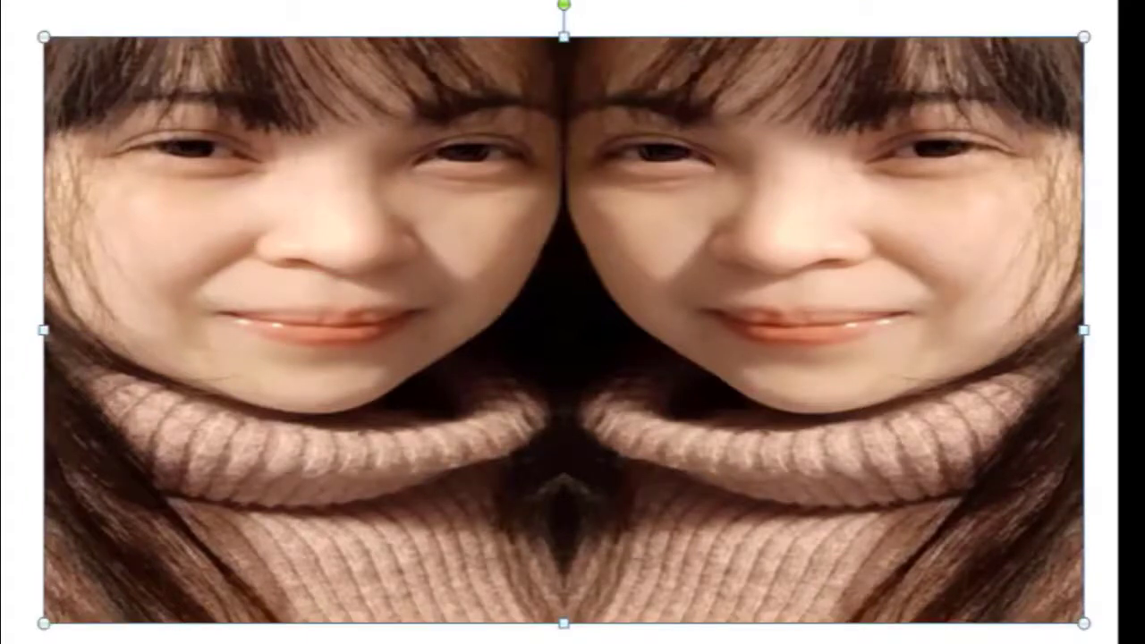
key(Escape)
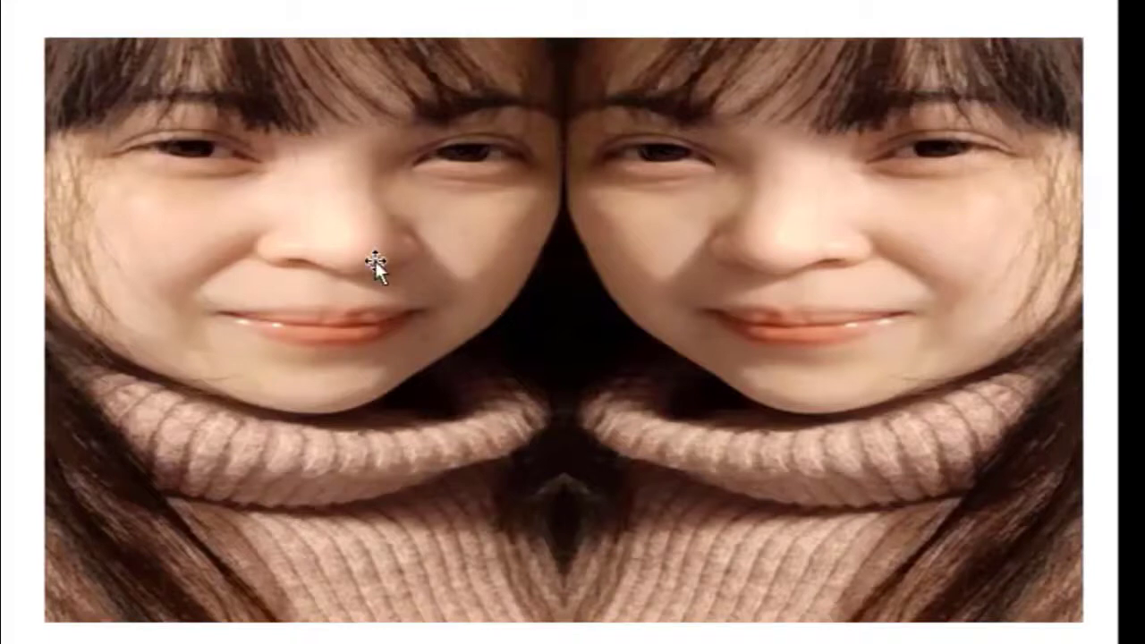
click(514, 242)
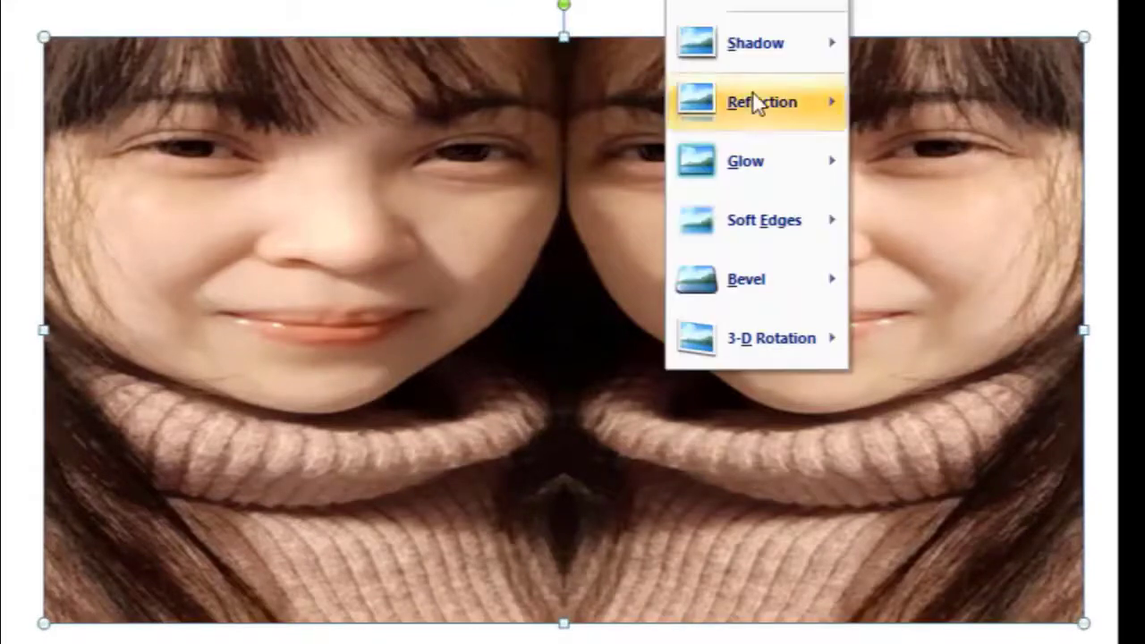
Browse the Glow options without applying one, then reselect the twin-face picture
mouse_move(752, 92)
mouse_move(775, 47)
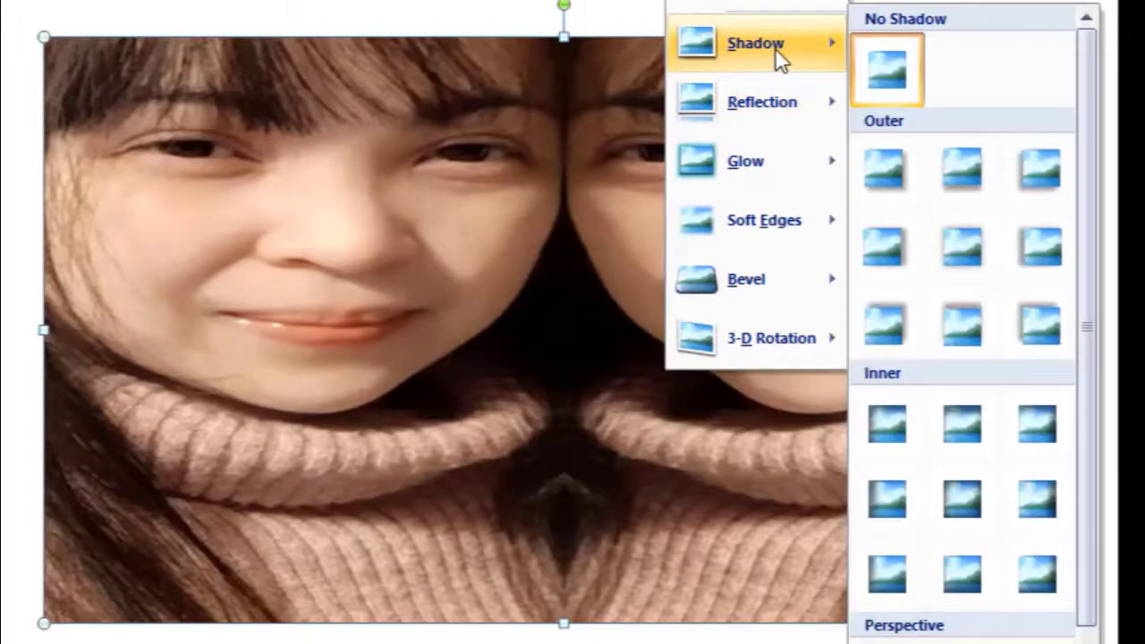
mouse_move(754, 3)
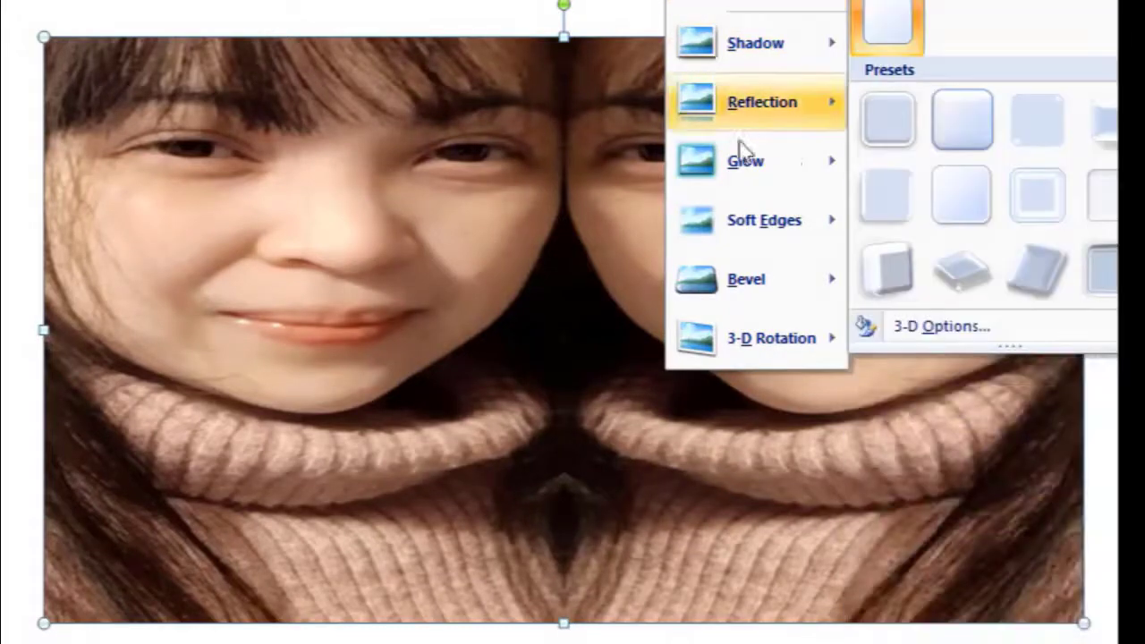
mouse_move(738, 176)
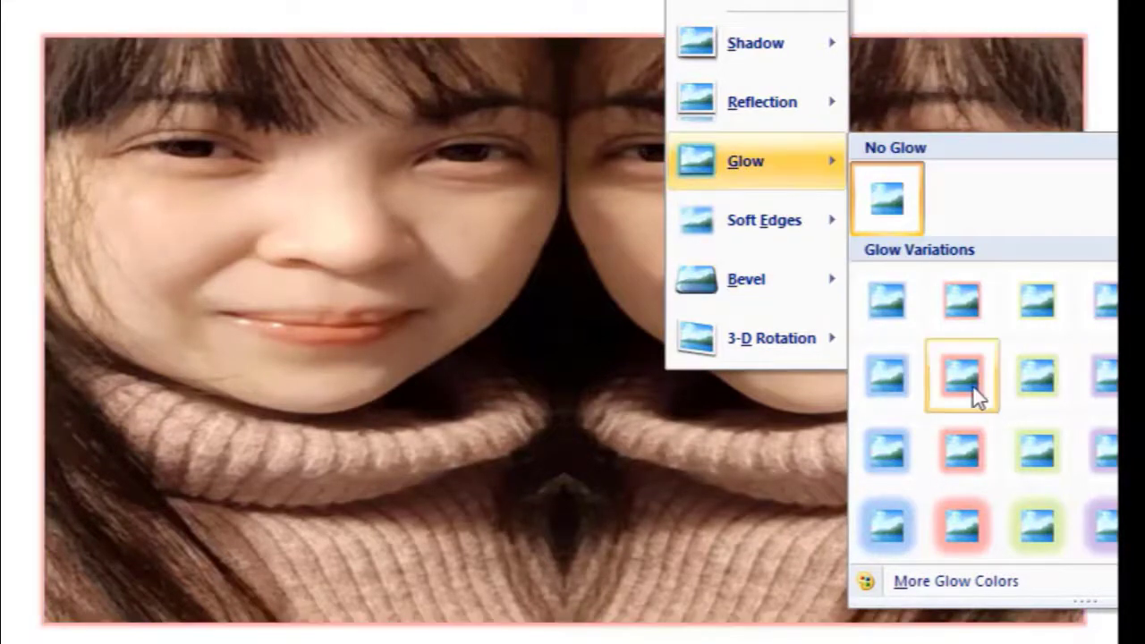
key(Escape)
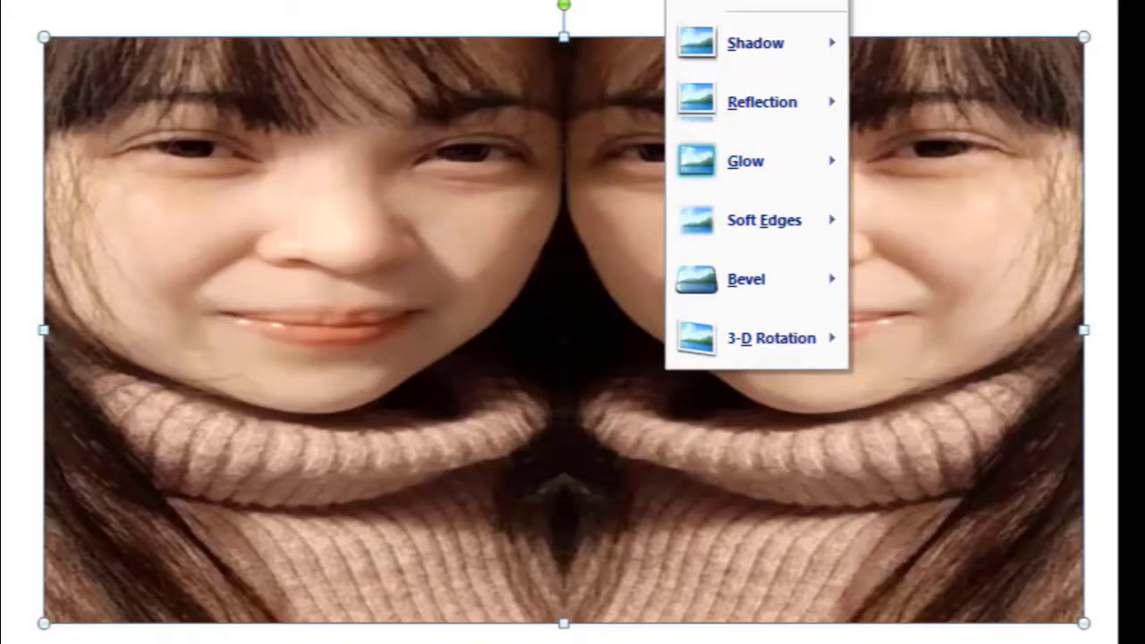
key(Escape)
key(Escape)
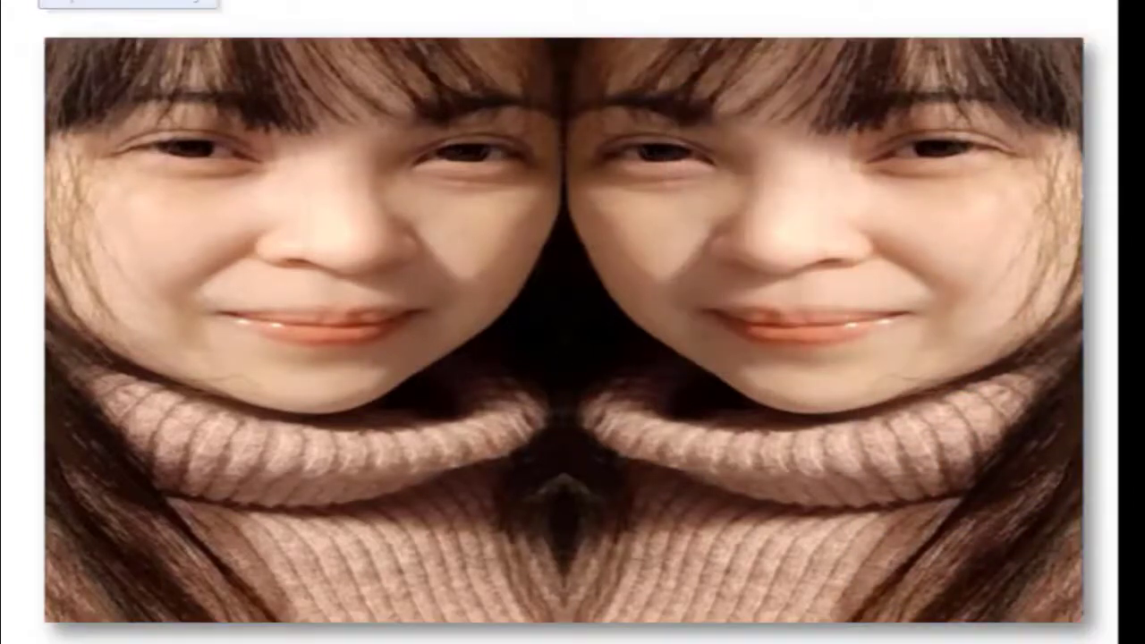
click(843, 135)
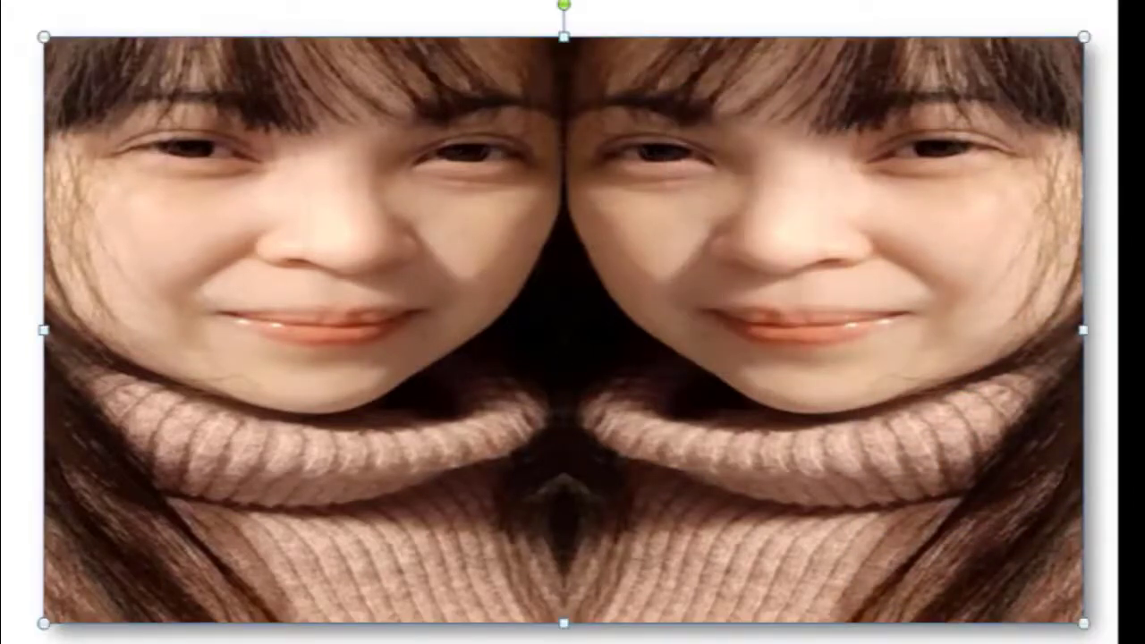
Apply the Circle bevel effect to the twin-face picture
click(749, 4)
mouse_move(767, 5)
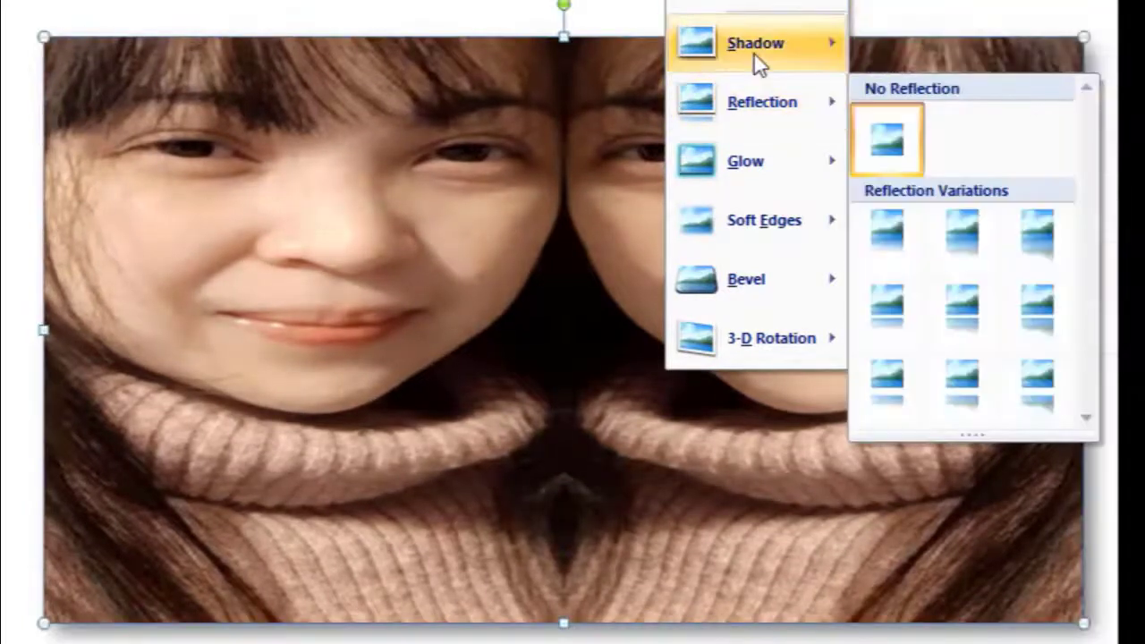
mouse_move(756, 214)
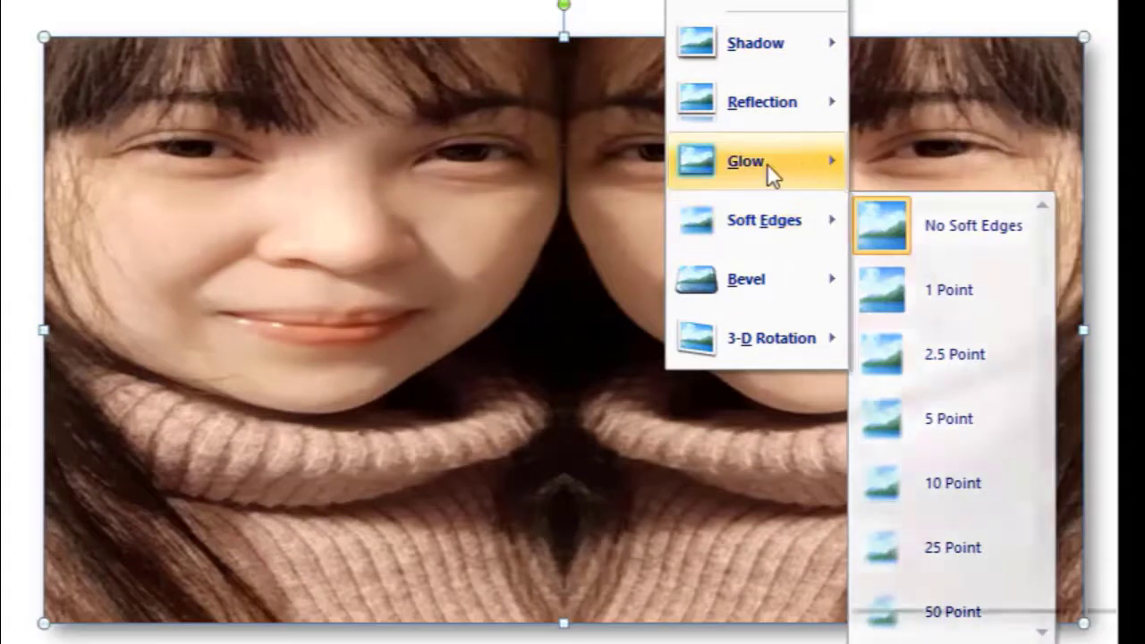
mouse_move(835, 298)
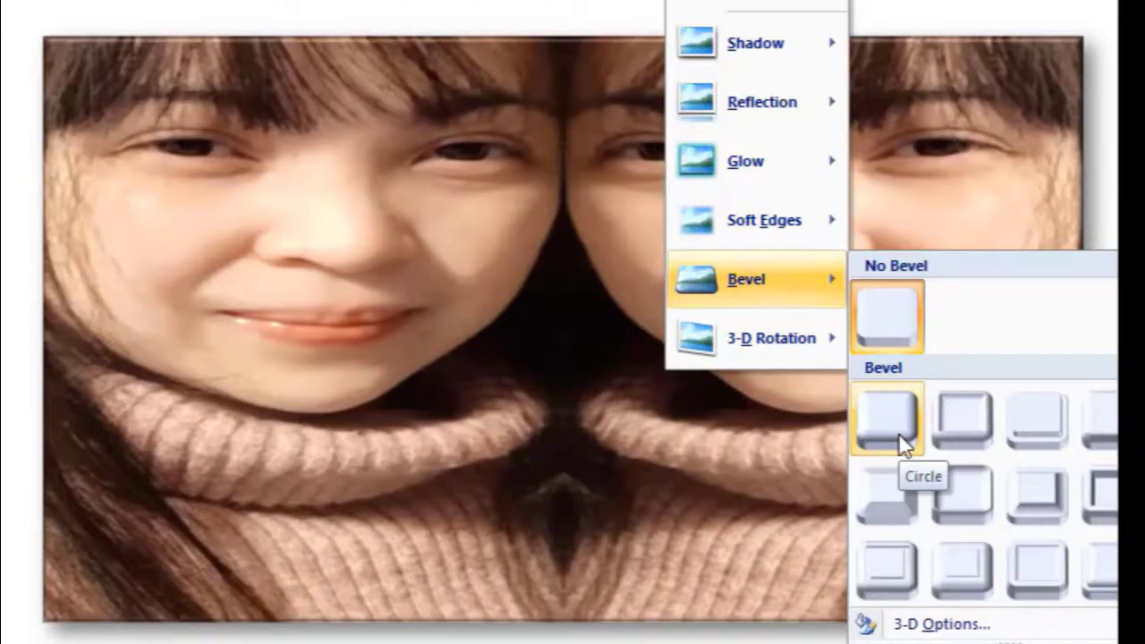
click(898, 433)
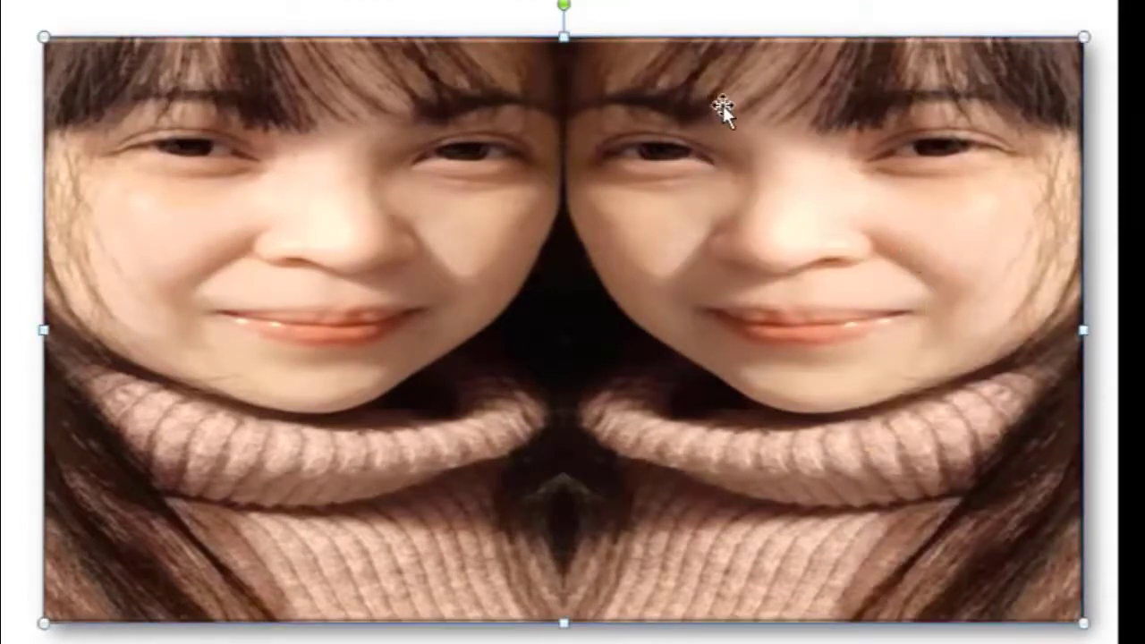
Add a purple glow to the twin-face picture's edges
click(743, 2)
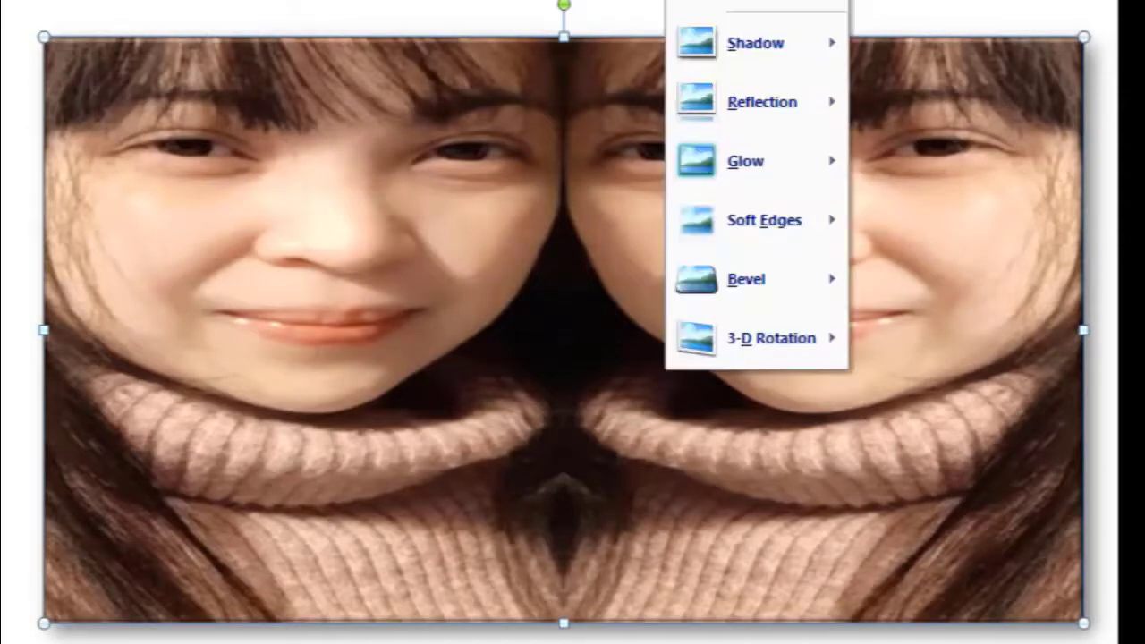
mouse_move(756, 160)
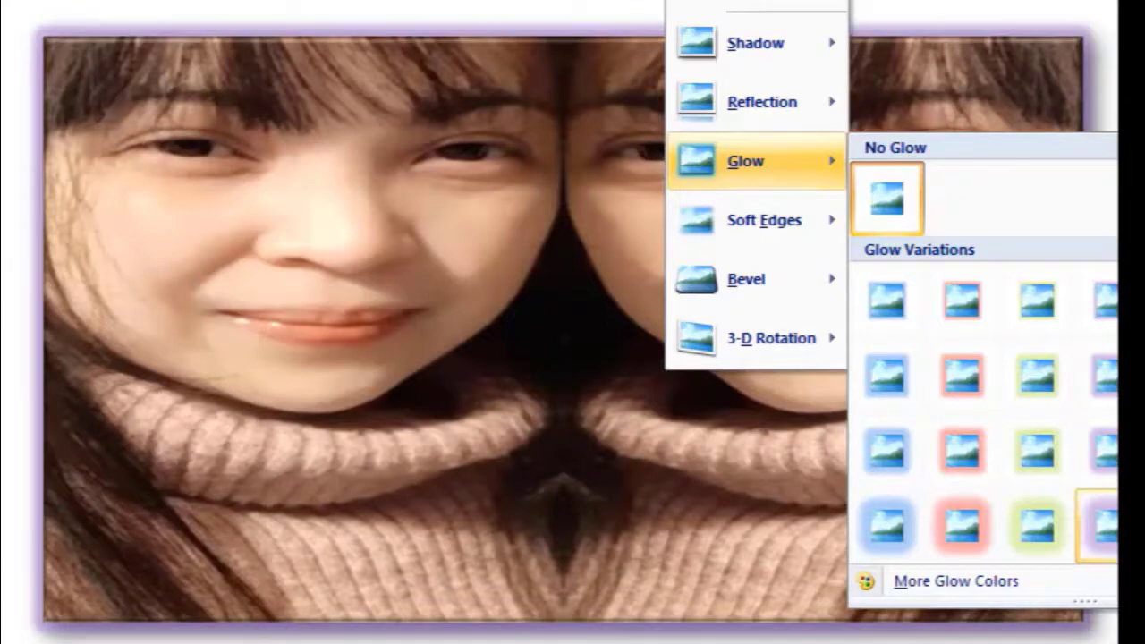
click(1108, 452)
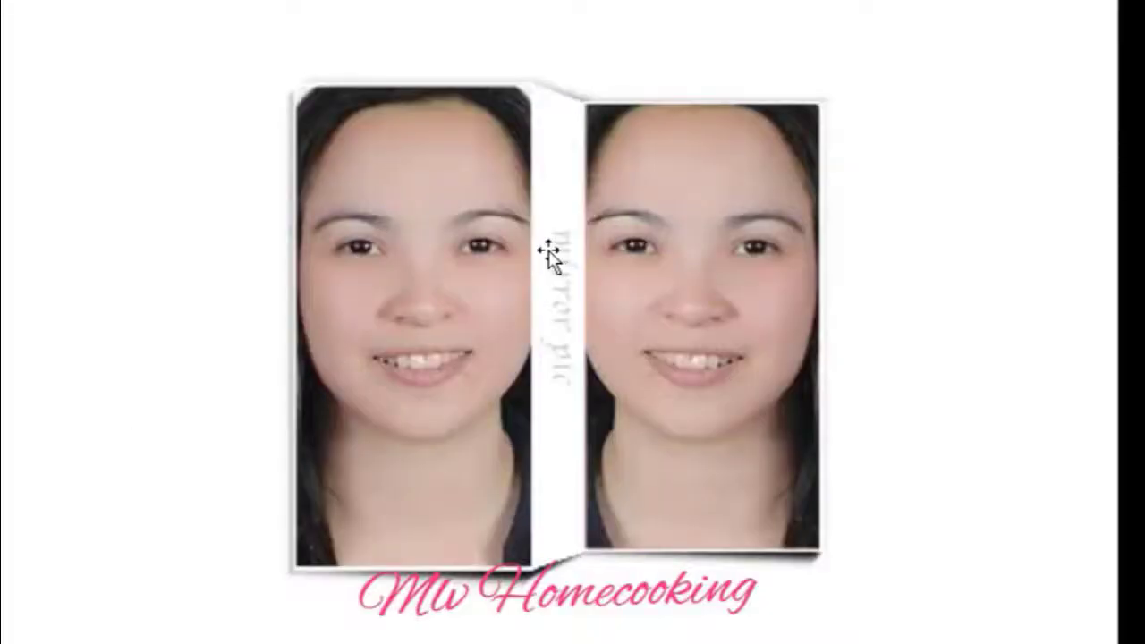
Stretch the mirror pic photo out to the slide's left and right edges
click(549, 255)
drag(266, 328, 49, 332)
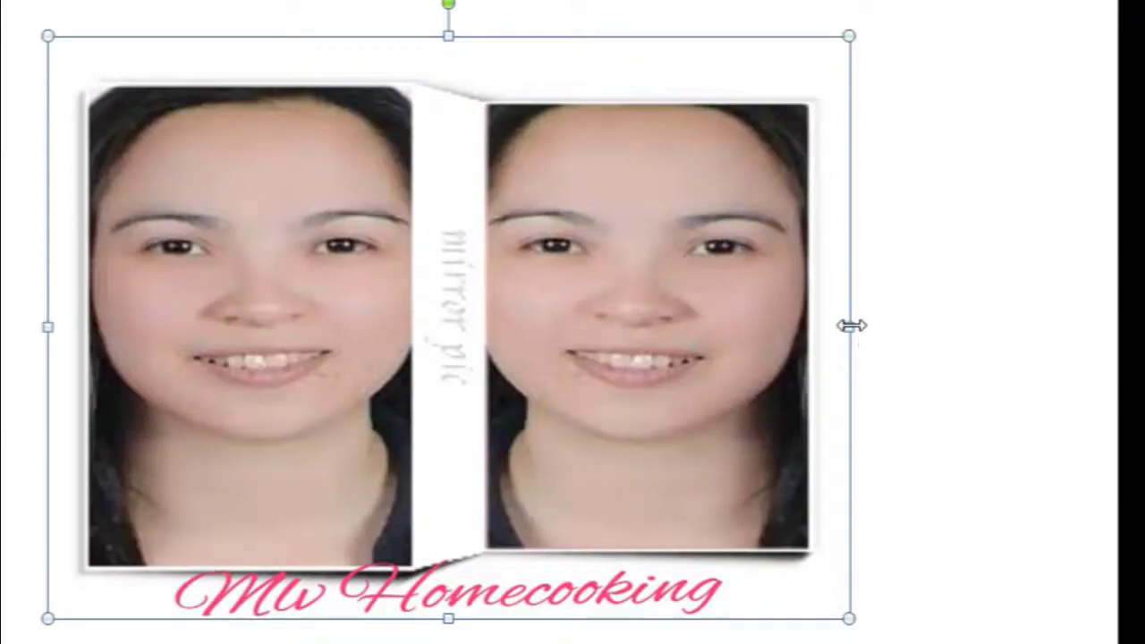
drag(851, 326, 1077, 327)
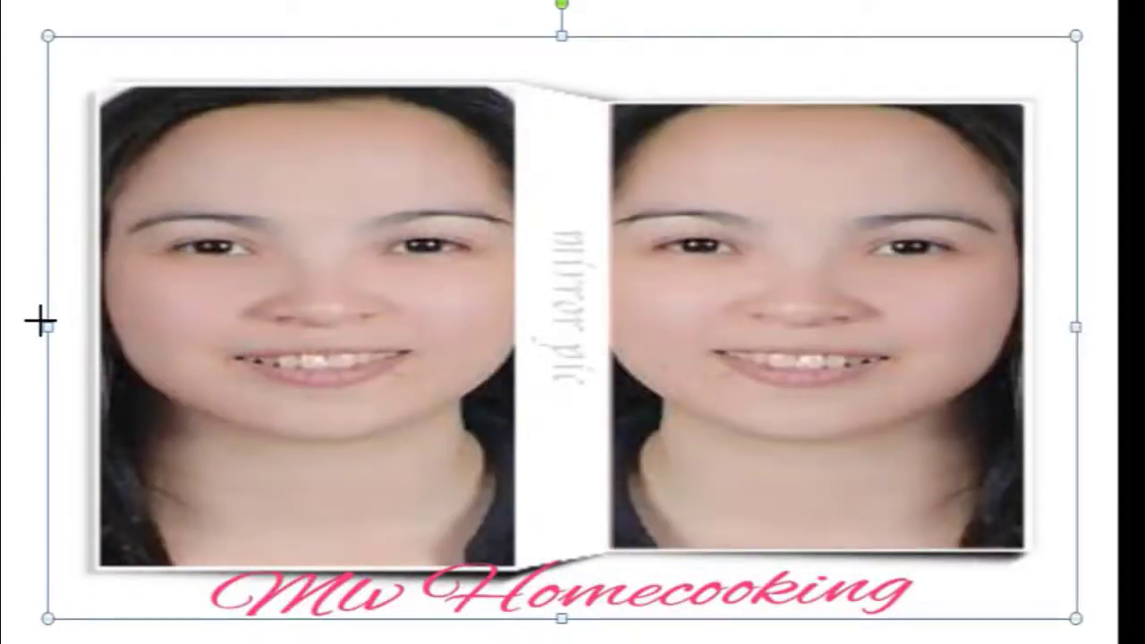
drag(48, 327, 33, 328)
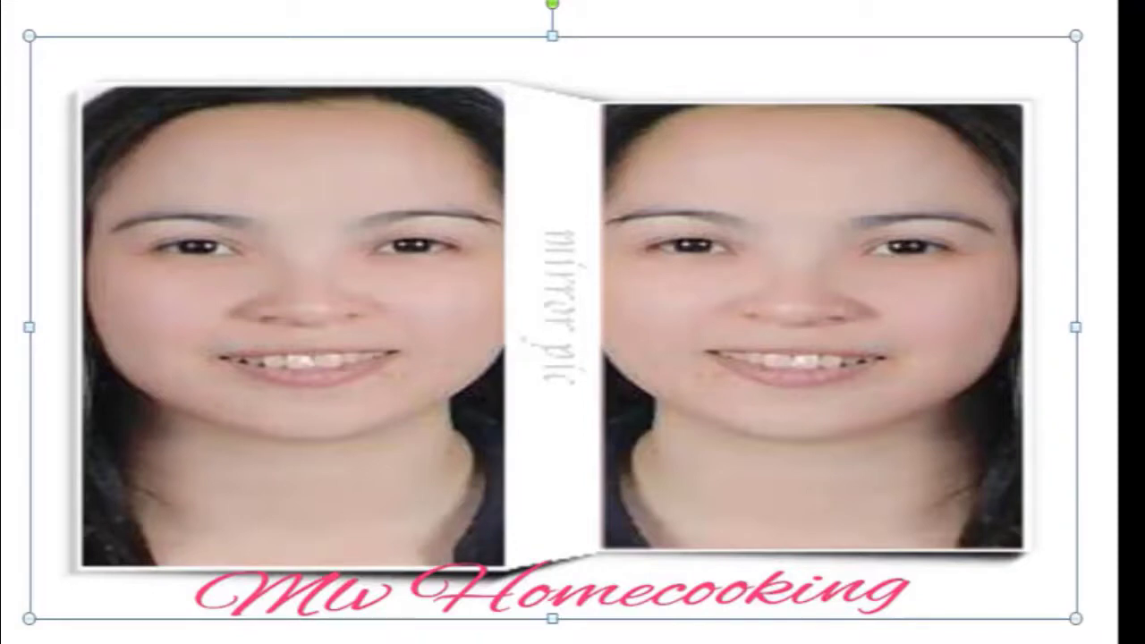
key(Escape)
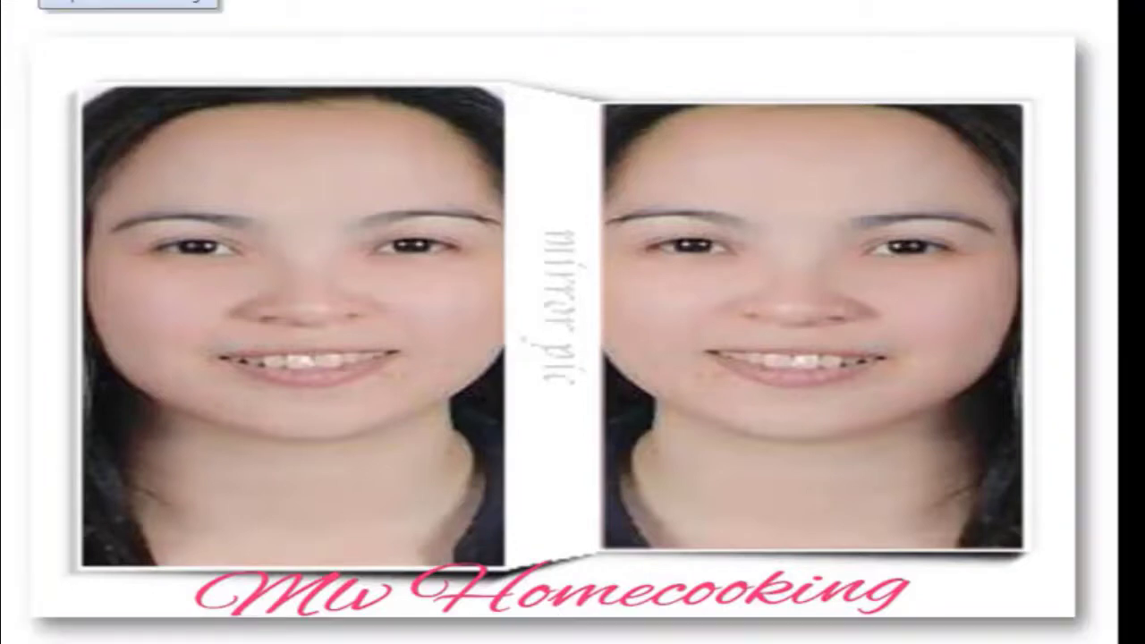
click(890, 231)
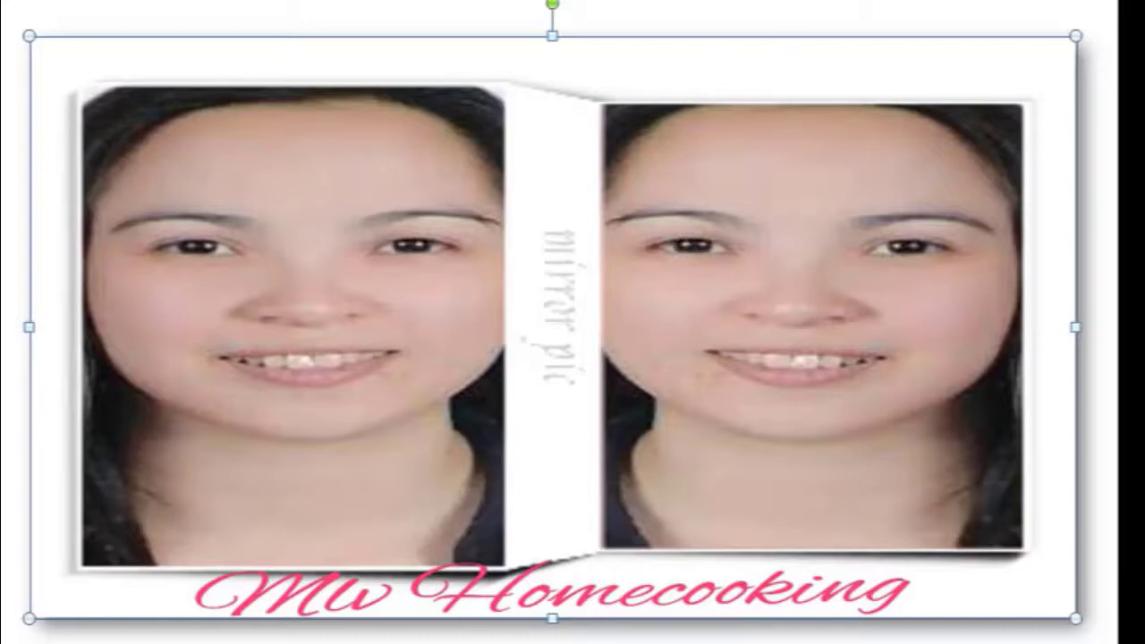
Apply Preset 2 to the stretched mirror pic picture and deselect it to view the result
click(698, 2)
mouse_move(756, 4)
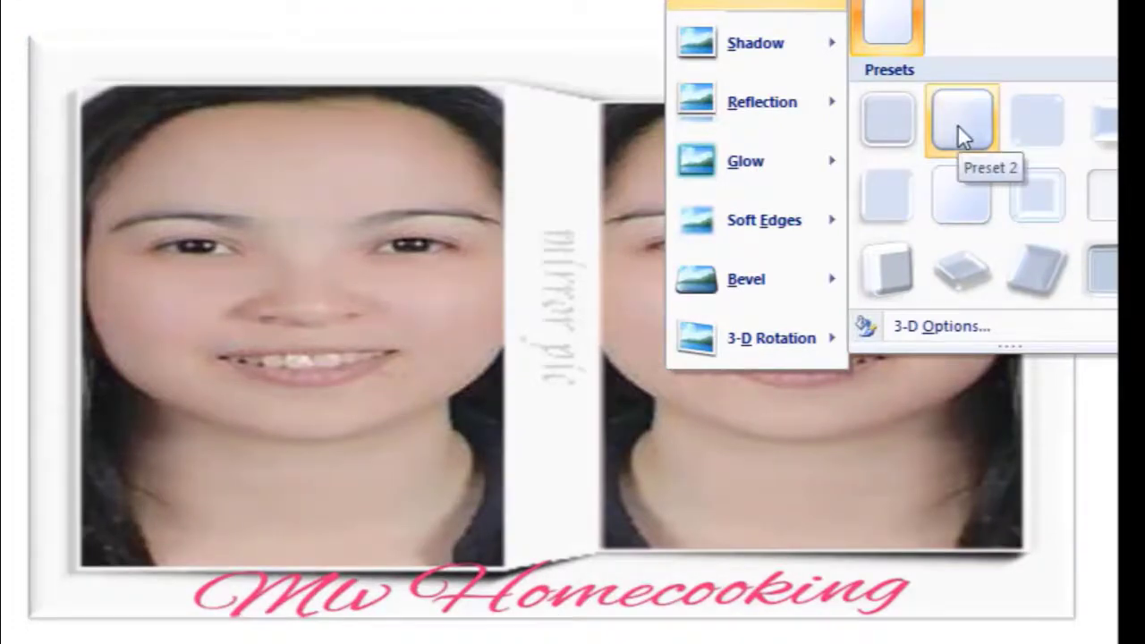
click(957, 125)
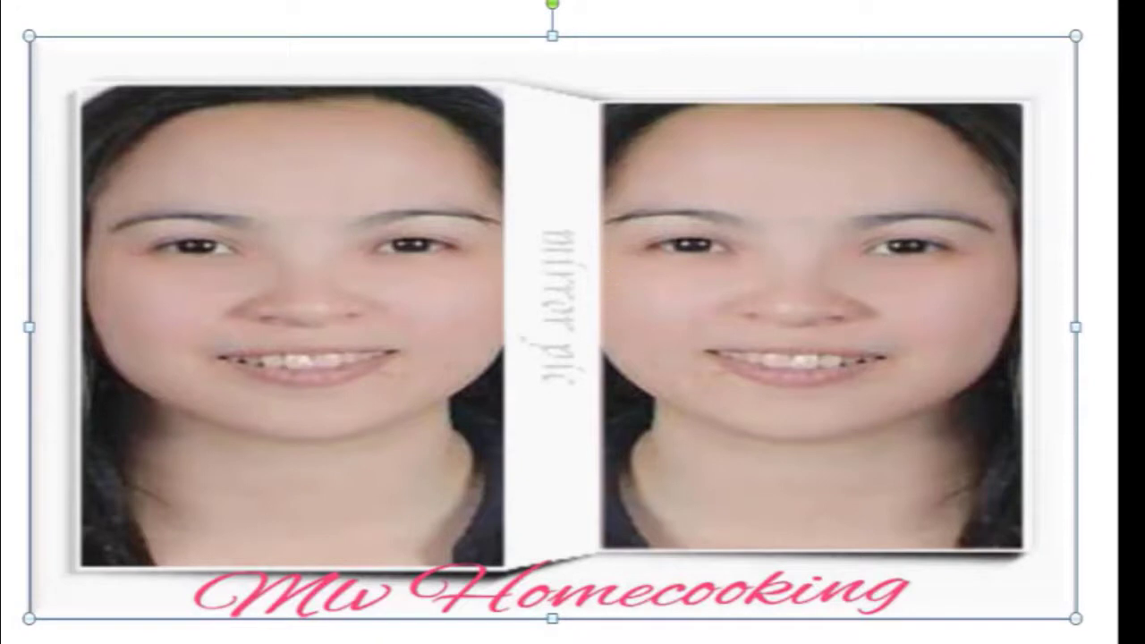
click(749, 7)
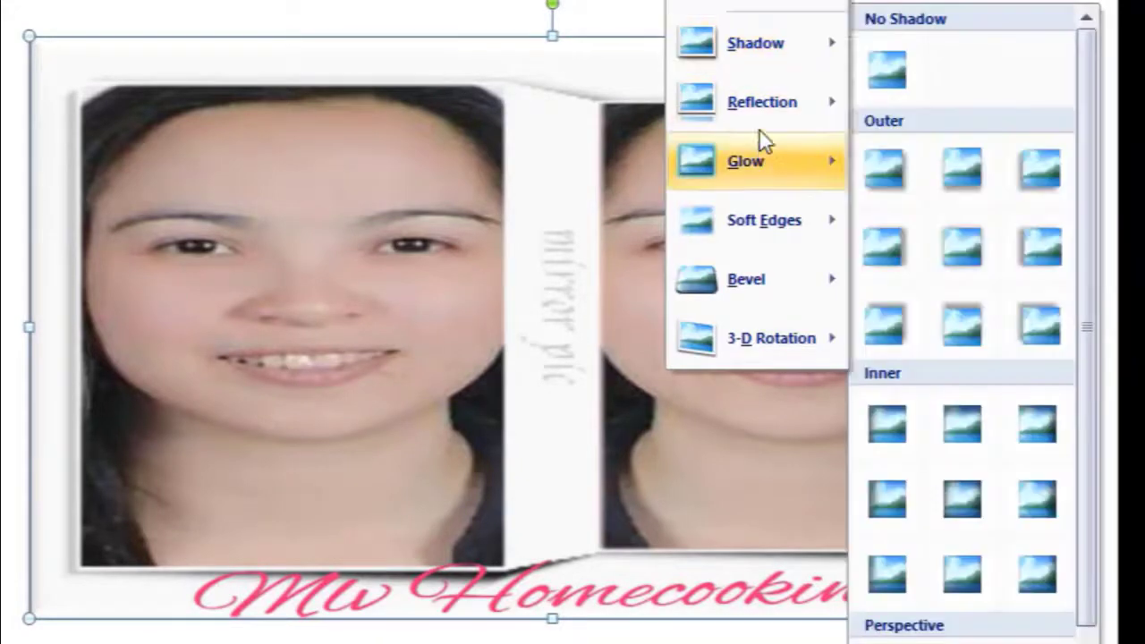
mouse_move(761, 107)
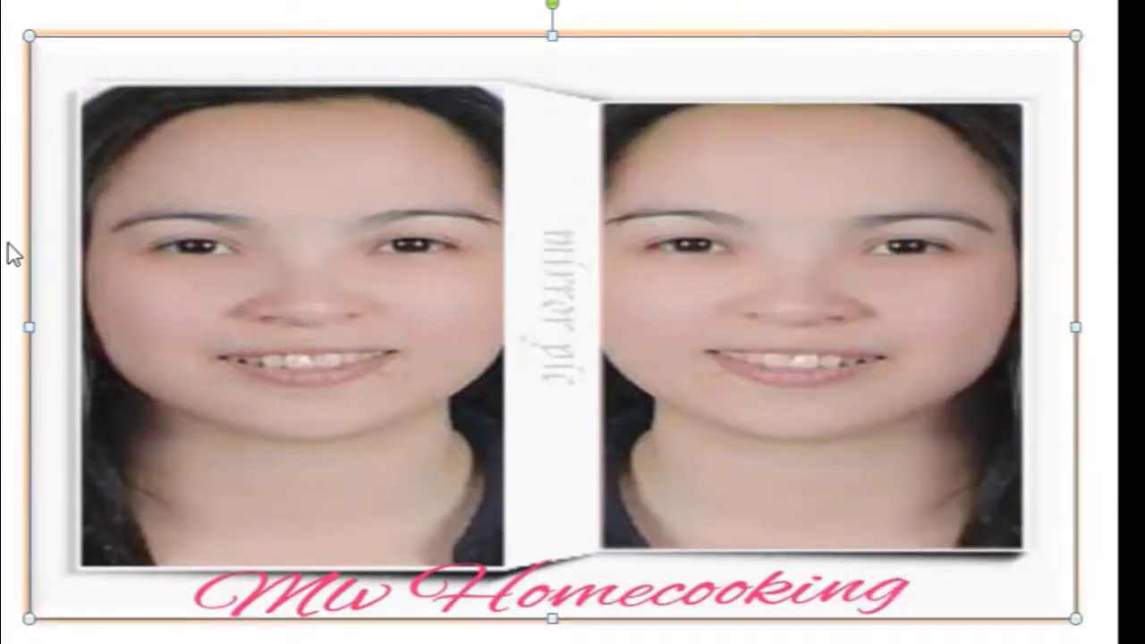
click(15, 245)
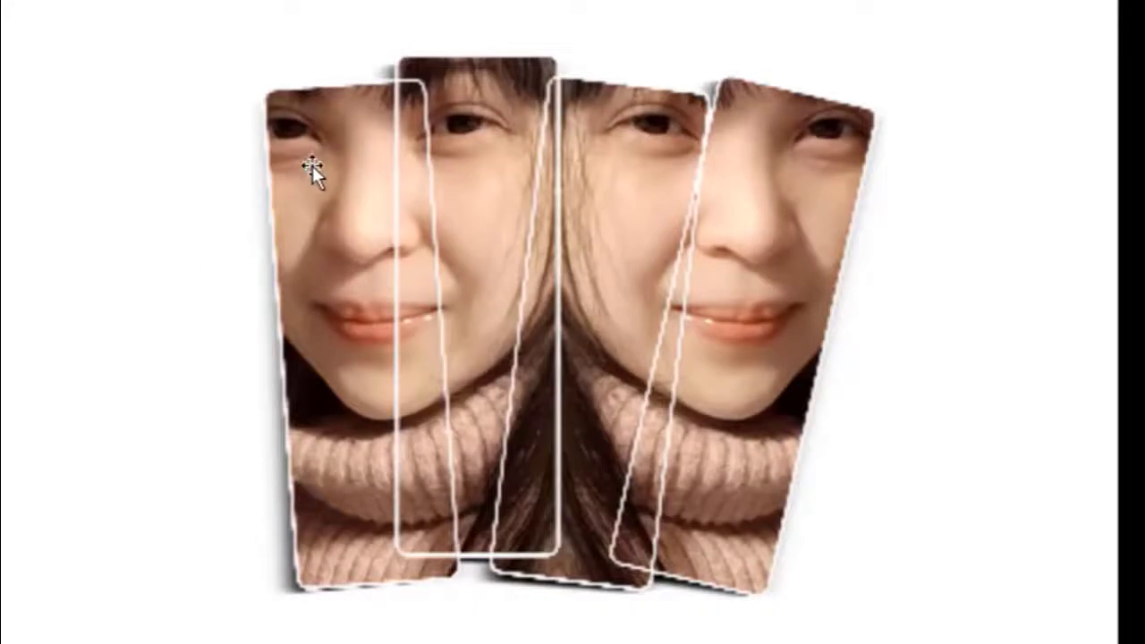
Shorten the strip collage by pulling its top and bottom edges inward
click(358, 184)
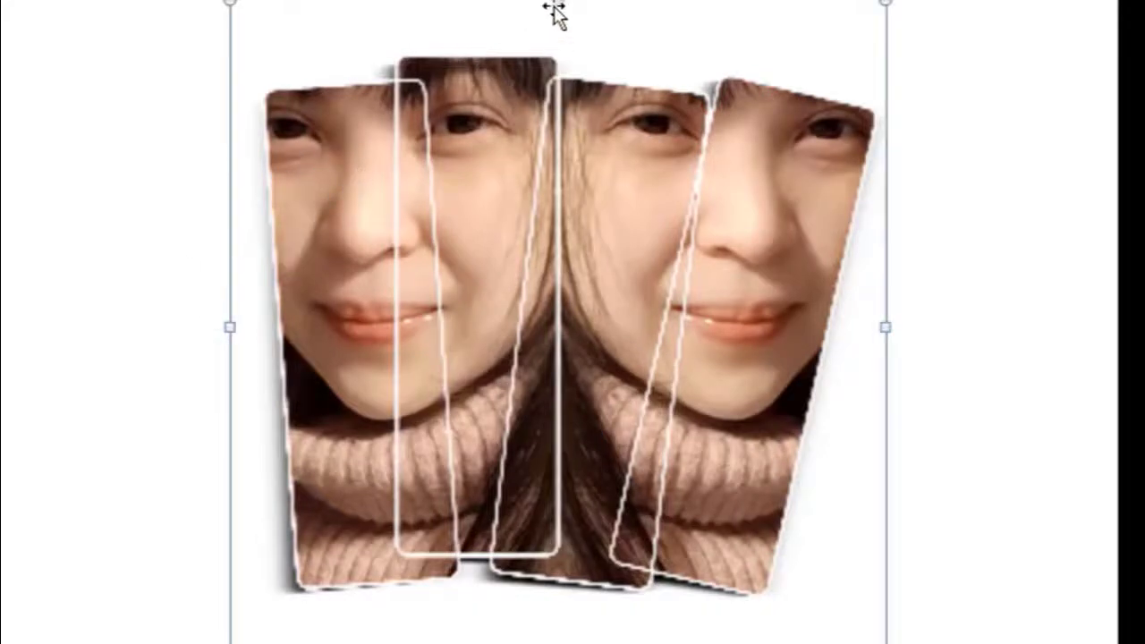
drag(557, 4, 556, 30)
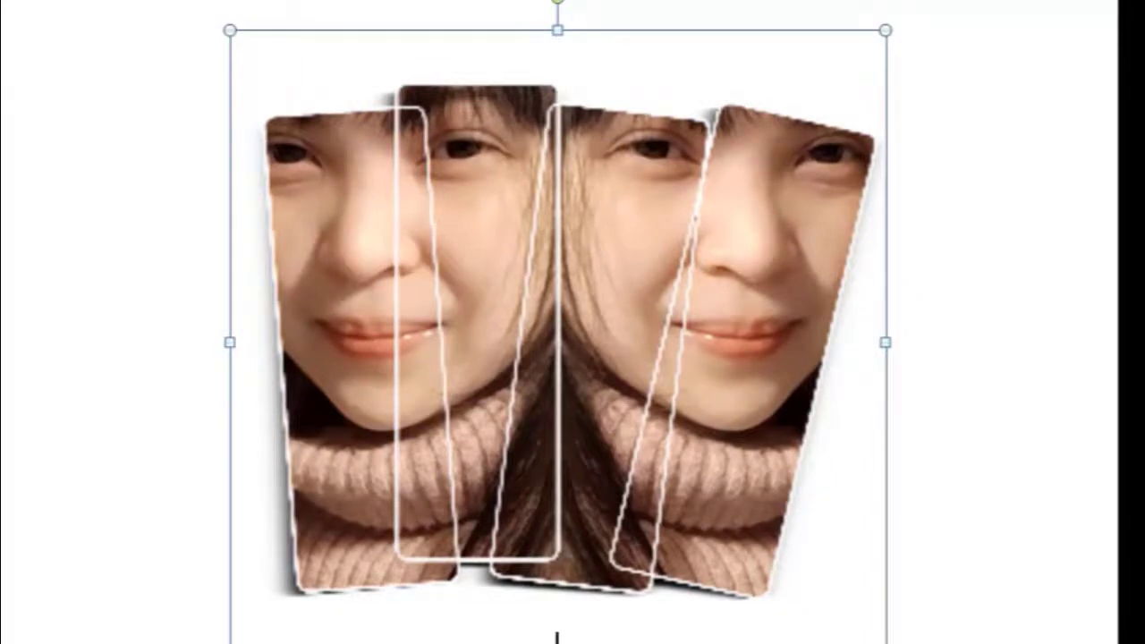
drag(556, 637, 557, 627)
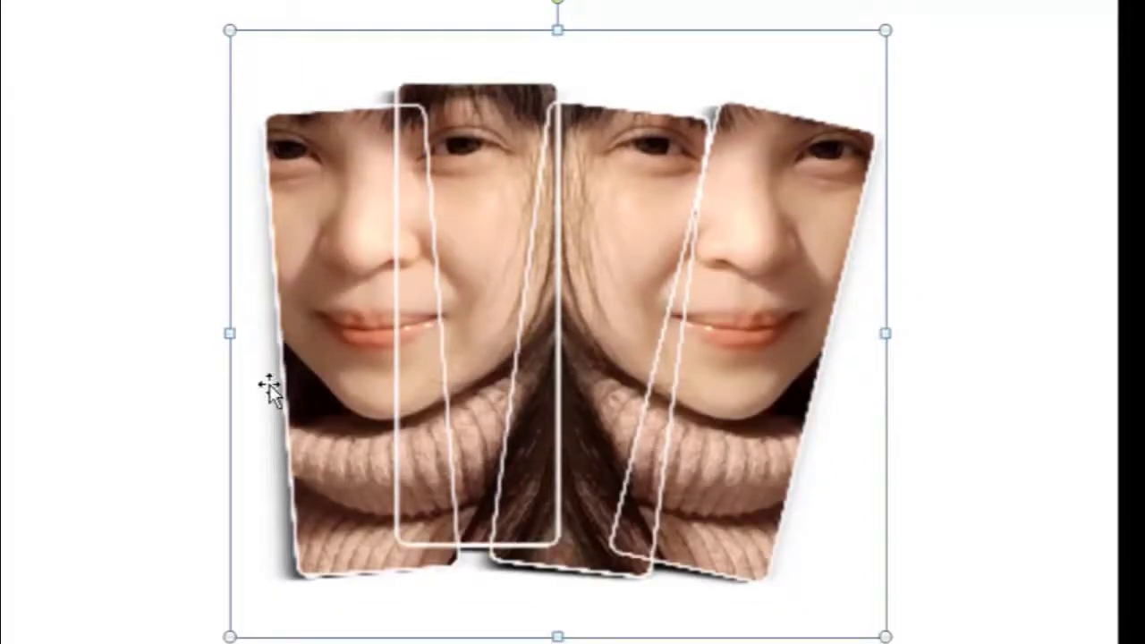
drag(556, 633, 553, 618)
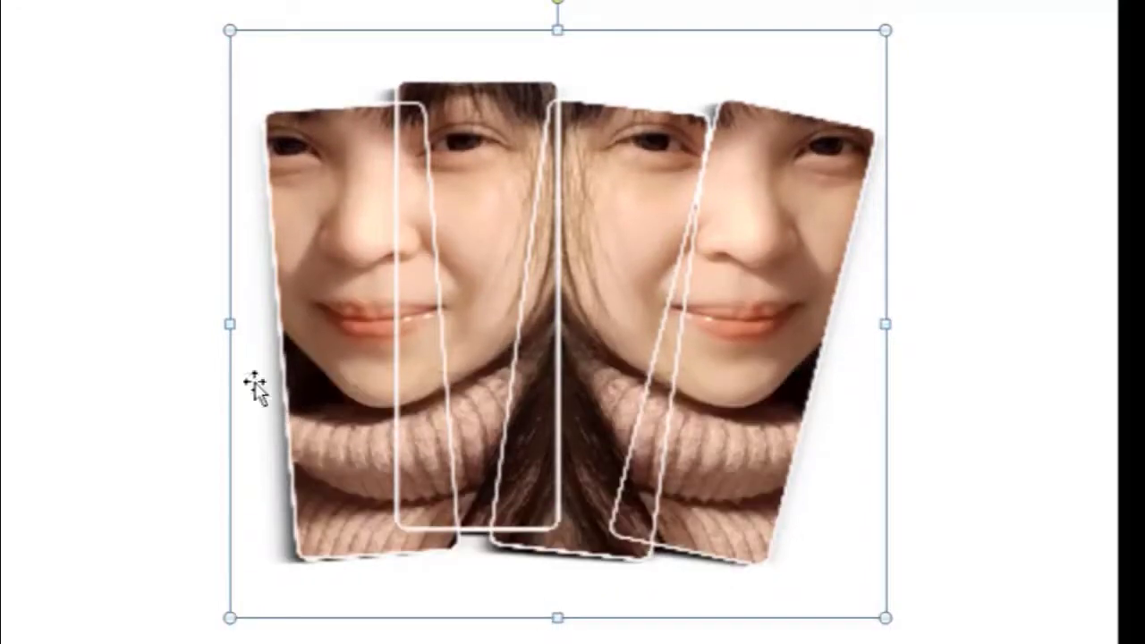
Widen the strip collage almost to both slide edges
drag(227, 323, 20, 324)
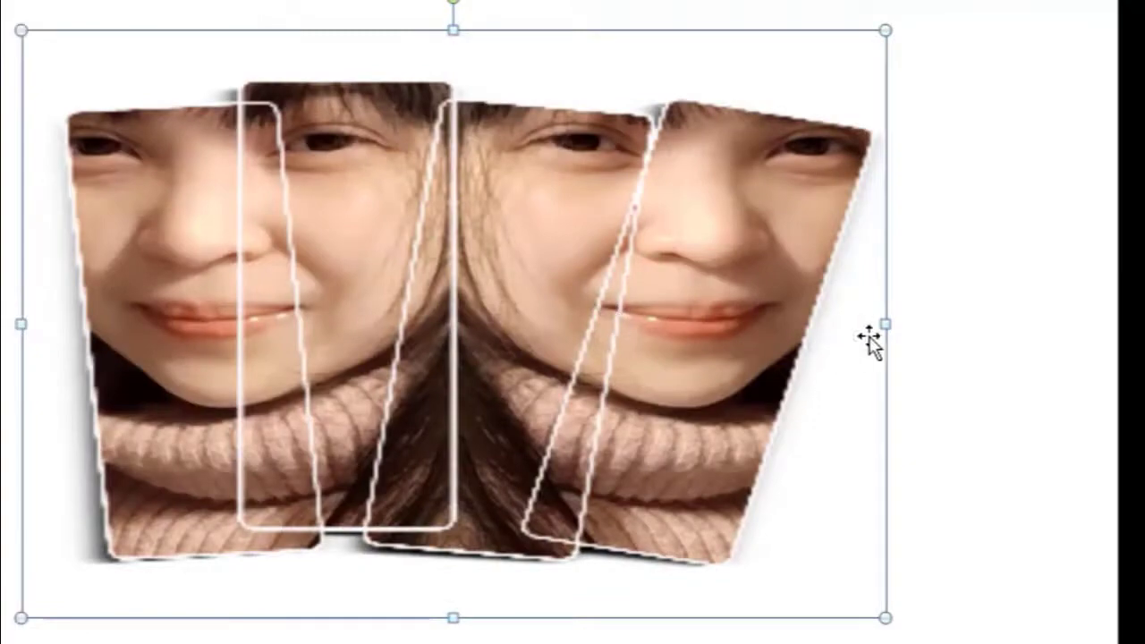
drag(885, 324, 1084, 325)
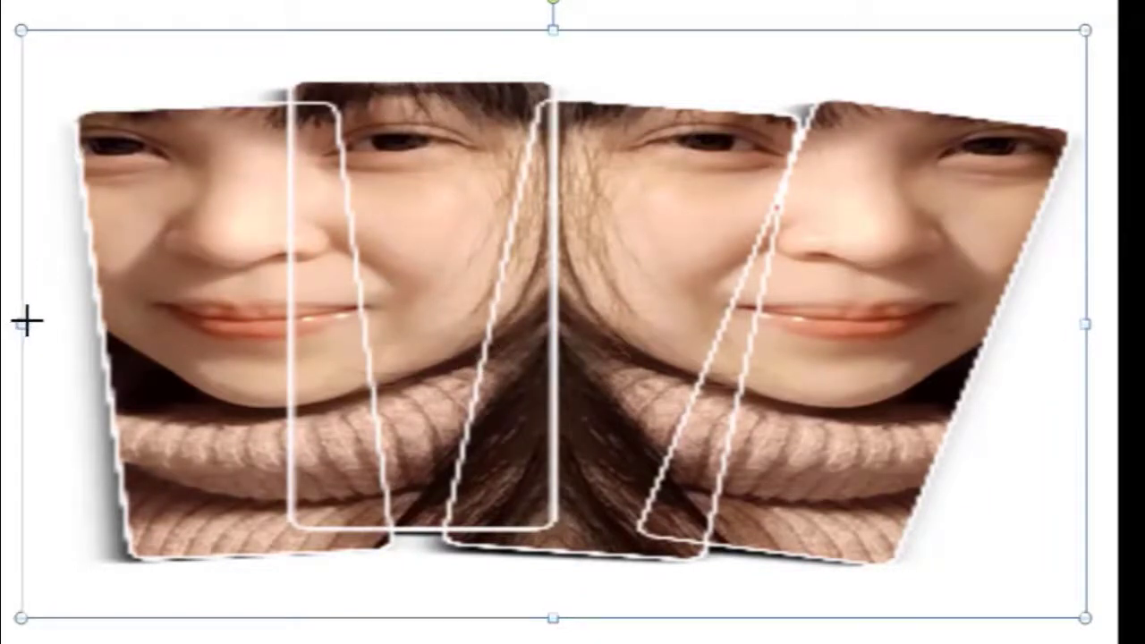
drag(27, 322, 43, 322)
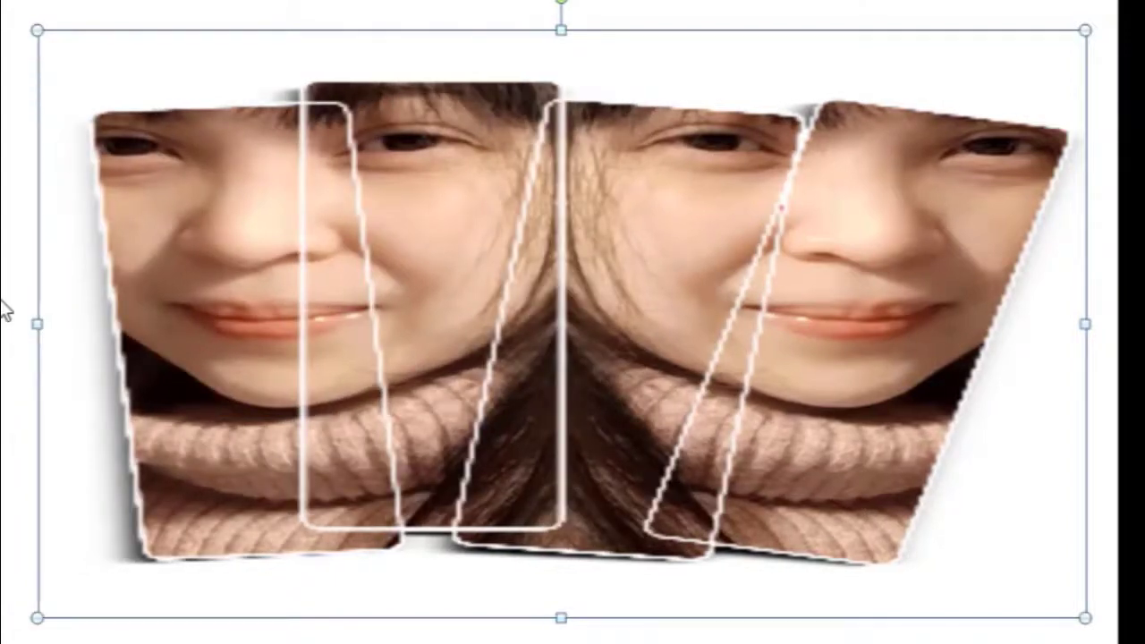
click(5, 309)
click(484, 424)
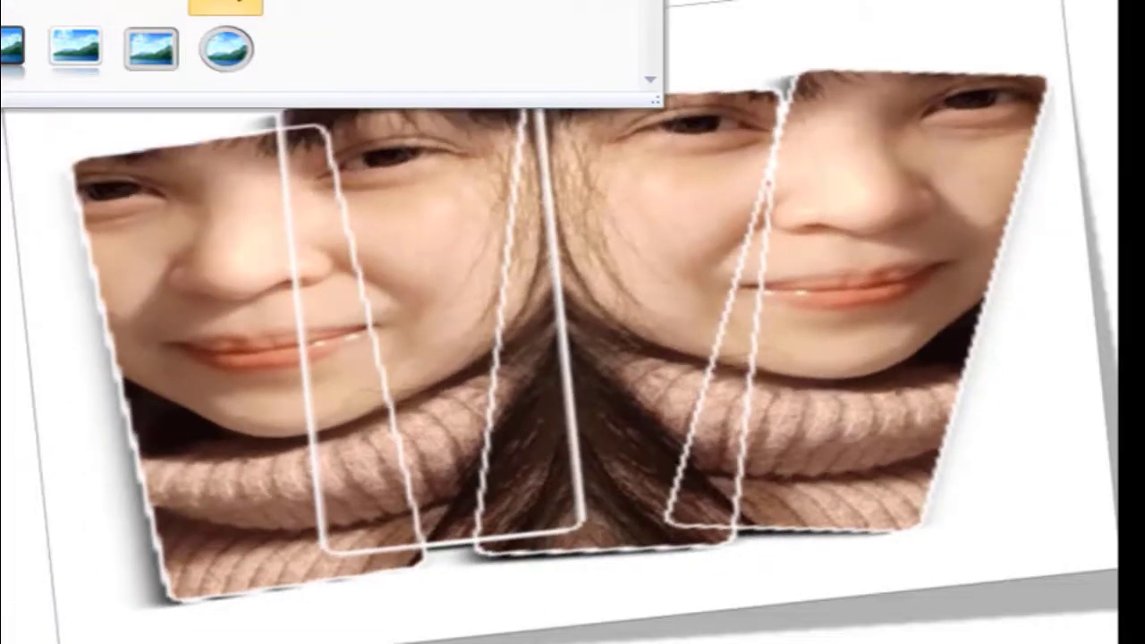
Apply the Rotated, White style and shrink the framed collage from opposite corners to fit
click(224, 5)
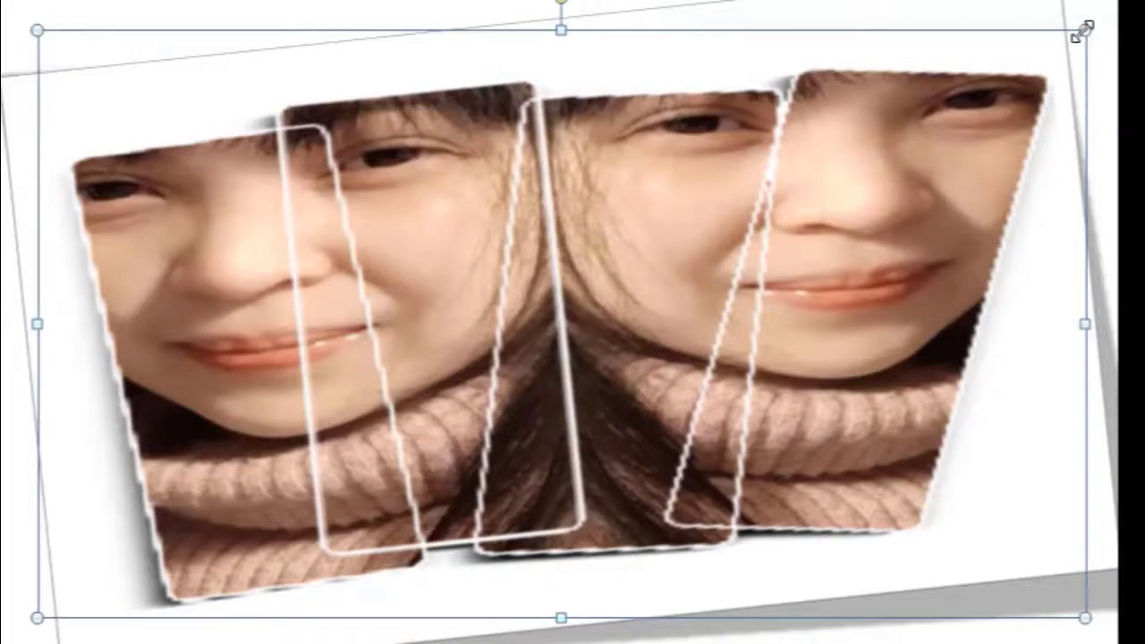
drag(1082, 31, 1045, 53)
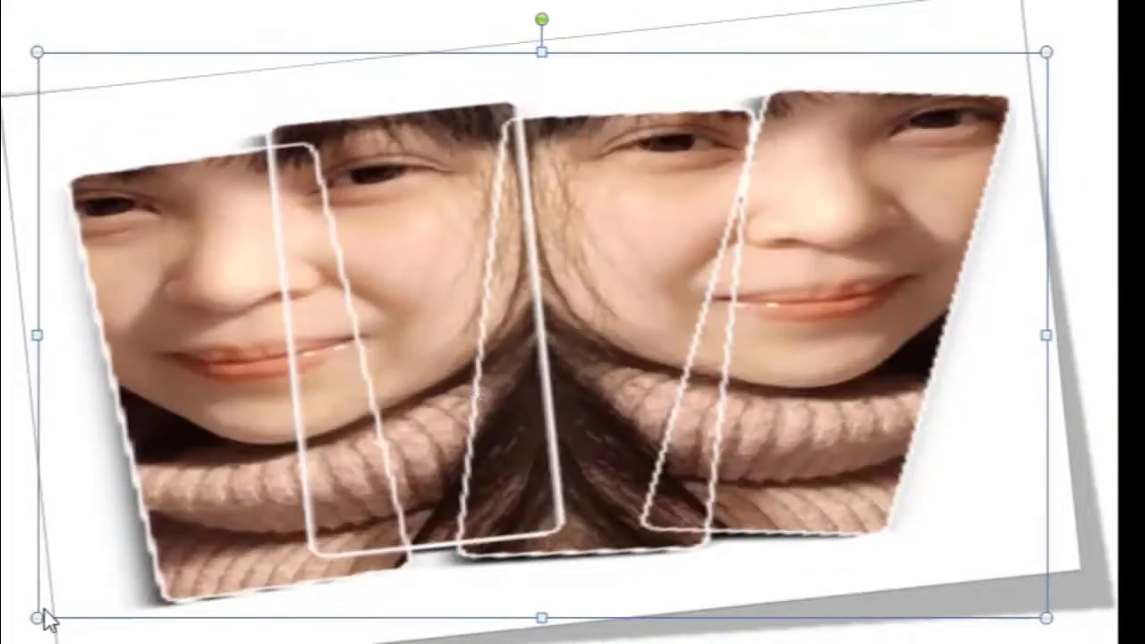
drag(37, 617, 90, 590)
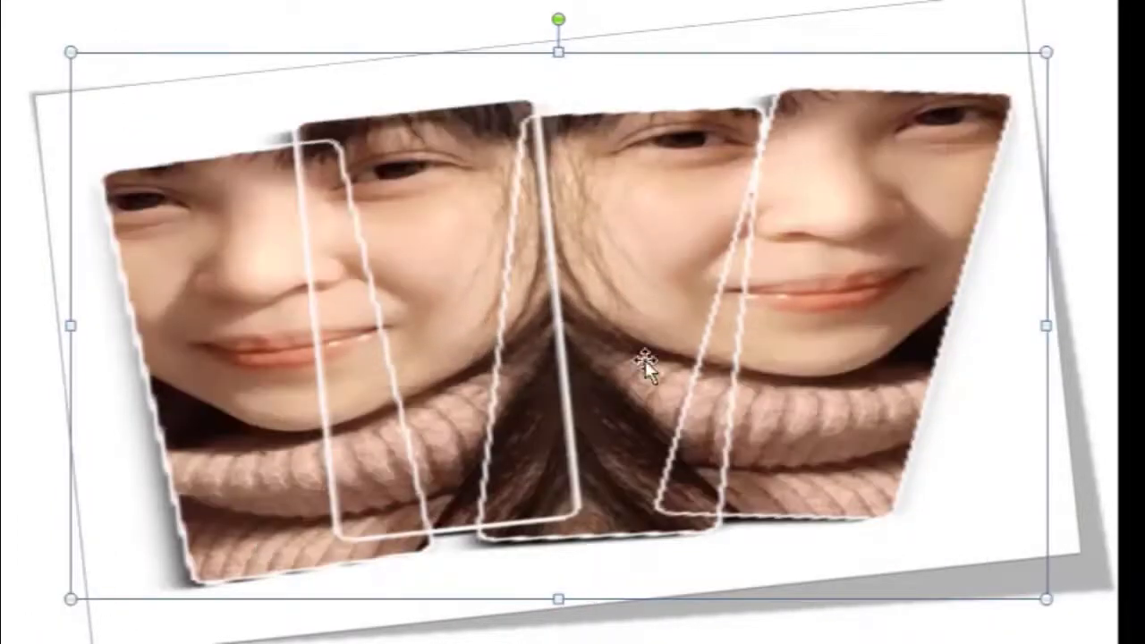
drag(1051, 52, 1030, 80)
drag(71, 595, 93, 586)
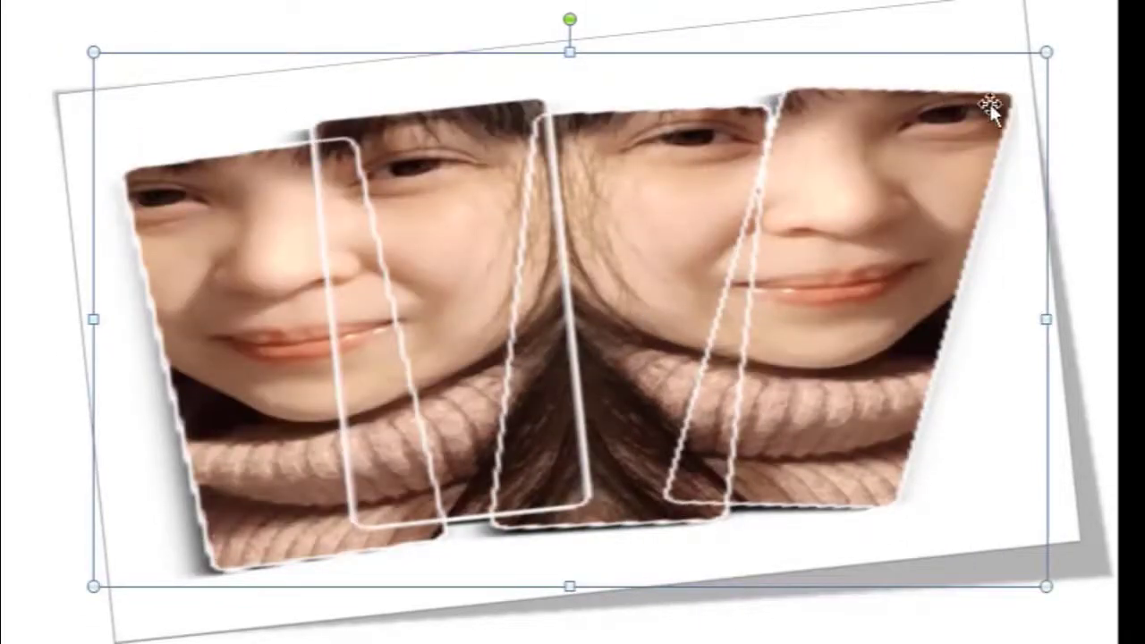
drag(1047, 51, 1020, 67)
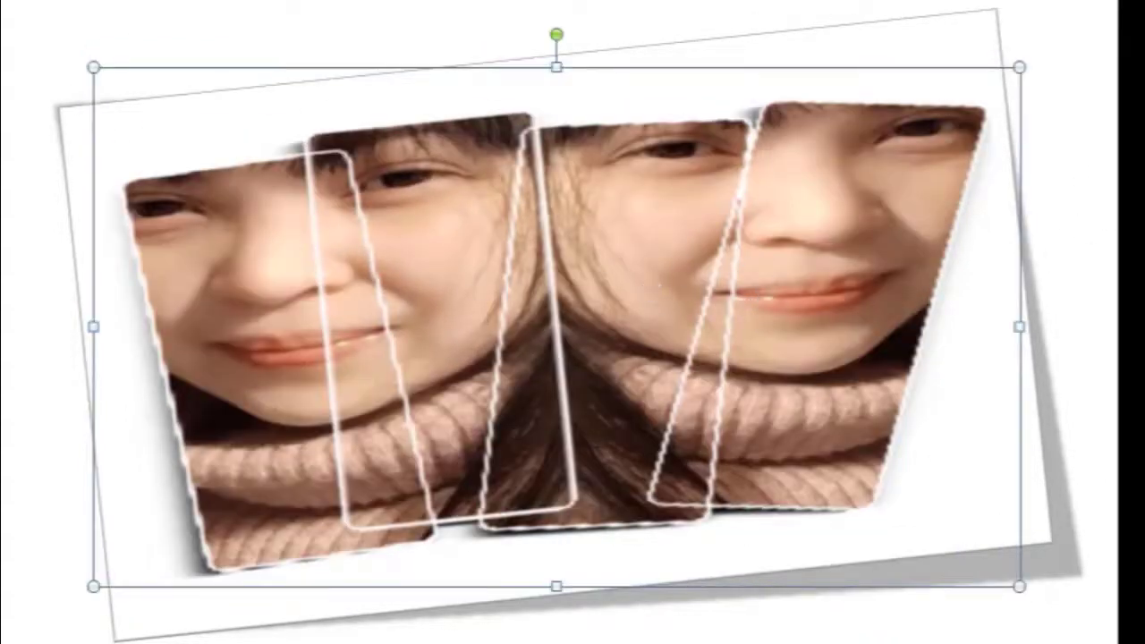
Browse Reflection and Glow effects for the collage, closing the list without applying any
click(752, 0)
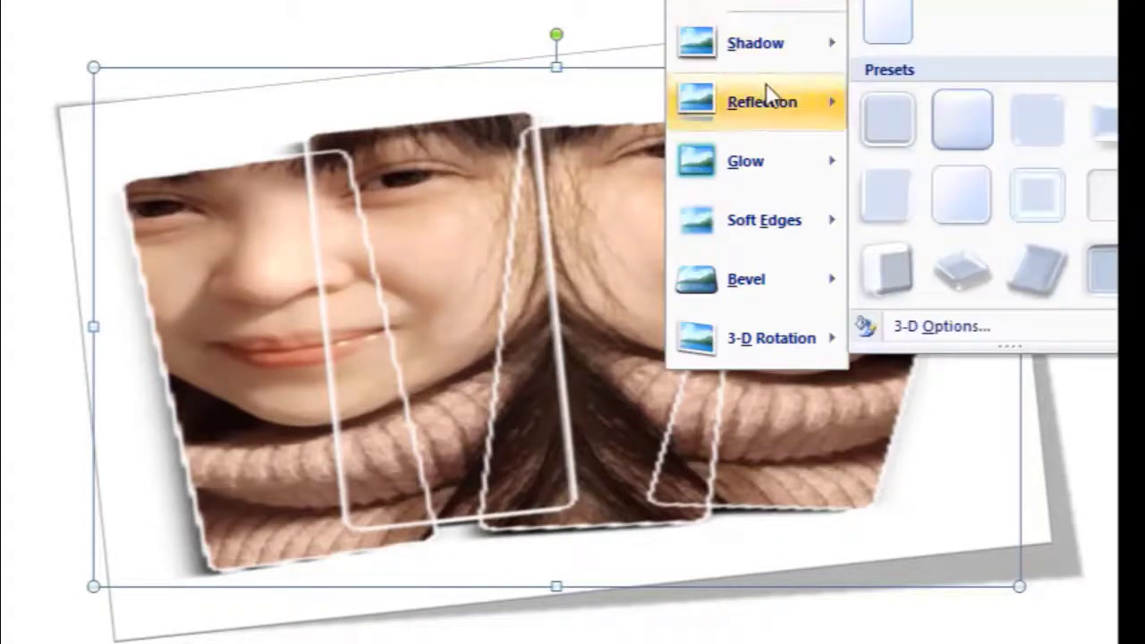
mouse_move(769, 84)
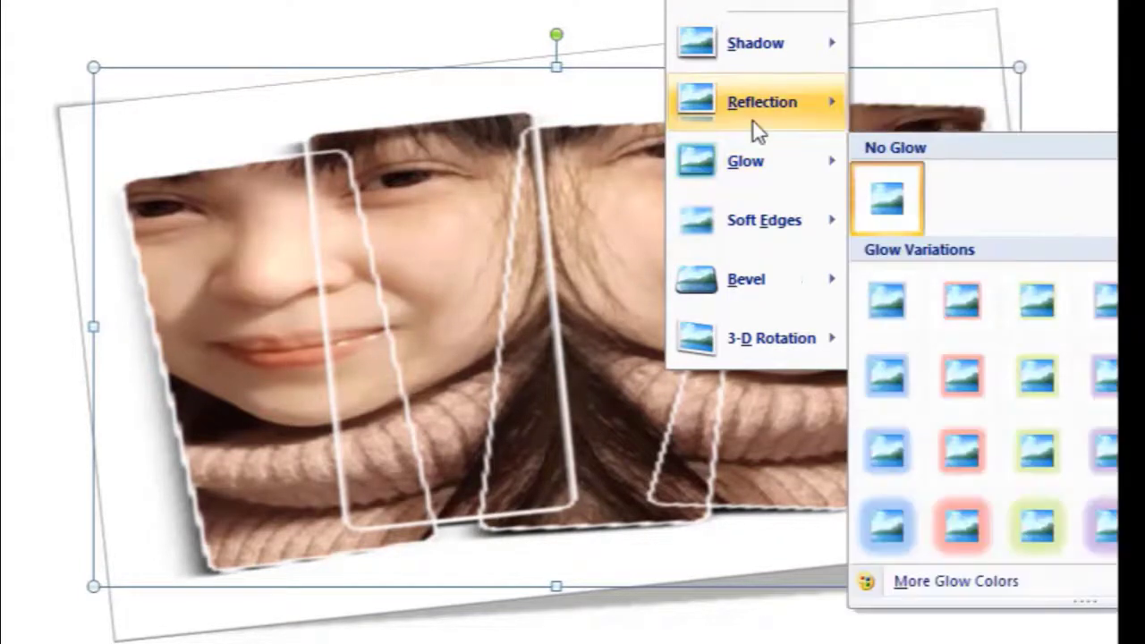
mouse_move(774, 148)
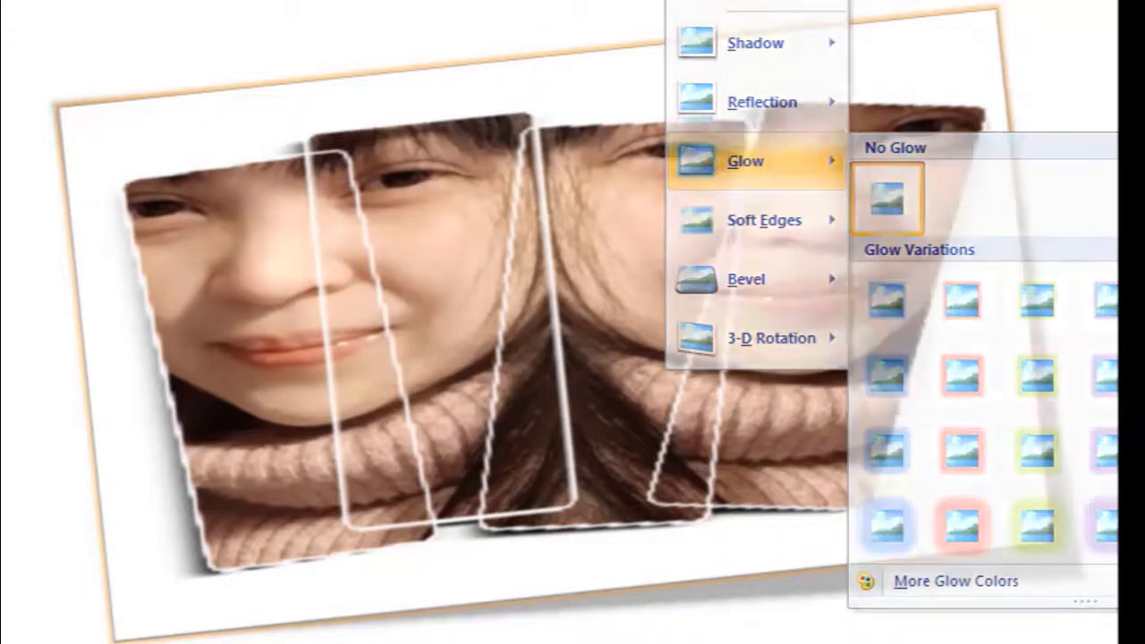
key(Escape)
key(Escape)
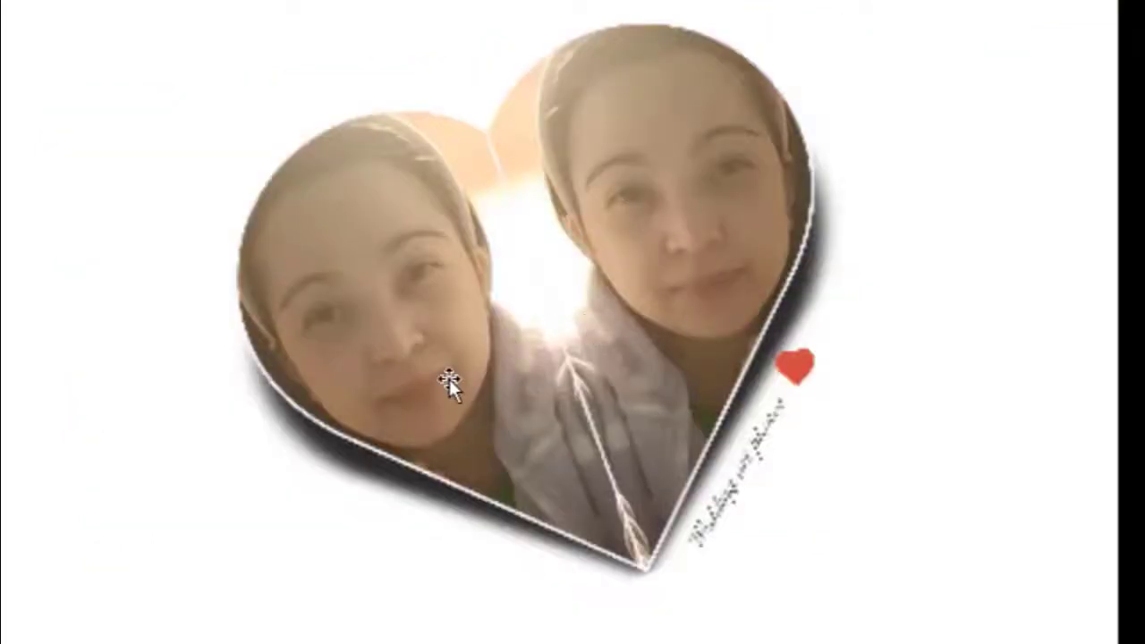
Squash the heart-shaped twin-face photo vertically and stretch it sideways to span nearly the whole slide width
click(447, 378)
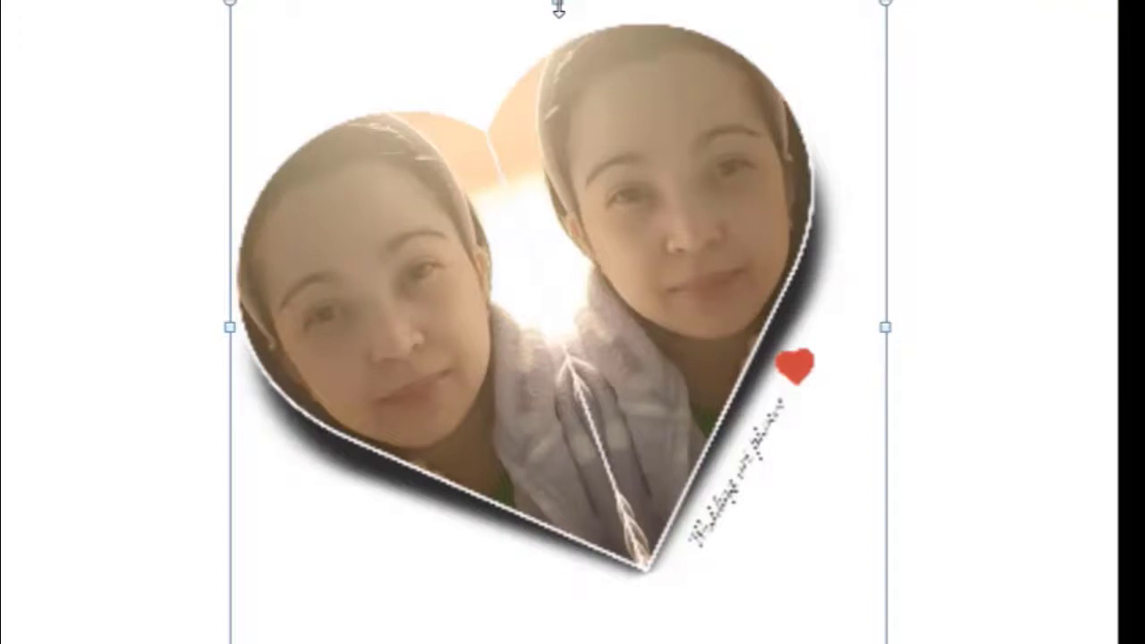
drag(557, 19, 555, 54)
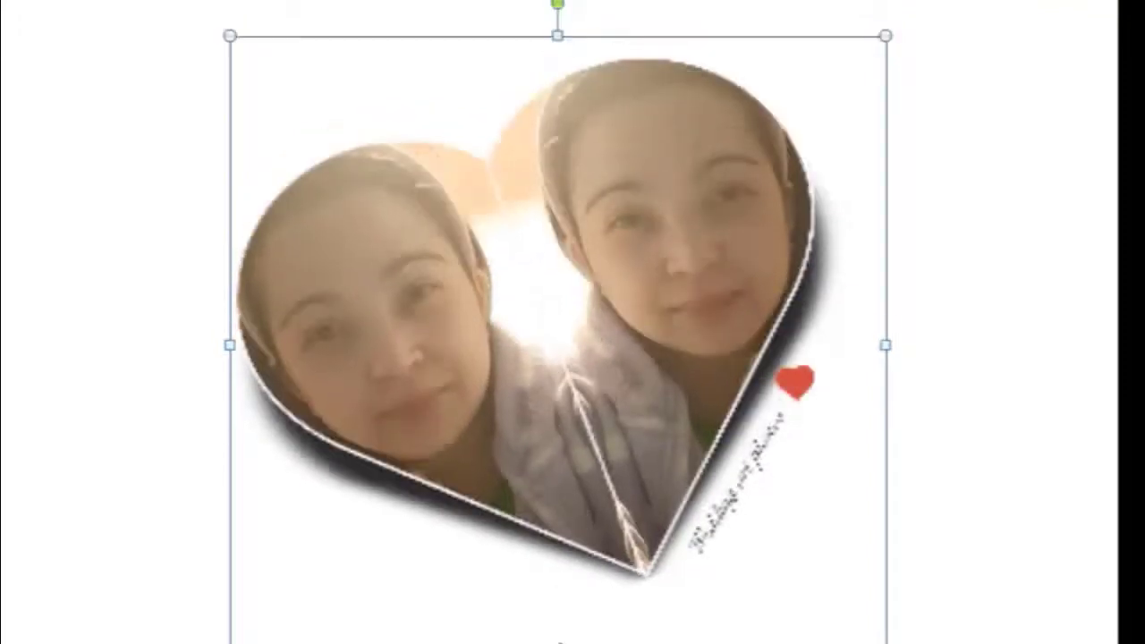
drag(558, 641, 557, 624)
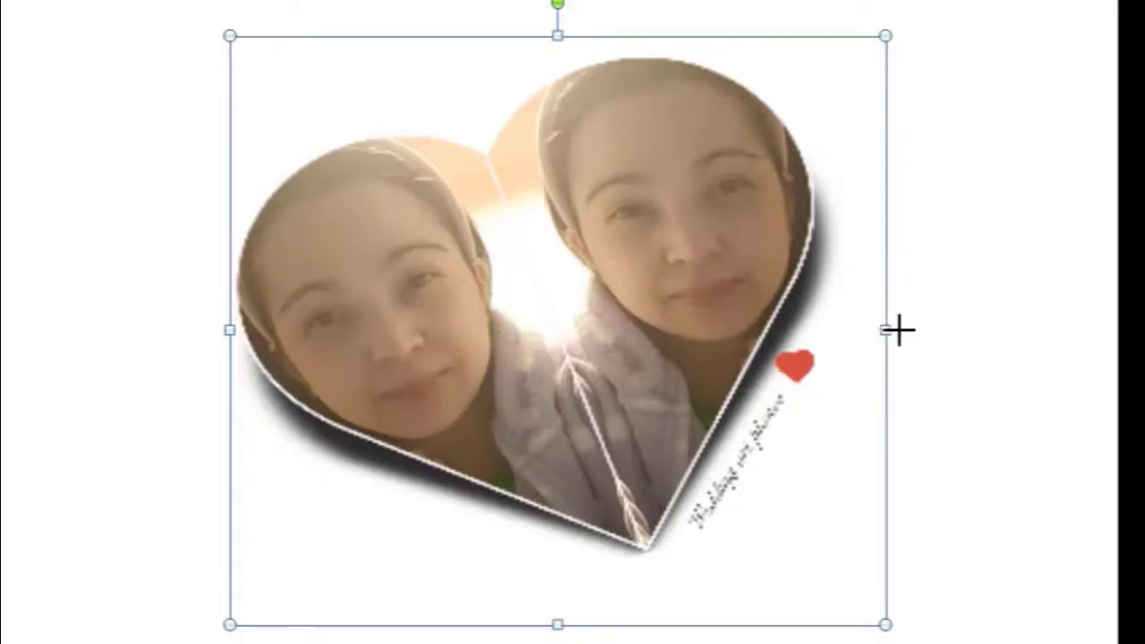
drag(885, 327, 964, 328)
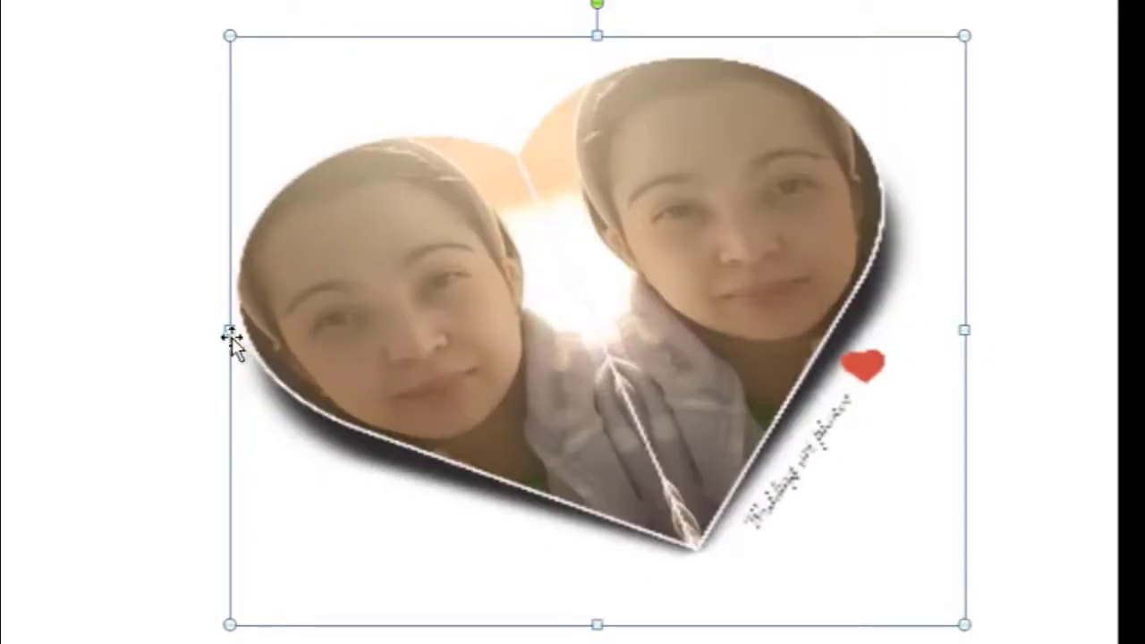
drag(229, 330, 57, 340)
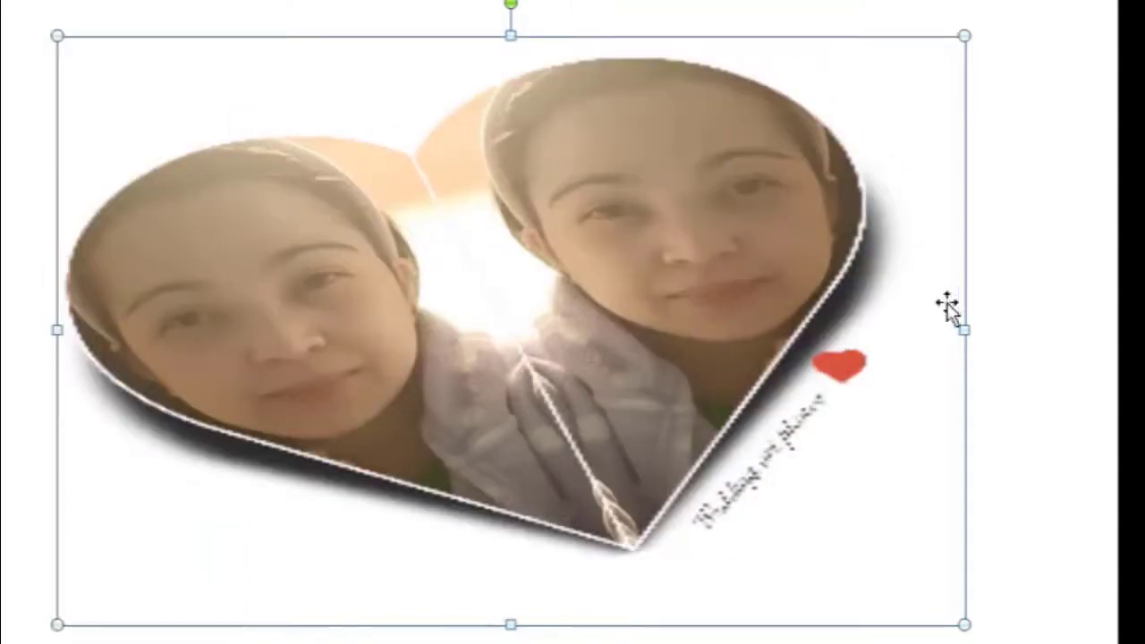
drag(965, 328, 1034, 329)
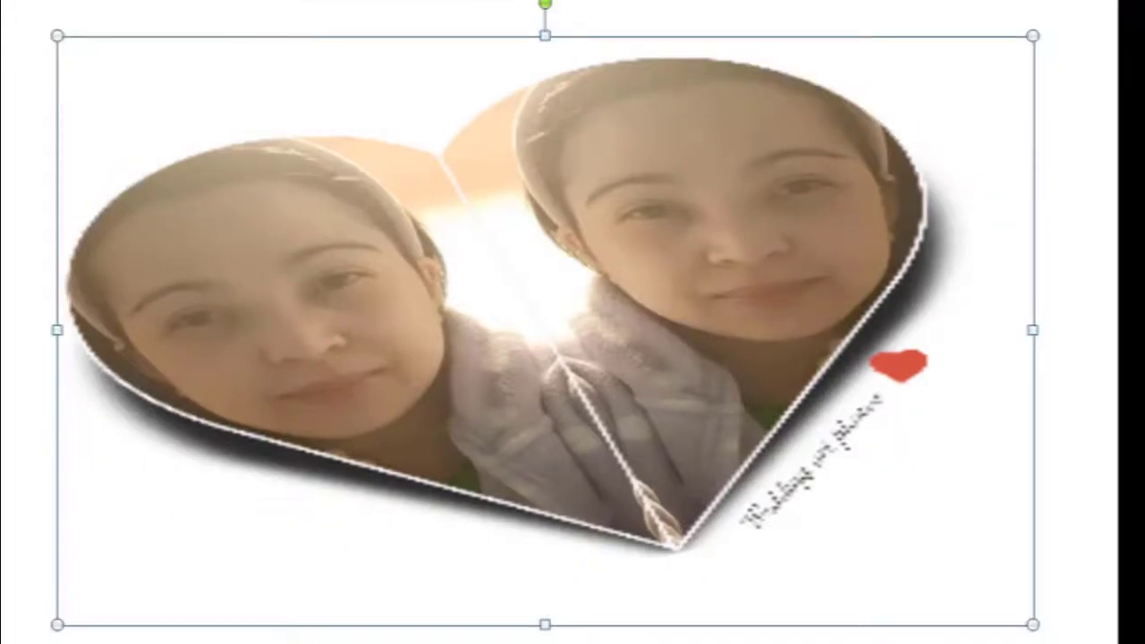
click(640, 0)
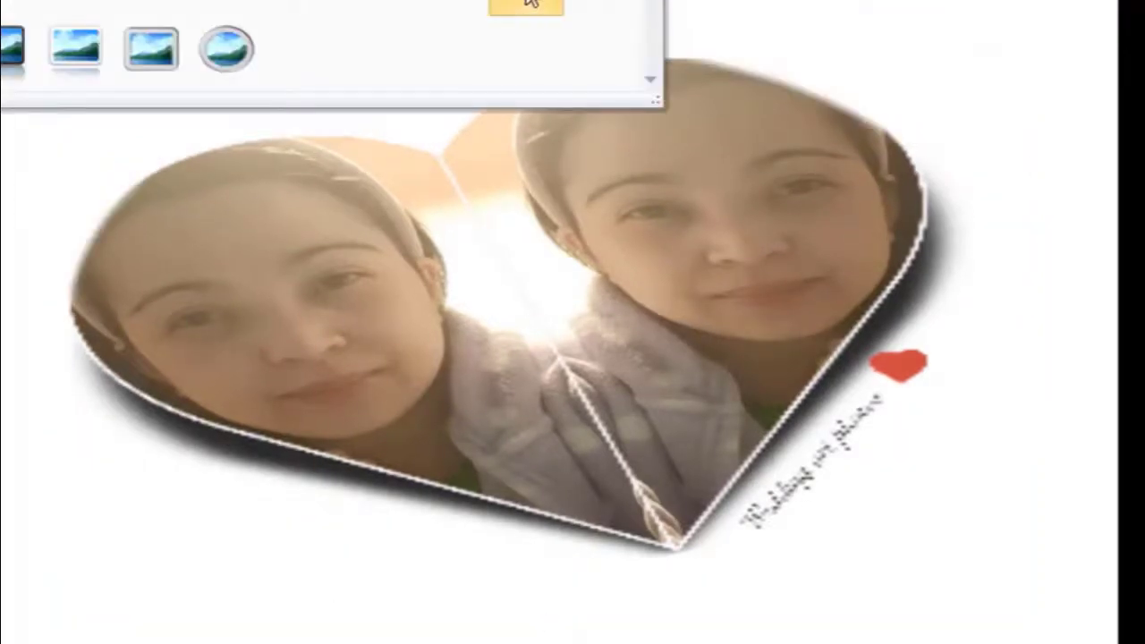
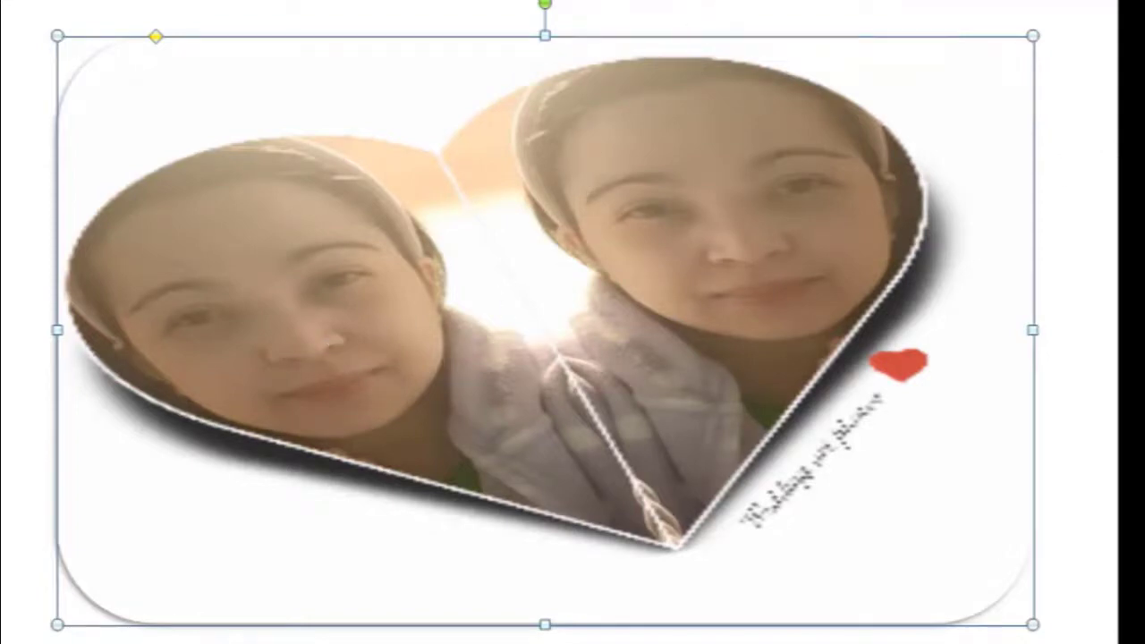
Give the heart collage's rounded frame an Accent color 2, 11 pt red glow and deselect it
click(748, 2)
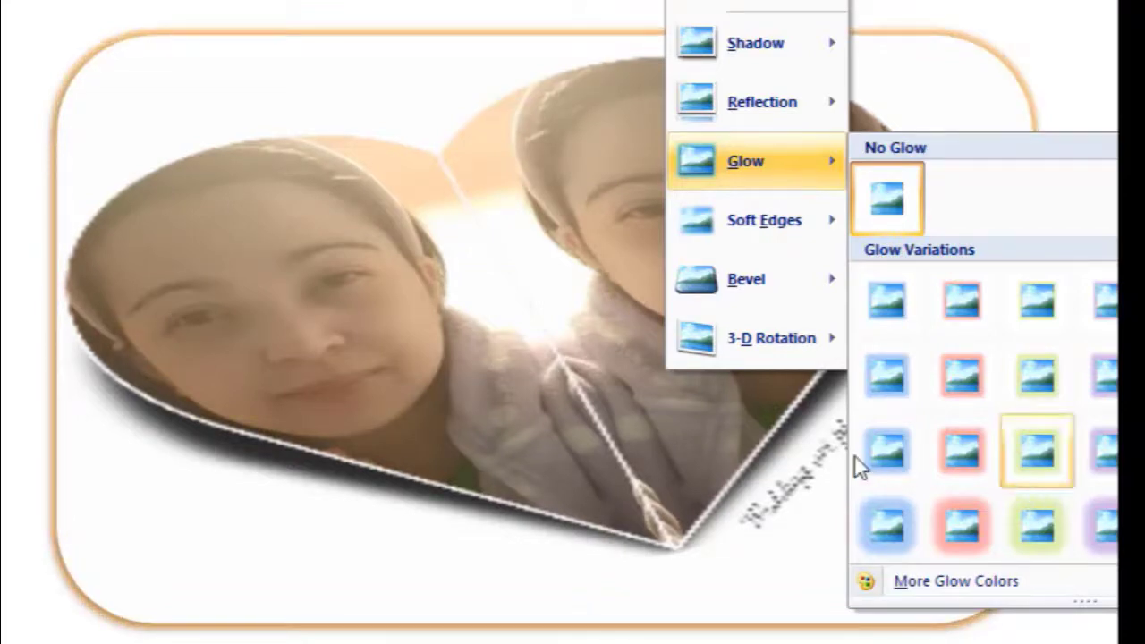
click(960, 461)
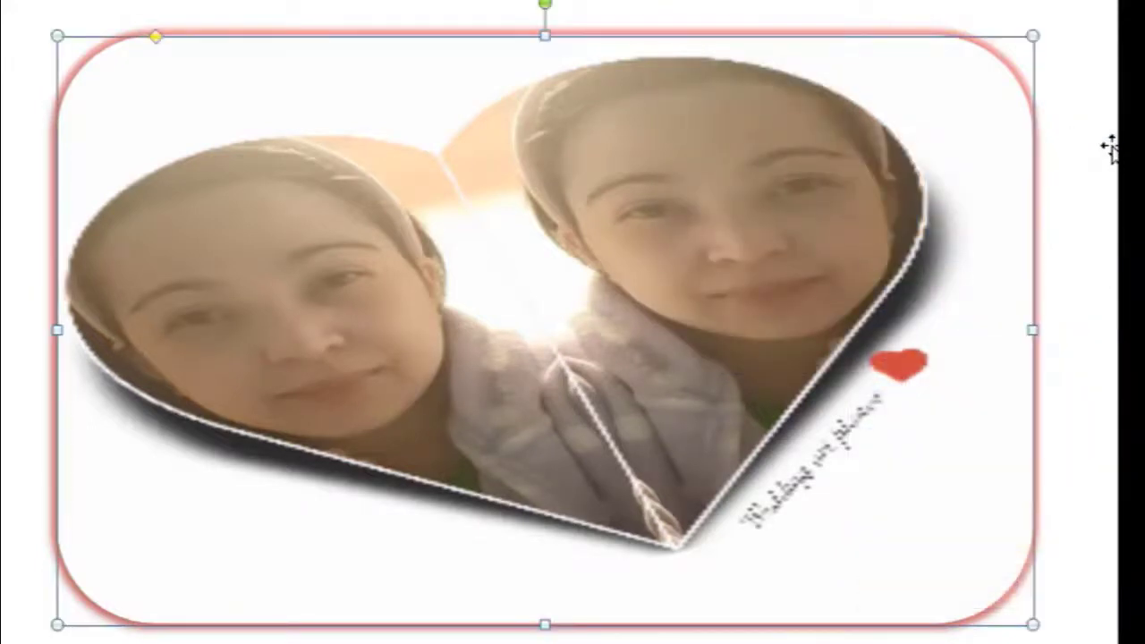
click(1113, 155)
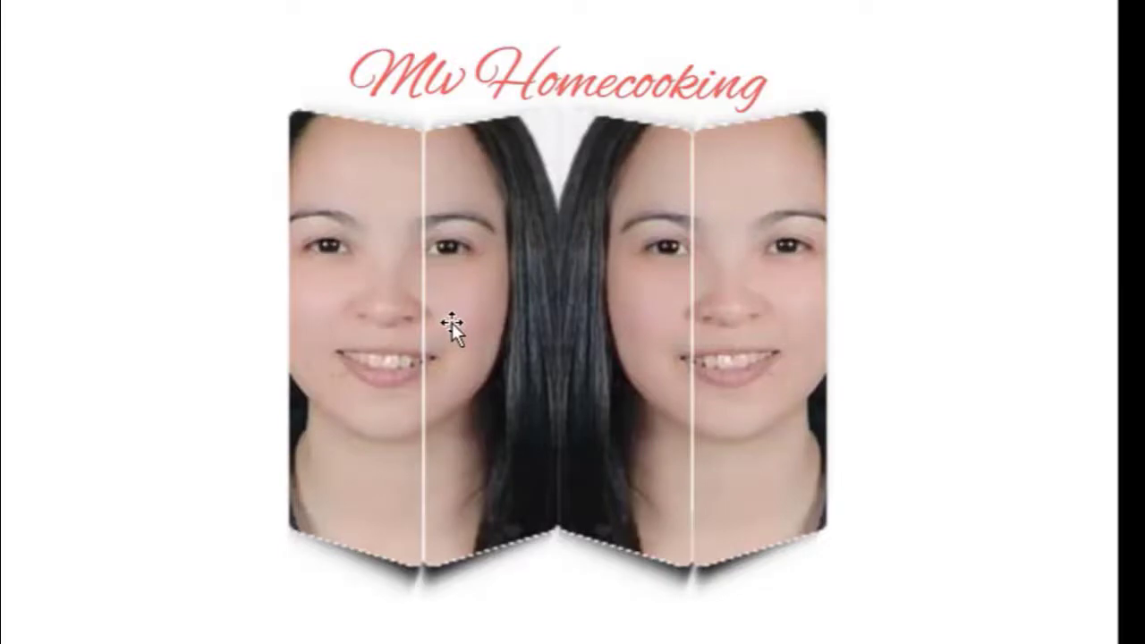
Stretch the mirrored Mlv Homecooking picture outward on both sides to span most of the page
click(452, 324)
drag(266, 327, 49, 351)
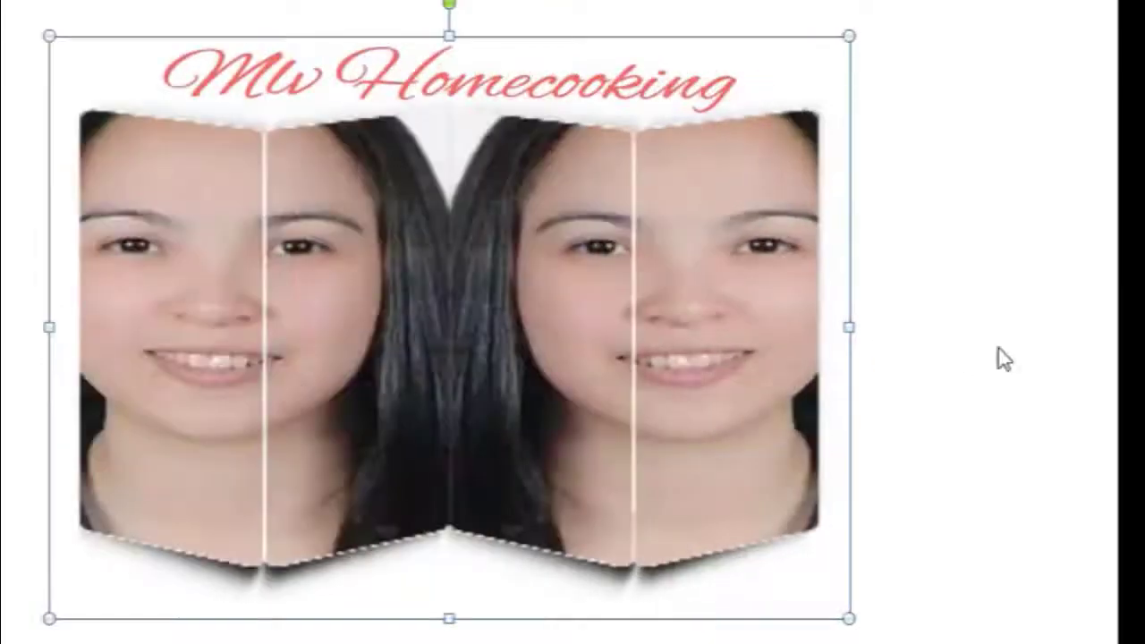
drag(849, 328, 1060, 342)
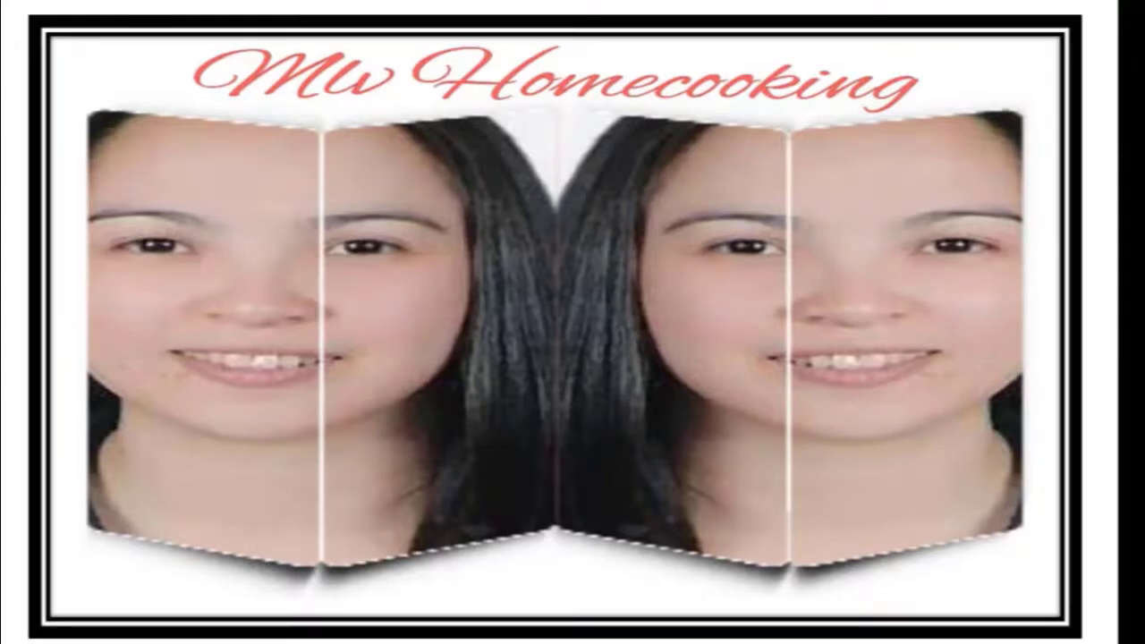
click(275, 41)
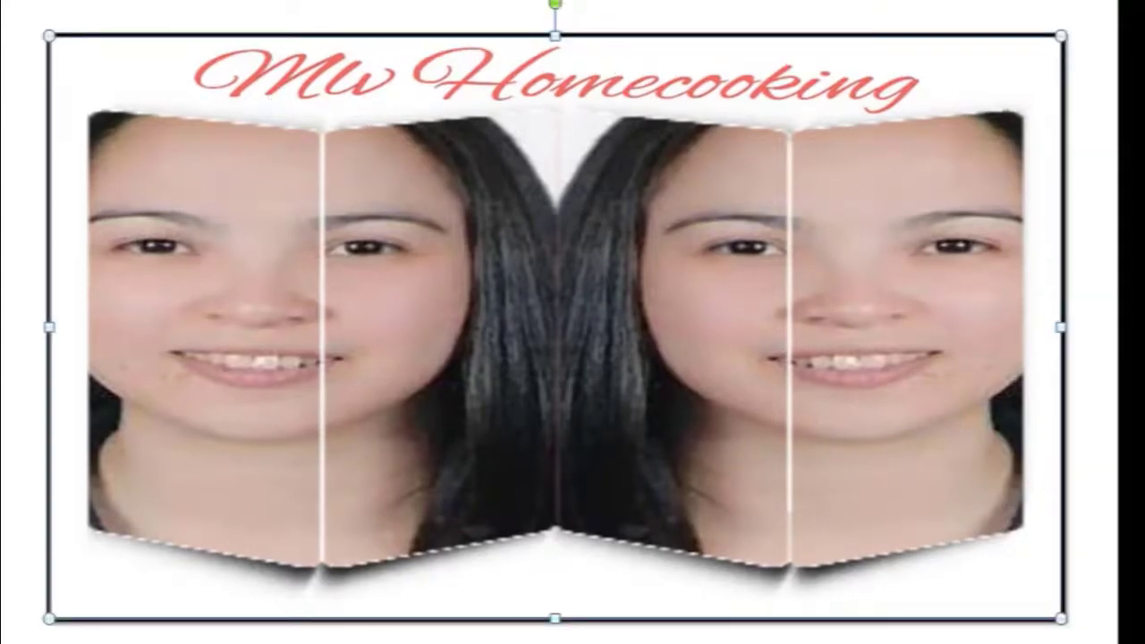
click(658, 4)
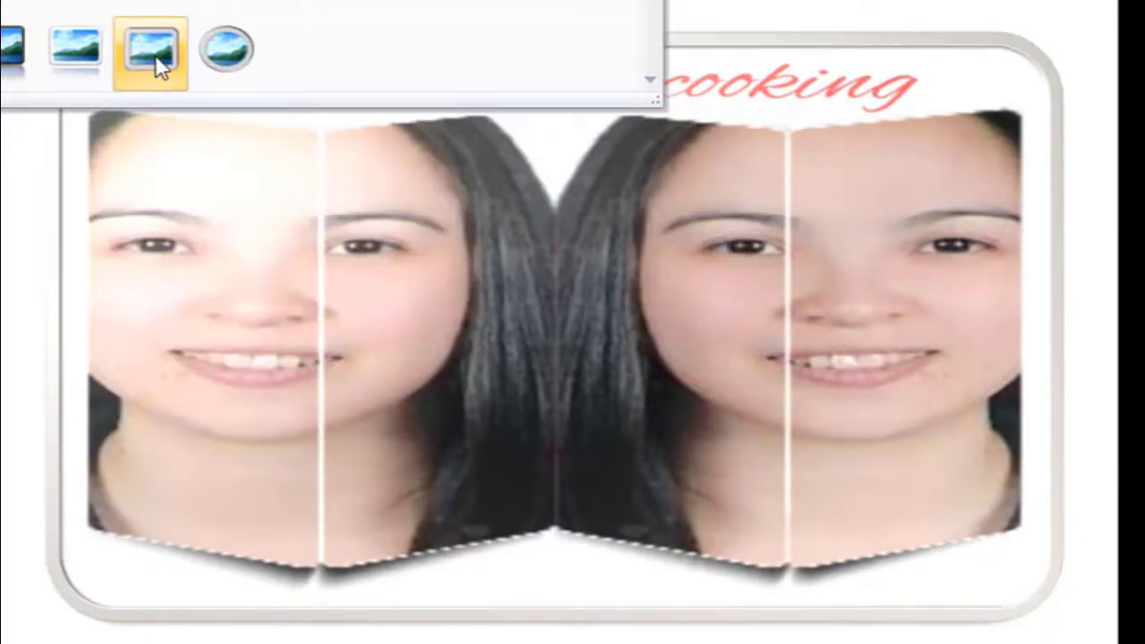
Give the mirrored picture a rounded white frame style and a Circle bevel
click(155, 59)
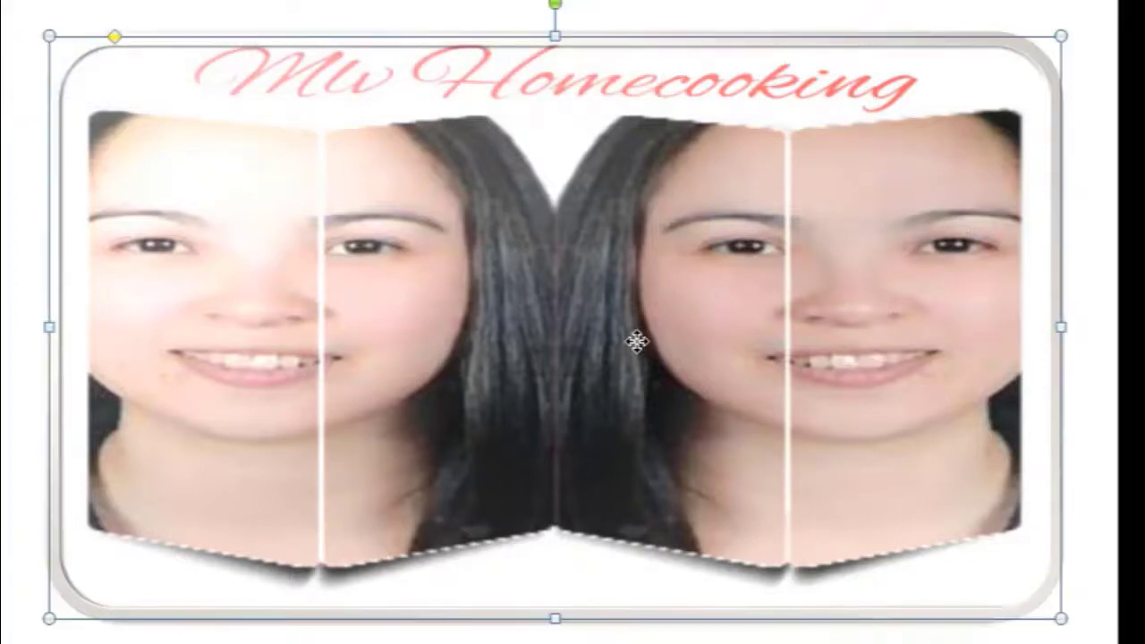
click(706, 2)
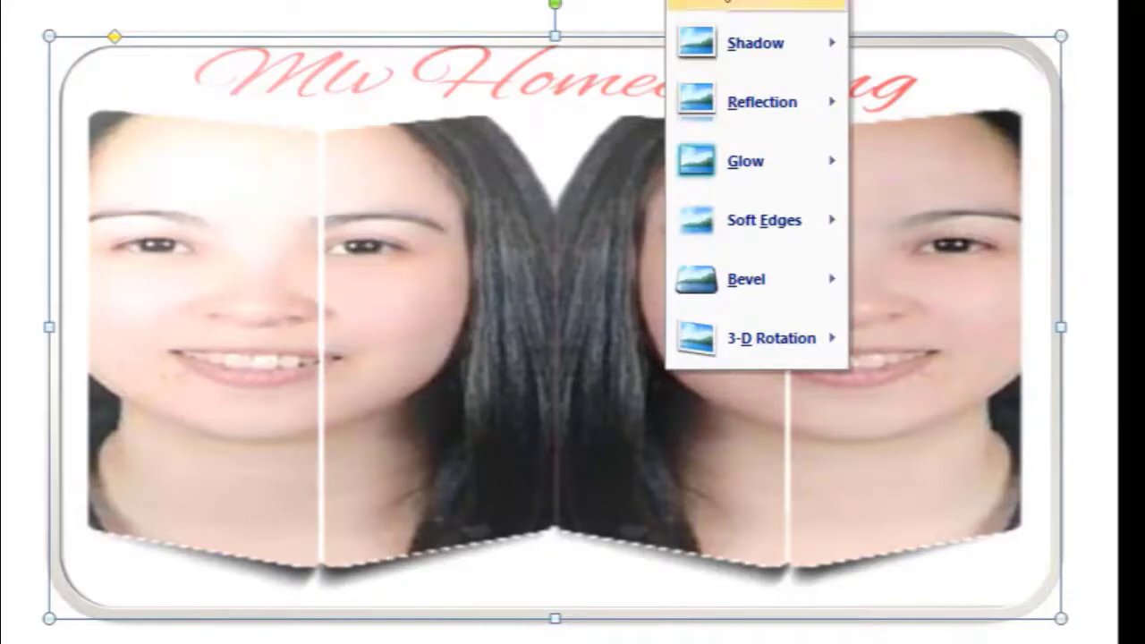
mouse_move(756, 4)
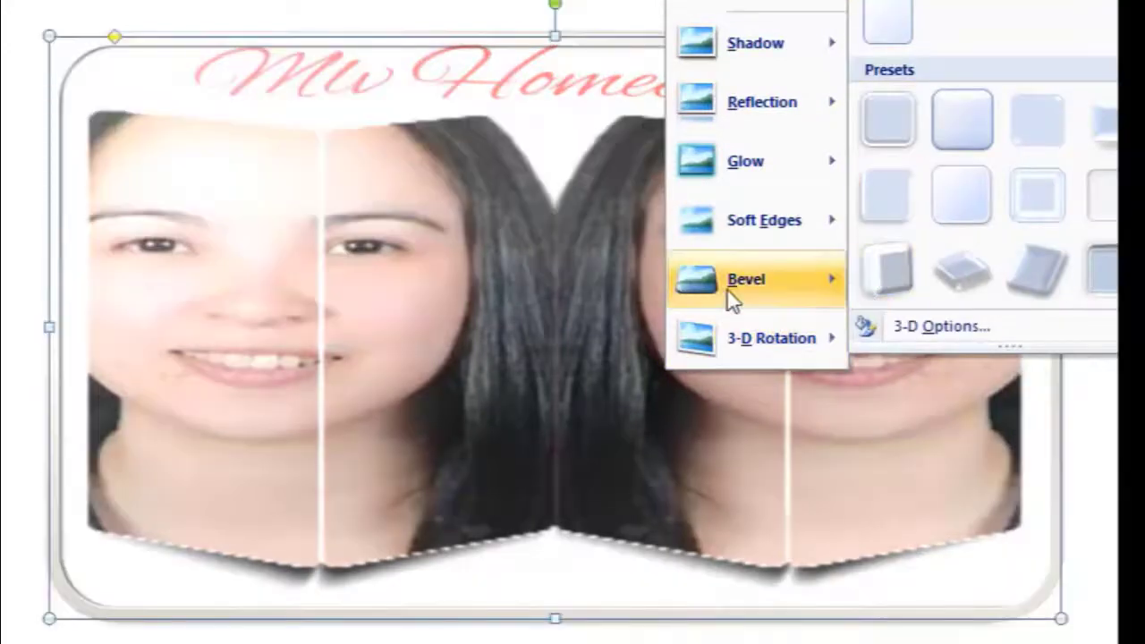
mouse_move(728, 290)
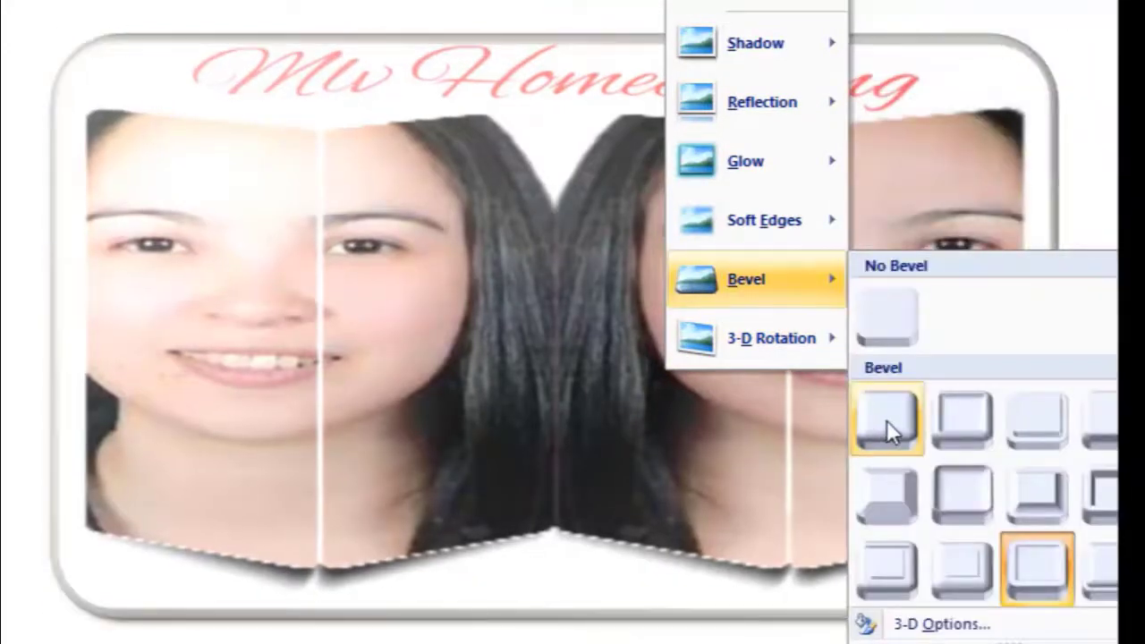
click(887, 420)
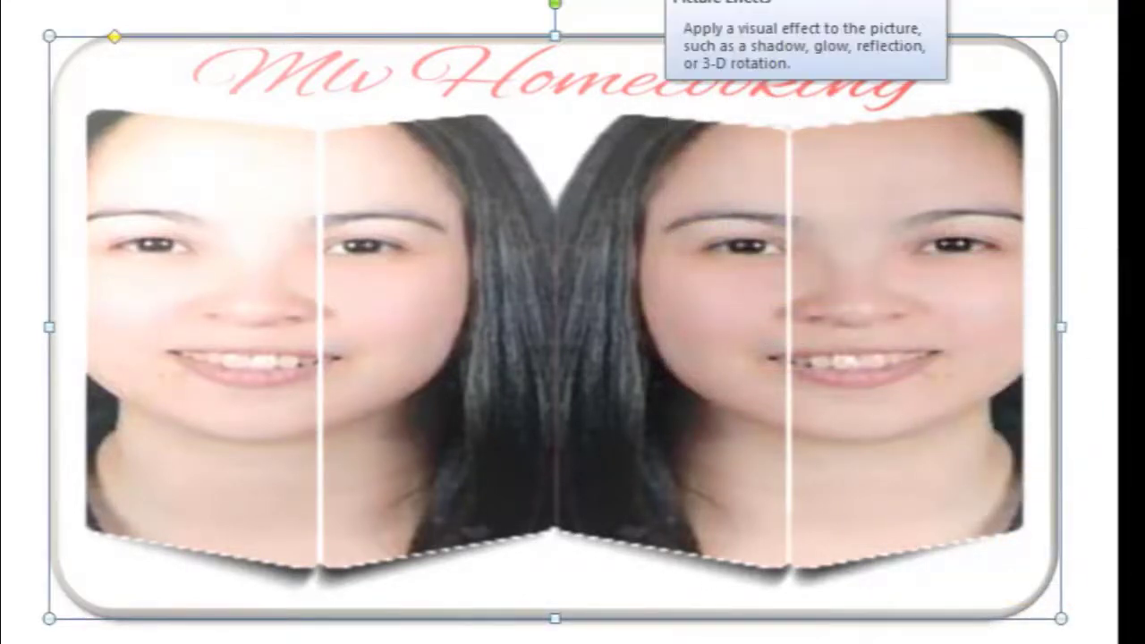
Change the picture's bevel from Circle to Soft Round
click(749, 2)
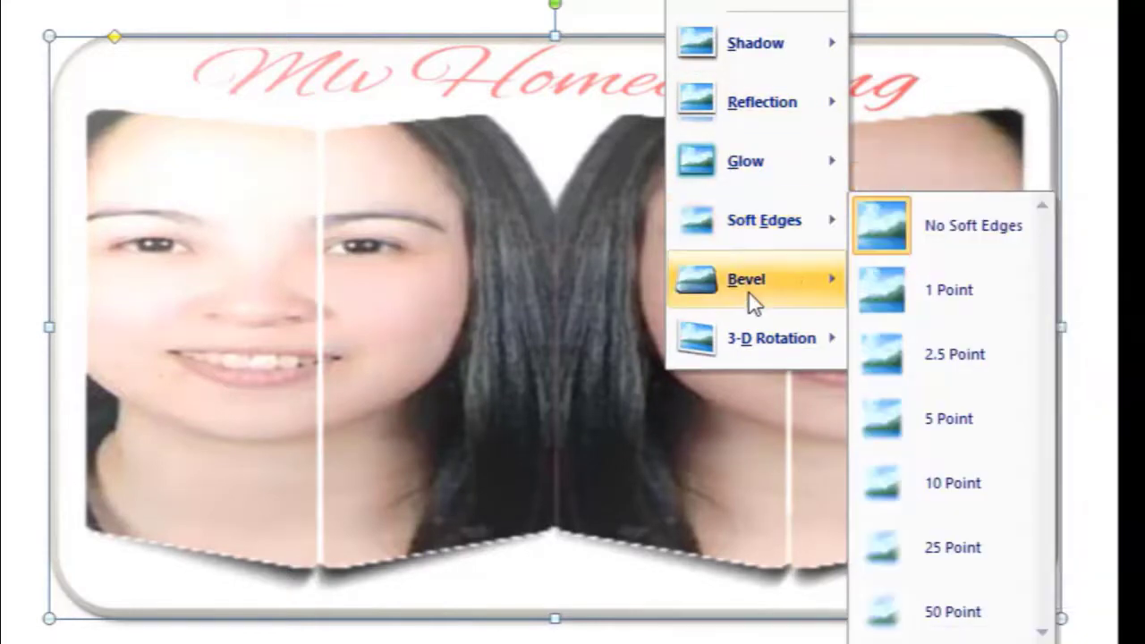
mouse_move(748, 283)
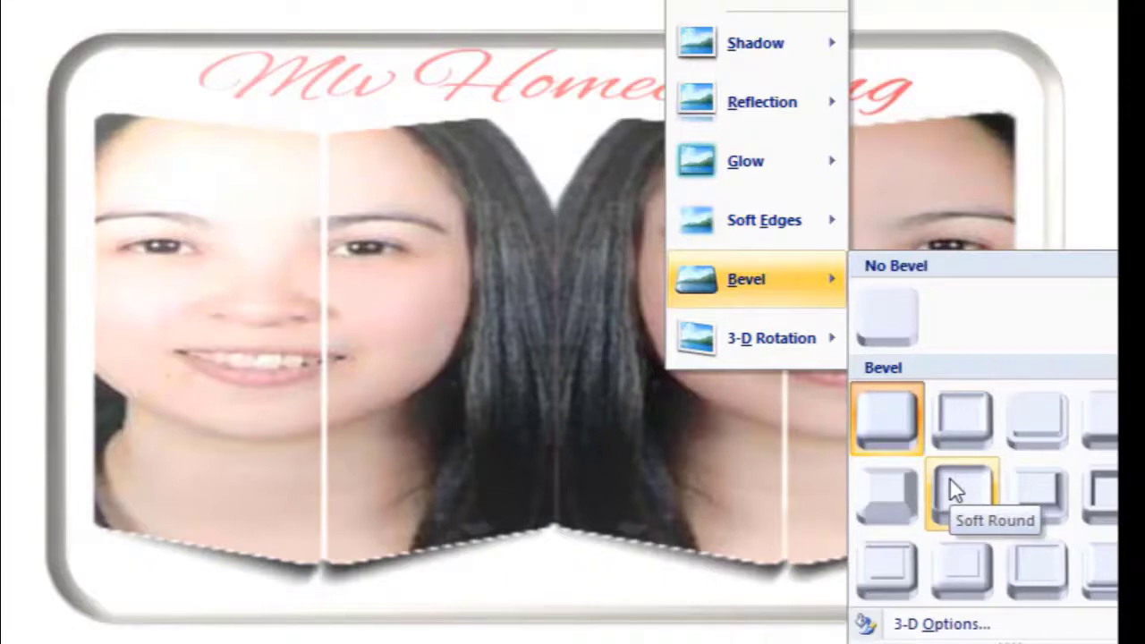
click(949, 477)
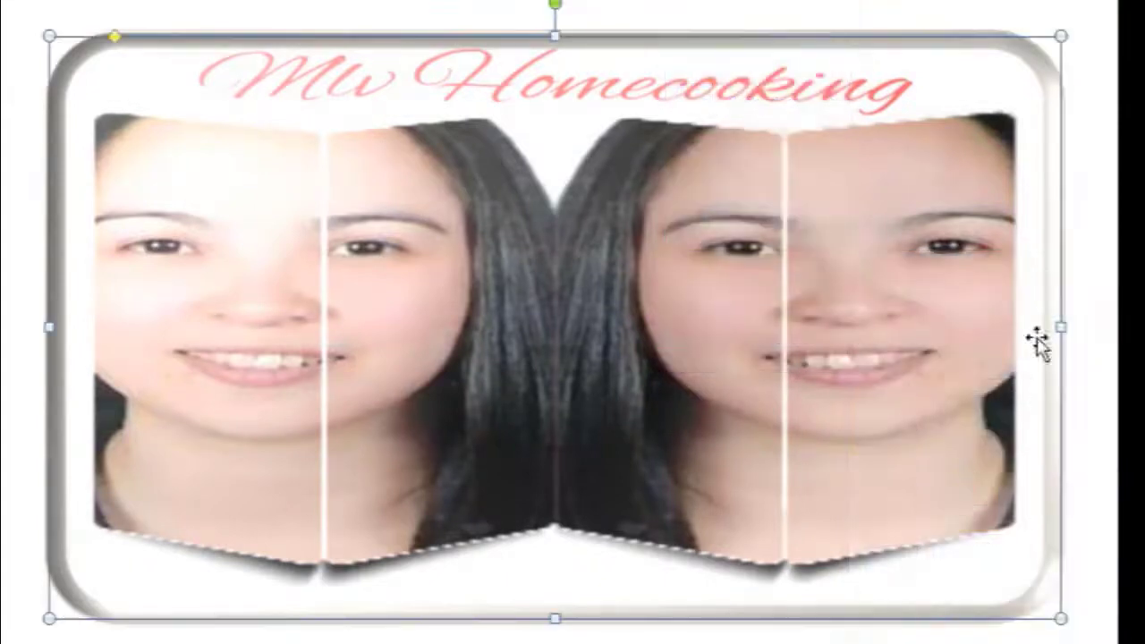
Deselect and reselect the bevelled picture several times to inspect its frame
click(1113, 229)
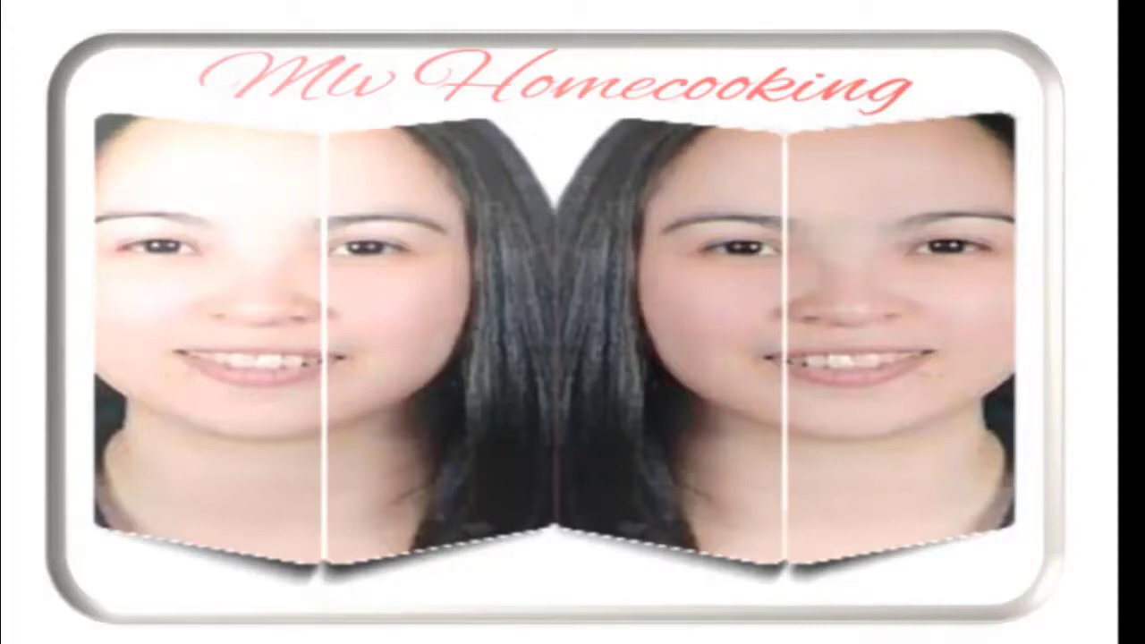
click(1024, 187)
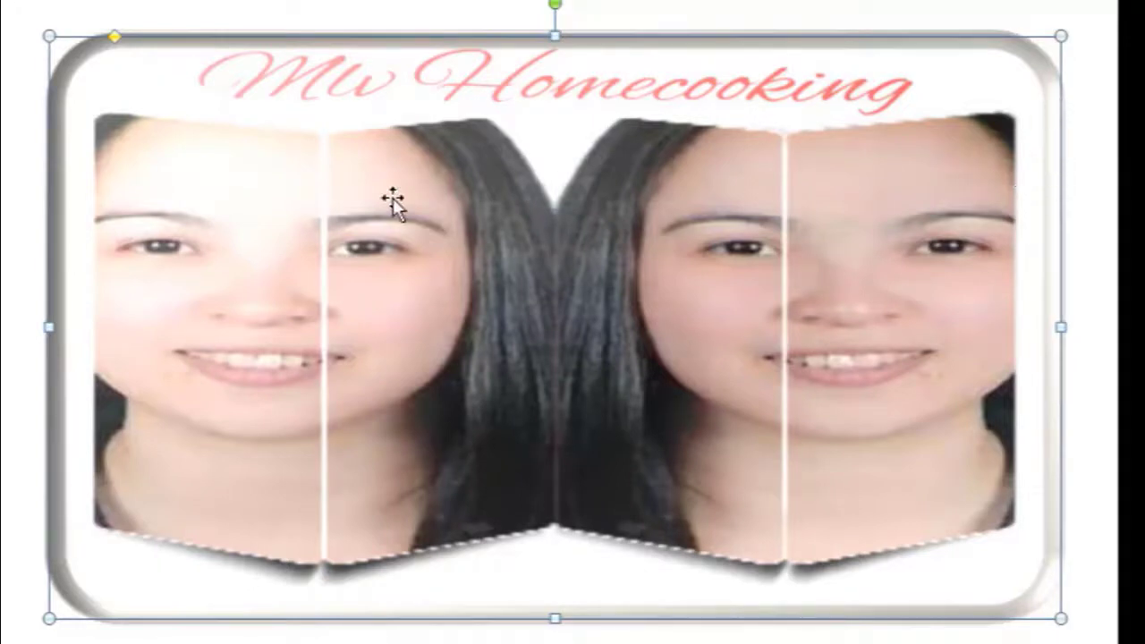
click(4, 152)
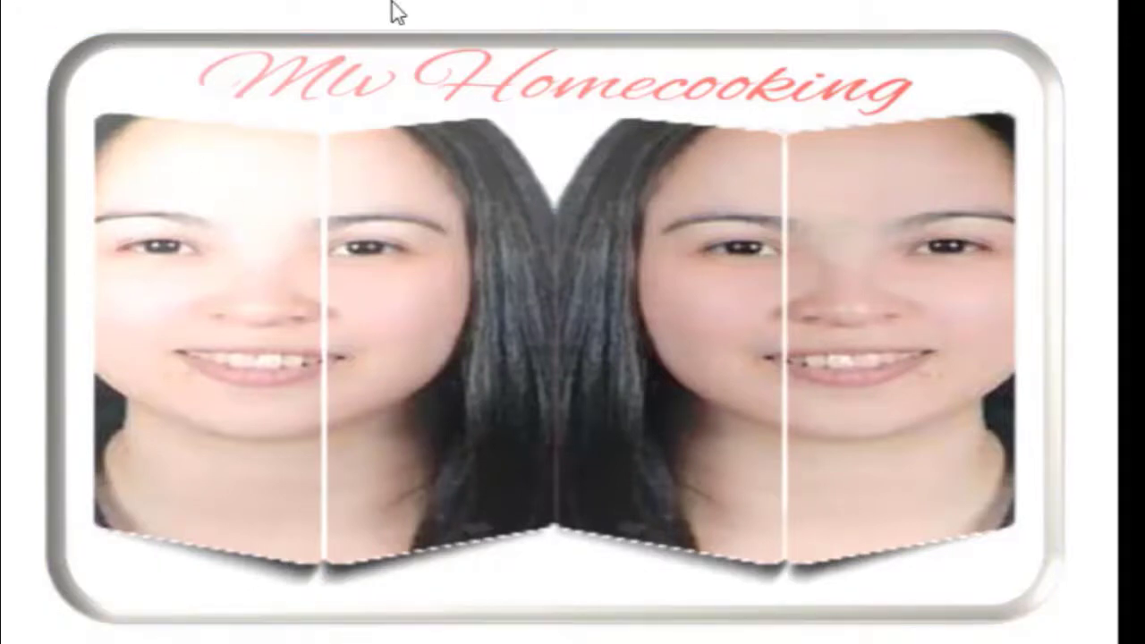
click(485, 247)
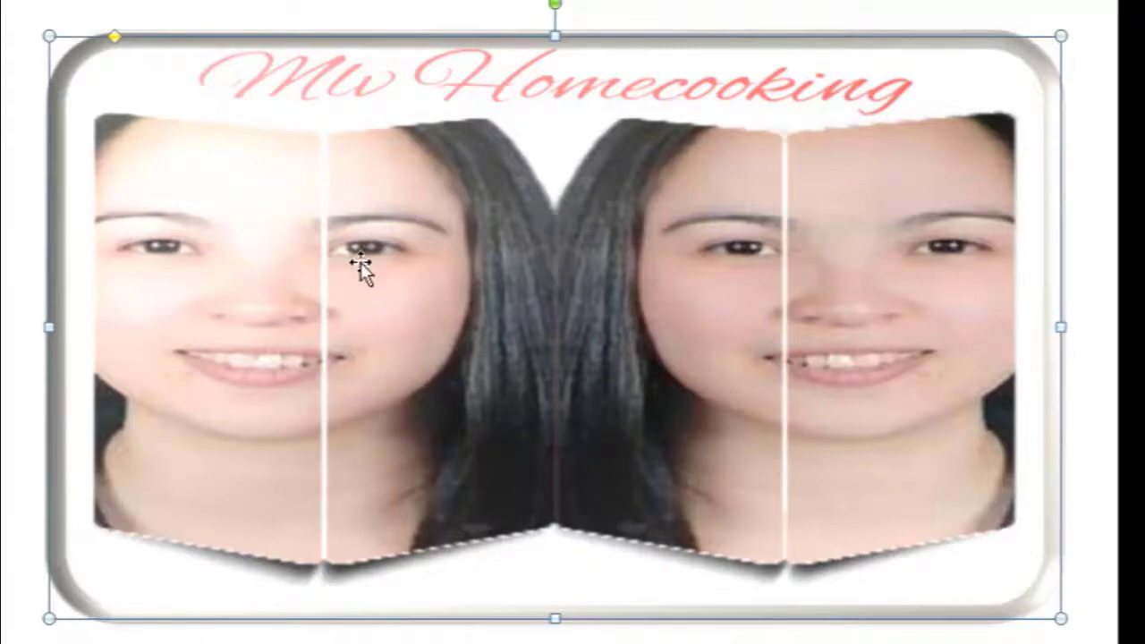
click(18, 256)
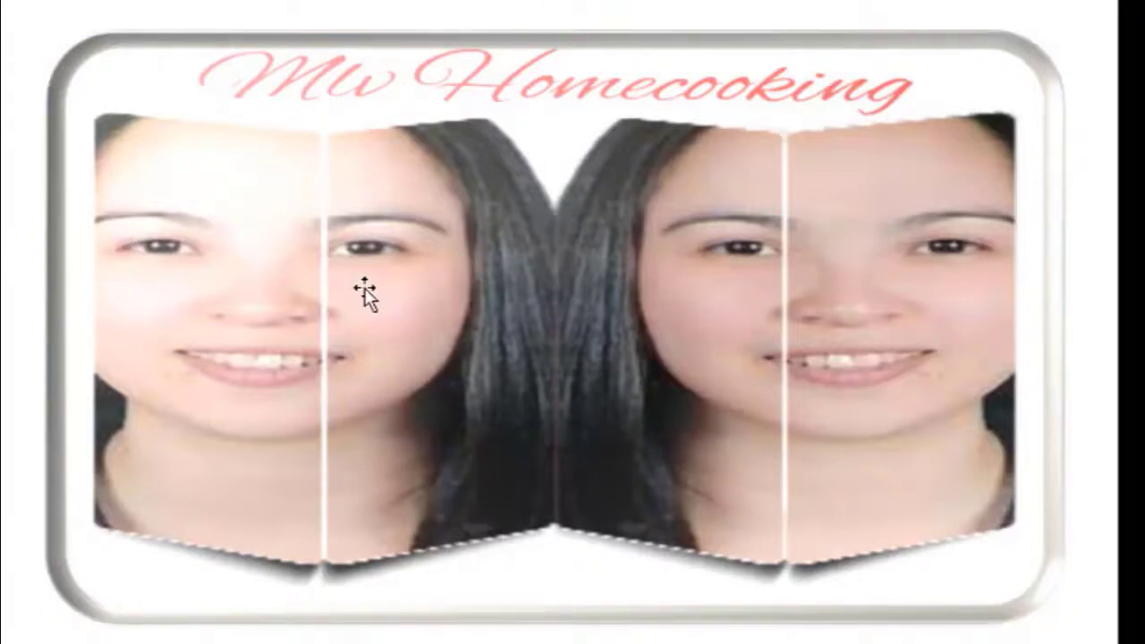
click(366, 293)
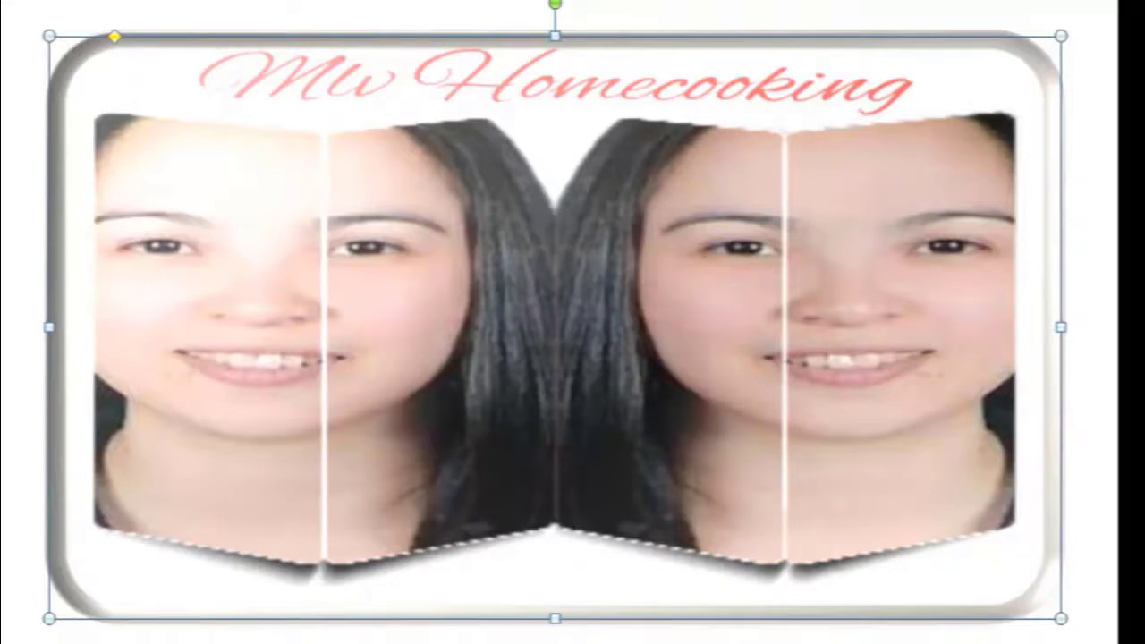
Browse the Glow options for the picture and close them without choosing one
click(756, 2)
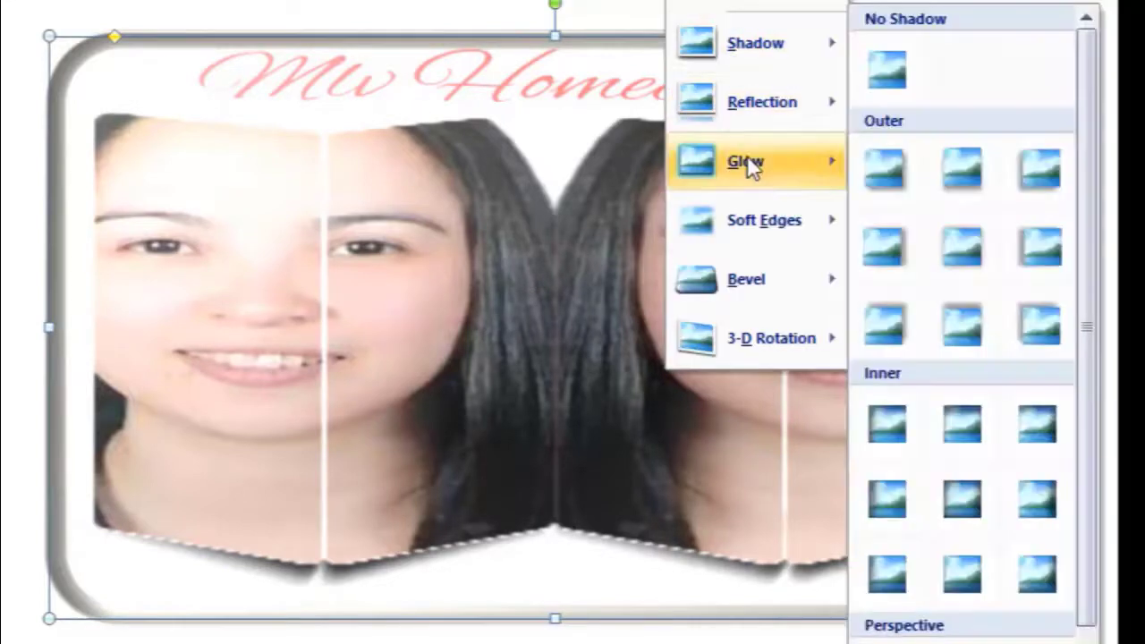
mouse_move(758, 161)
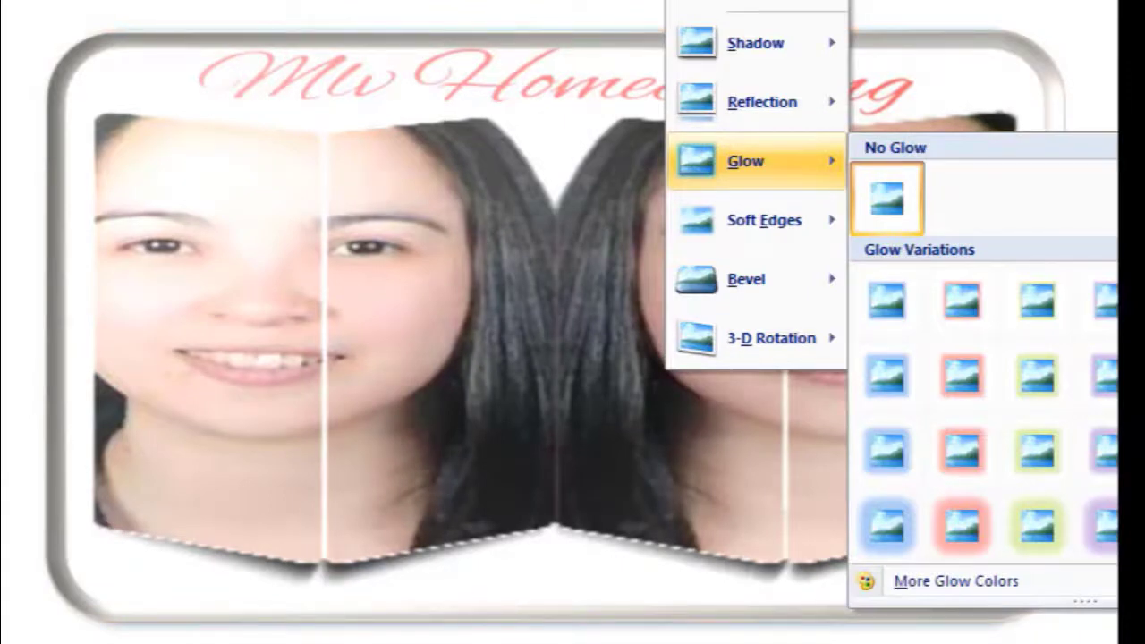
click(709, 336)
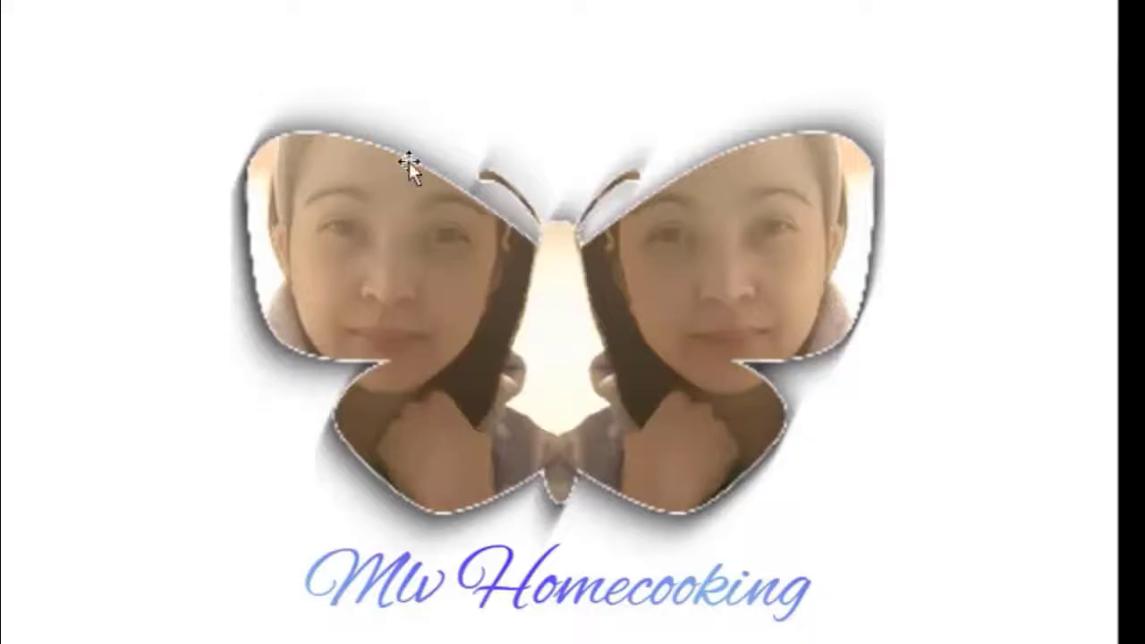
Shorten the butterfly collage from the bottom and stretch it out nearly to both page edges
click(361, 192)
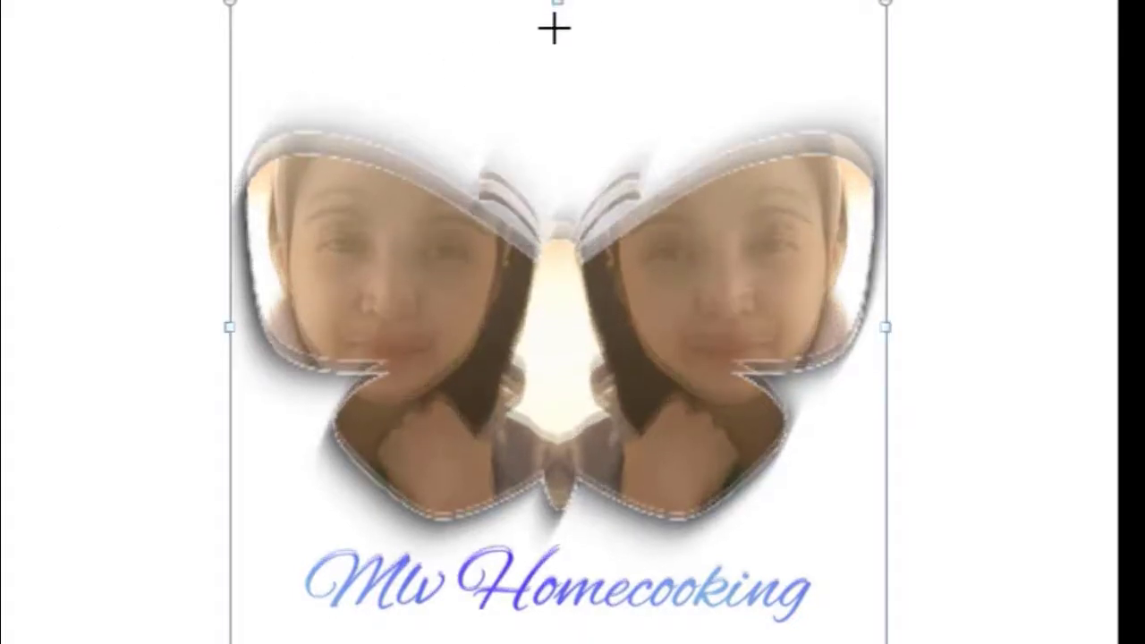
drag(553, 28, 553, 51)
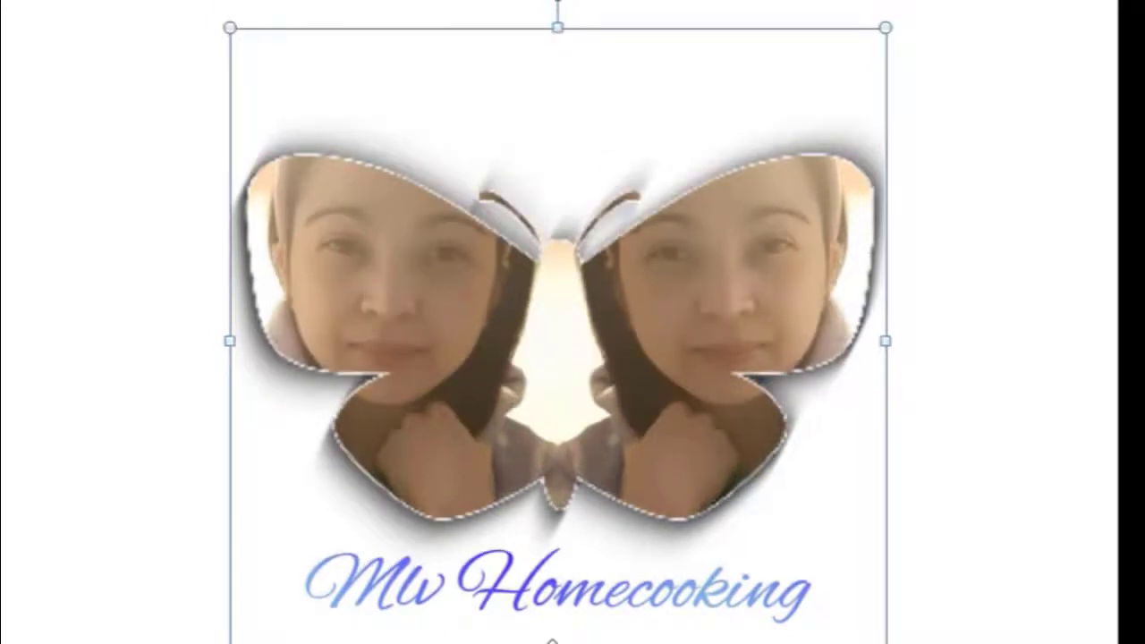
drag(552, 640, 554, 625)
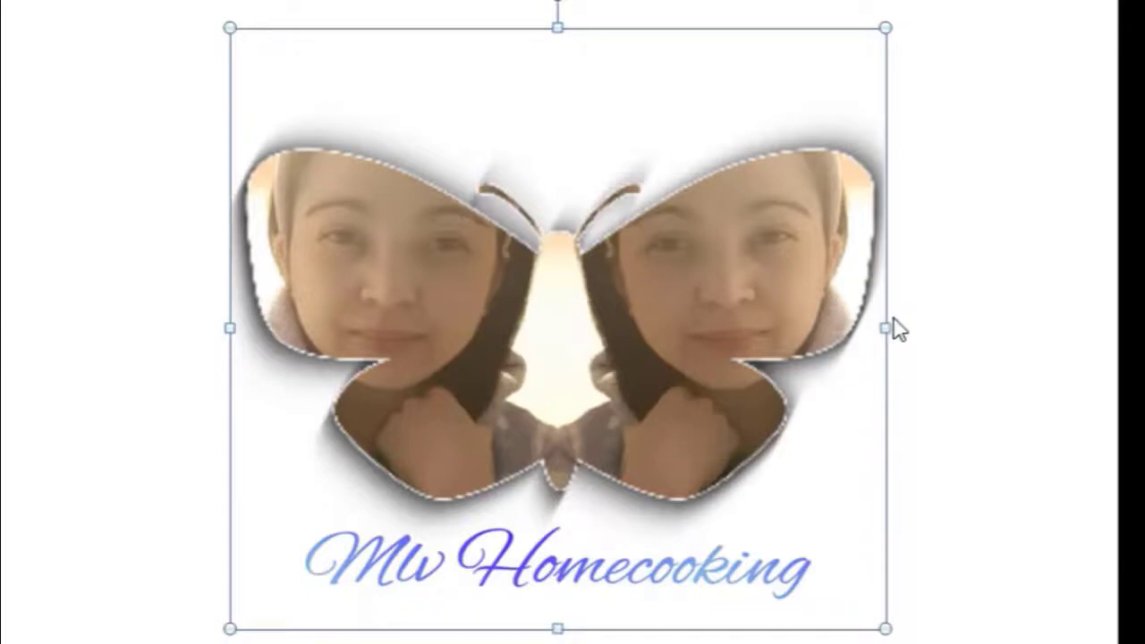
drag(880, 326, 1012, 329)
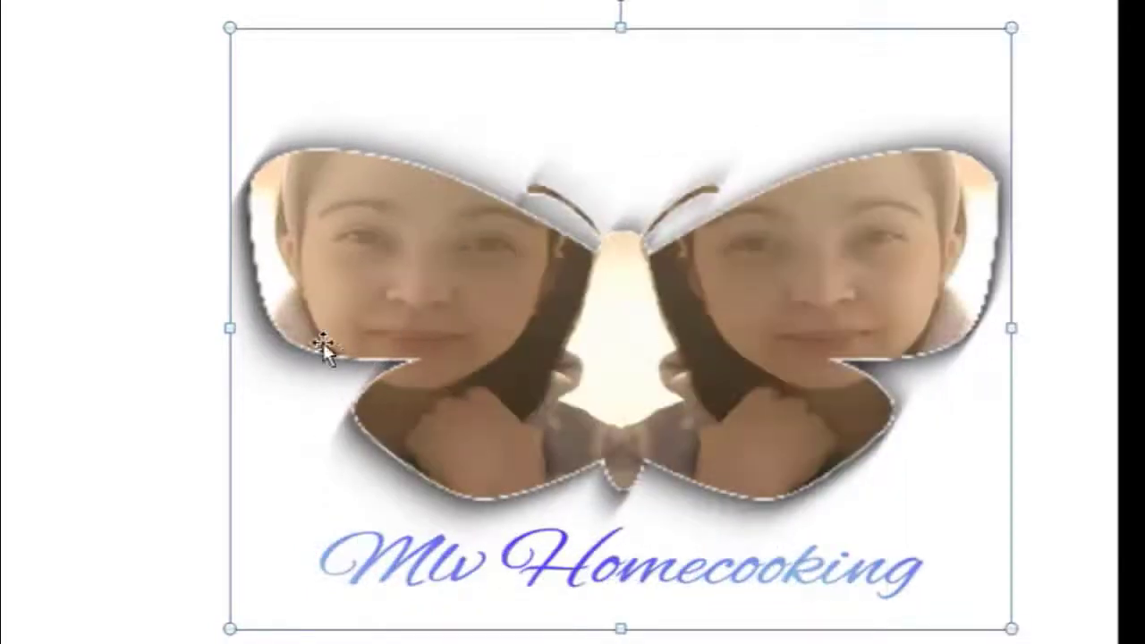
drag(231, 325, 80, 324)
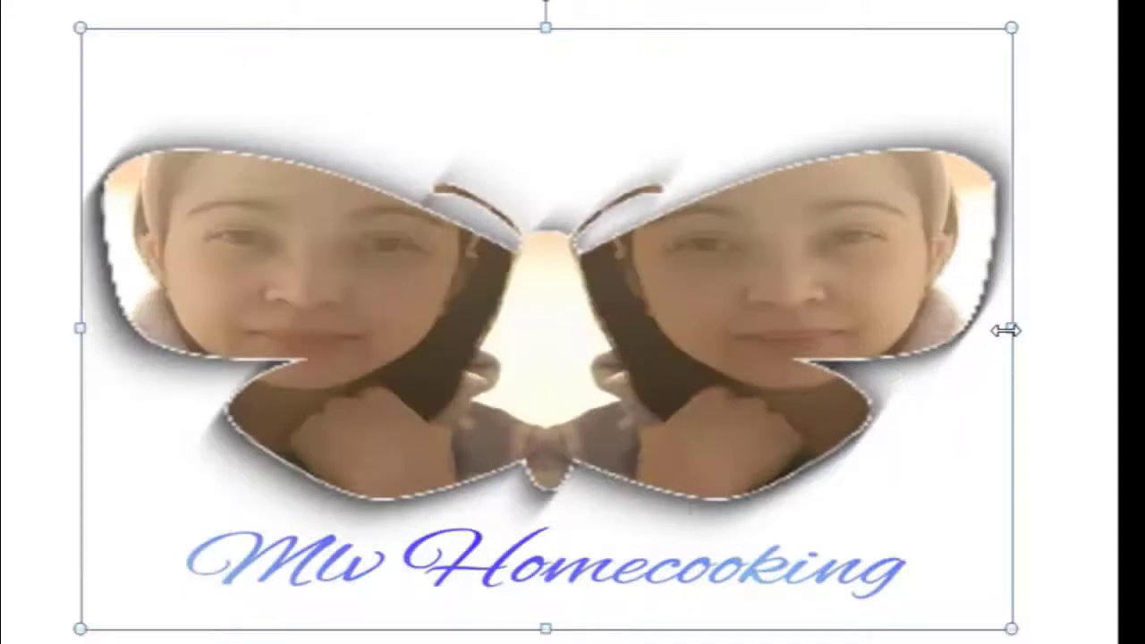
drag(1011, 328, 1064, 328)
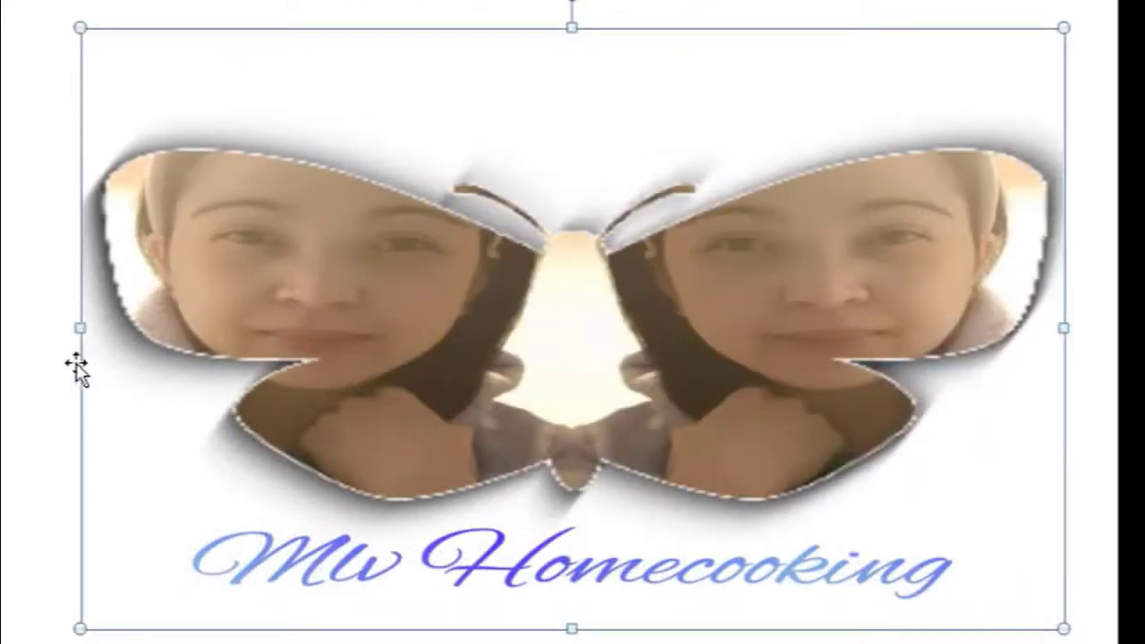
drag(80, 327, 54, 327)
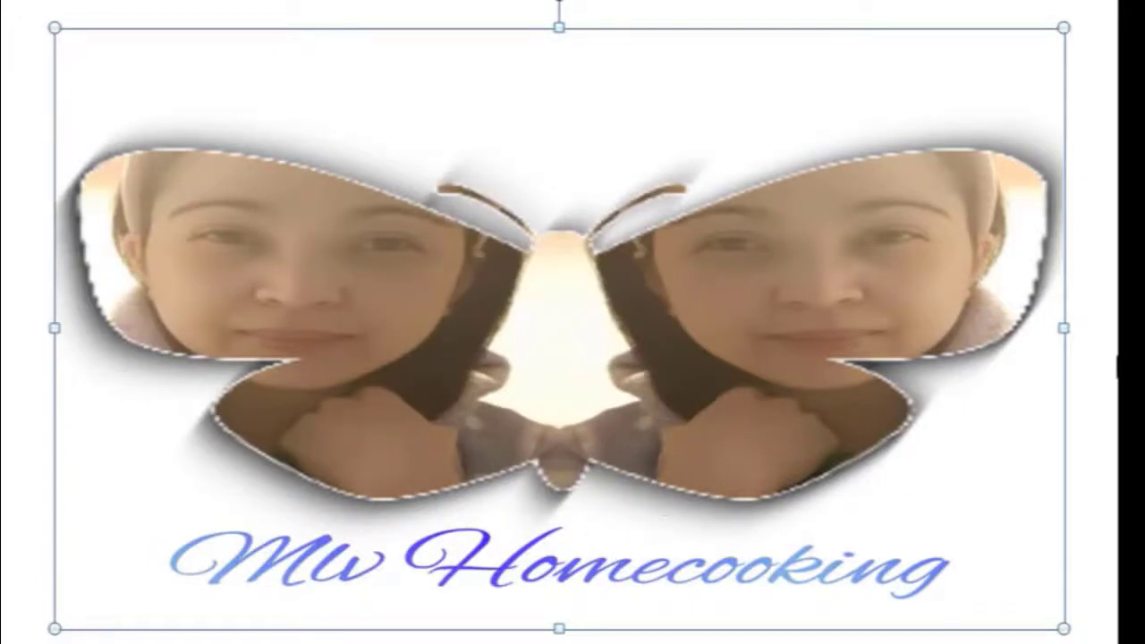
click(1087, 388)
Give the butterfly collage an Accent color 2, 11 pt red glow
click(462, 318)
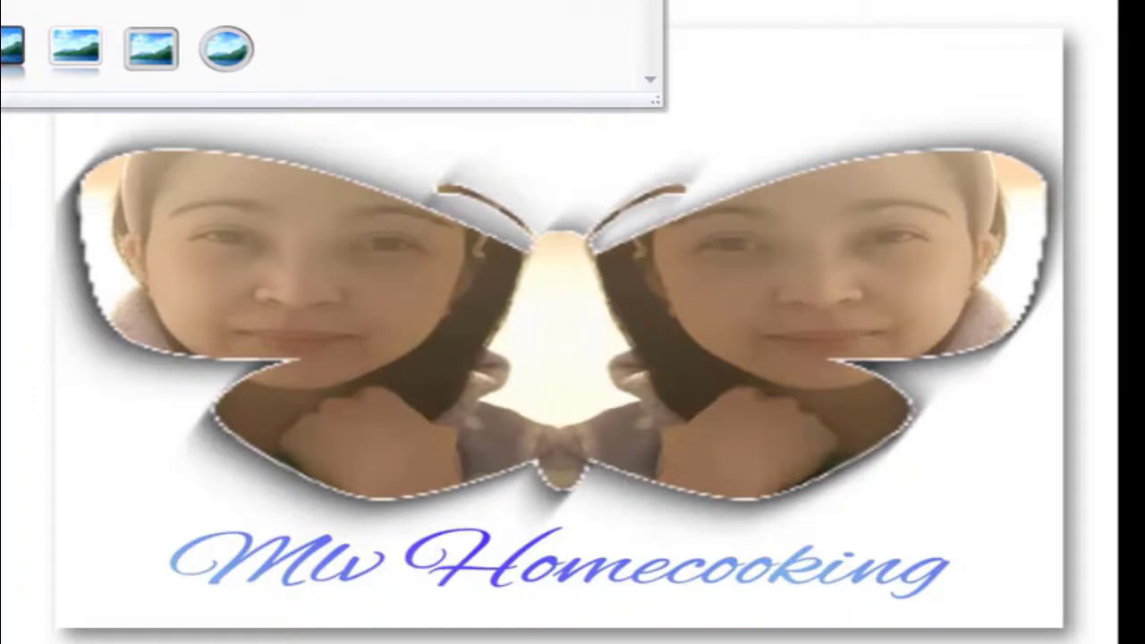
click(708, 382)
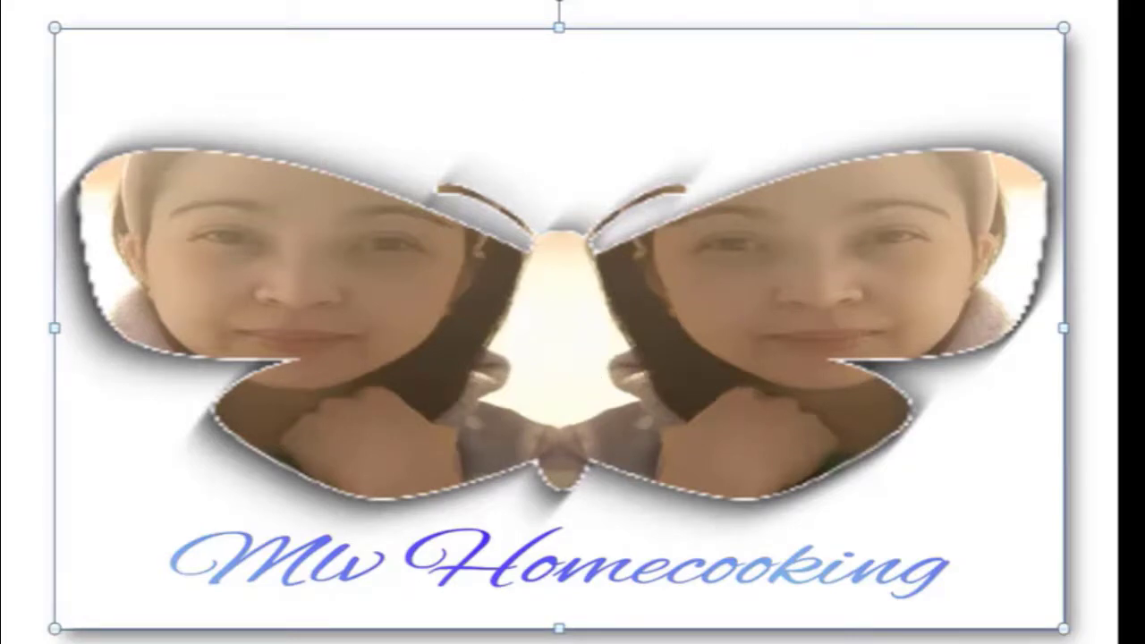
click(698, 0)
mouse_move(736, 4)
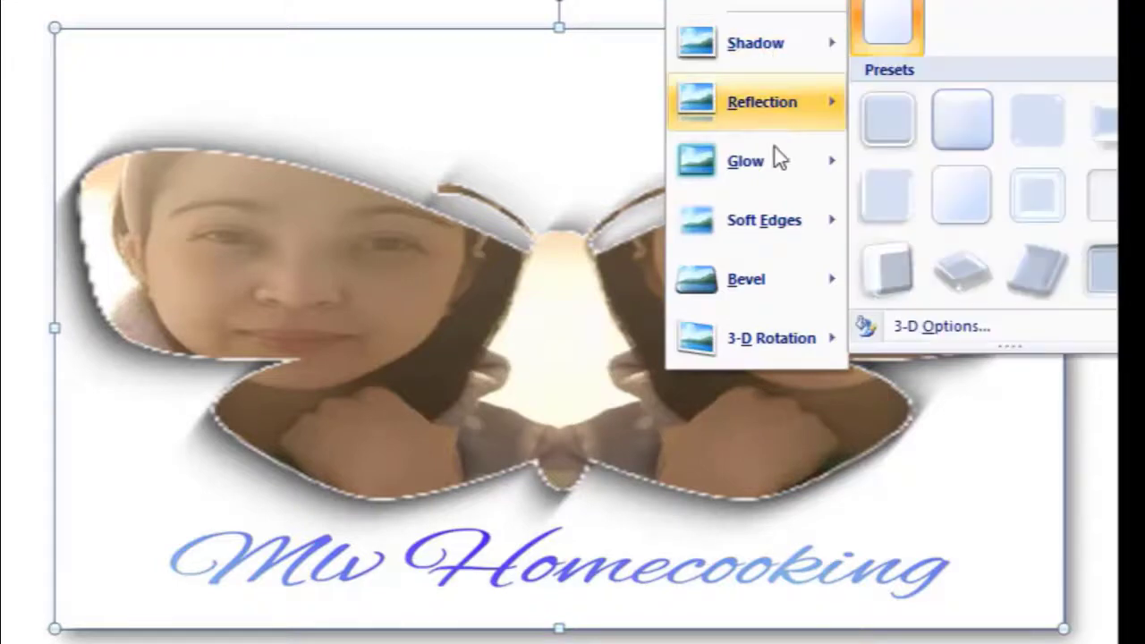
mouse_move(766, 170)
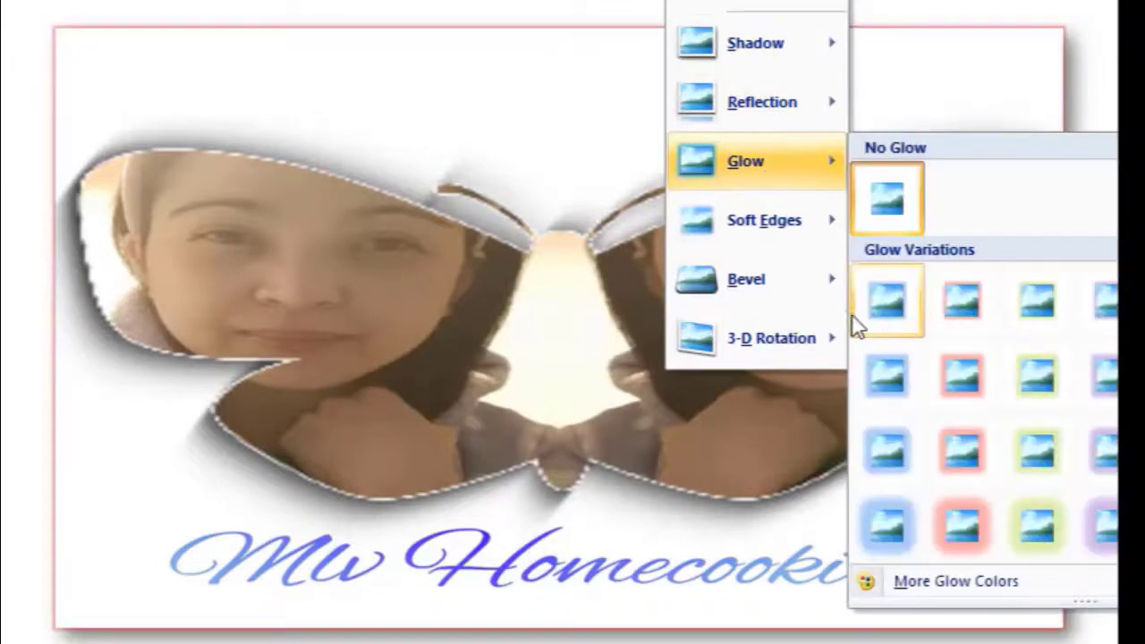
click(957, 445)
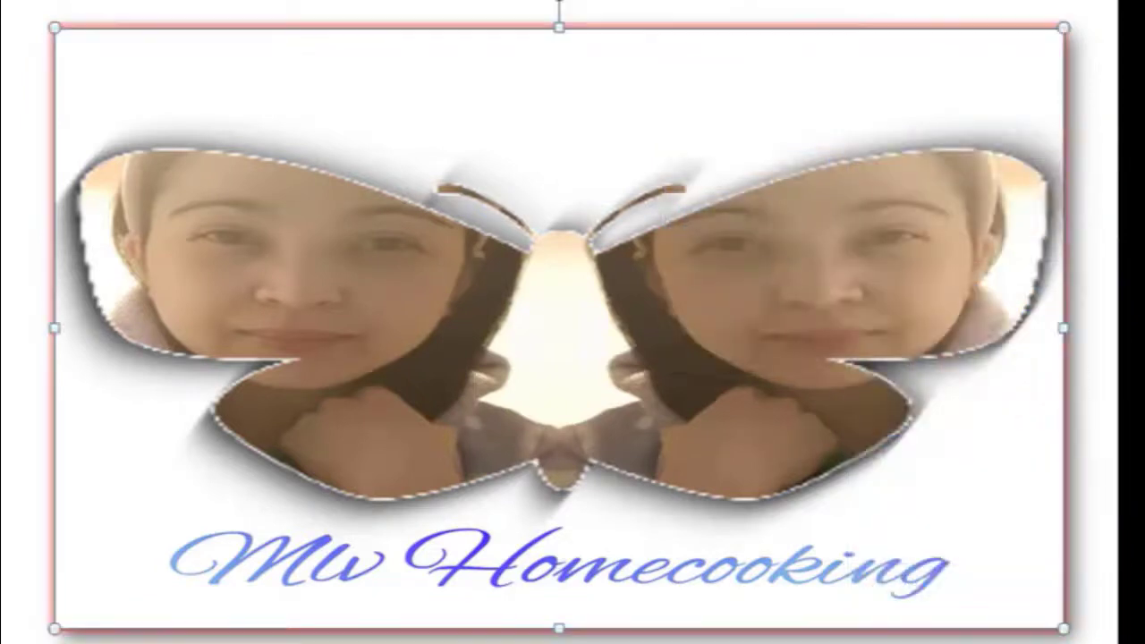
click(2, 416)
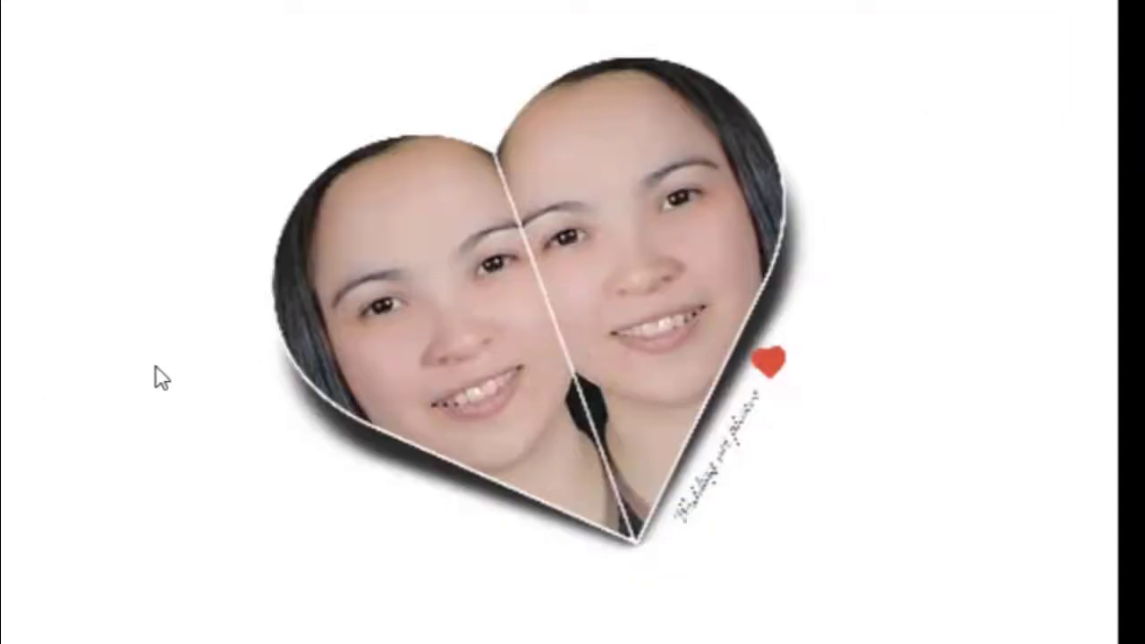
click(336, 342)
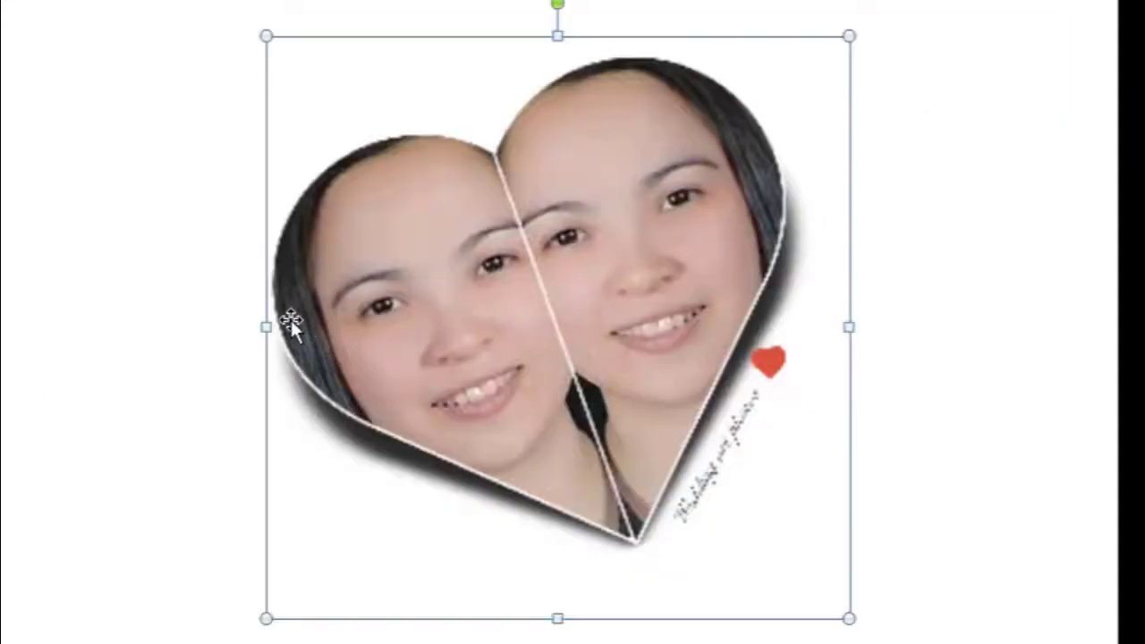
Stretch the heart collage outward on both sides to fill most of the page width
drag(266, 327, 93, 335)
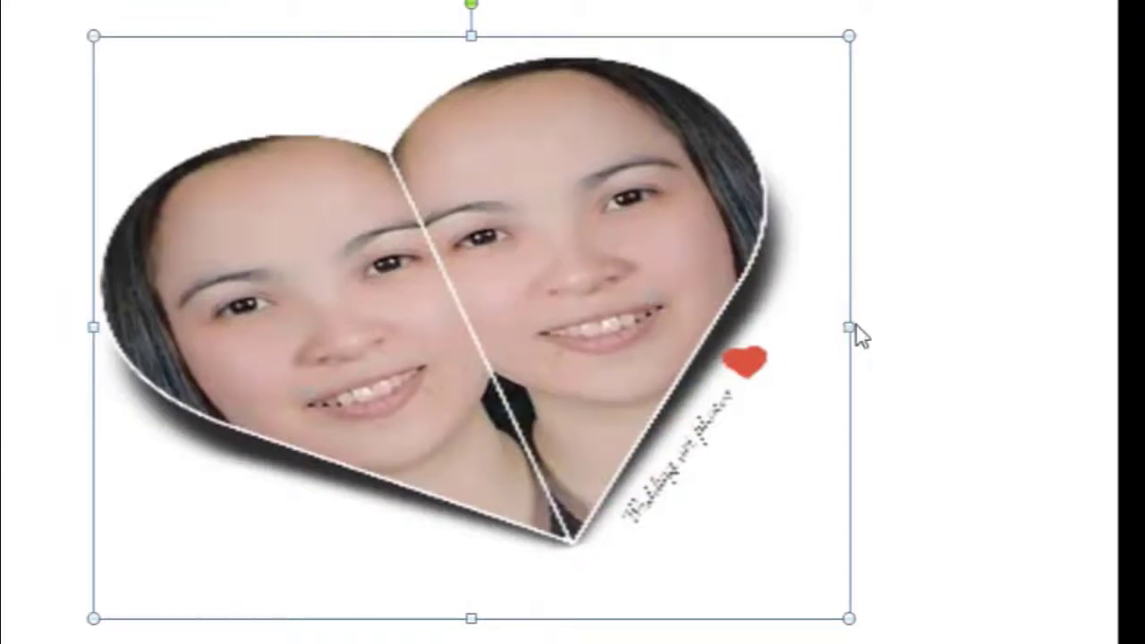
drag(849, 328, 1074, 329)
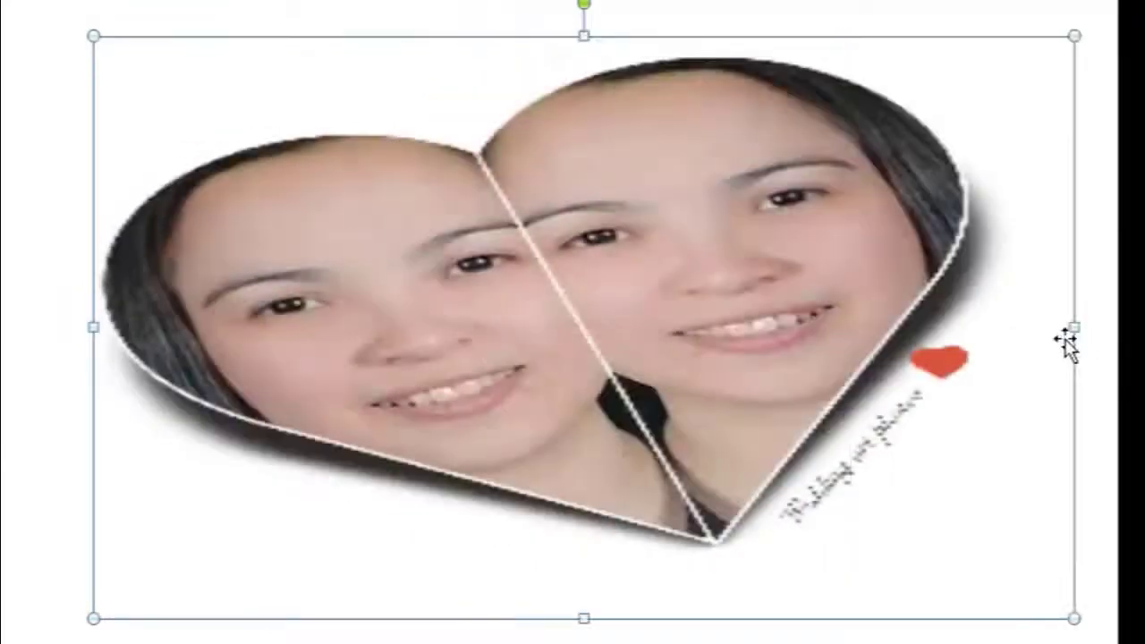
drag(93, 328, 44, 328)
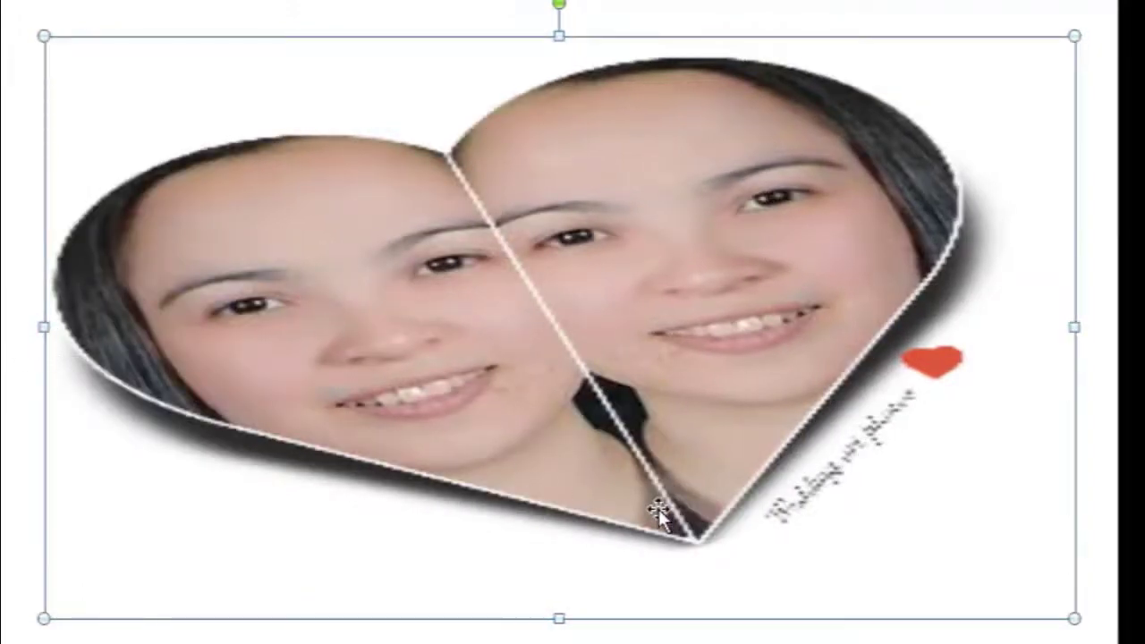
key(Escape)
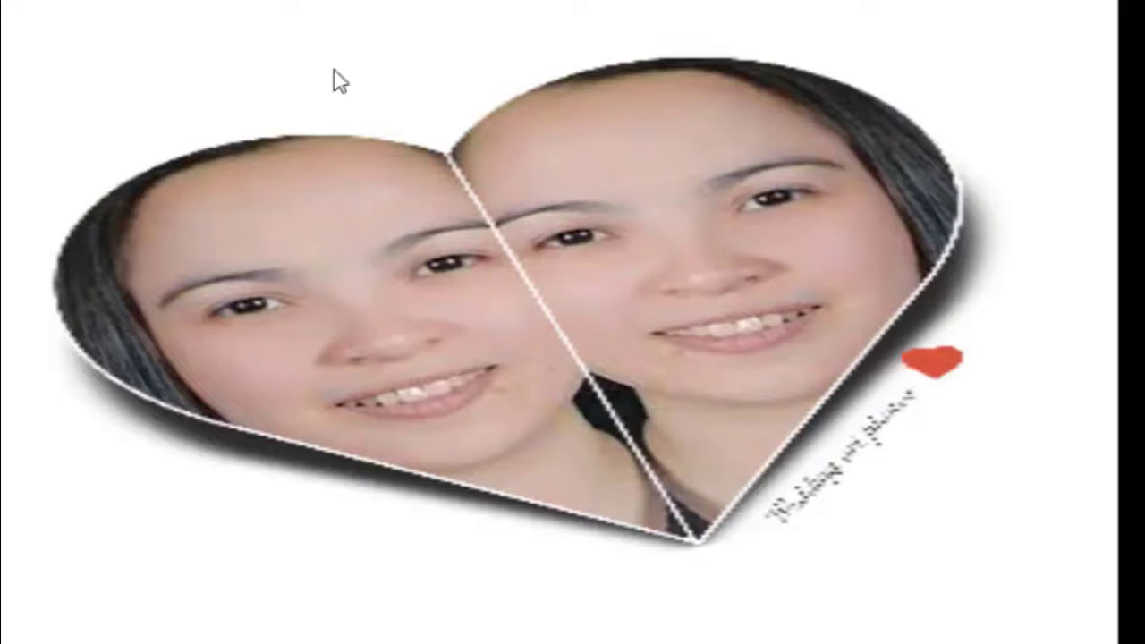
click(597, 264)
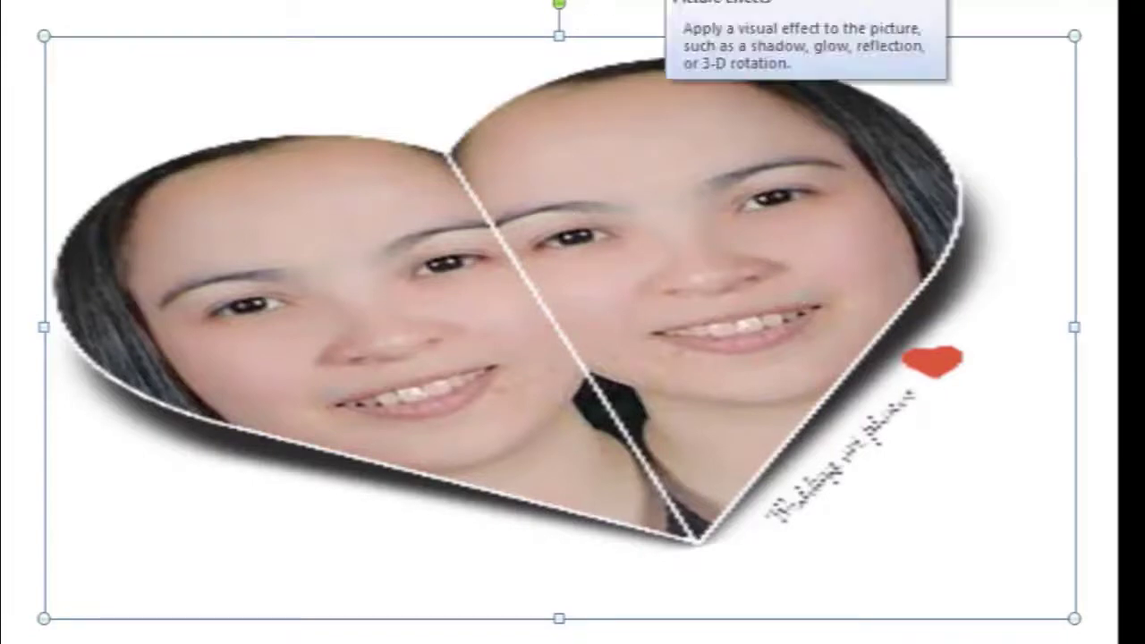
Reselect the heart collage and bring up the Picture Styles gallery to preview styles
click(680, 0)
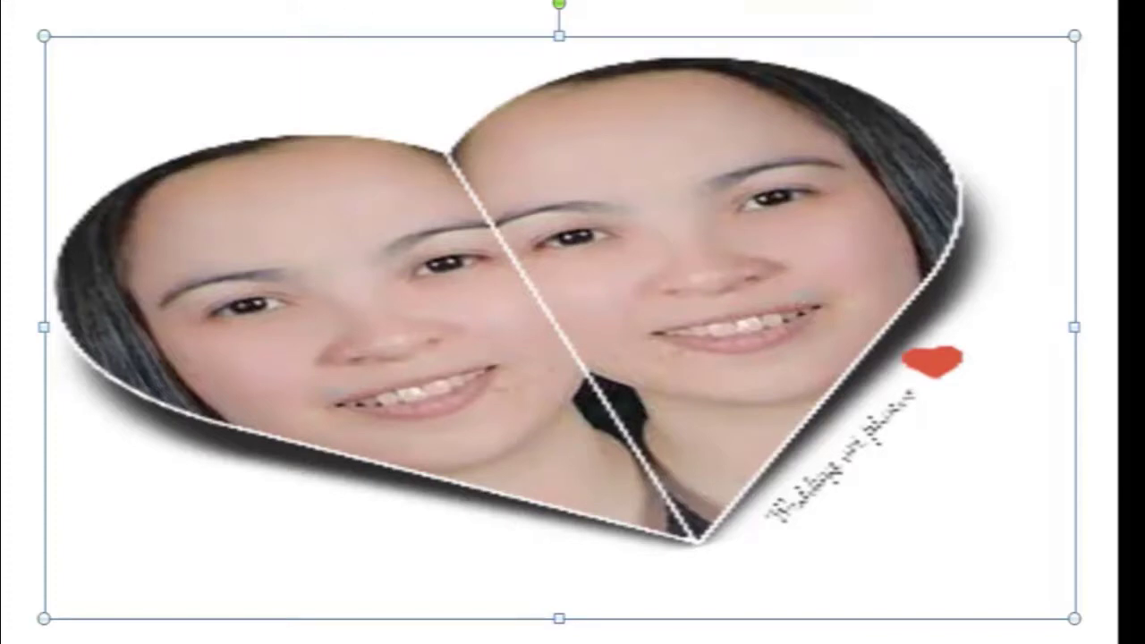
click(377, 198)
click(635, 38)
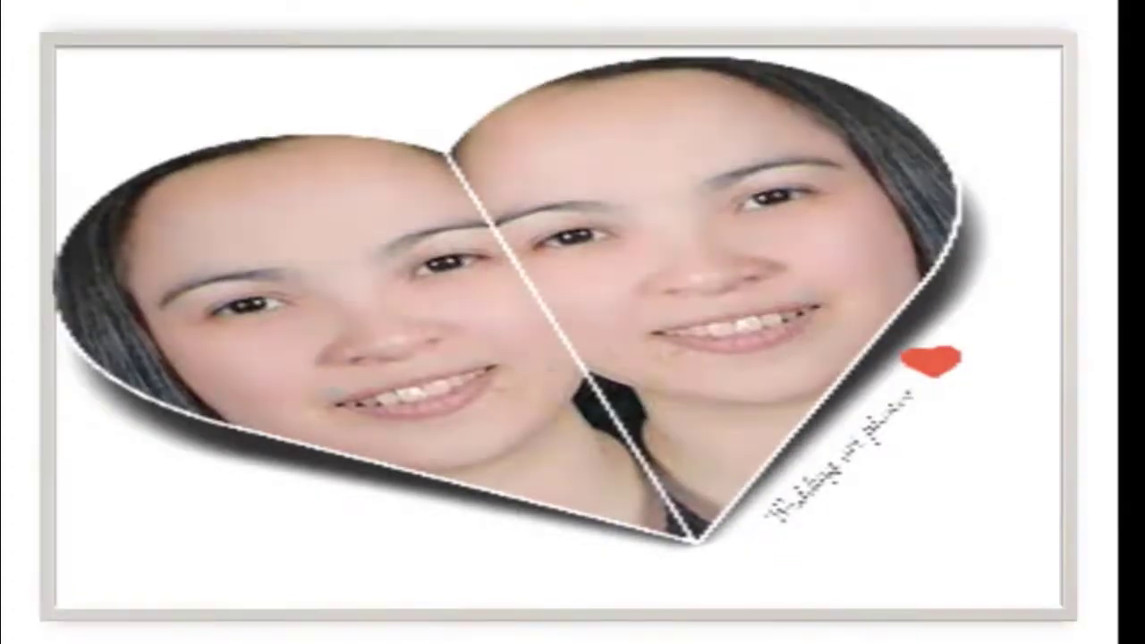
click(560, 327)
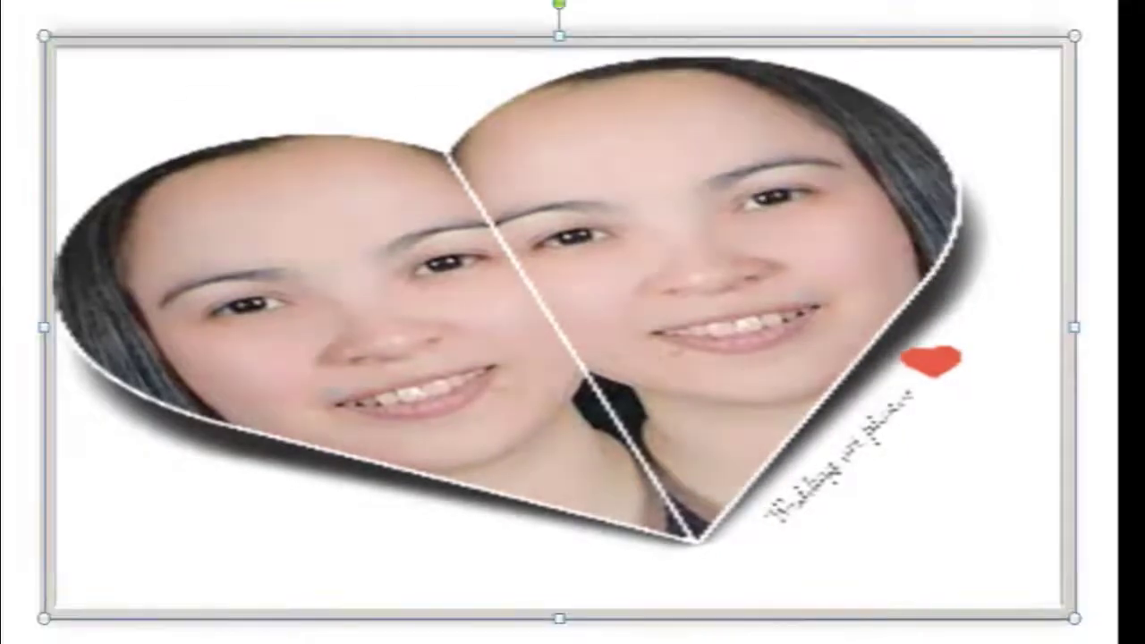
click(544, 4)
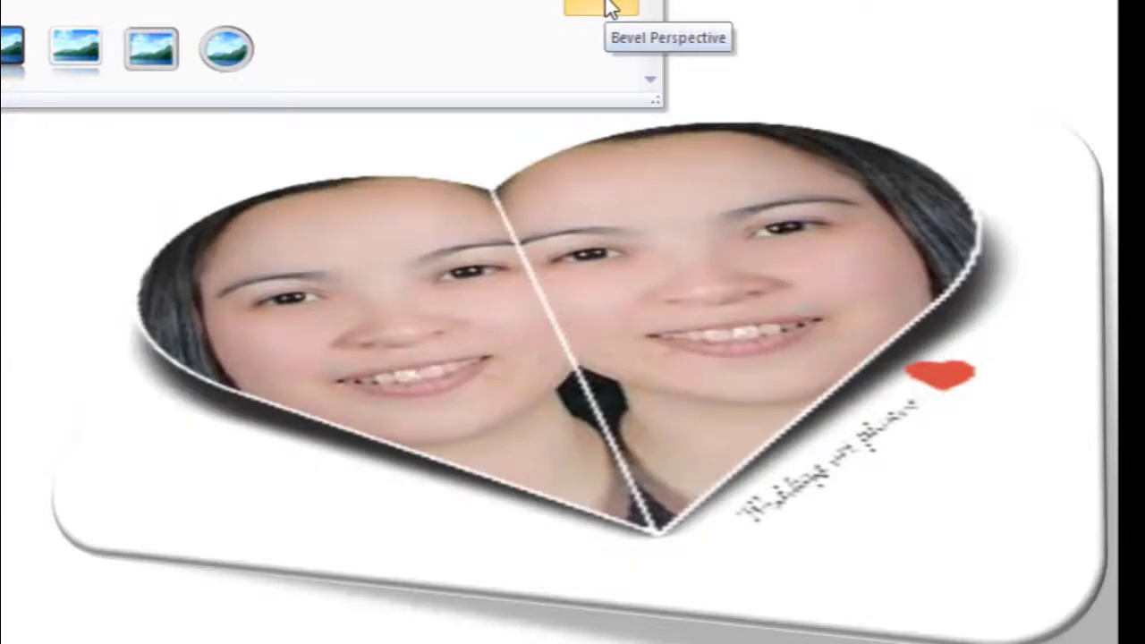
Apply Bevel Perspective to the heart collage, shrink it slightly from the corner, and move it higher
click(610, 7)
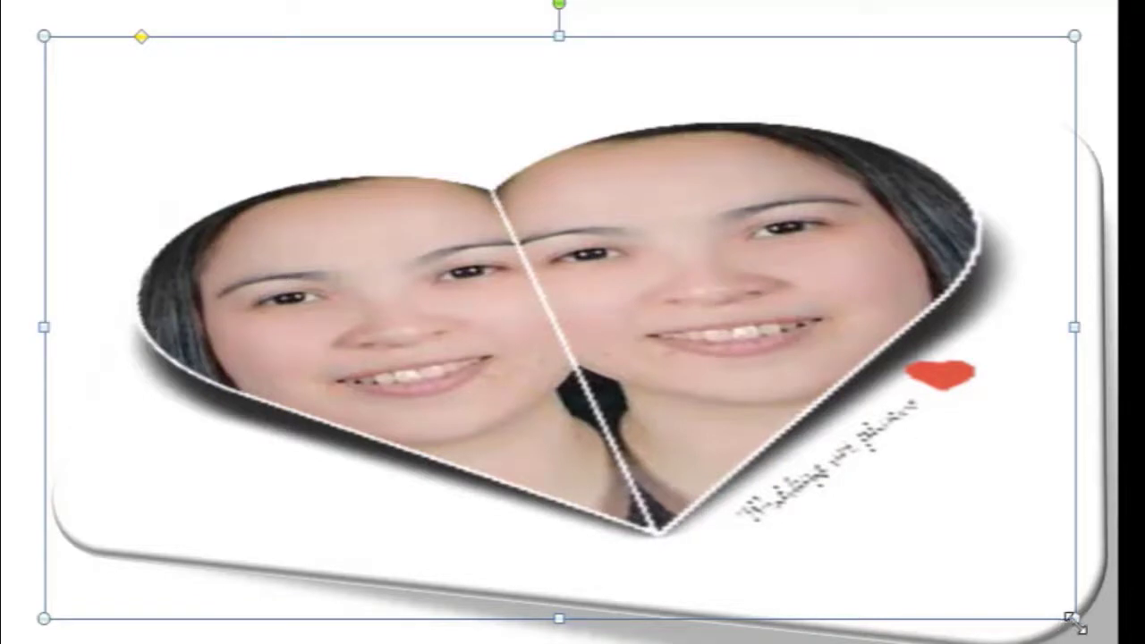
drag(1073, 616, 1050, 591)
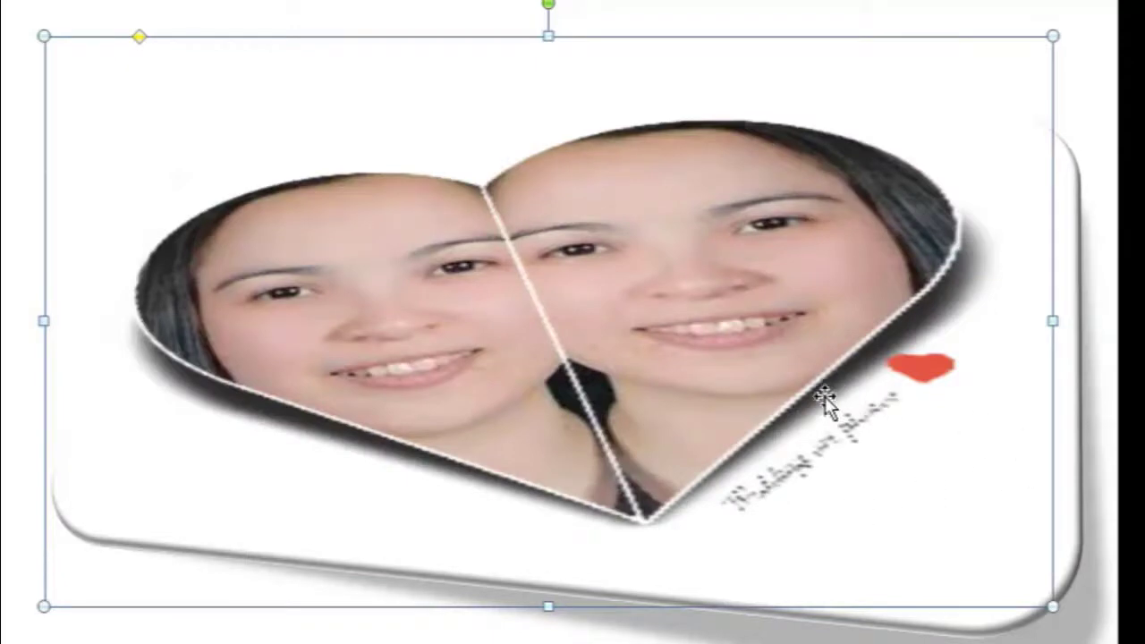
mouse_move(825, 403)
mouse_down()
mouse_move(806, 377)
mouse_move(760, 365)
mouse_up()
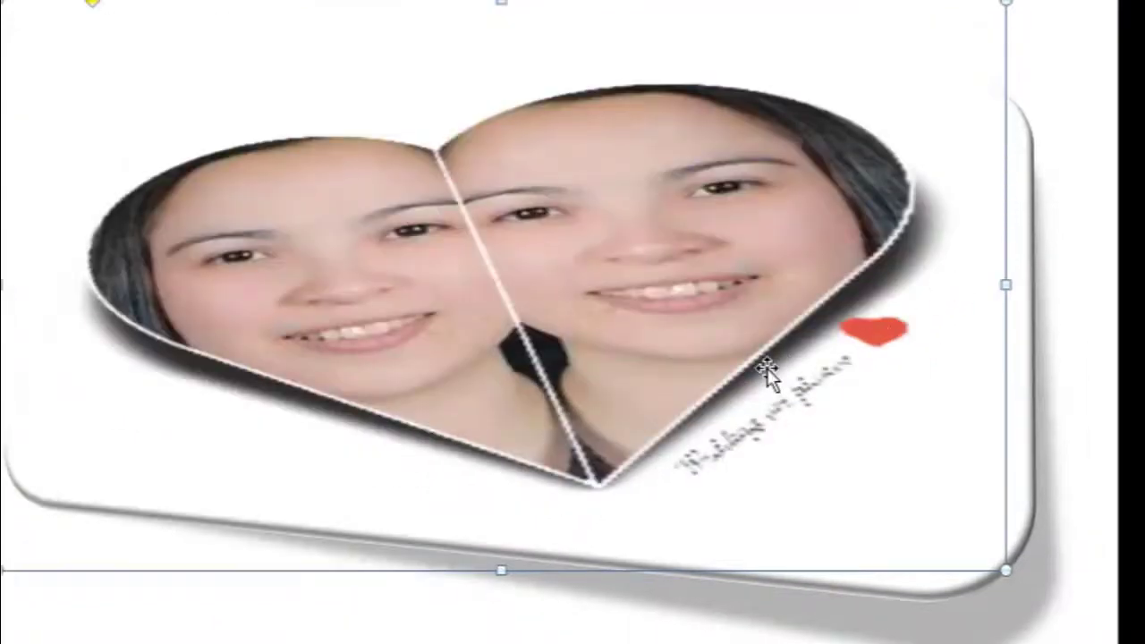
drag(767, 372, 797, 377)
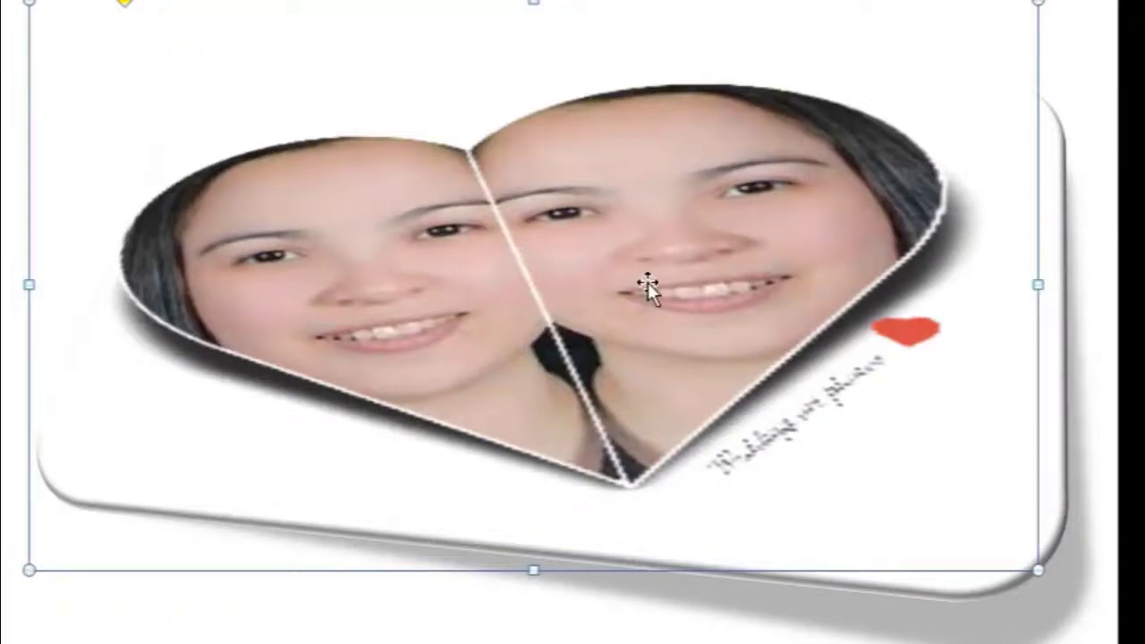
click(675, 0)
Add a glow to the bevelled heart card, then select the Hugs and Kisses picture
mouse_move(756, 4)
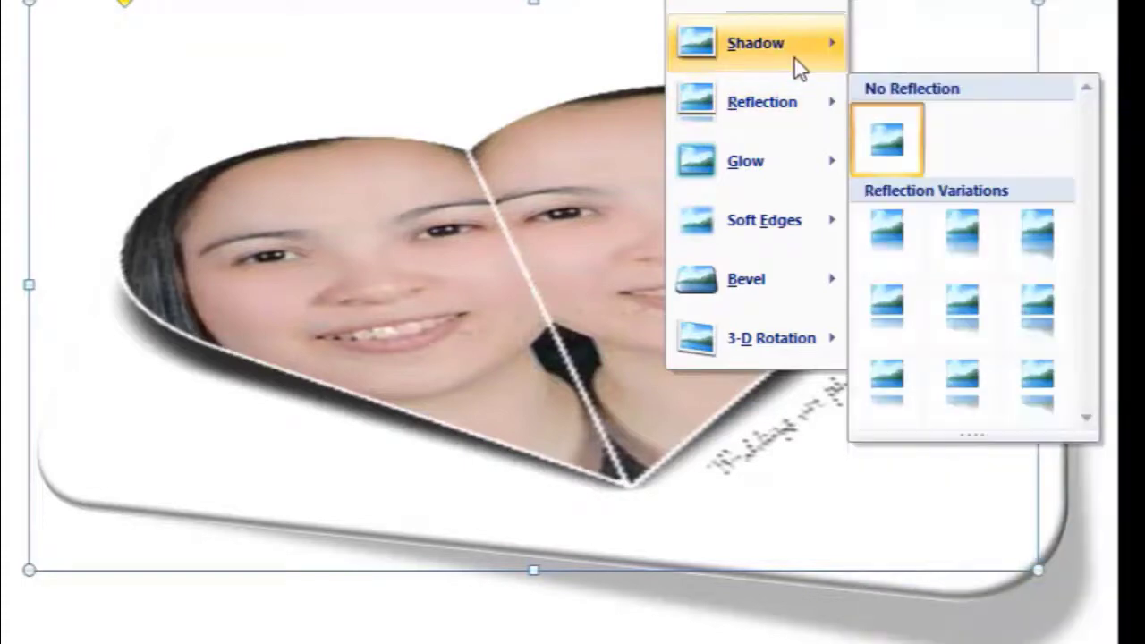
mouse_move(793, 55)
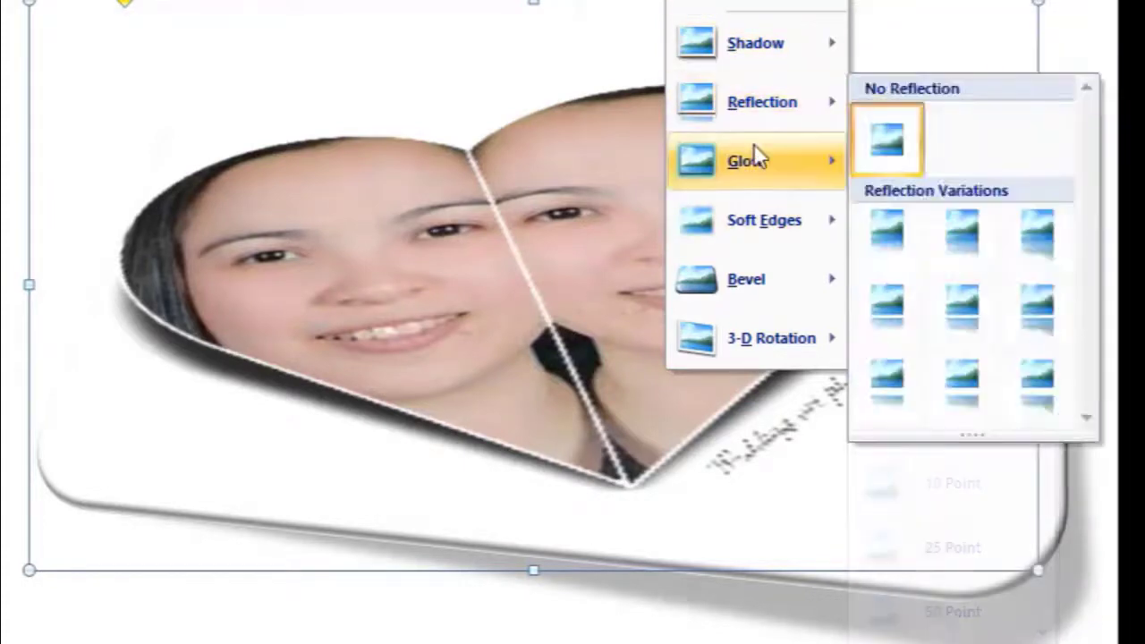
mouse_move(757, 156)
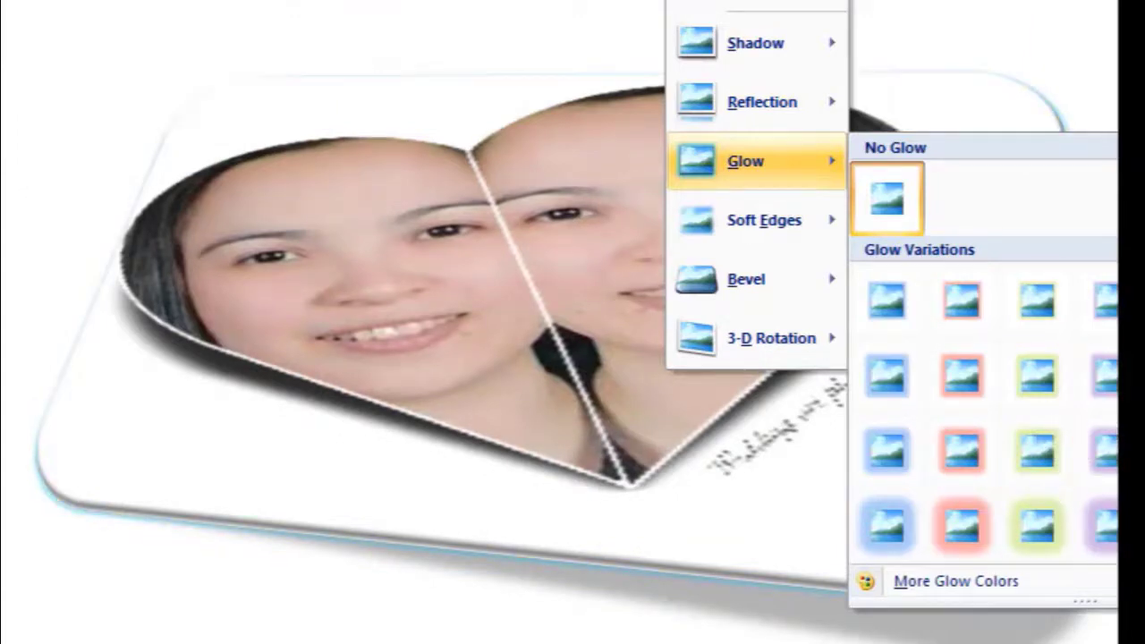
click(1080, 405)
click(1080, 406)
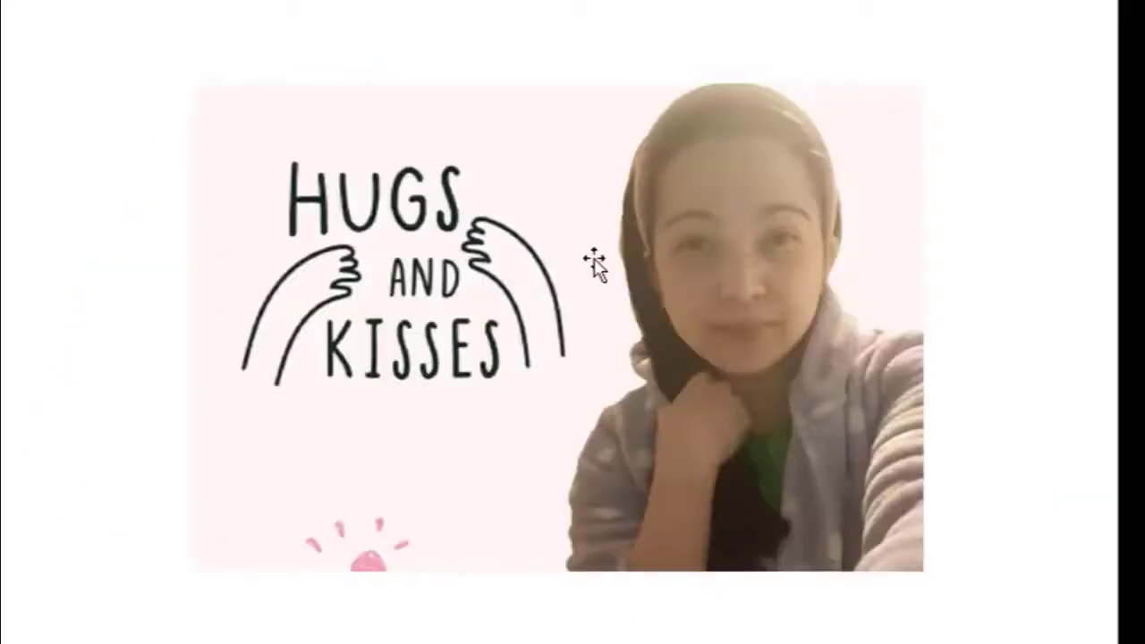
click(524, 288)
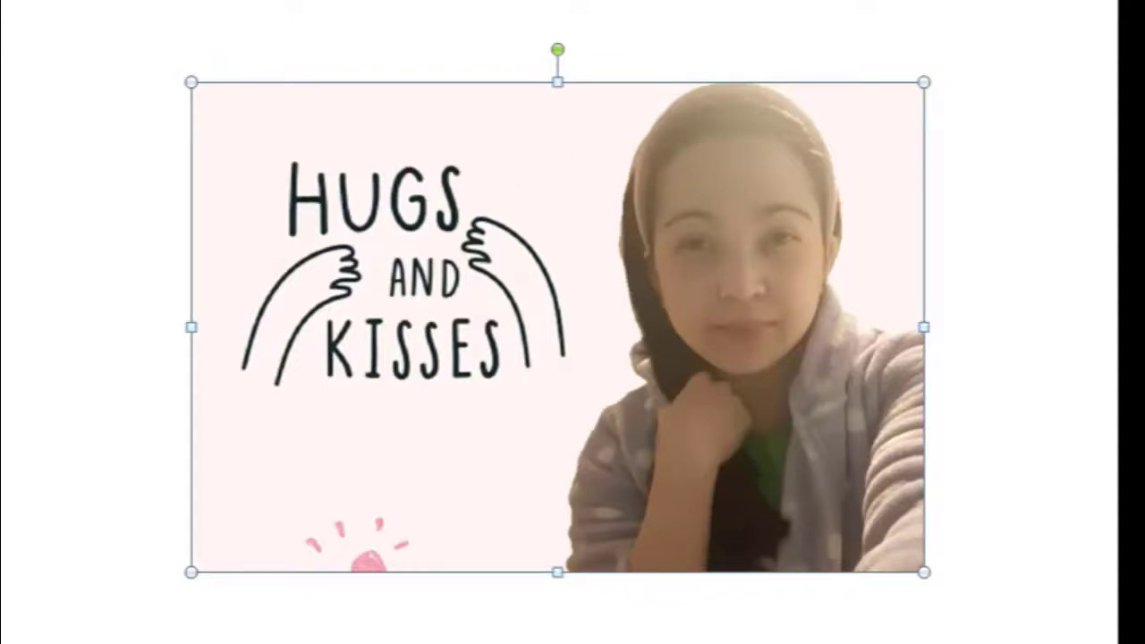
Give the Hugs and Kisses picture the Rotated, White style and stretch it wider and taller
click(648, 2)
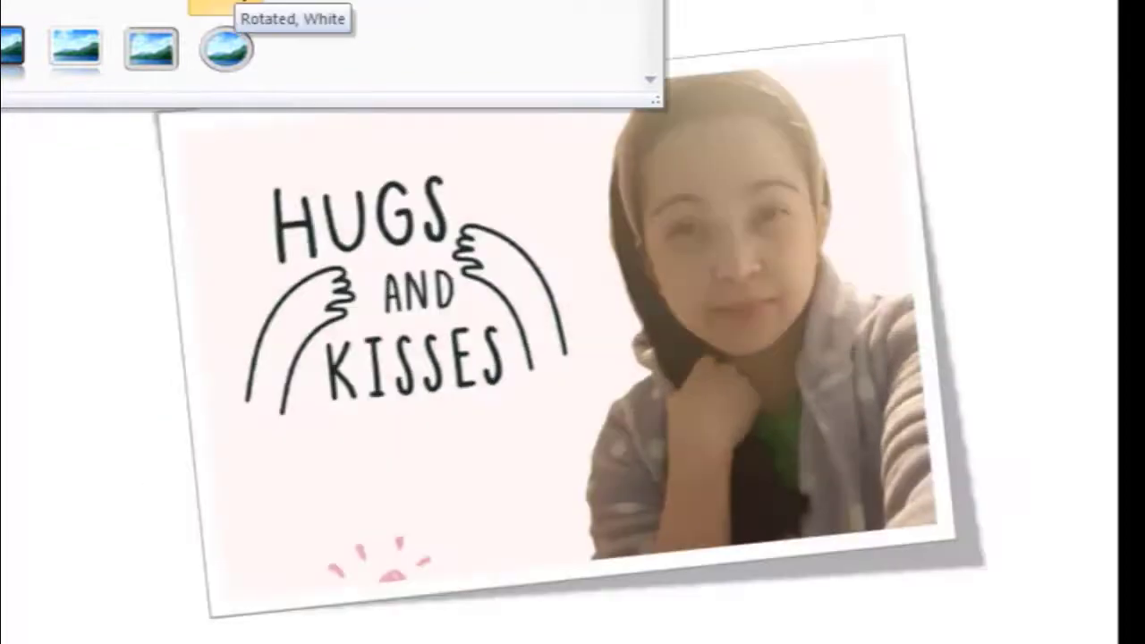
click(224, 7)
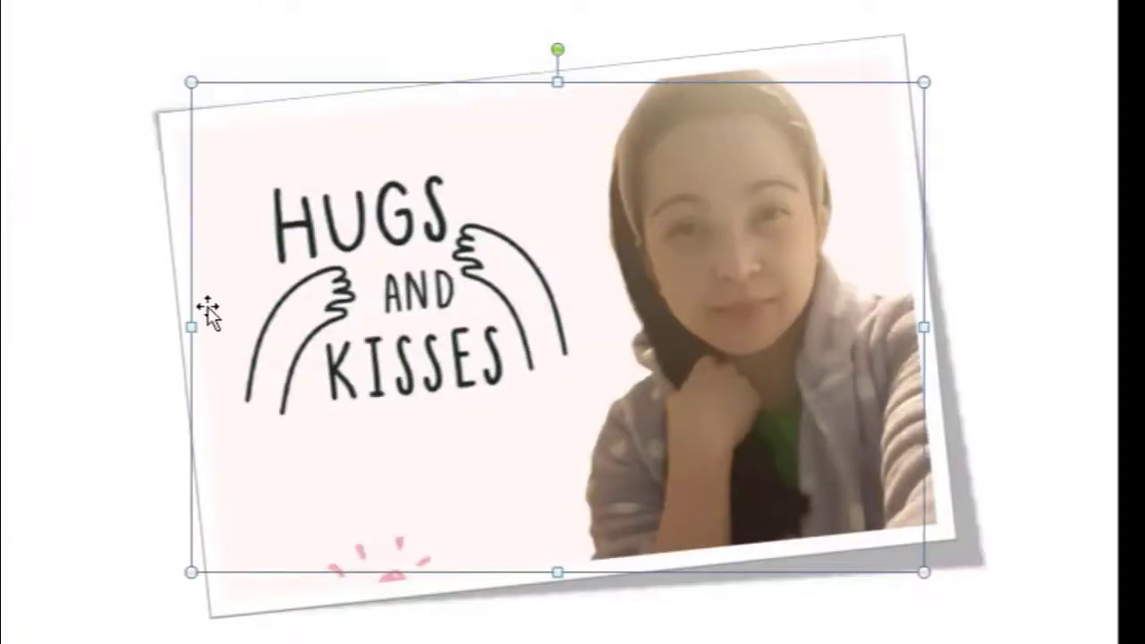
drag(192, 328, 83, 327)
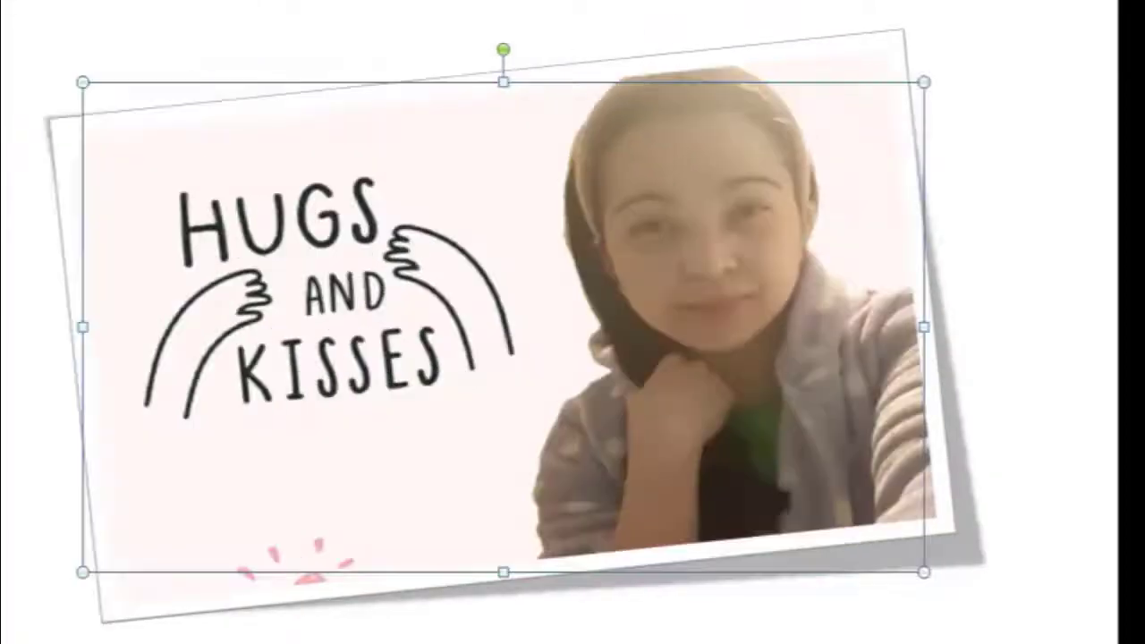
drag(925, 327, 1037, 328)
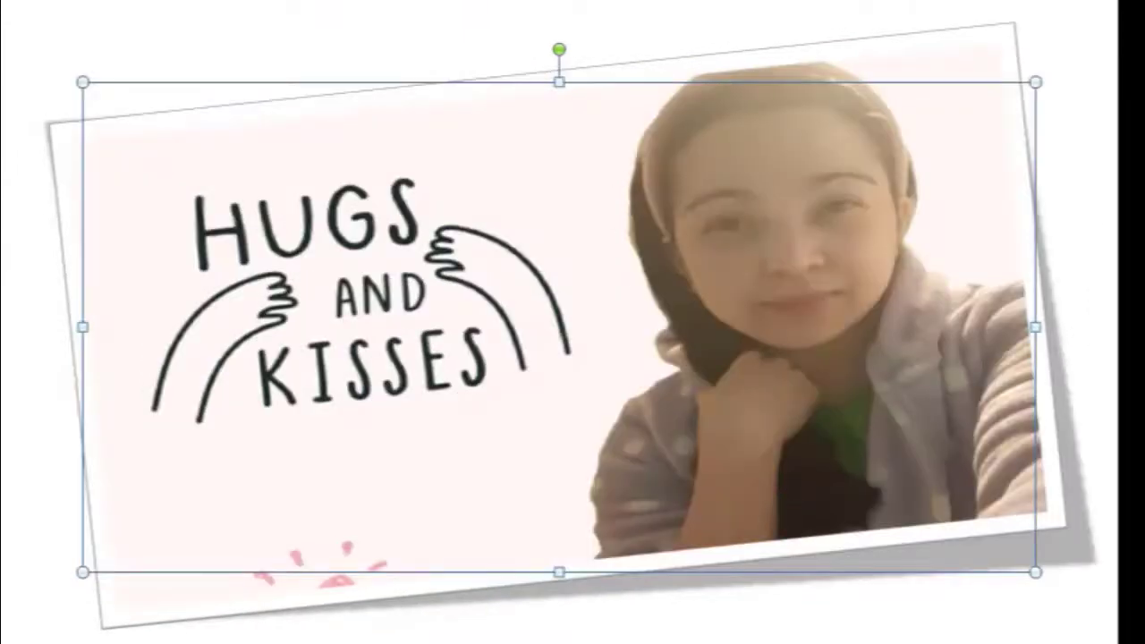
drag(557, 81, 557, 63)
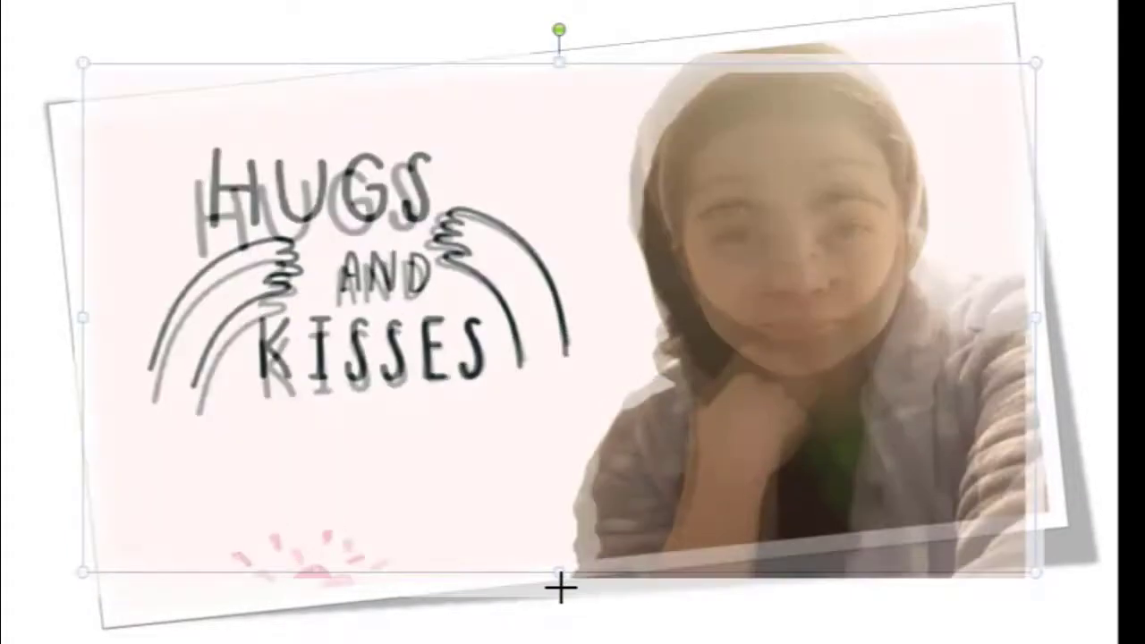
drag(561, 573, 560, 590)
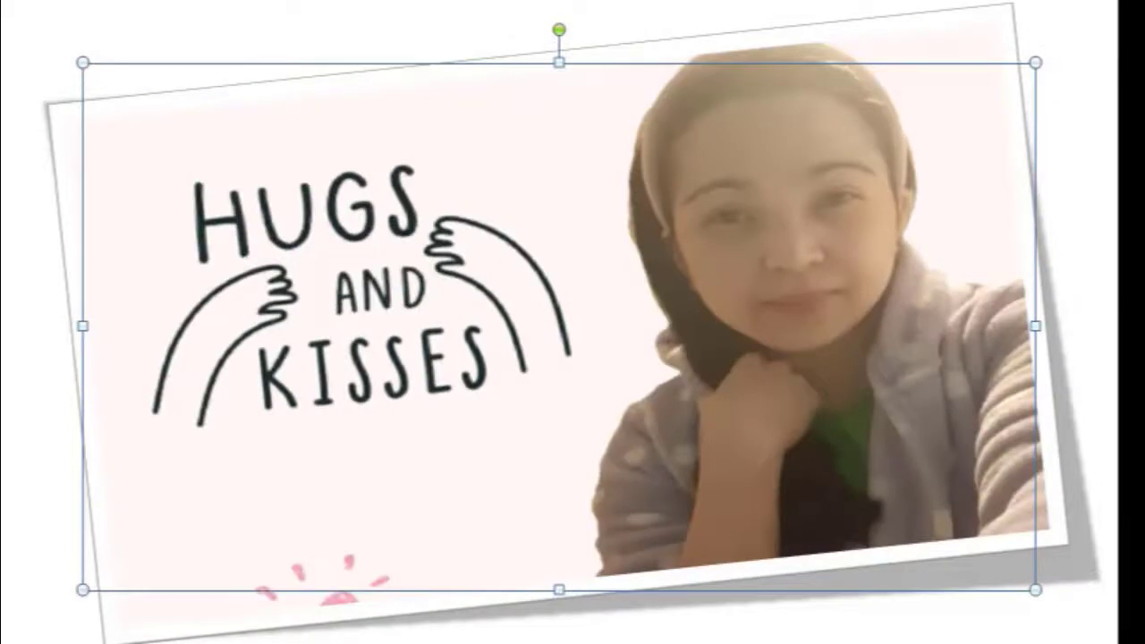
key(Escape)
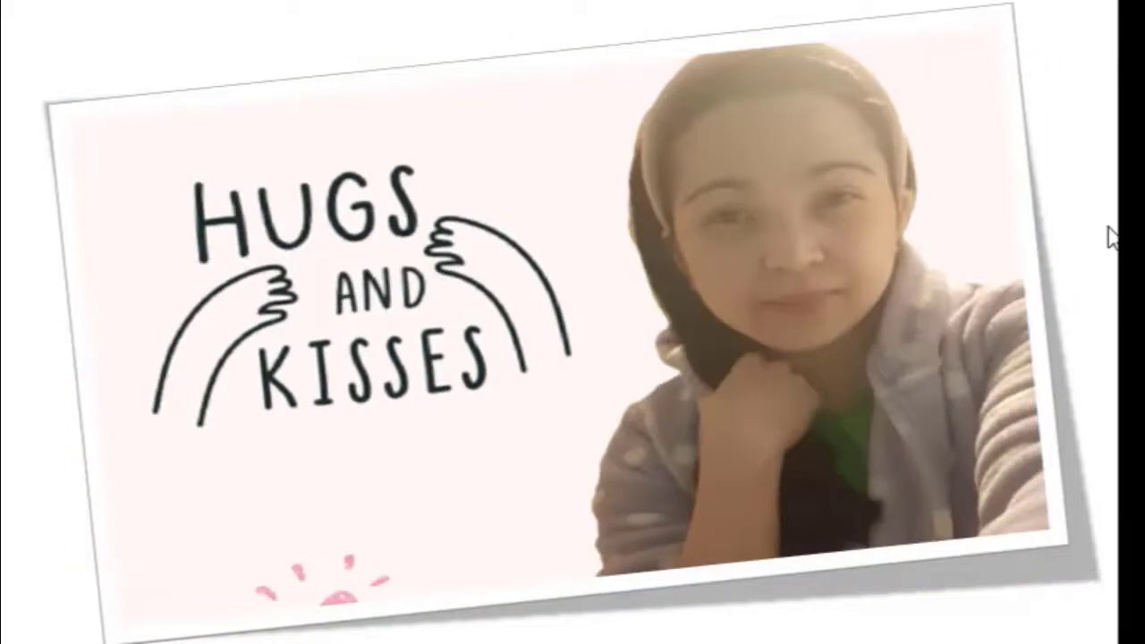
click(897, 263)
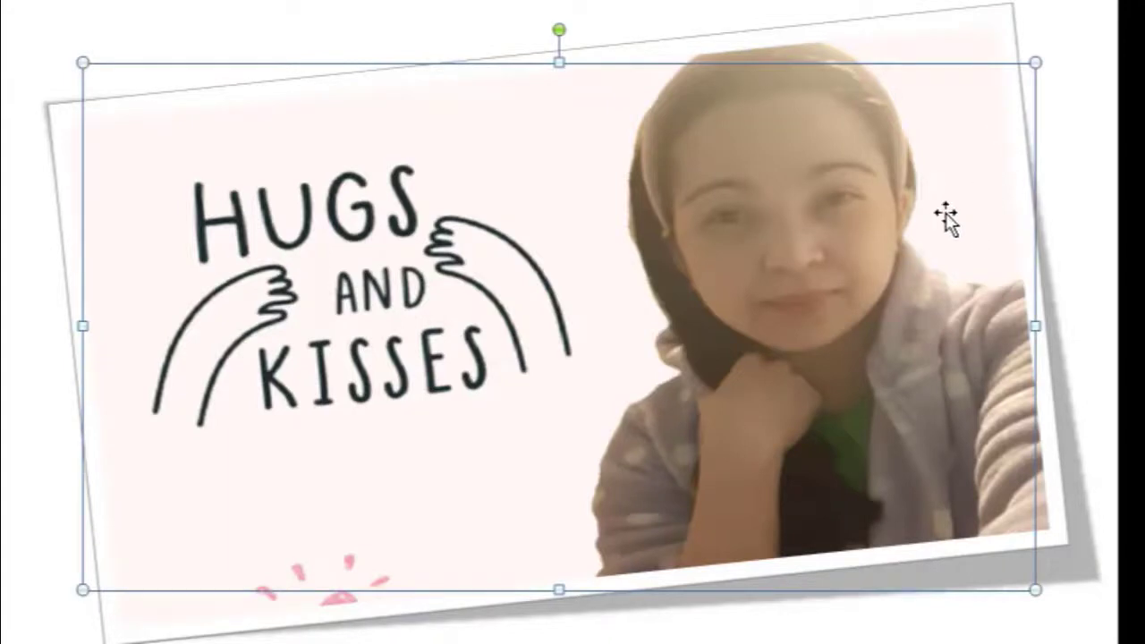
click(741, 4)
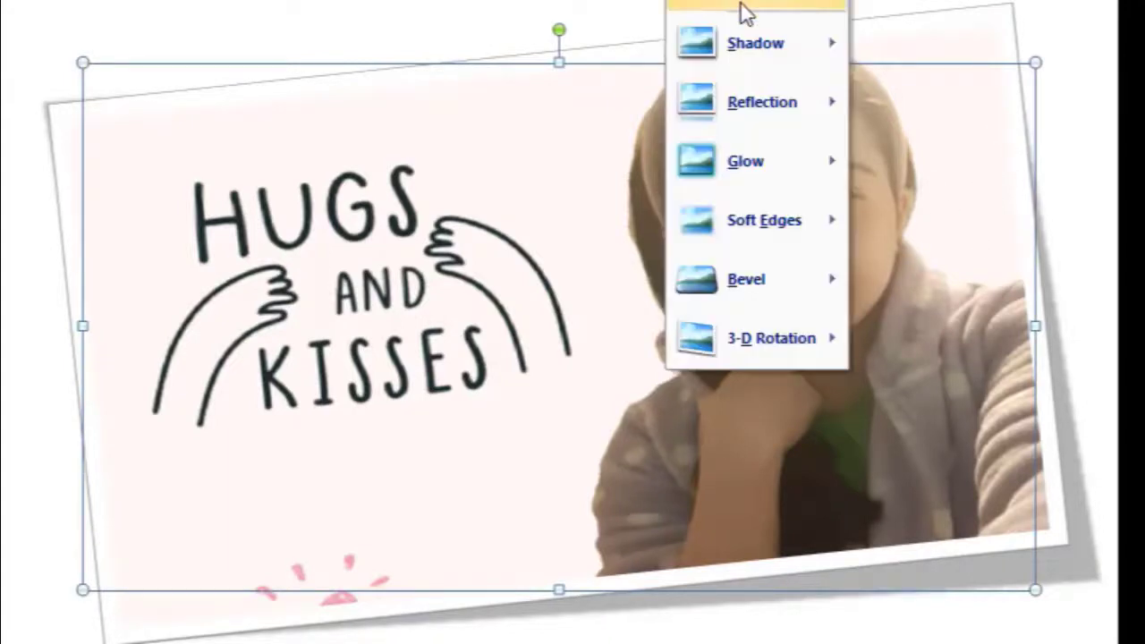
Add an orange glow to the tilted card, then select the untilted Hugs and Kisses picture
mouse_move(728, 130)
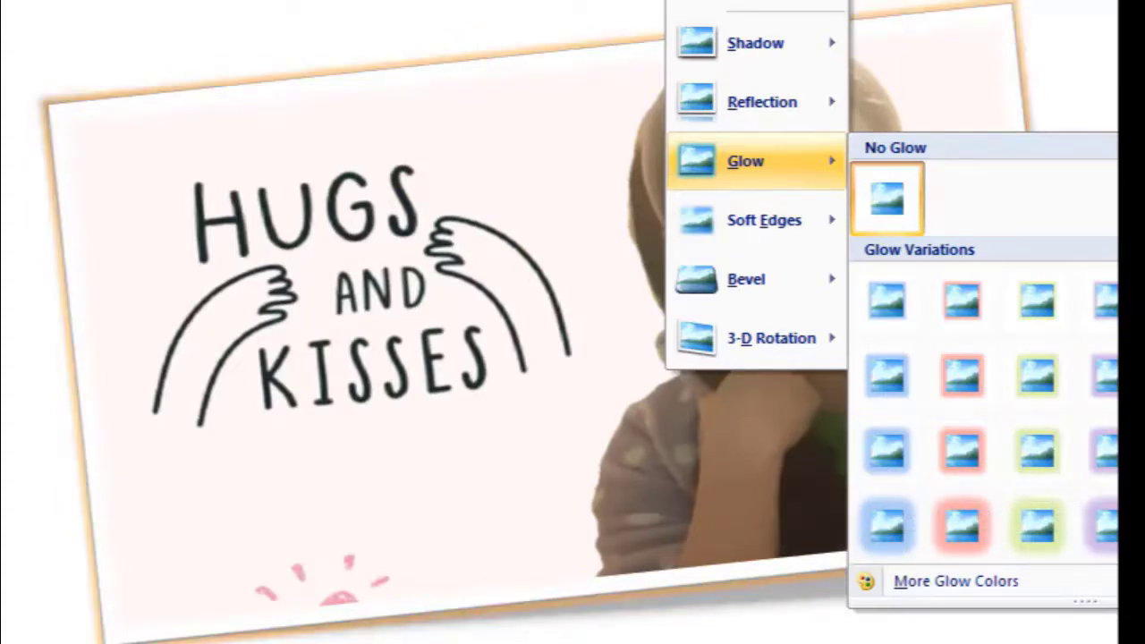
click(888, 198)
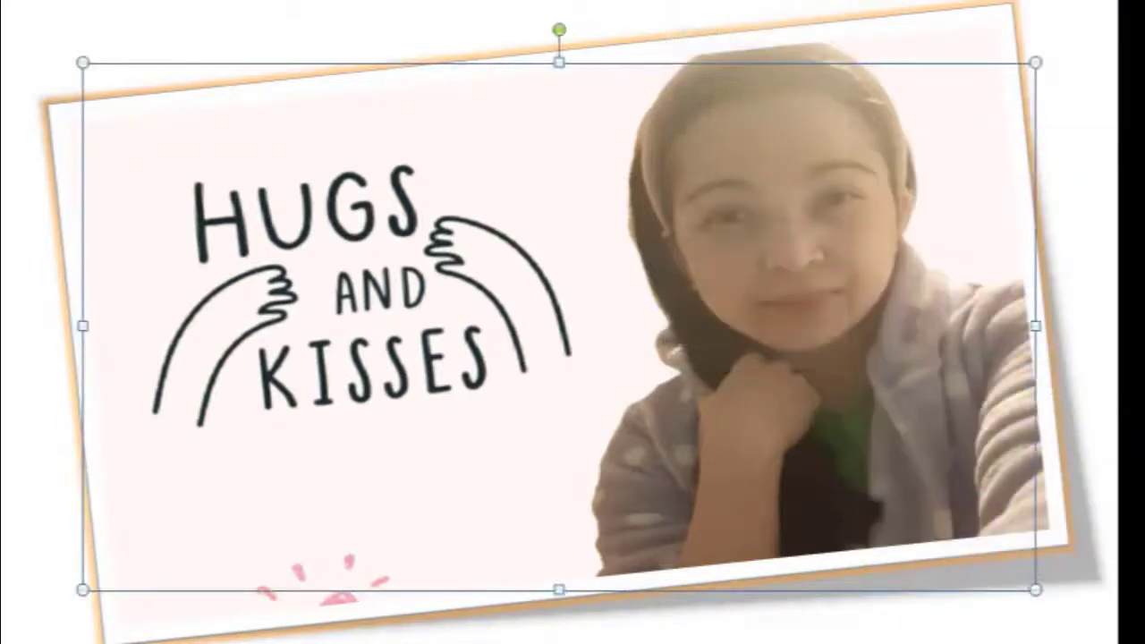
key(Escape)
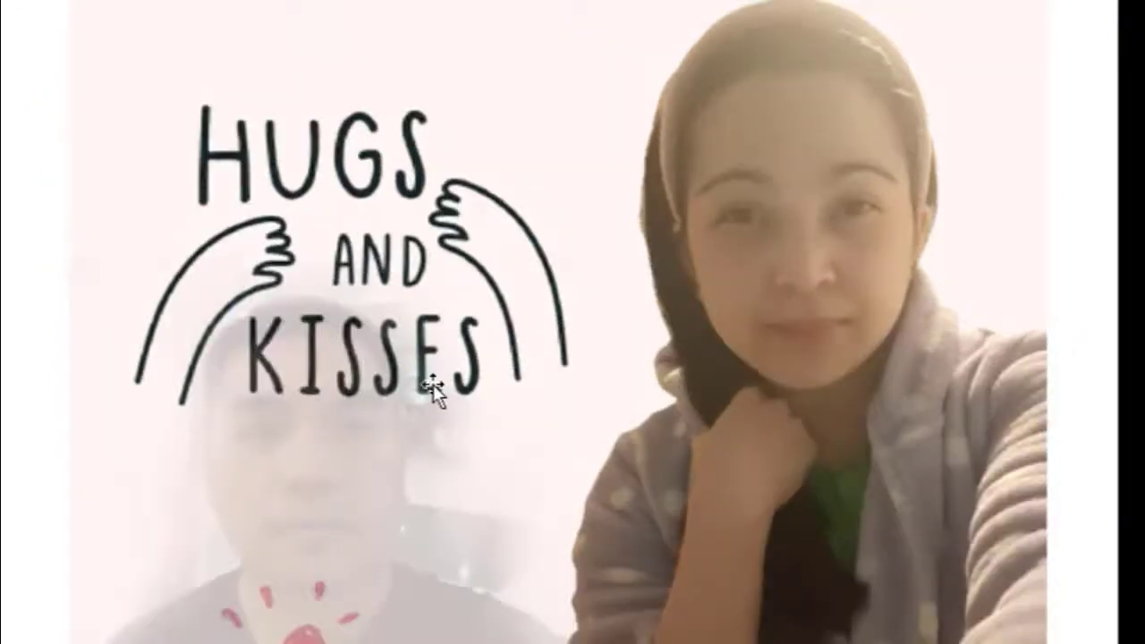
click(430, 389)
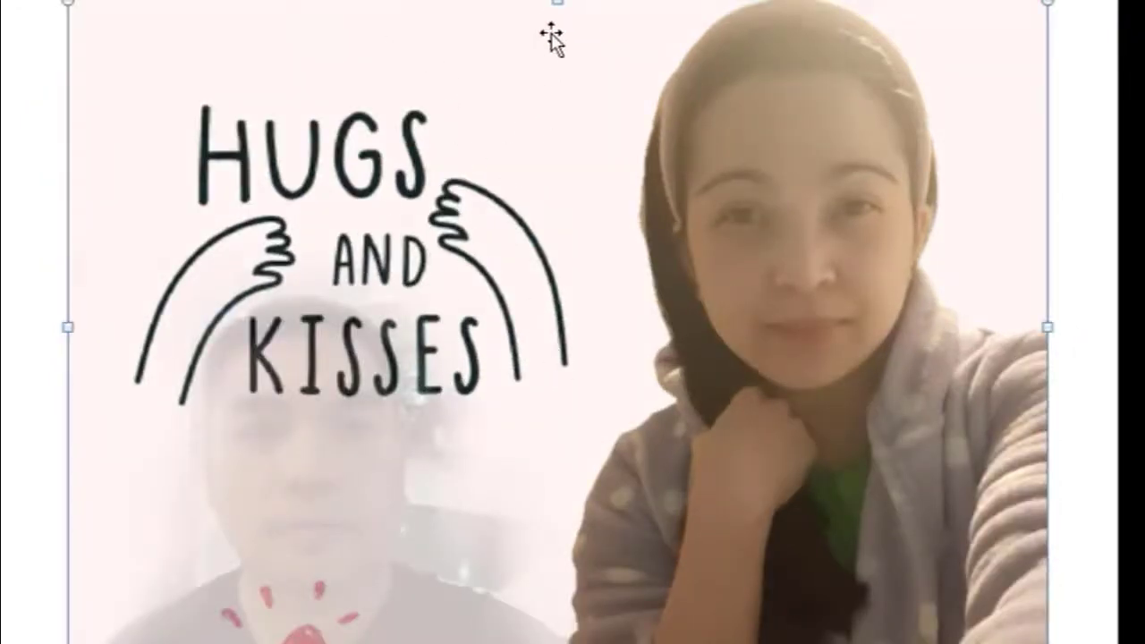
Lower the top, raise the bottom, and widen both sides to nearly full page width
drag(555, 2, 557, 30)
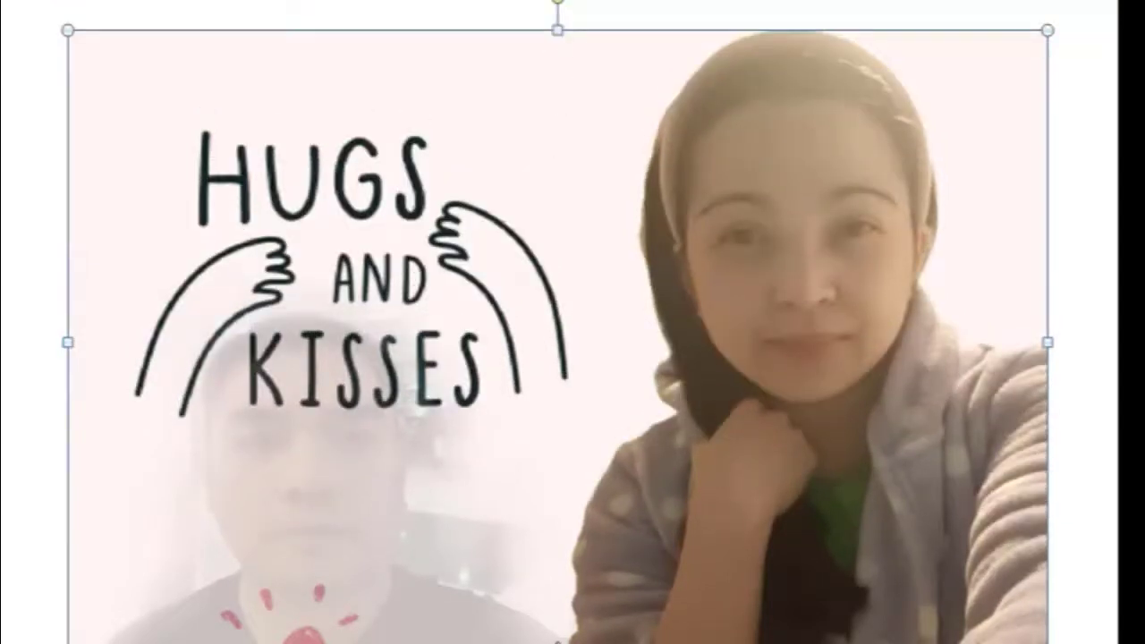
drag(557, 640, 552, 618)
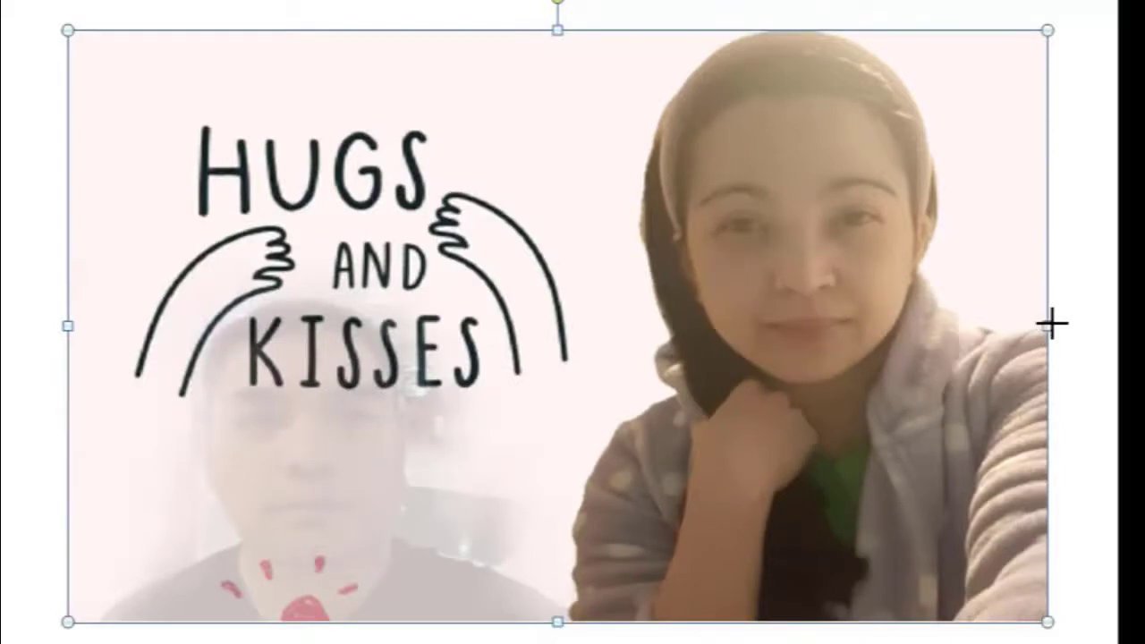
drag(1048, 324, 1066, 324)
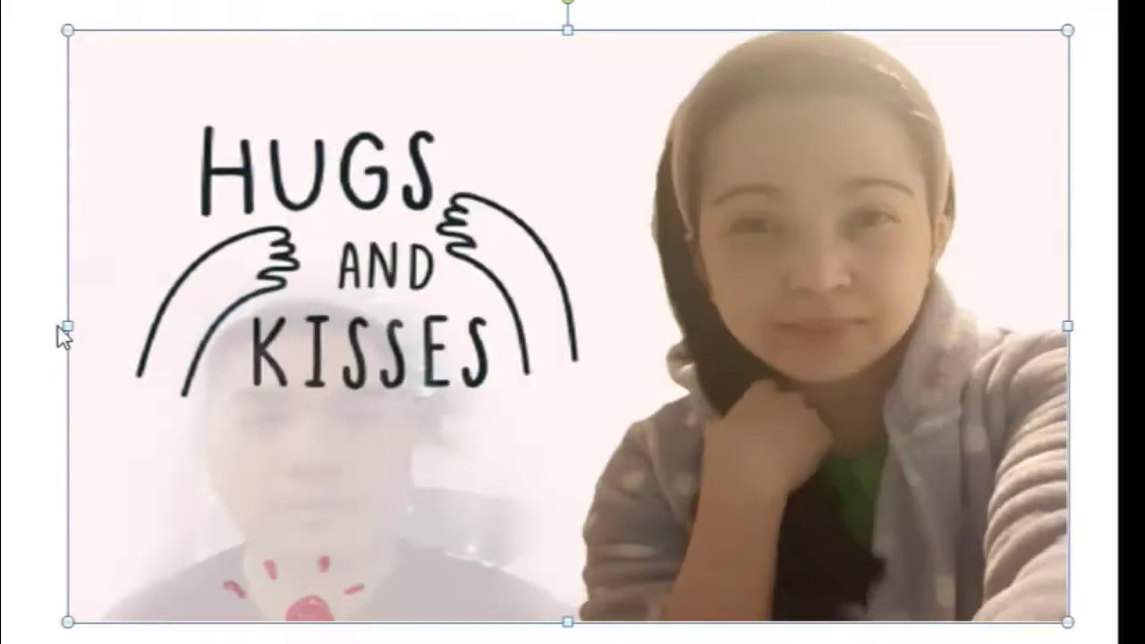
drag(64, 325, 46, 324)
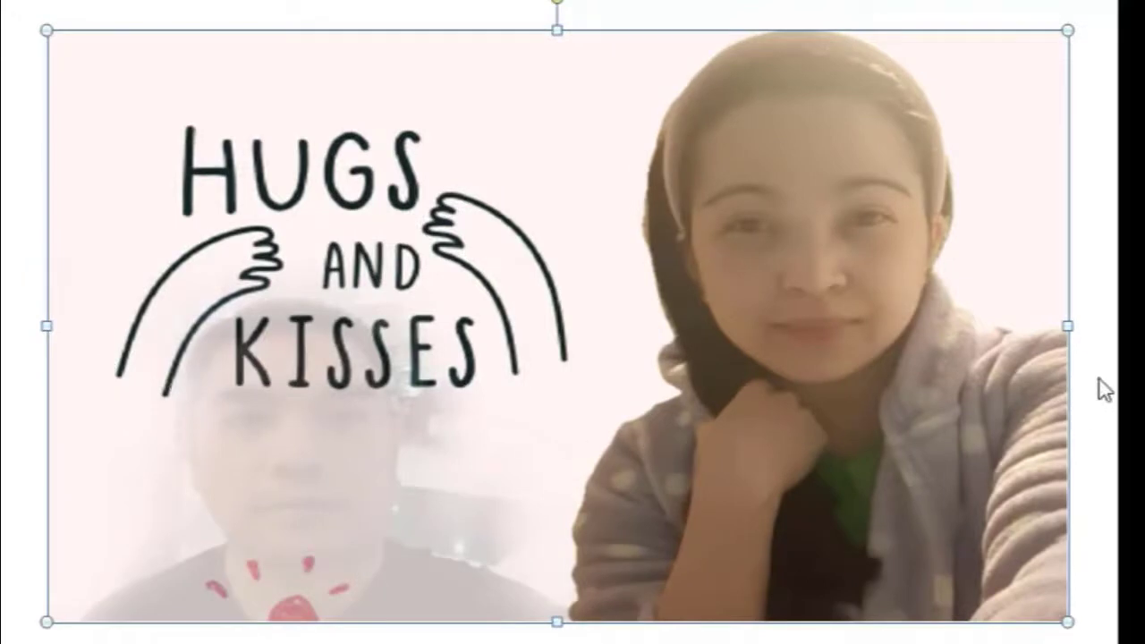
drag(1072, 327, 1085, 325)
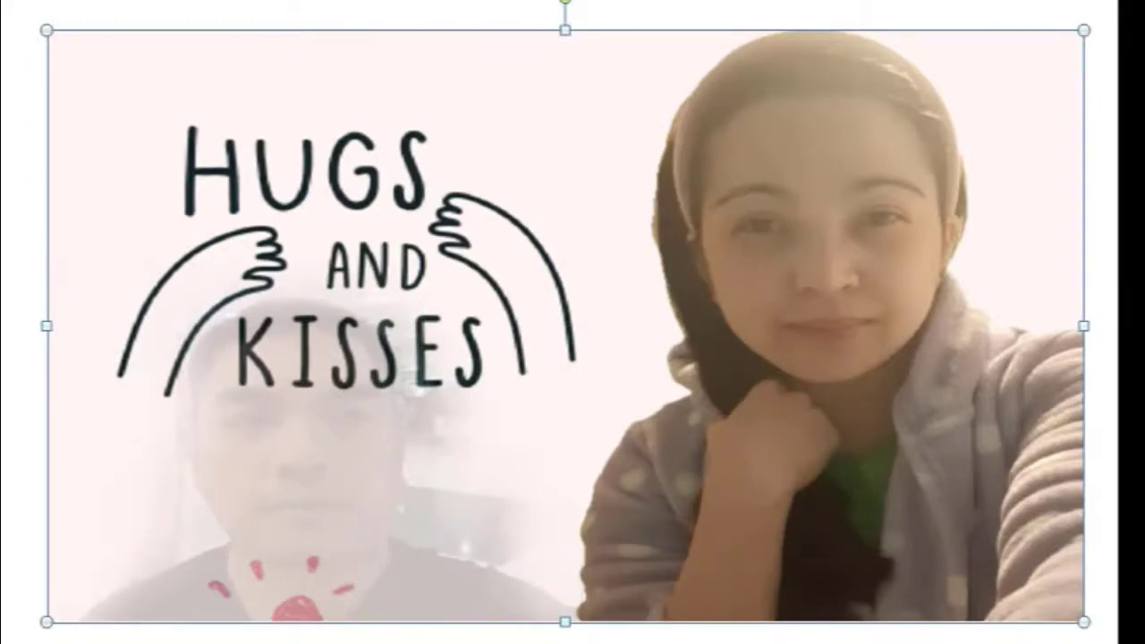
click(725, 2)
mouse_move(733, 61)
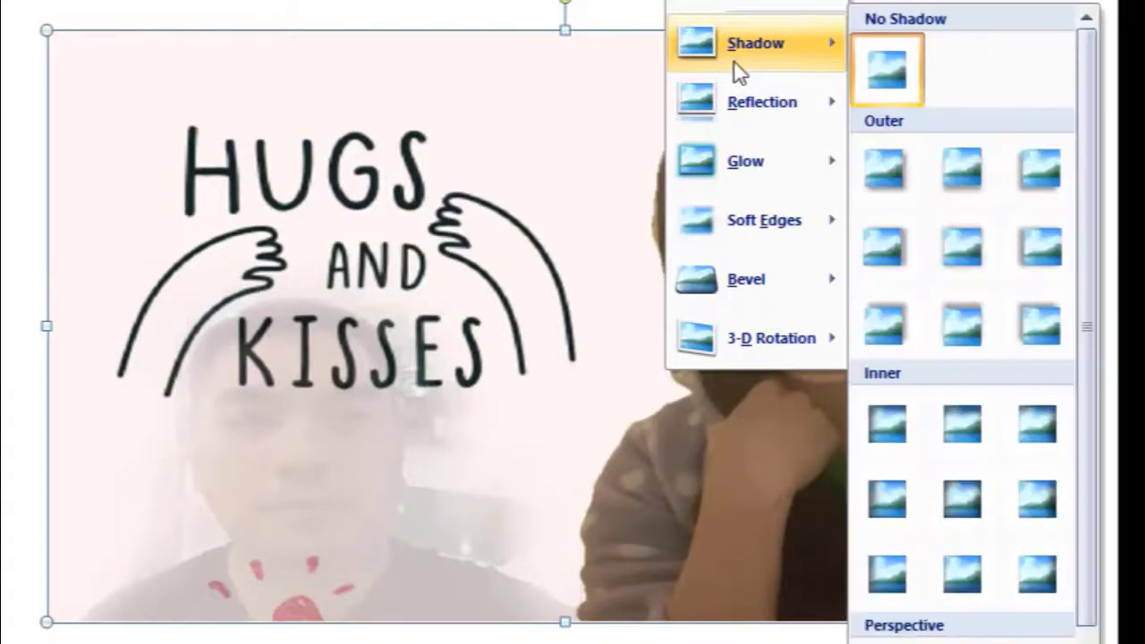
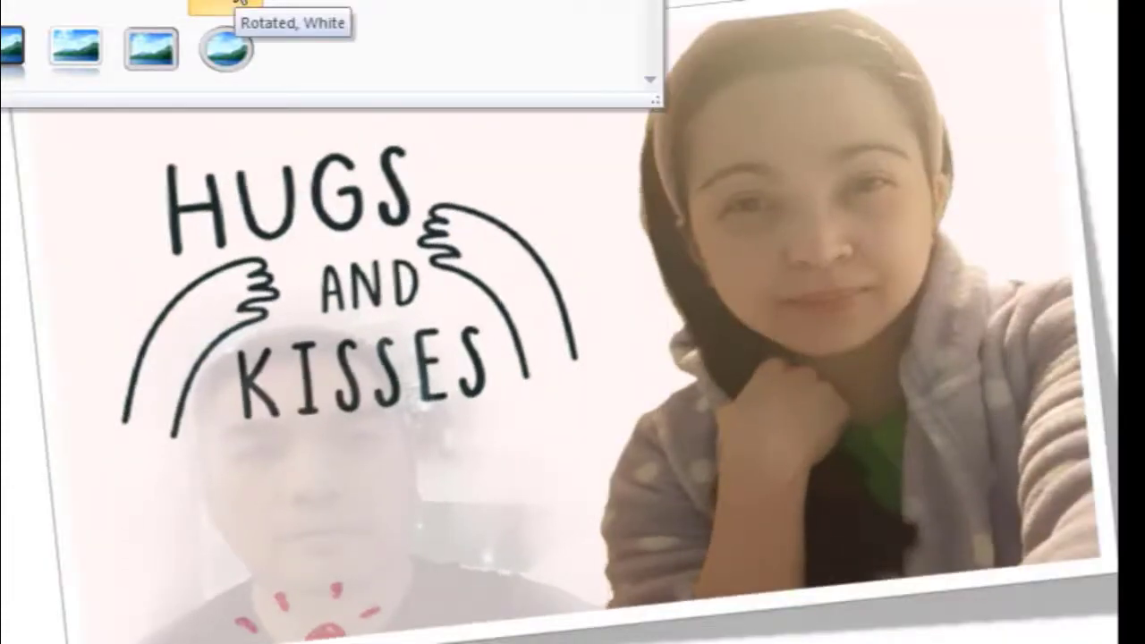
Give the Hugs and Kisses photo the Rotated, White style and pull its corners in to fit the slide
click(240, 4)
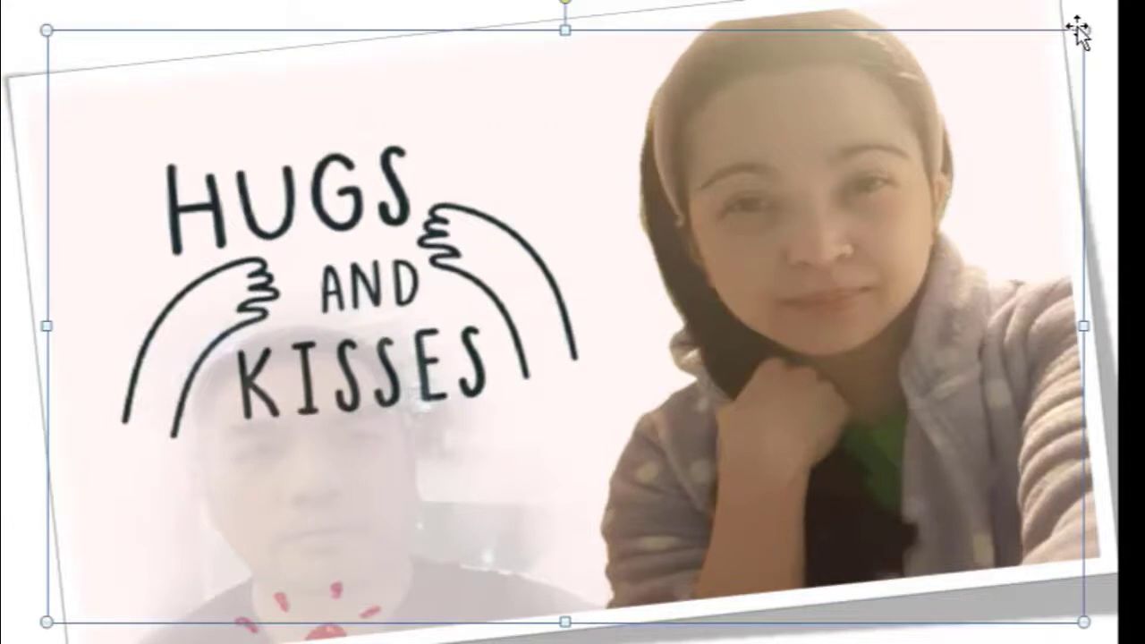
drag(1084, 30, 1036, 57)
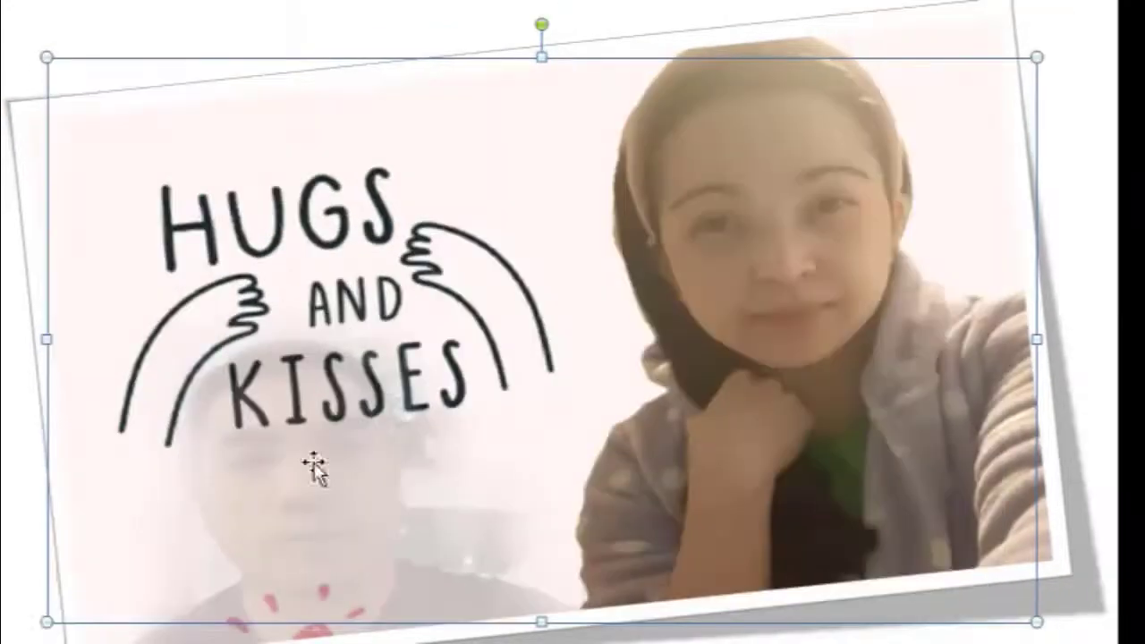
drag(47, 621, 114, 600)
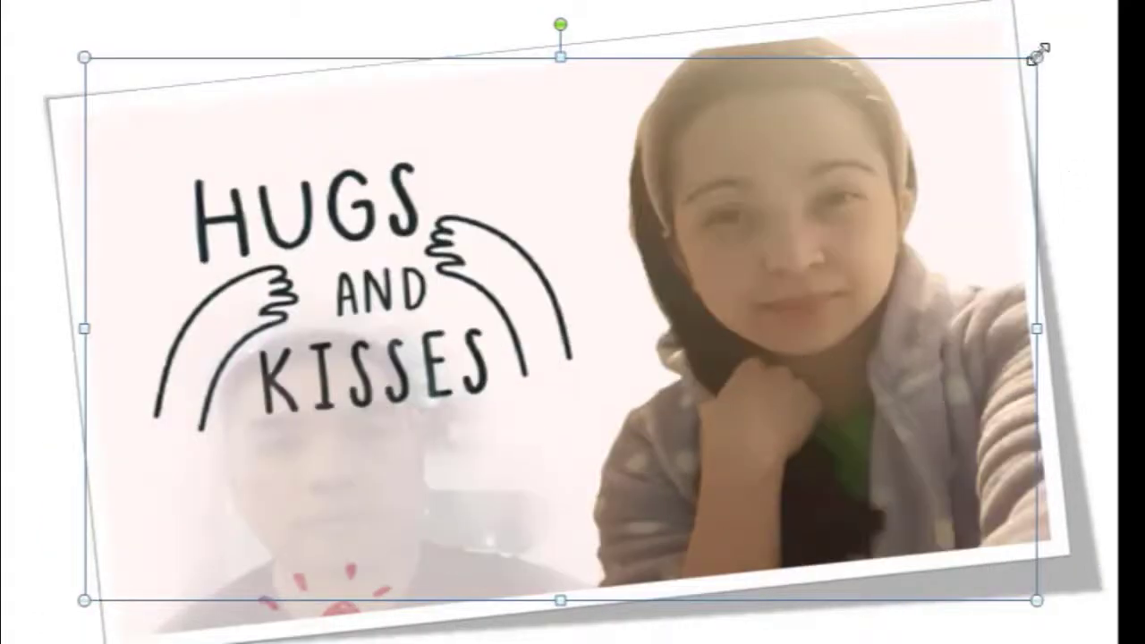
drag(1038, 56, 1014, 108)
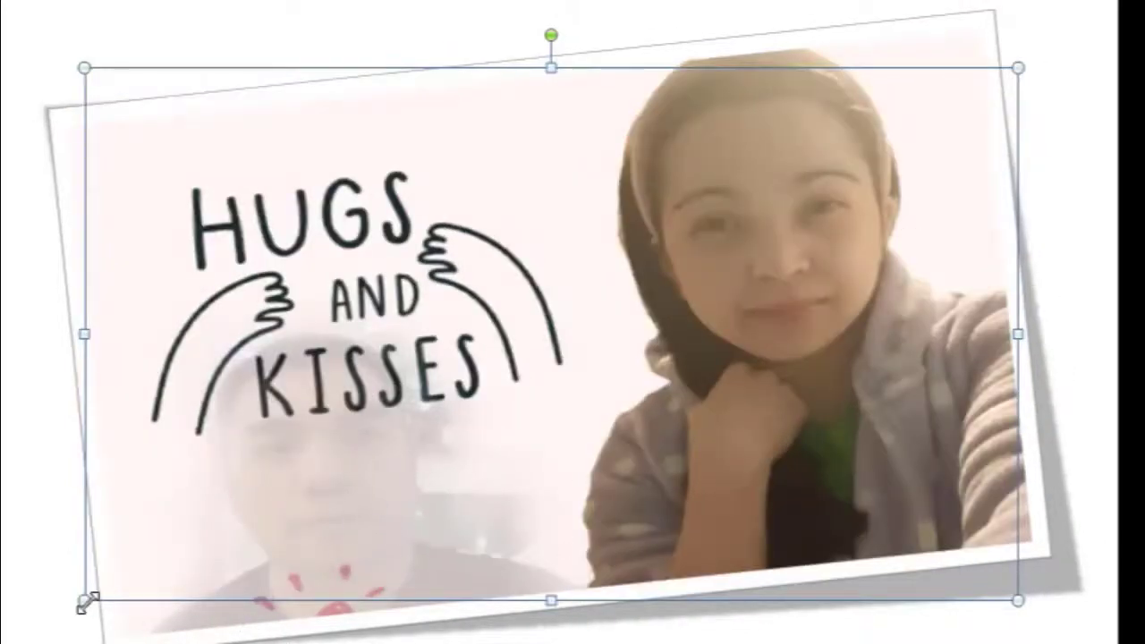
drag(87, 602, 117, 584)
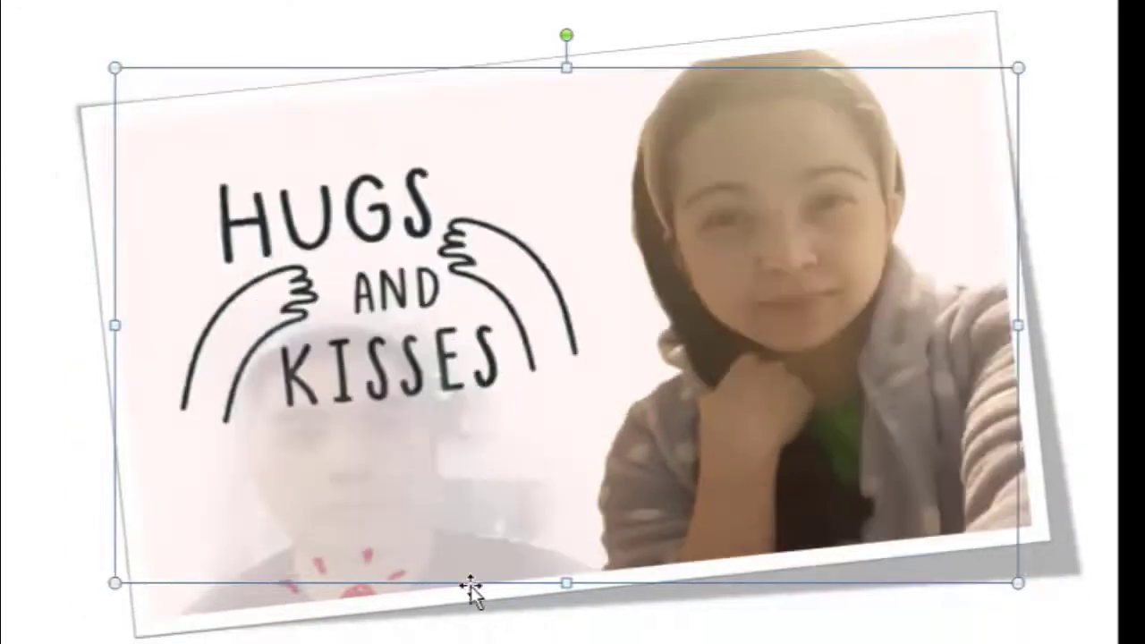
click(1106, 280)
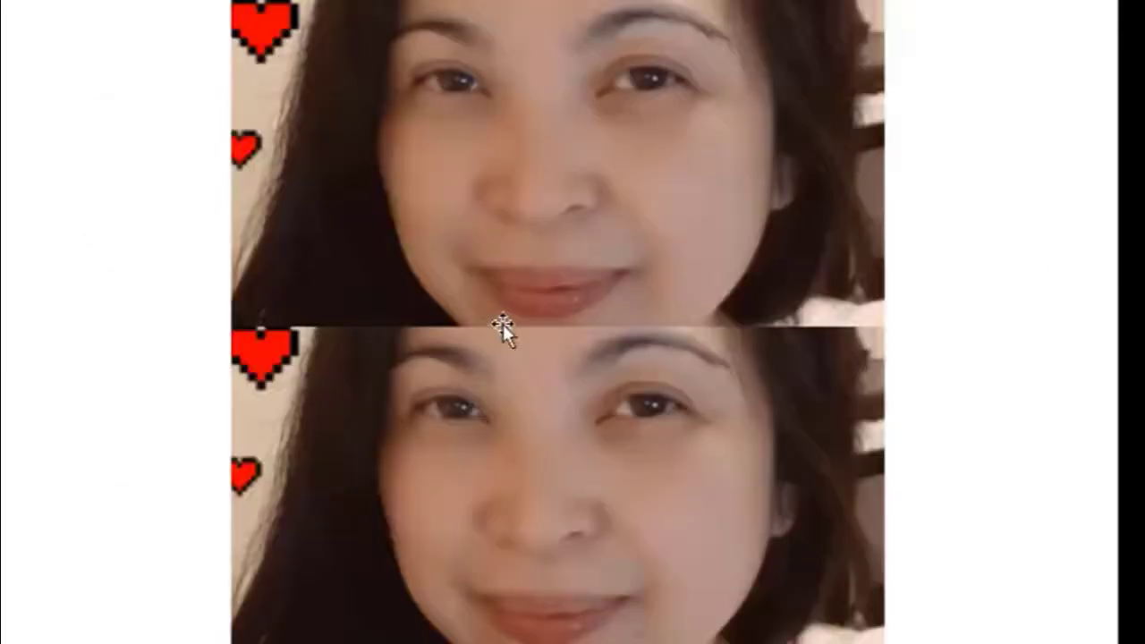
Stretch the stacked face photos' top, bottom, right and left edges to the slide edges
click(626, 211)
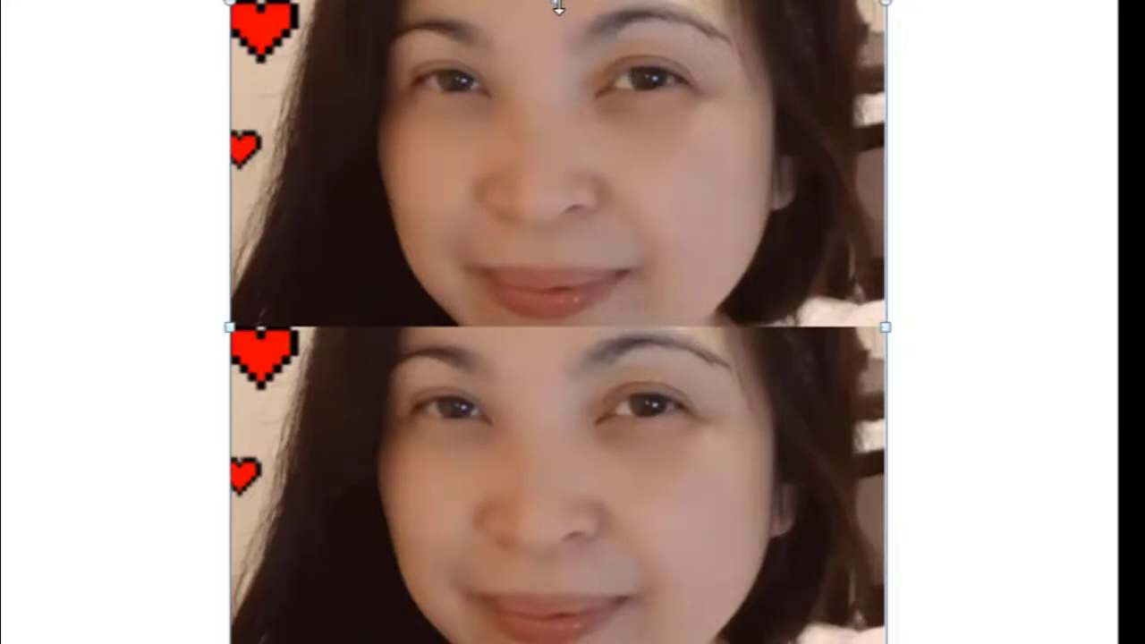
drag(558, 7, 558, 27)
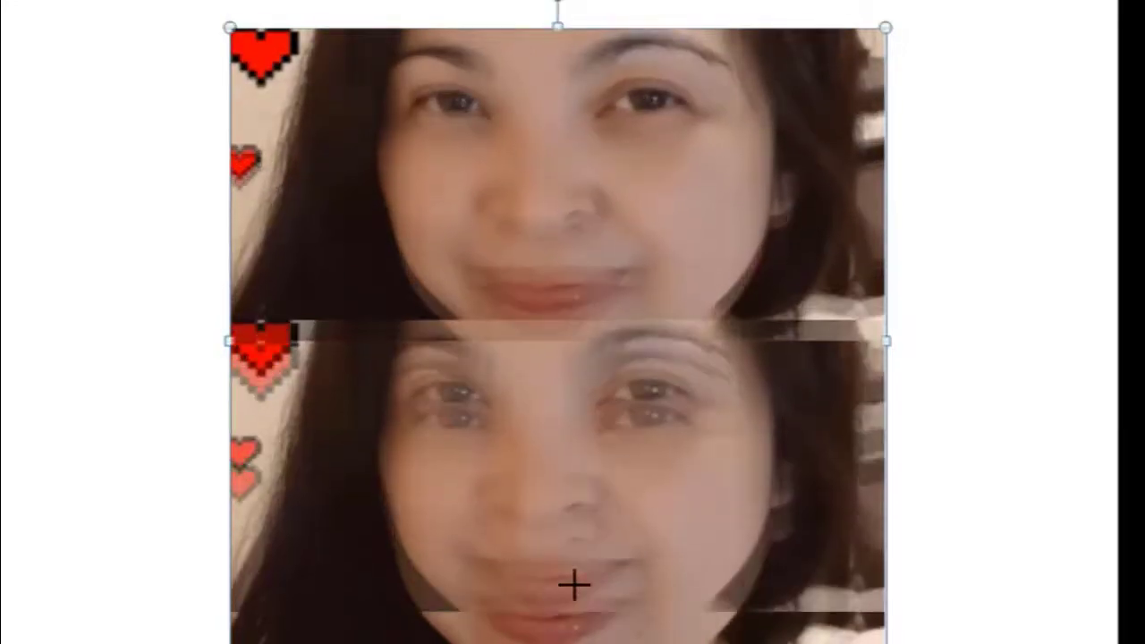
drag(559, 641, 558, 613)
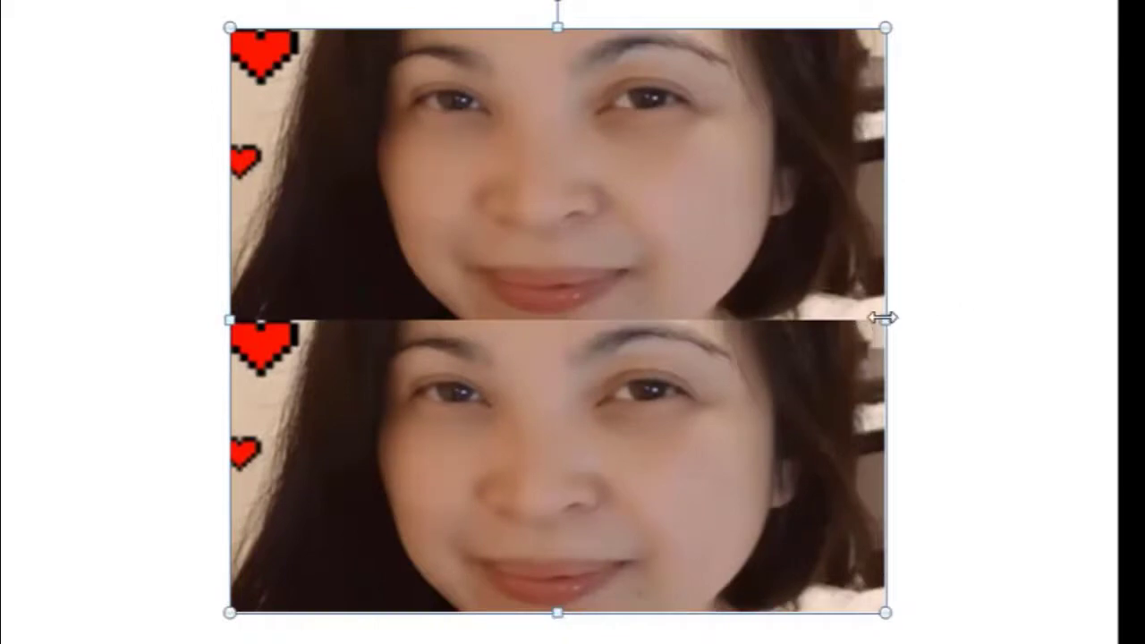
drag(882, 318, 1074, 319)
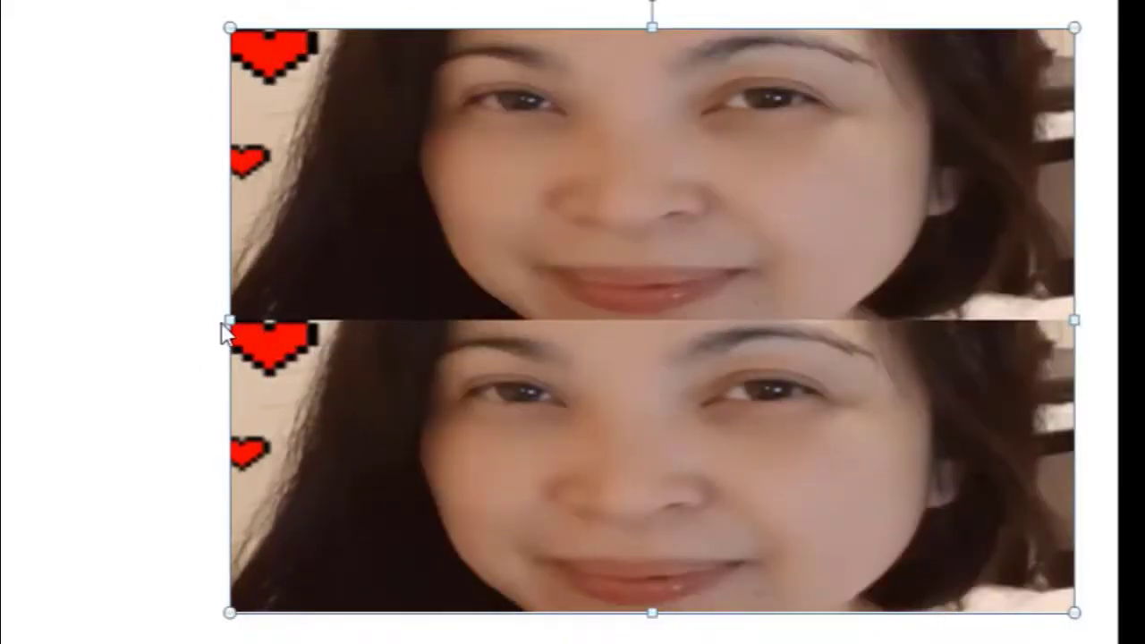
drag(225, 331, 56, 333)
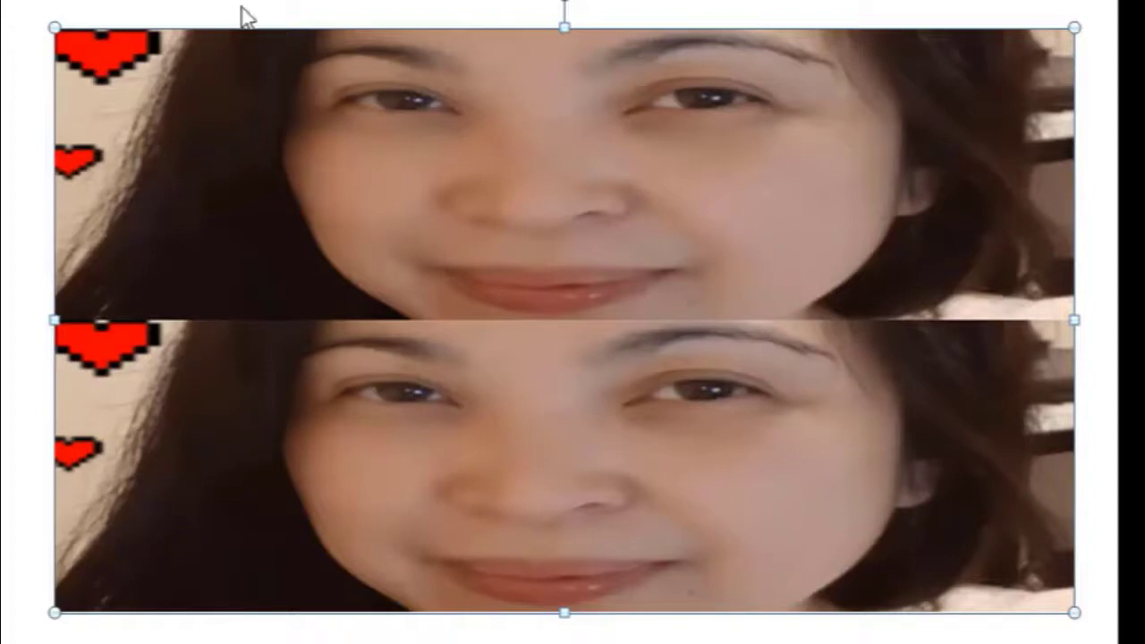
click(7, 303)
click(348, 344)
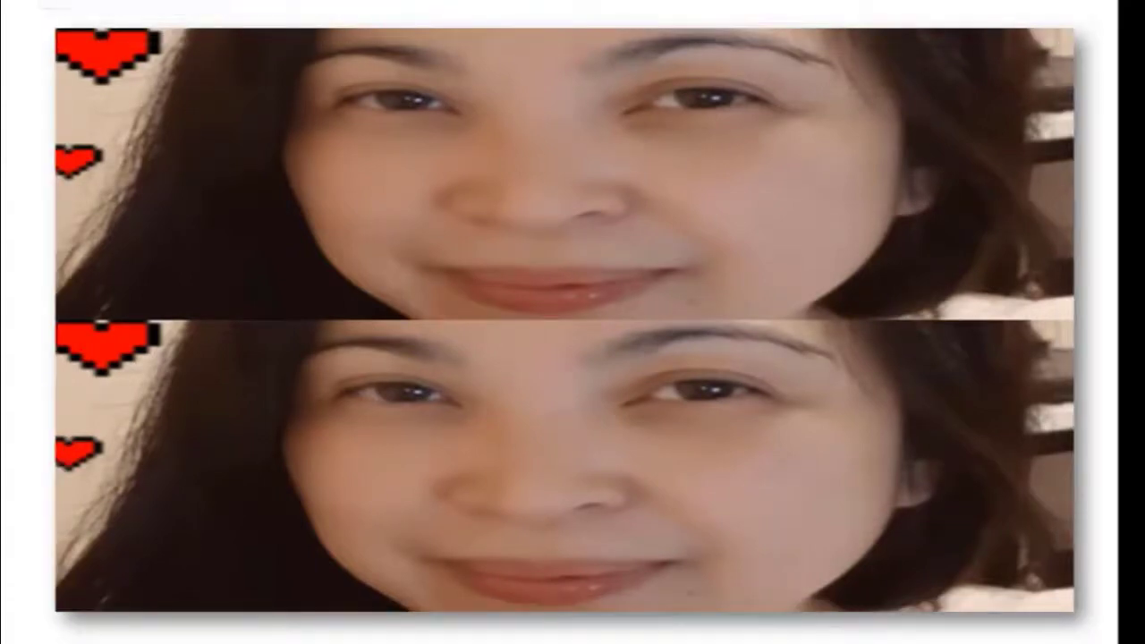
click(356, 39)
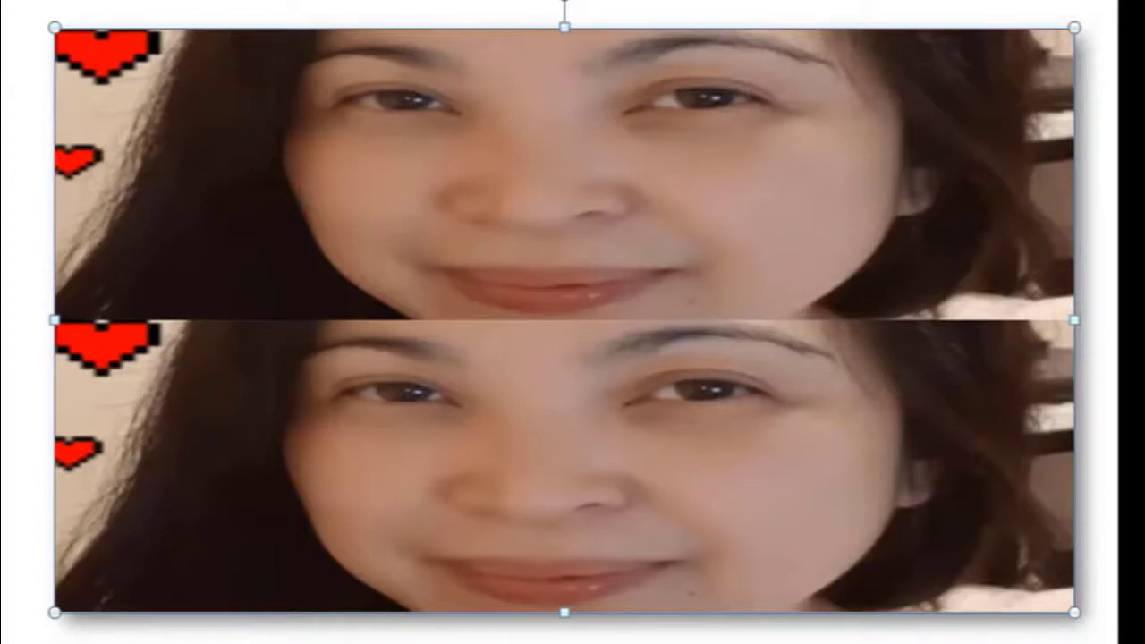
Apply the Divot bevel preset to the stacked face photo, then deselect it
mouse_move(742, 47)
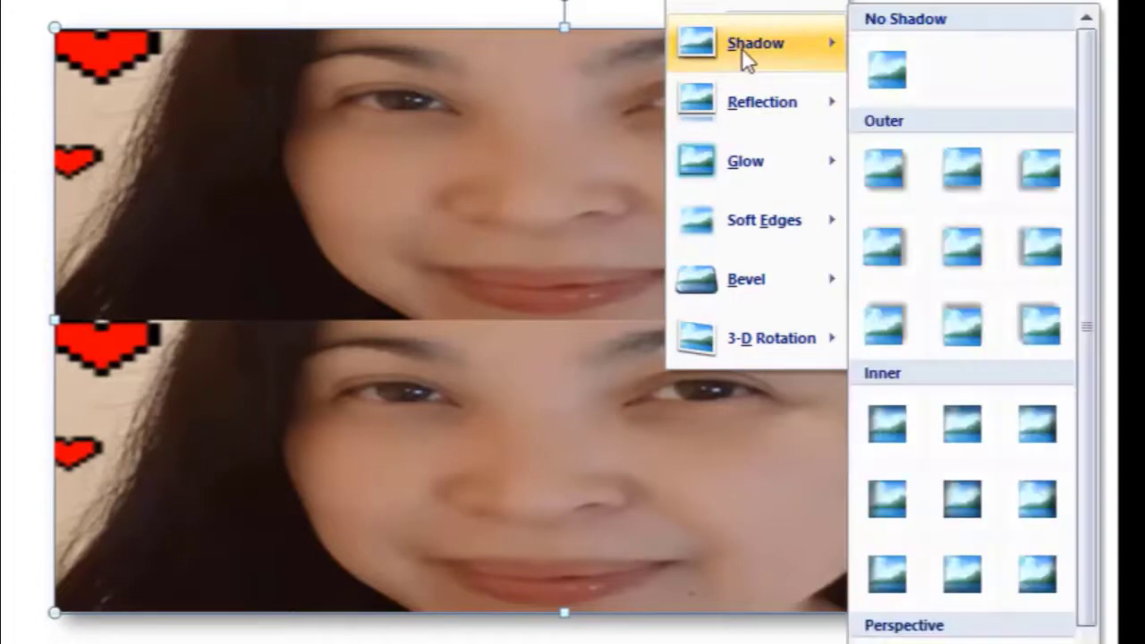
mouse_move(739, 11)
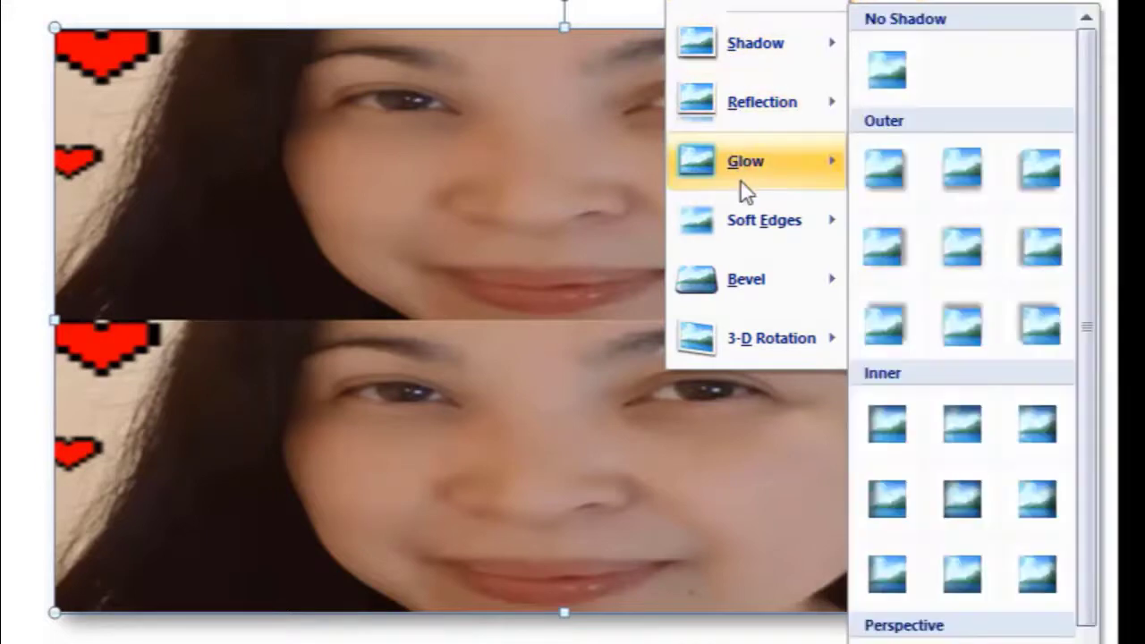
mouse_move(741, 182)
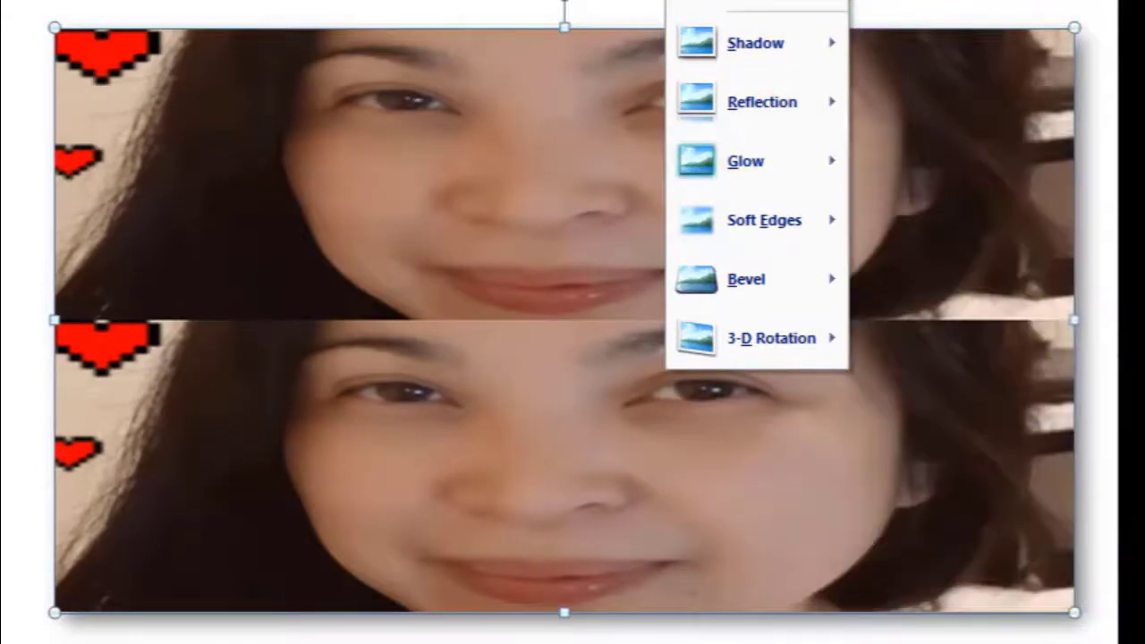
mouse_move(774, 273)
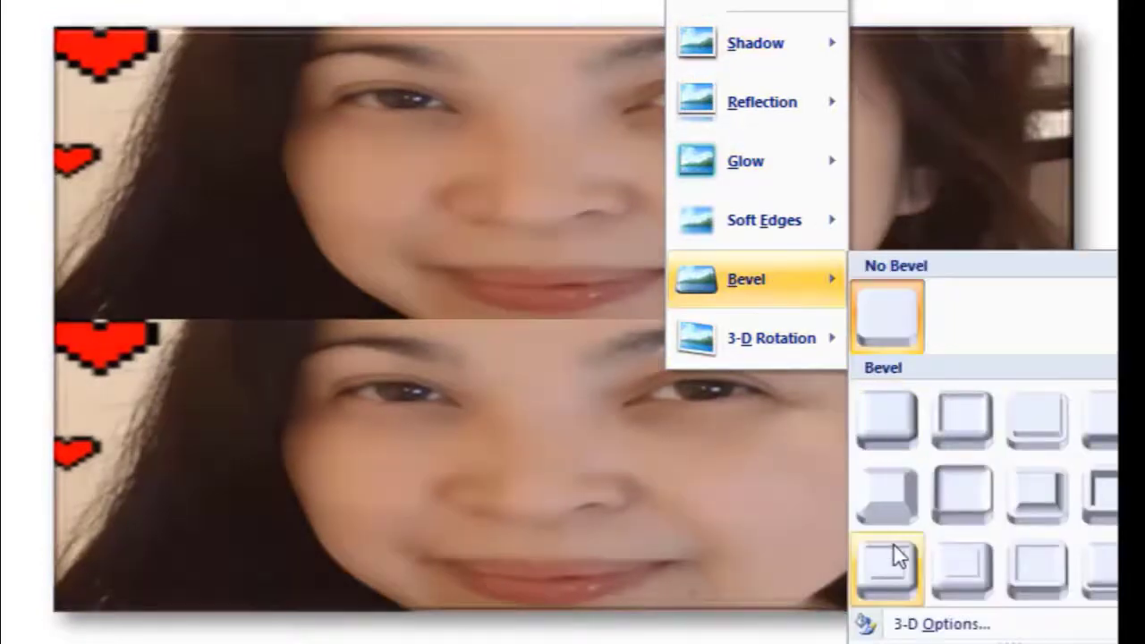
click(895, 555)
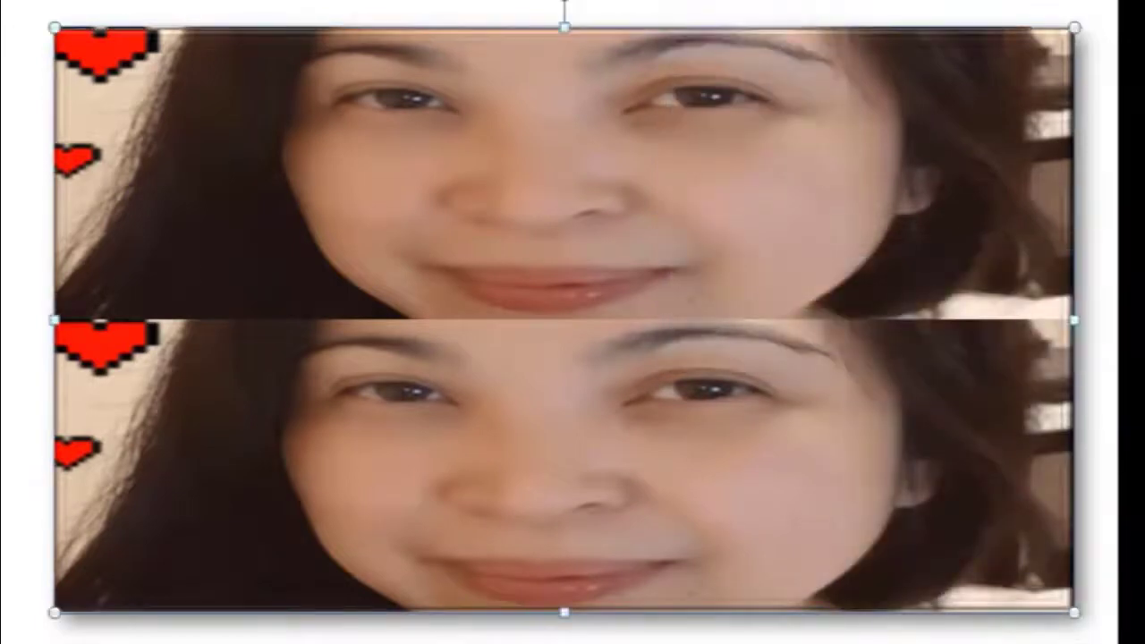
key(Escape)
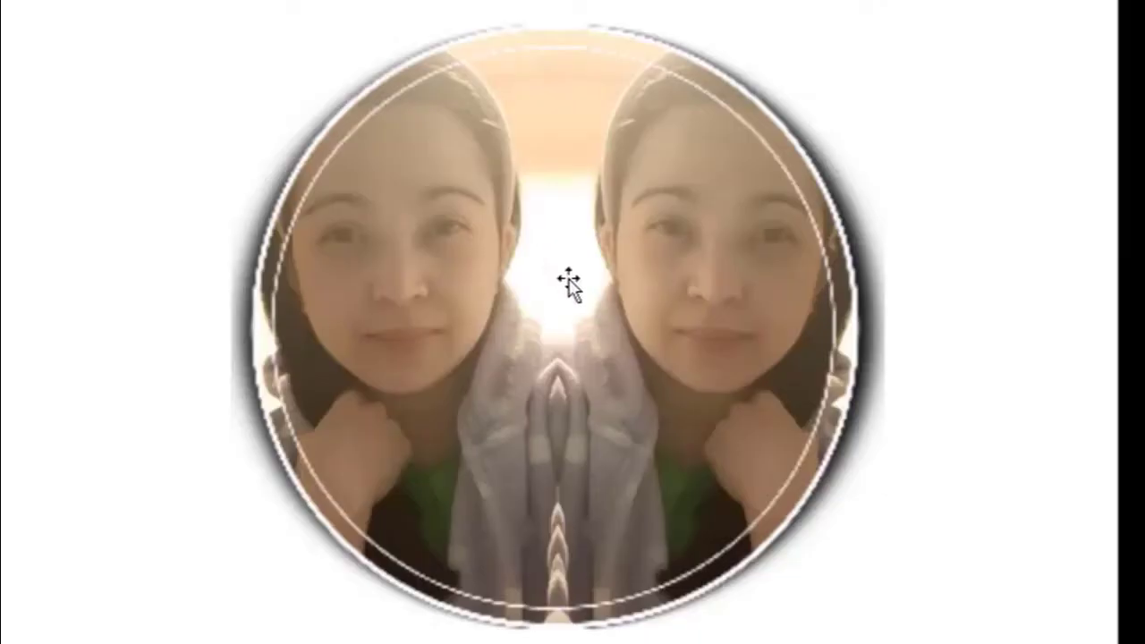
Widen the oval mirrored photo on both sides and trim its top and bottom edges
click(572, 281)
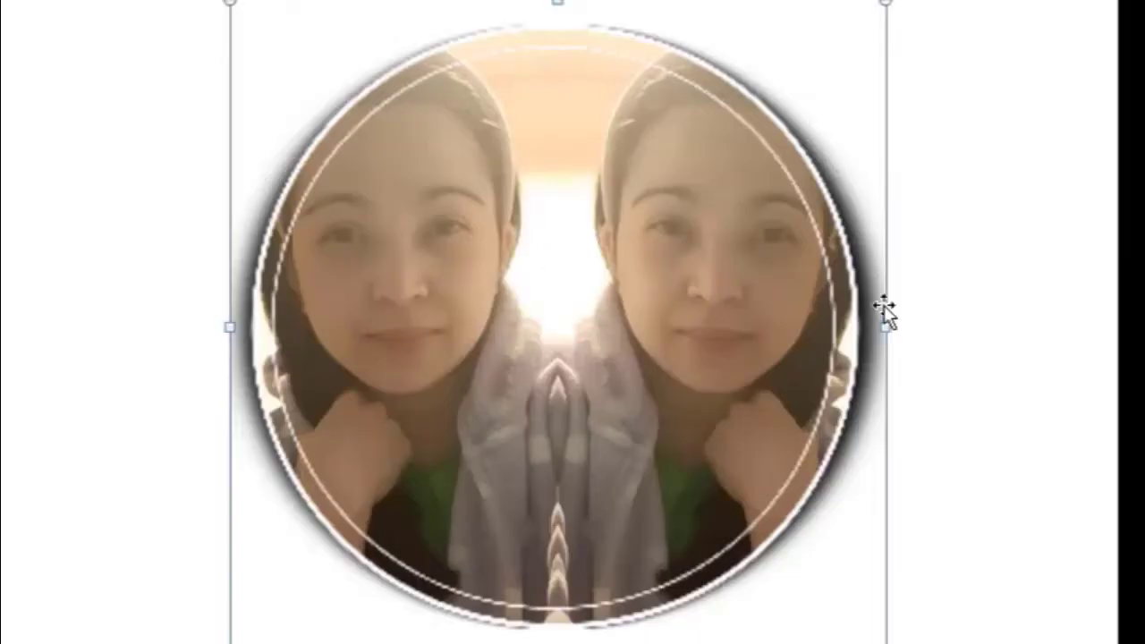
drag(884, 327, 1004, 327)
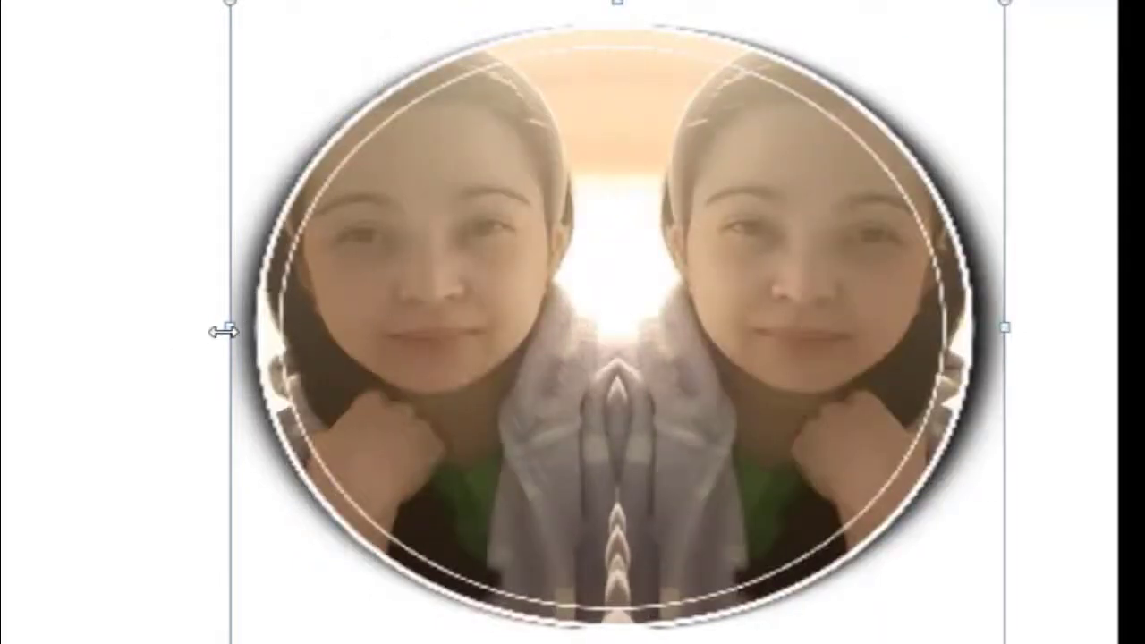
drag(224, 331, 131, 328)
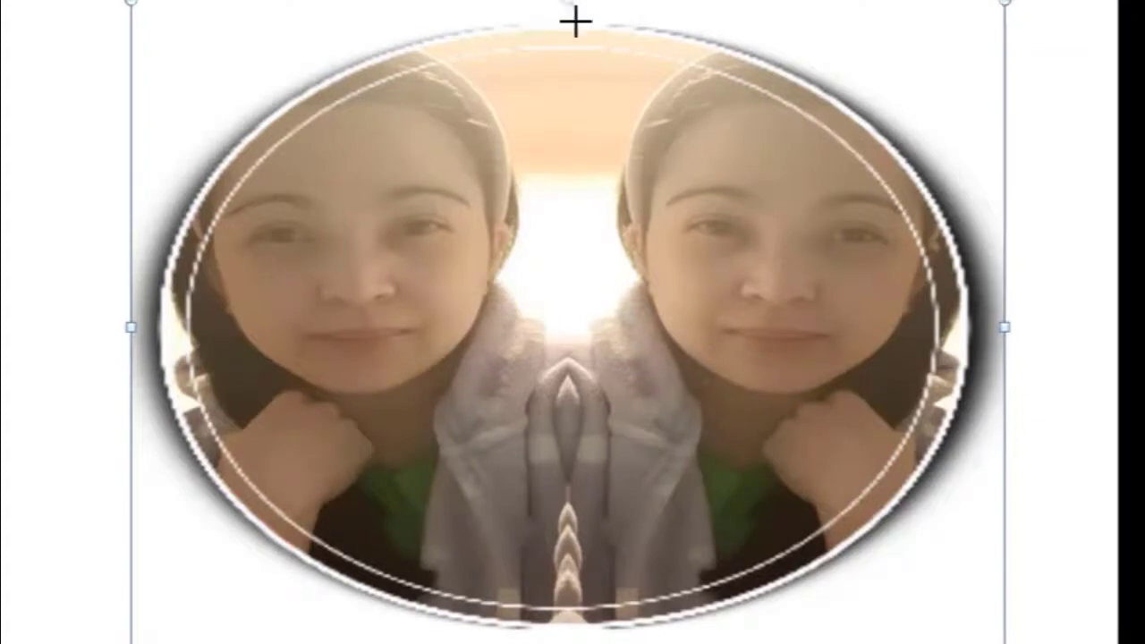
drag(575, 20, 578, 49)
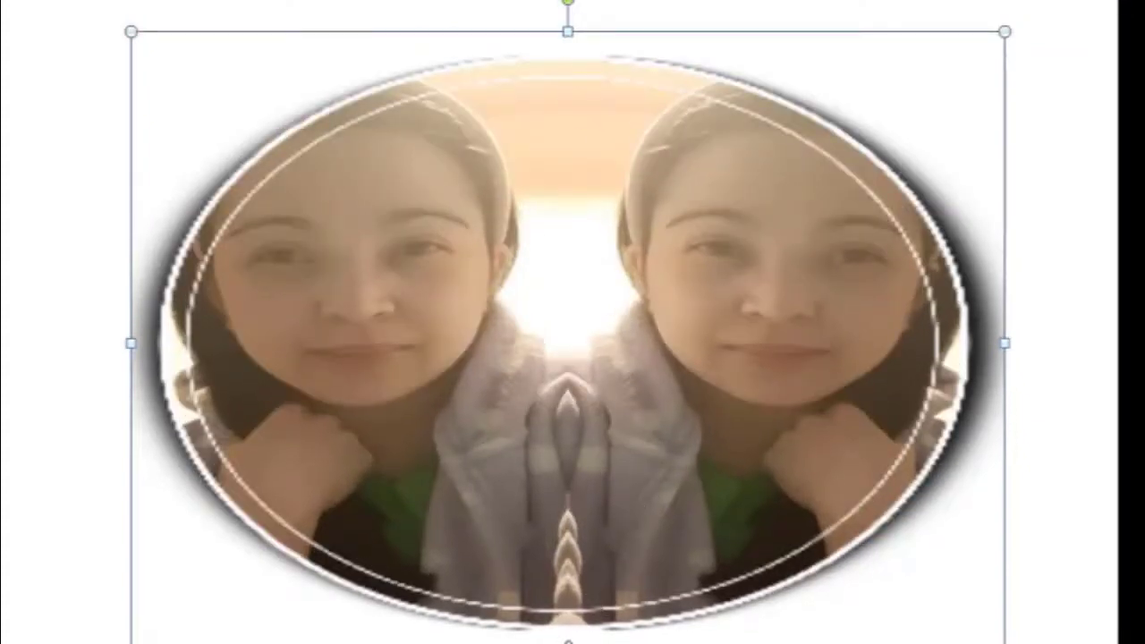
drag(568, 641, 566, 619)
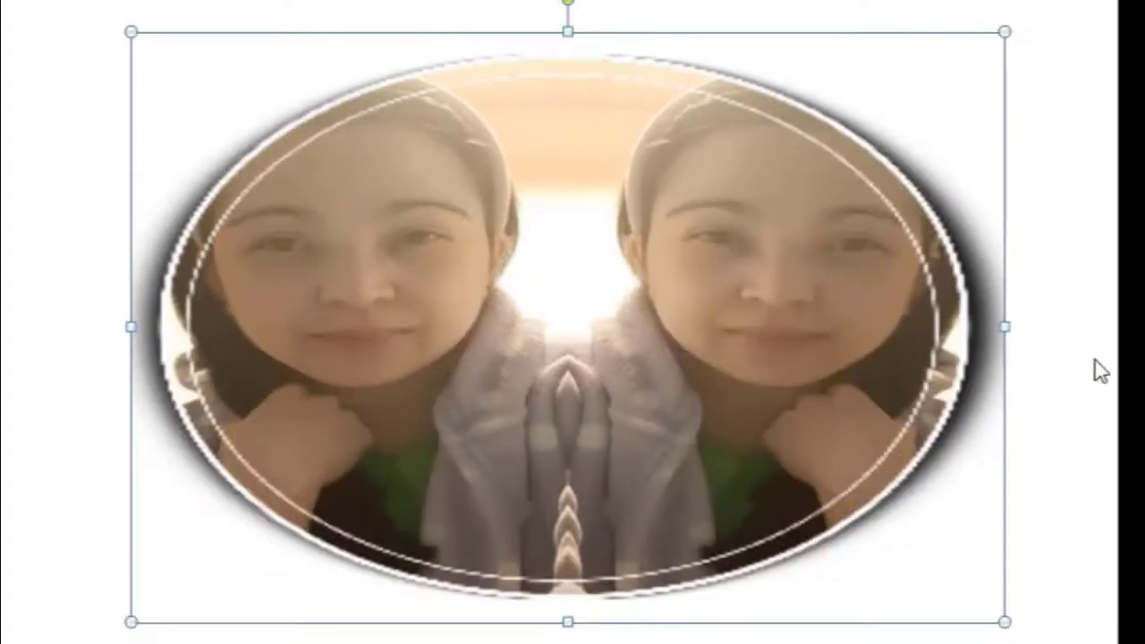
click(1100, 372)
Stretch the oval photo slightly further right and out toward the slide's left edge
click(669, 271)
drag(1005, 327, 1039, 327)
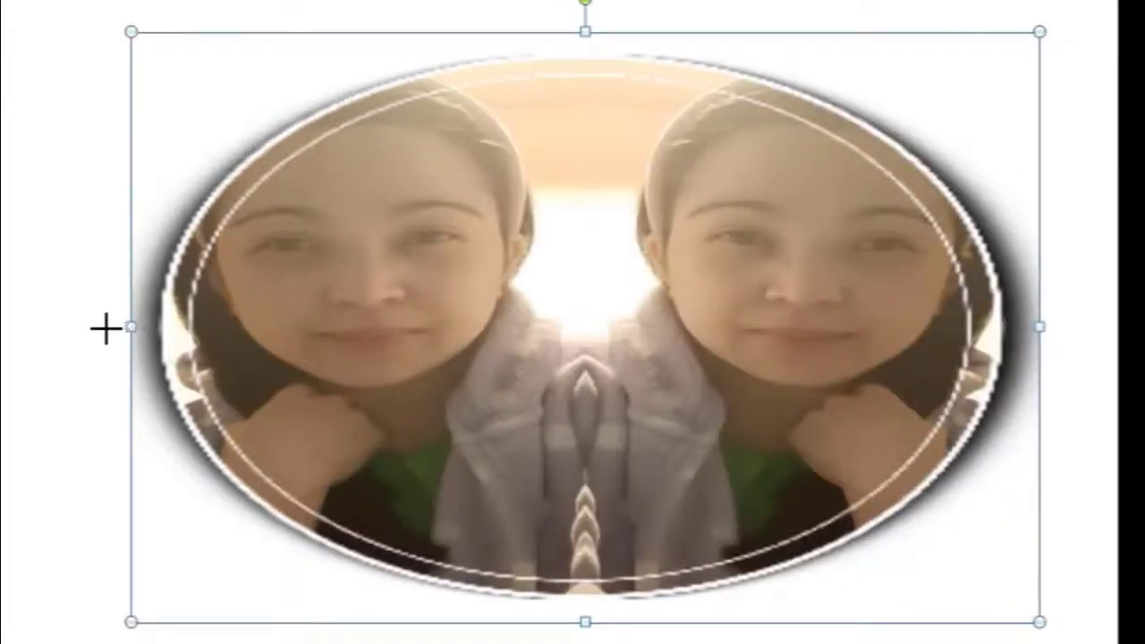
drag(131, 327, 77, 327)
click(9, 391)
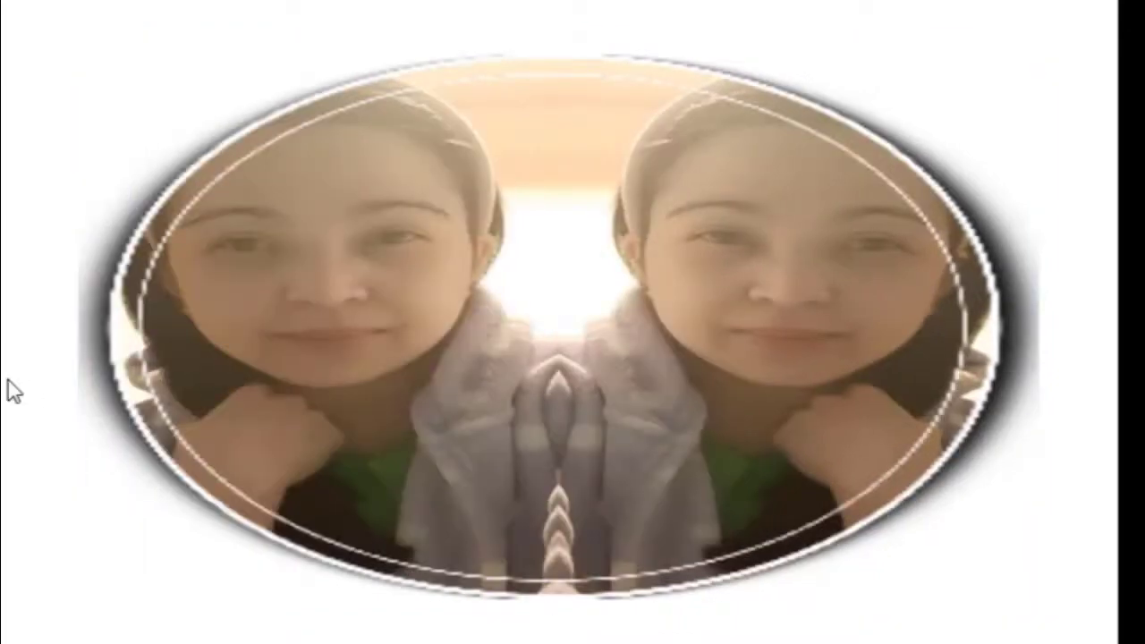
click(563, 344)
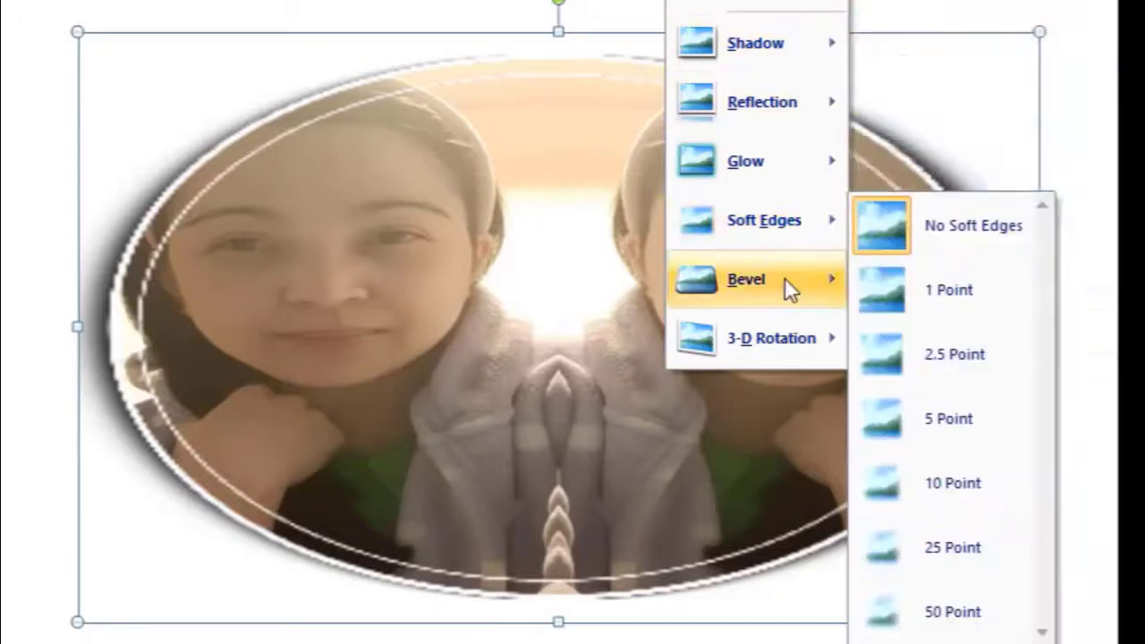
Give the oval mirrored photo a bevel edge preset from Picture Effects
mouse_move(785, 277)
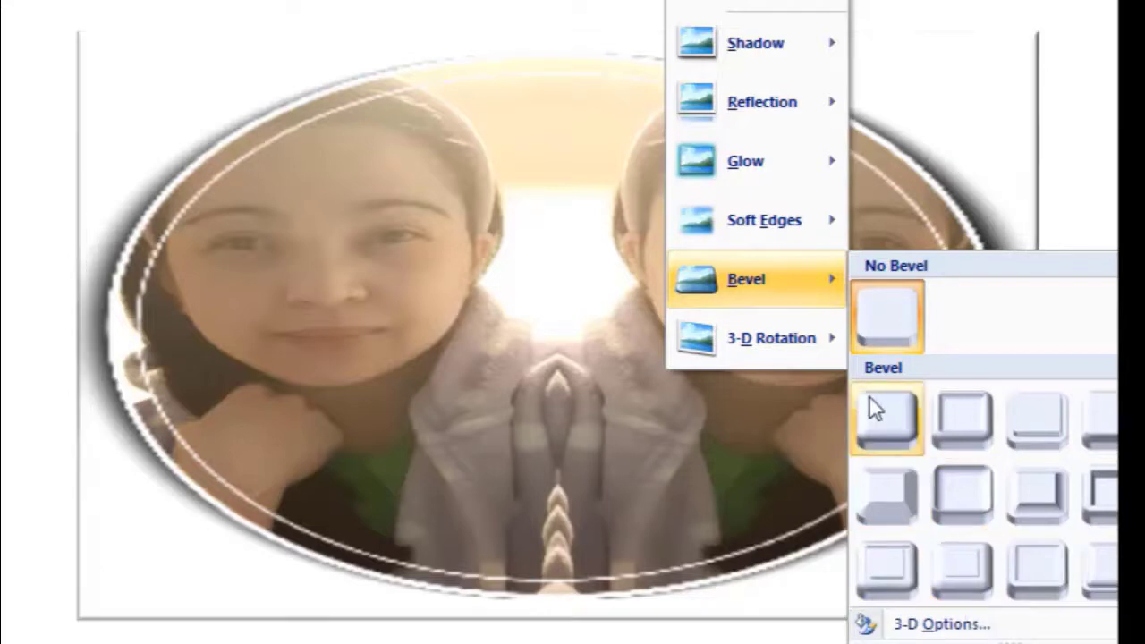
click(959, 560)
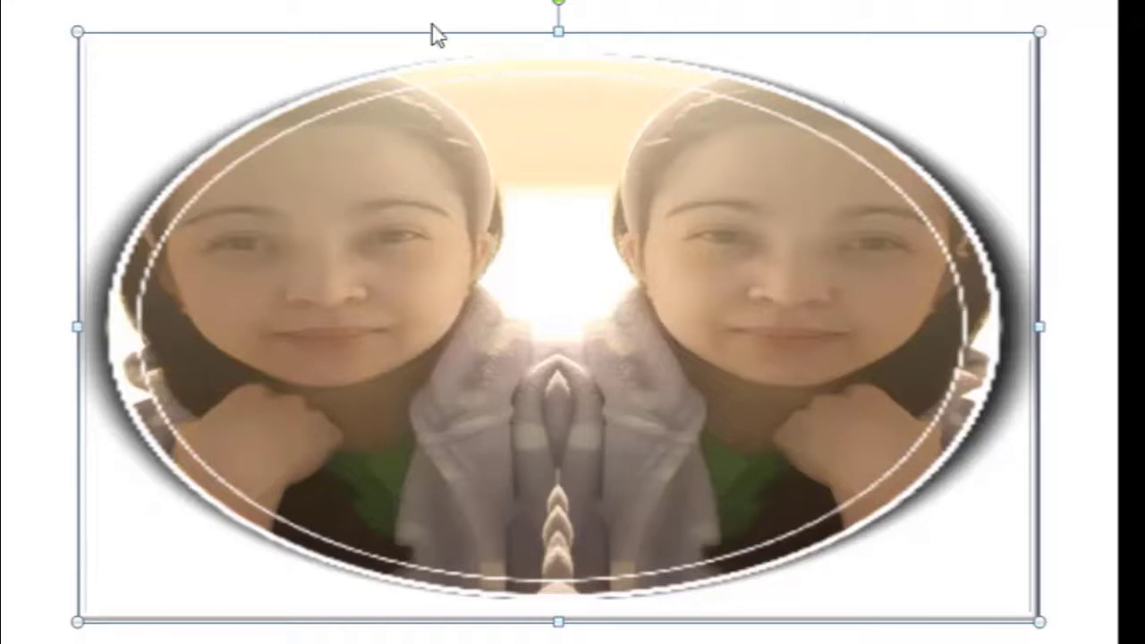
click(16, 128)
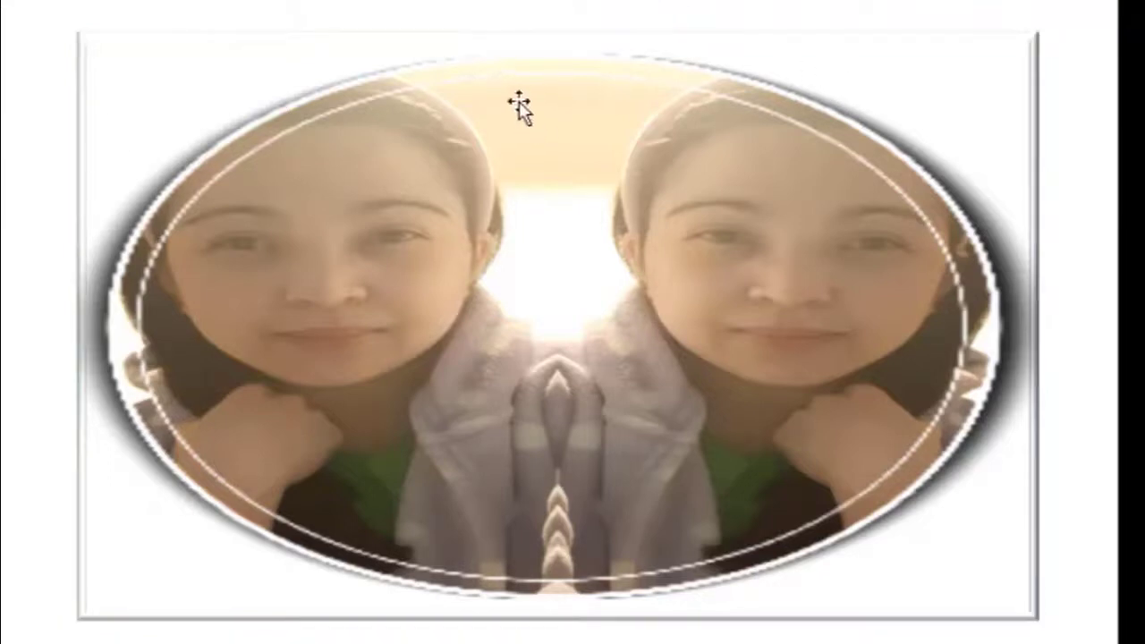
Set the oval photo's glow to No Glow
click(576, 234)
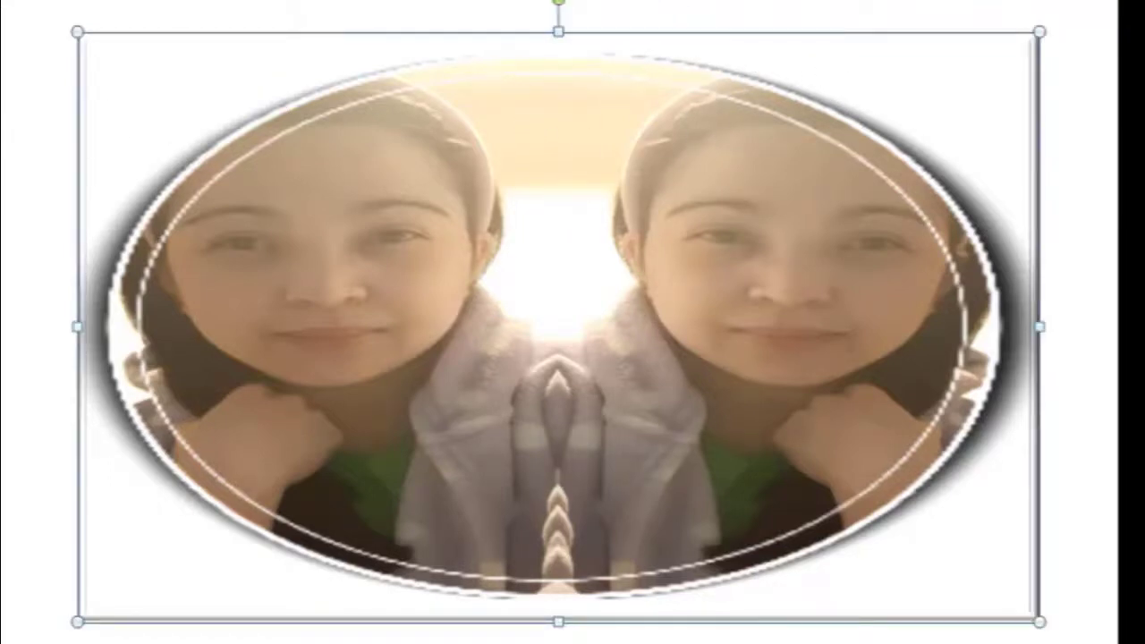
click(734, 2)
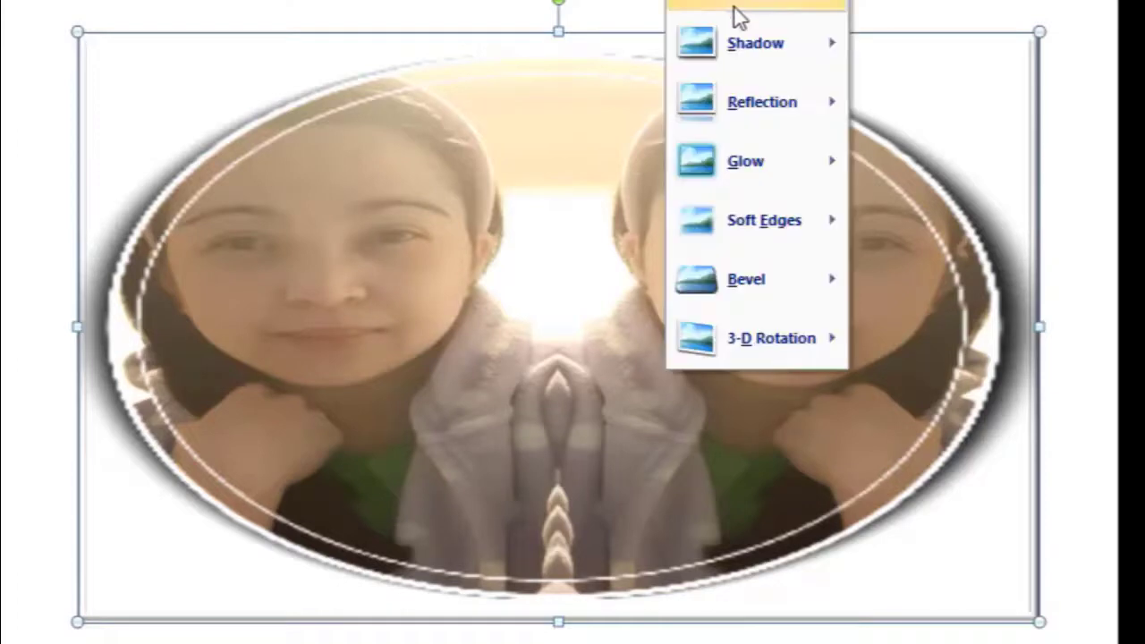
mouse_move(743, 47)
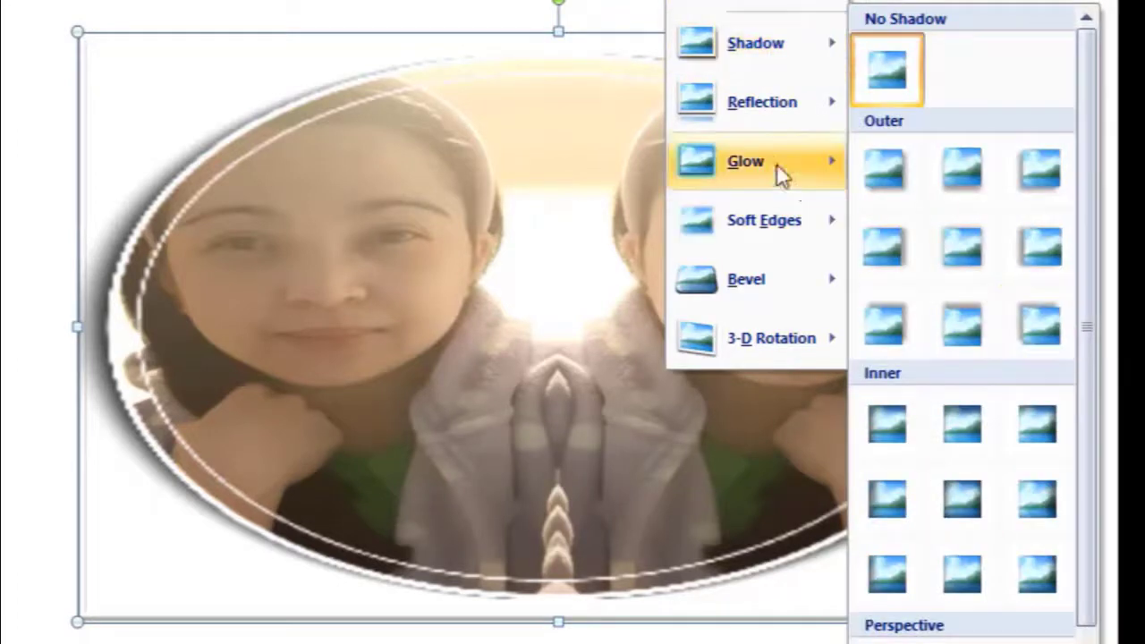
mouse_move(780, 161)
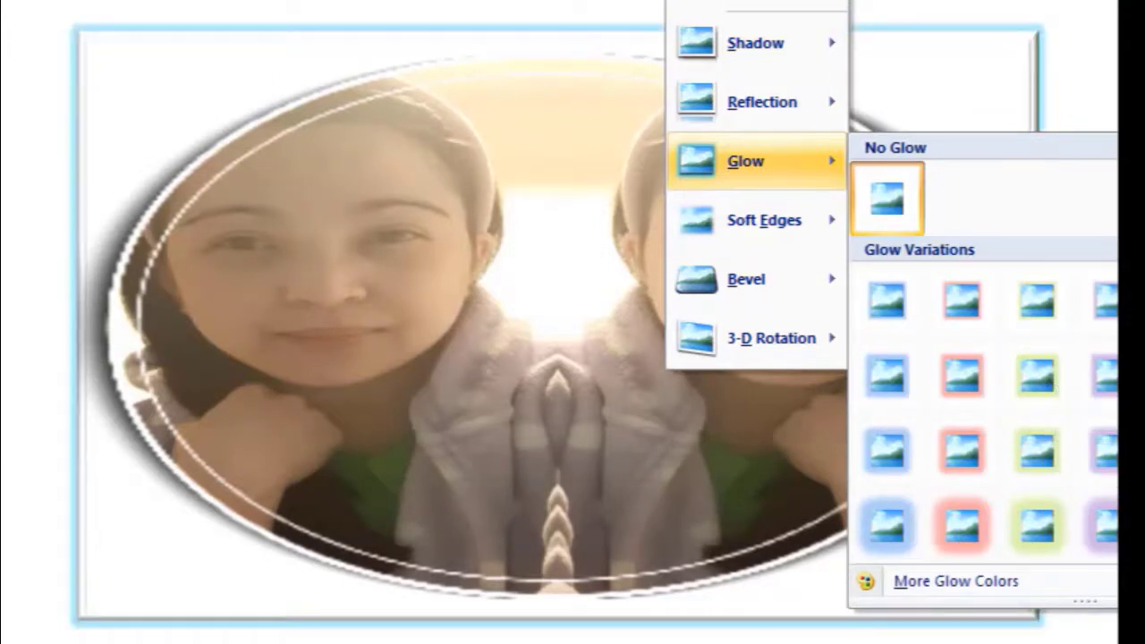
click(888, 198)
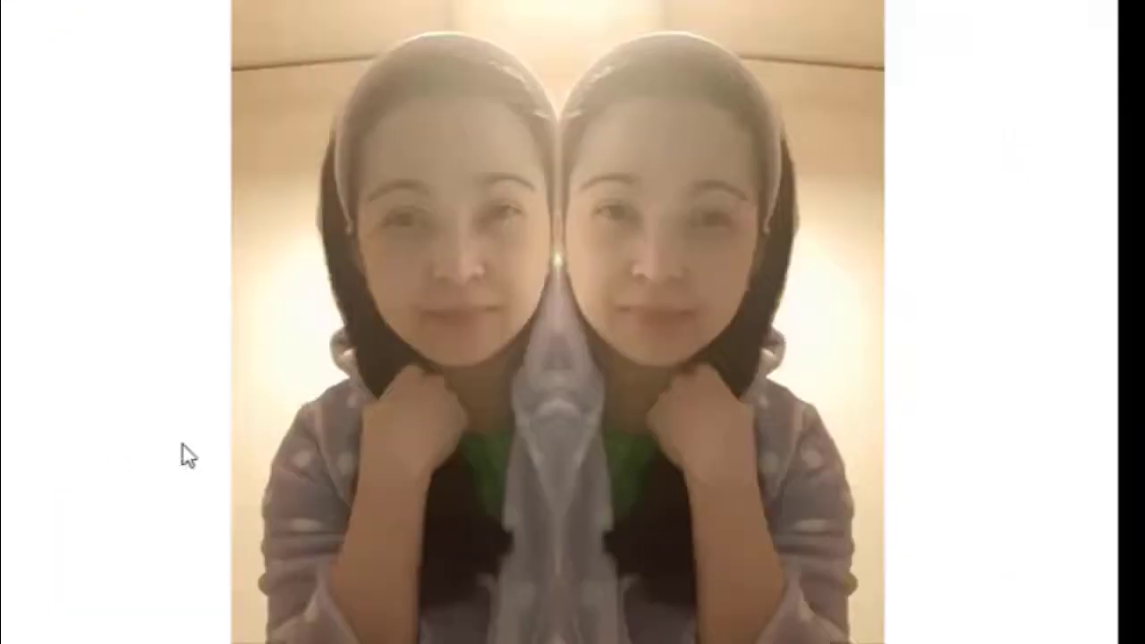
Reshape the next slide's tall mirrored photo into a wide rectangle spanning the slide
click(527, 314)
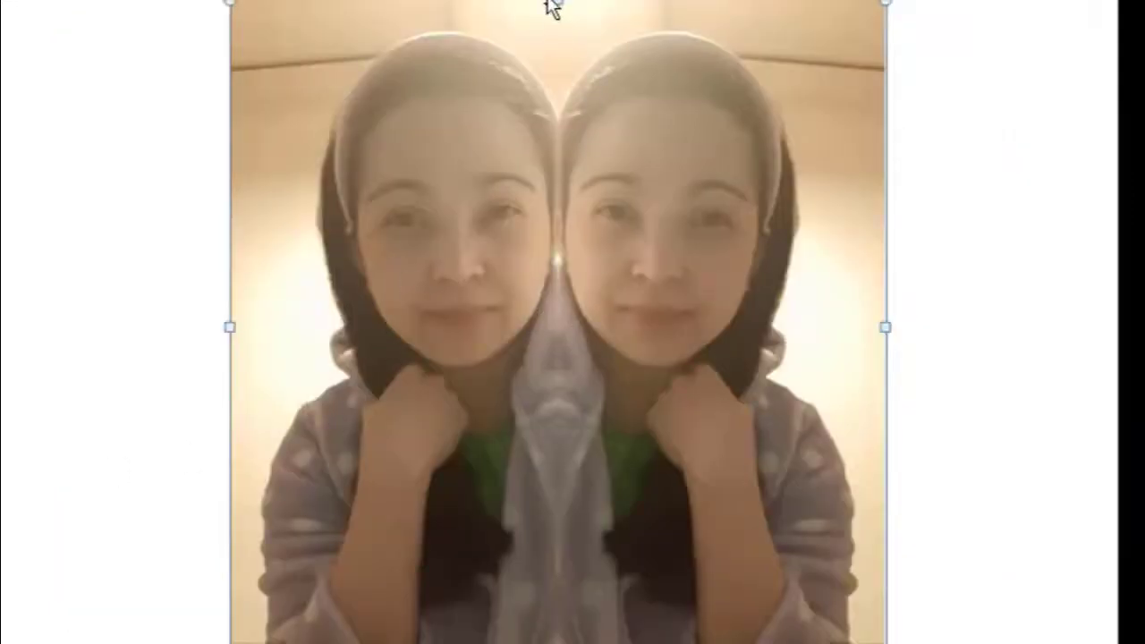
drag(558, 3, 558, 56)
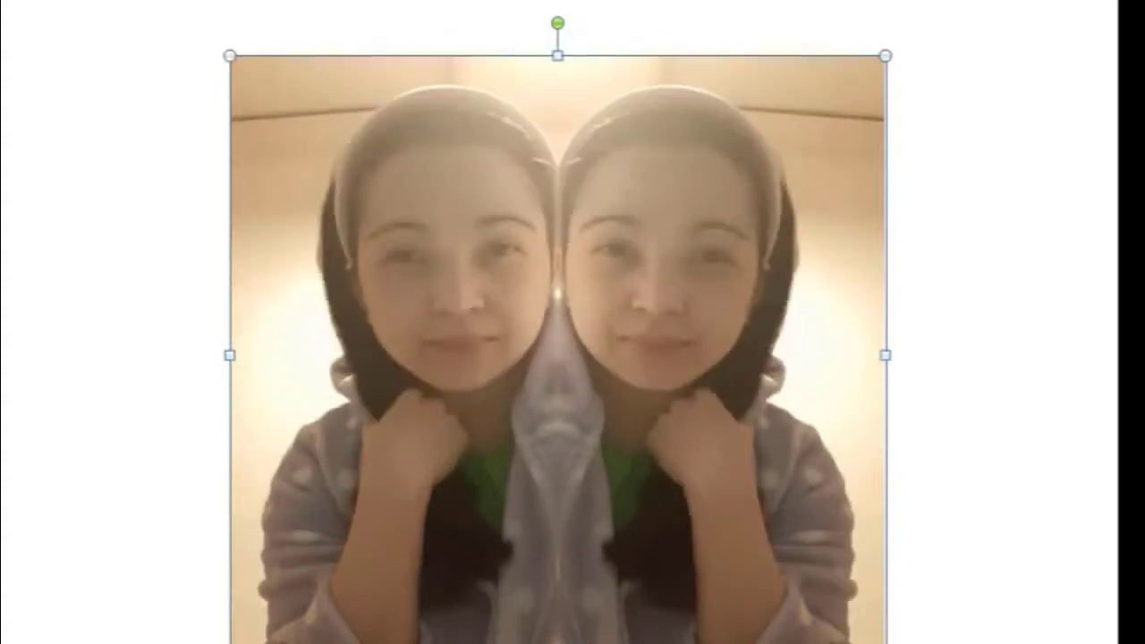
drag(557, 640, 557, 603)
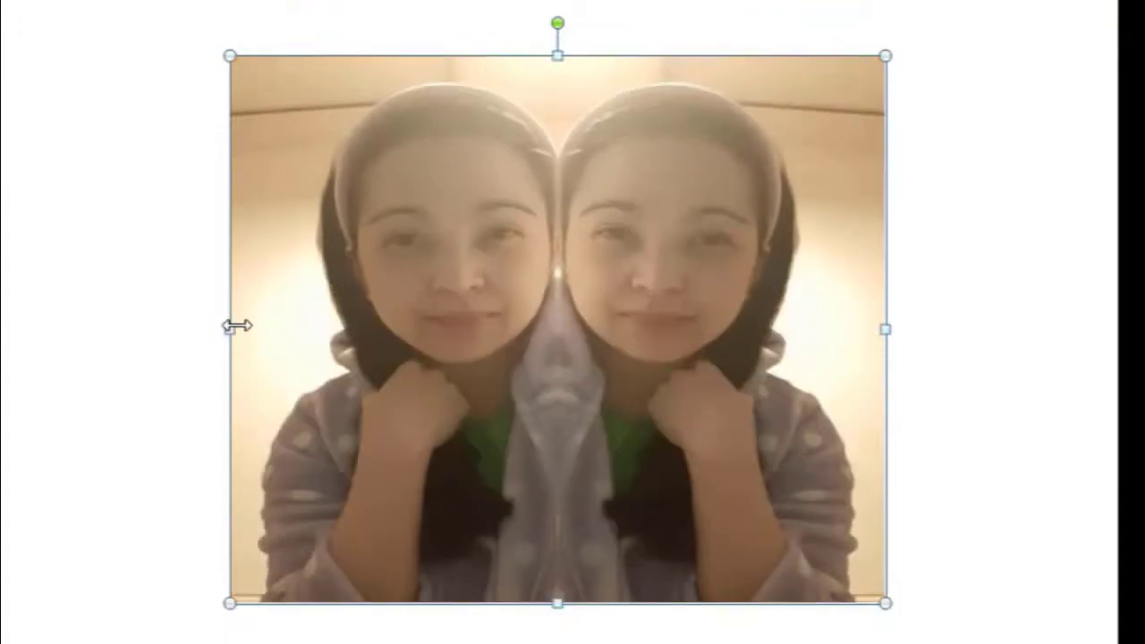
drag(225, 327, 45, 329)
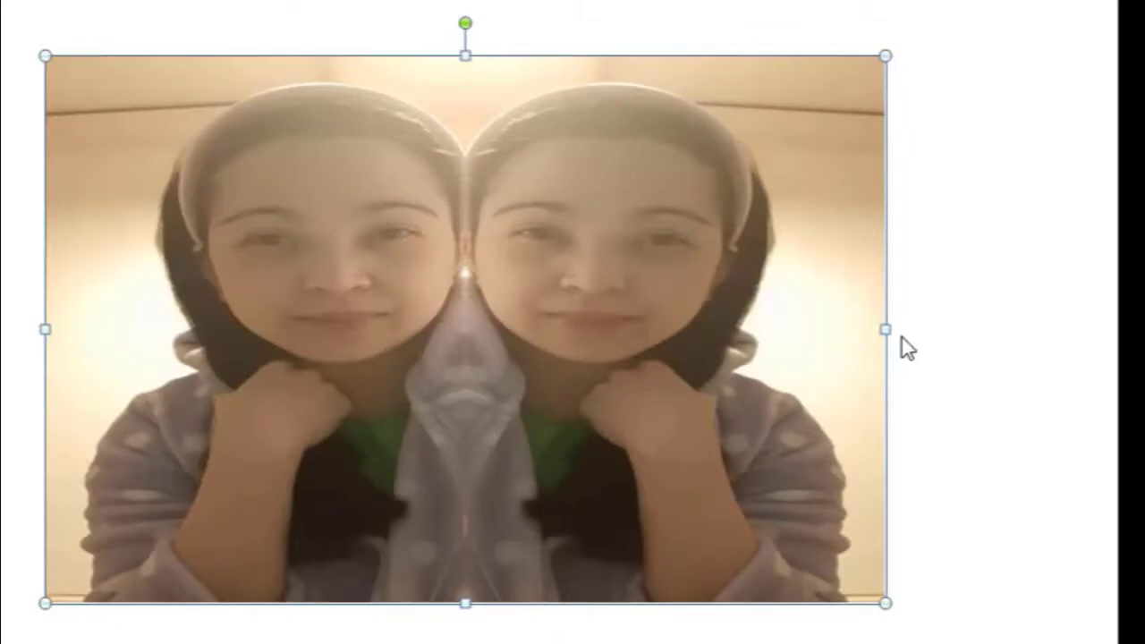
drag(885, 329, 1080, 327)
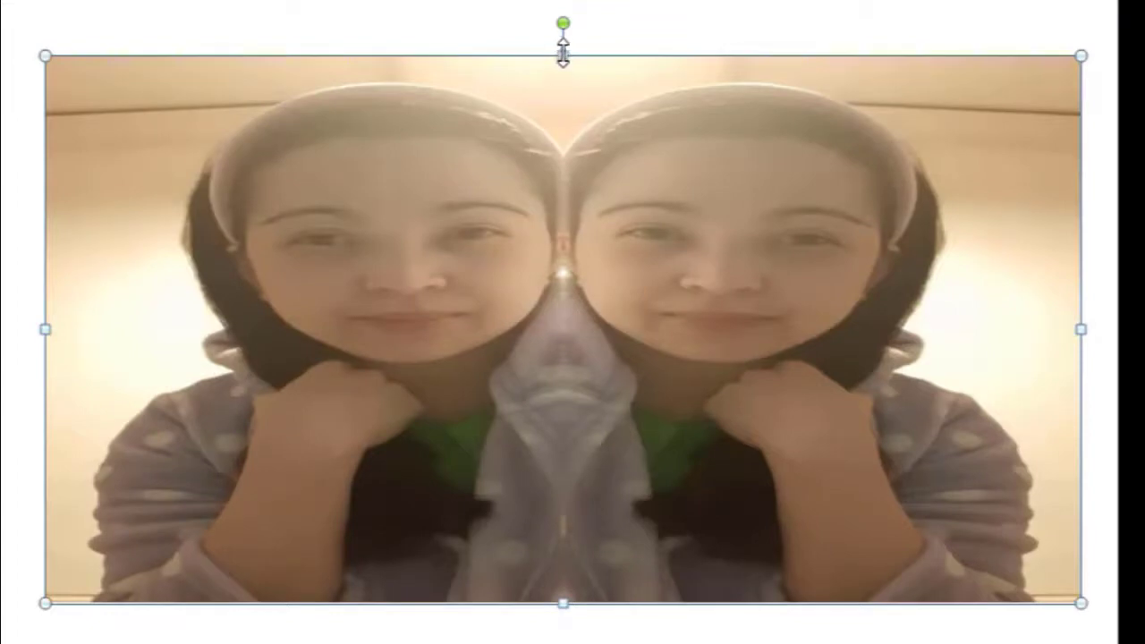
drag(562, 56, 560, 39)
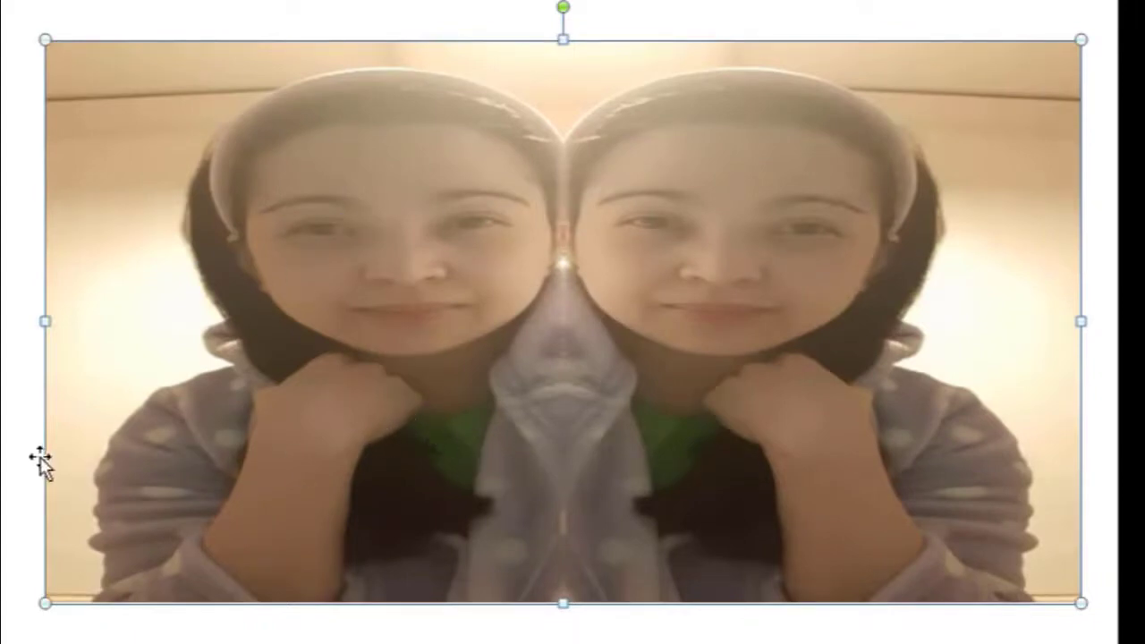
click(3, 502)
Apply the Soft Edge Oval picture style to the wide mirrored photo
click(552, 365)
click(657, 3)
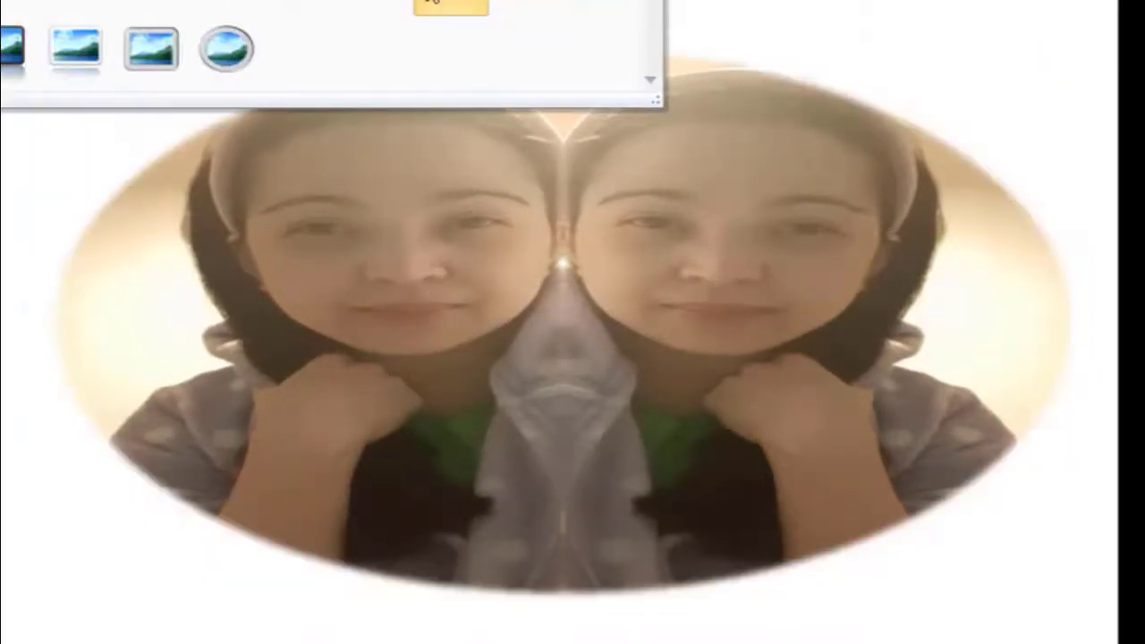
click(452, 5)
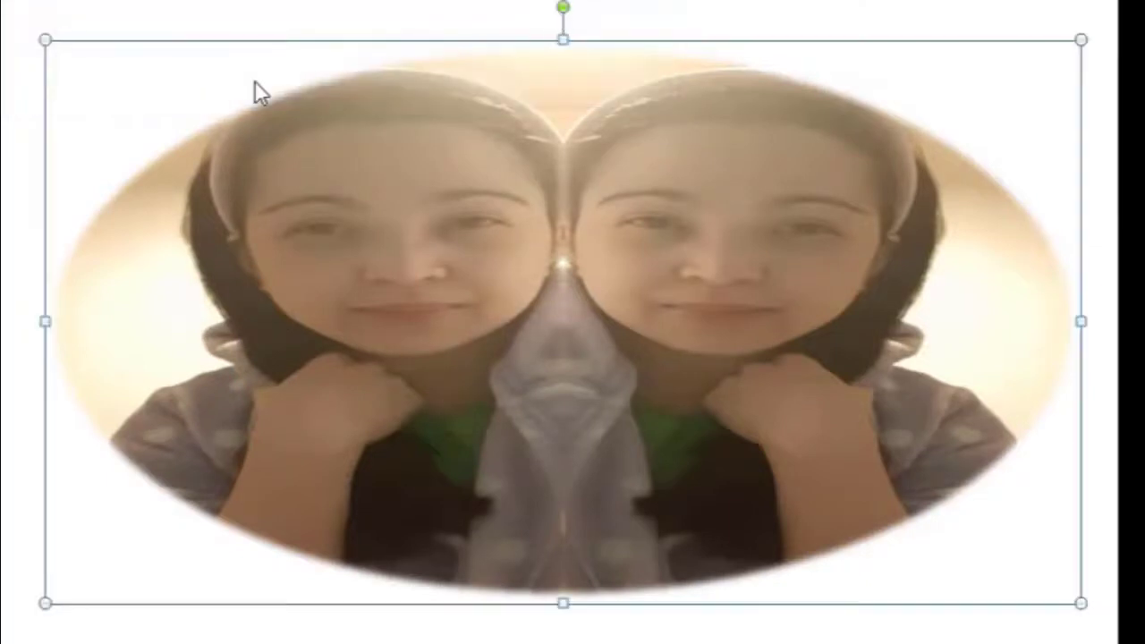
Apply a 3-D format preset to the photo from Picture Effects > Preset
click(707, 3)
mouse_move(747, 179)
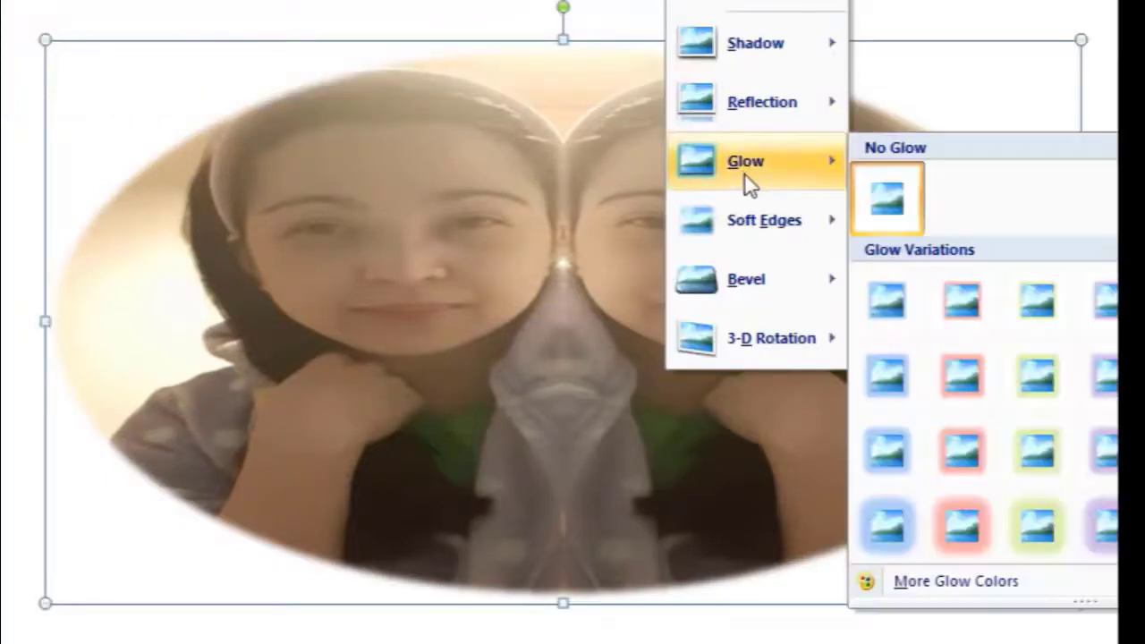
mouse_move(758, 290)
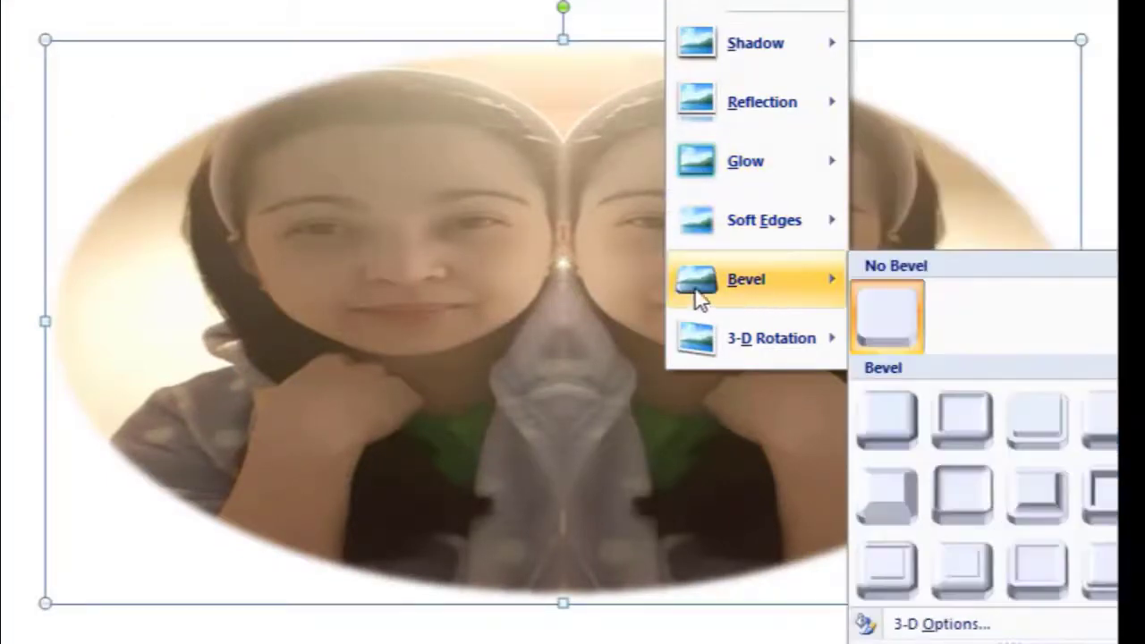
mouse_move(755, 7)
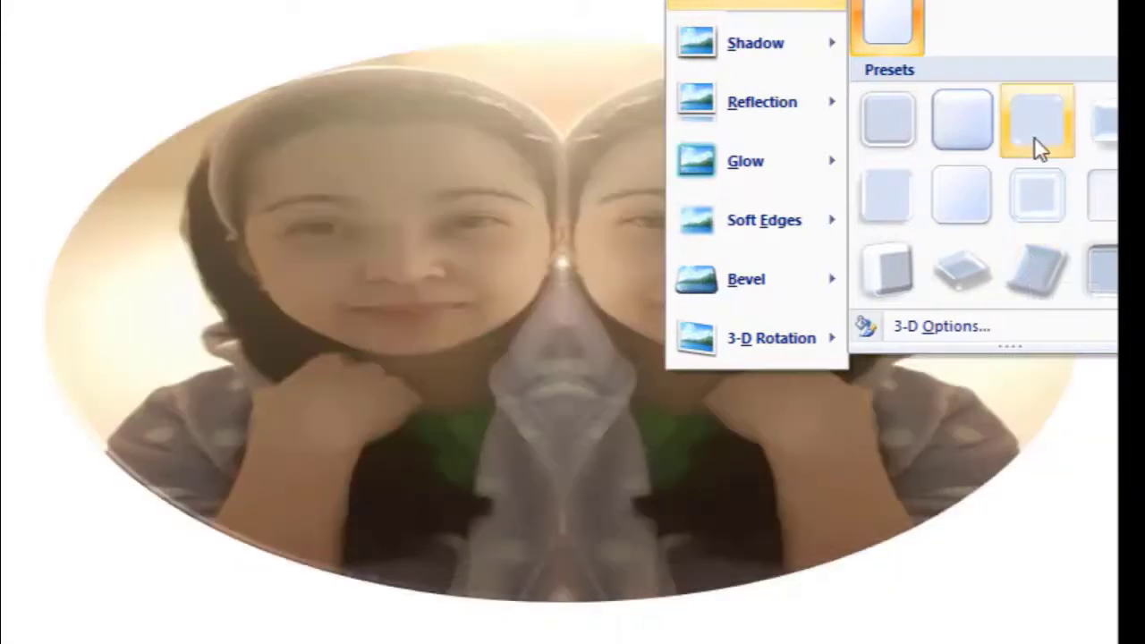
click(1035, 134)
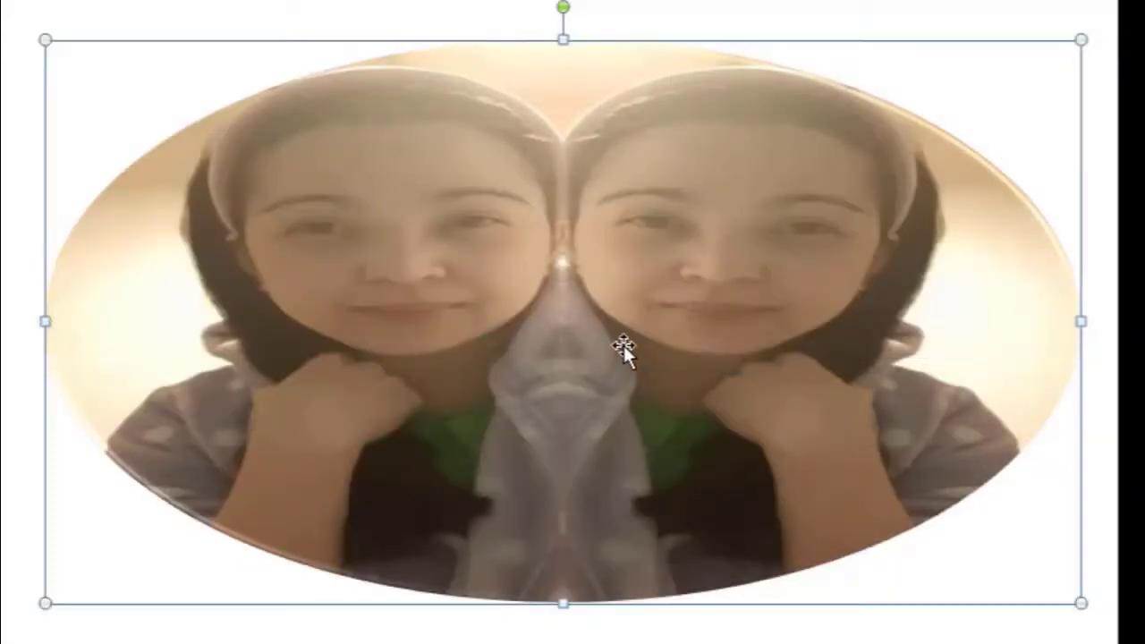
Add a bevel edge to the oval mirrored photo from Picture Effects
click(702, 2)
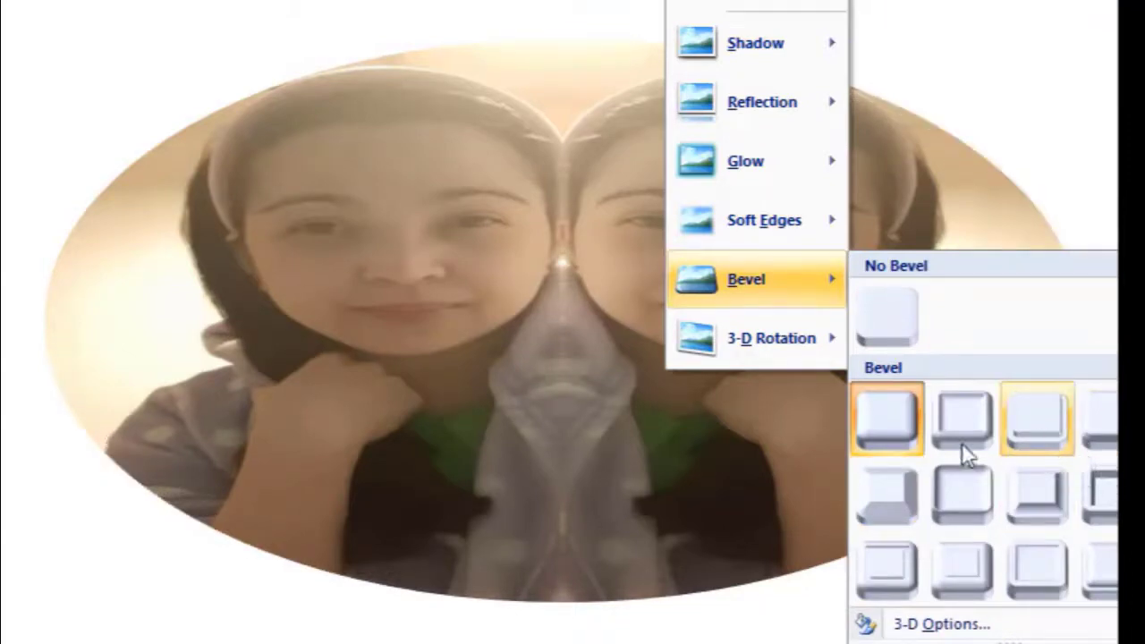
click(1097, 564)
click(996, 606)
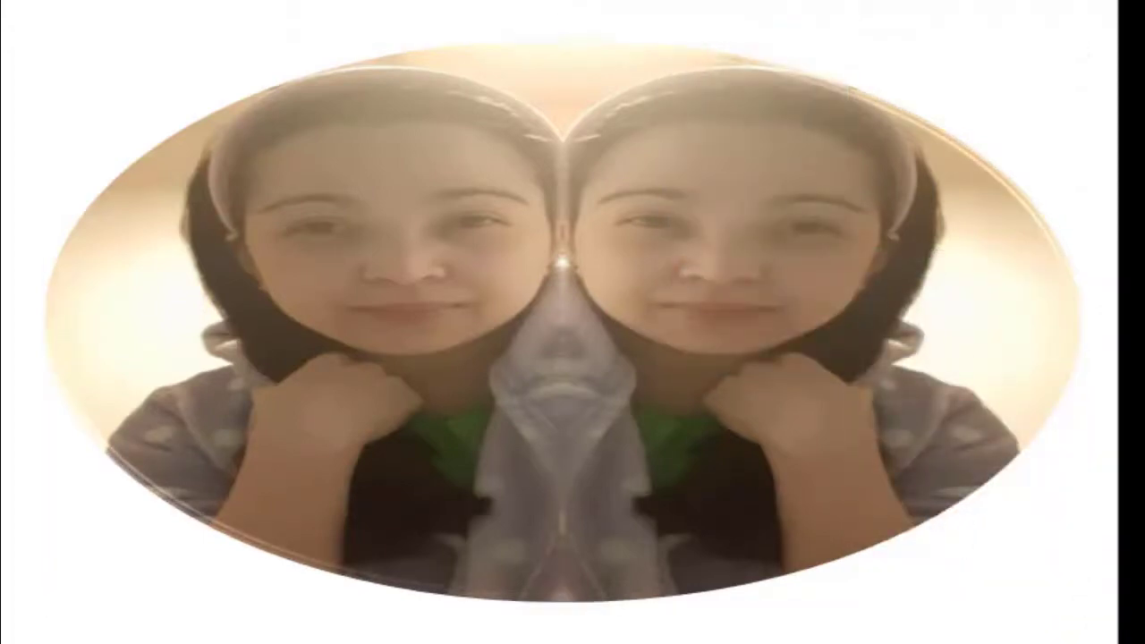
Give the oval photo a soft warm orange glow variation
click(618, 358)
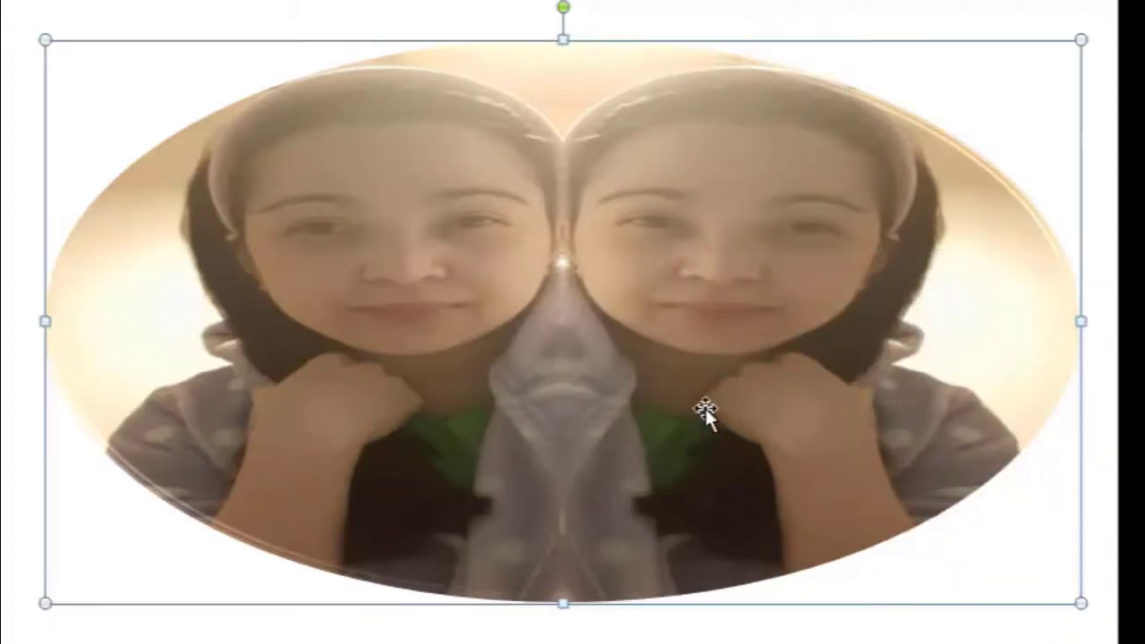
click(731, 8)
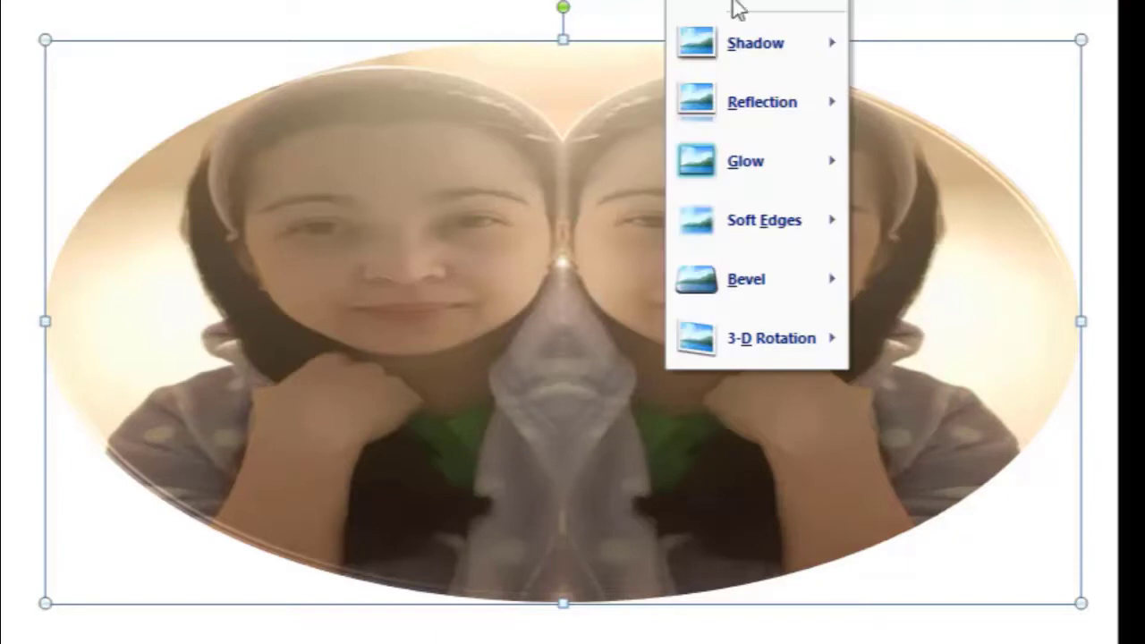
mouse_move(800, 179)
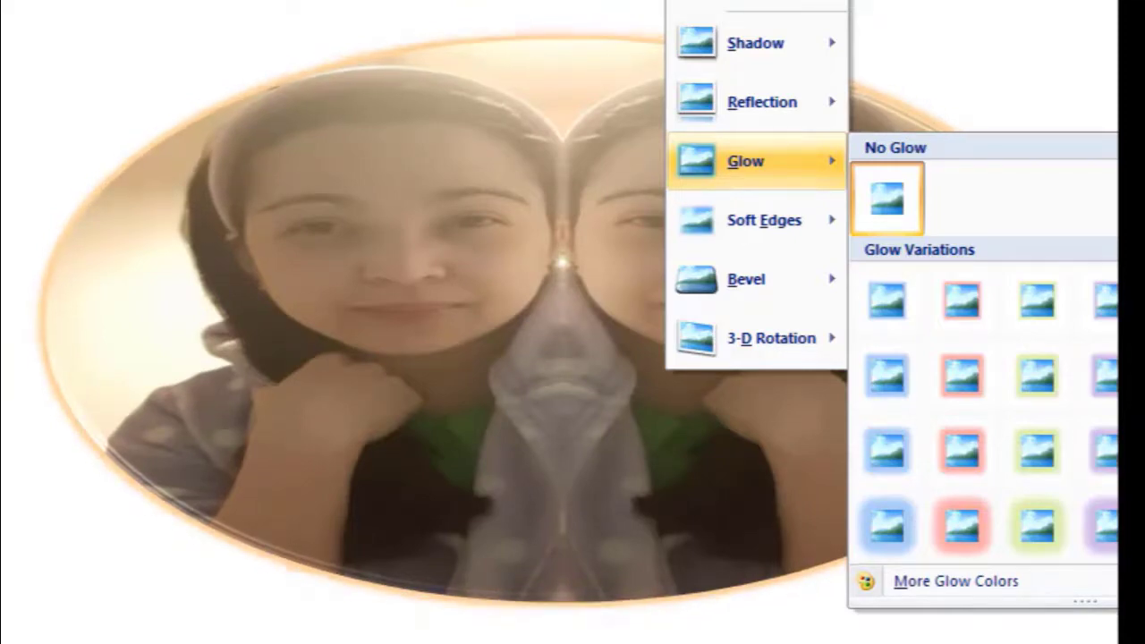
key(Escape)
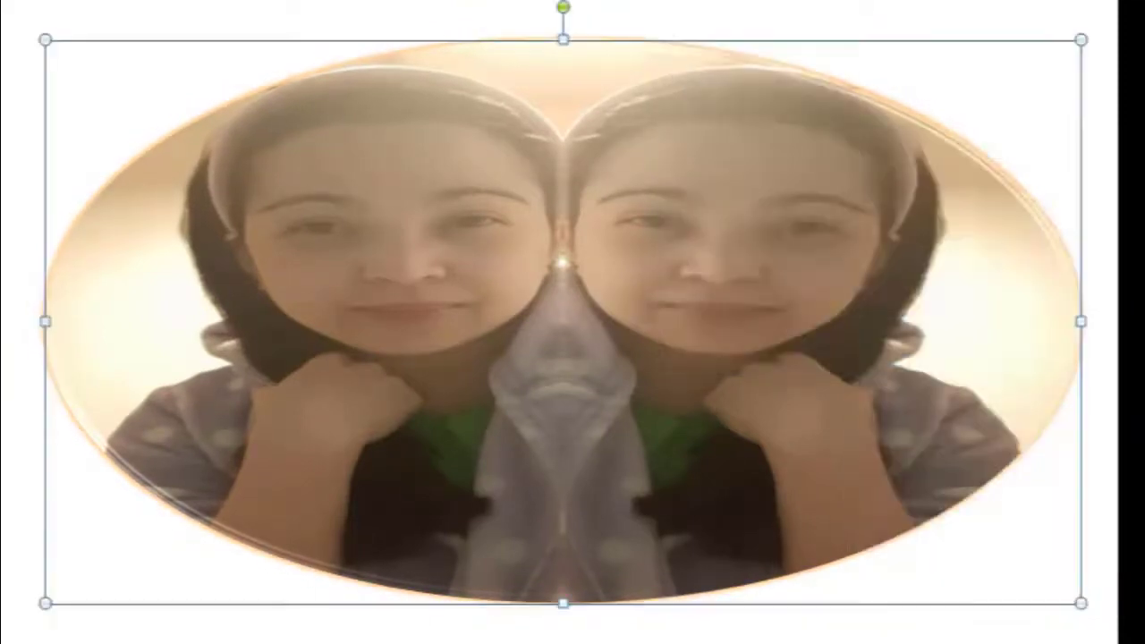
key(Escape)
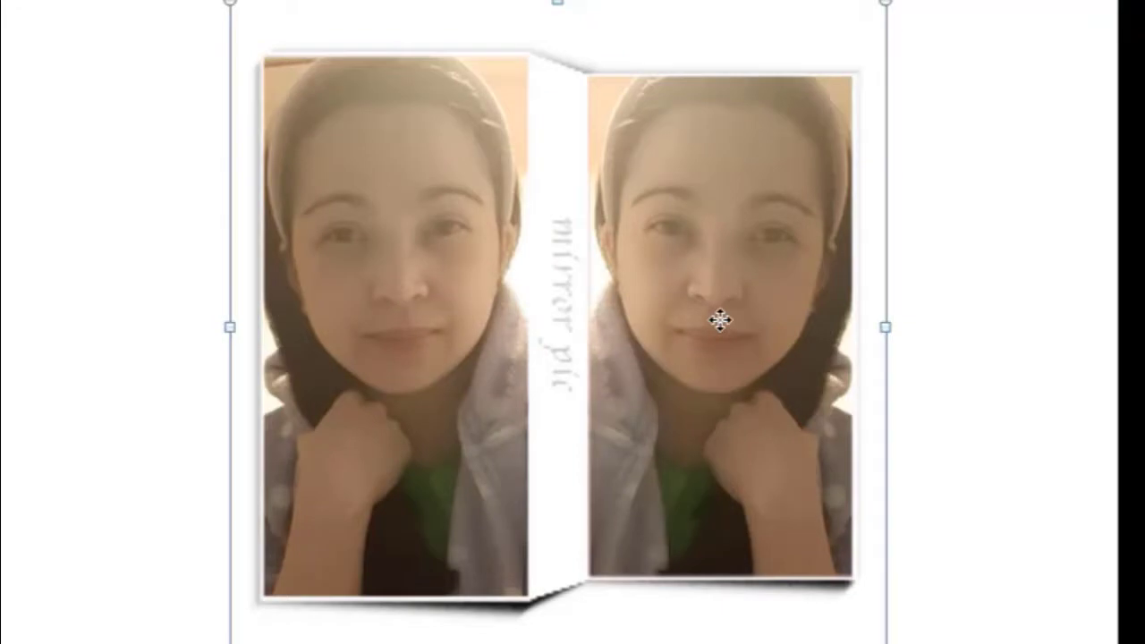
Widen the mirror pic picture across the slide and trim its top and bottom slightly
drag(885, 328, 1018, 327)
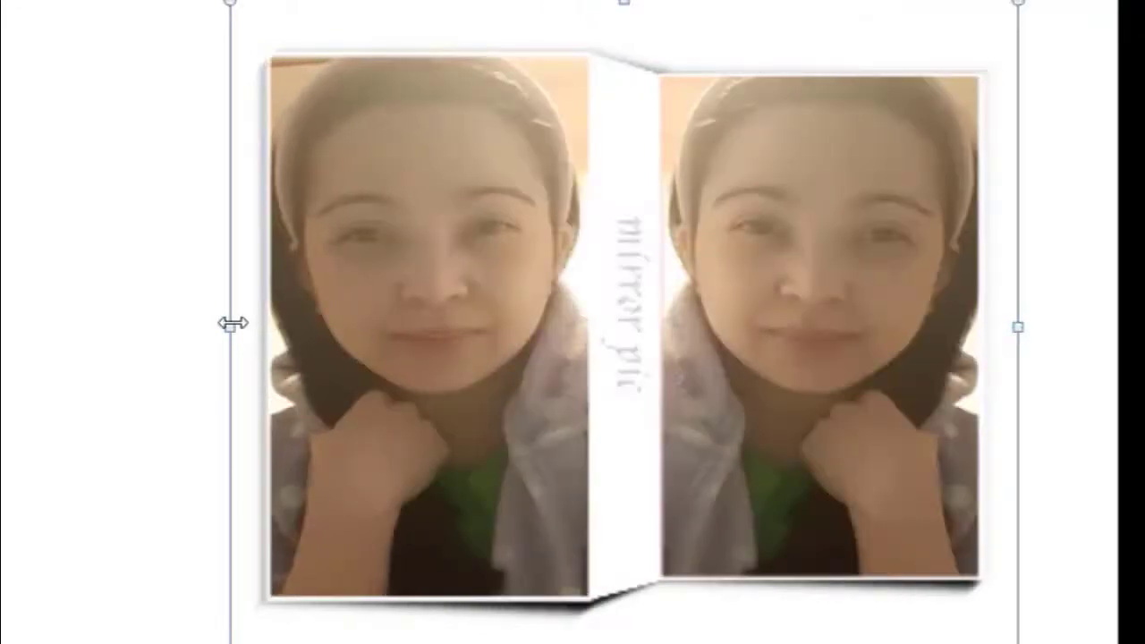
drag(231, 324, 64, 351)
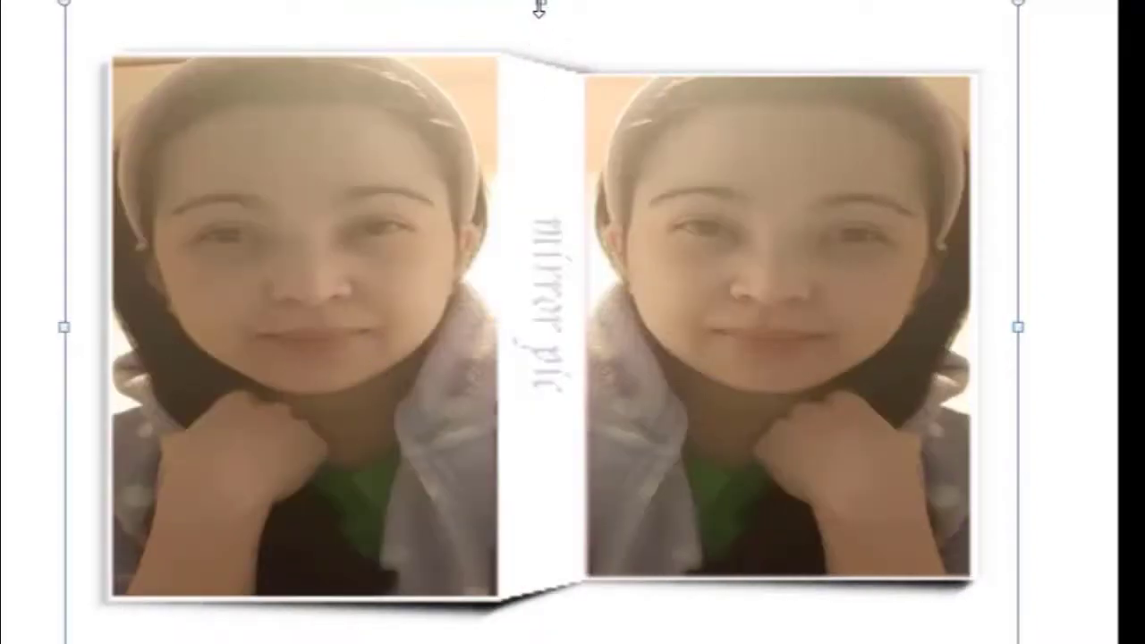
drag(540, 2, 541, 18)
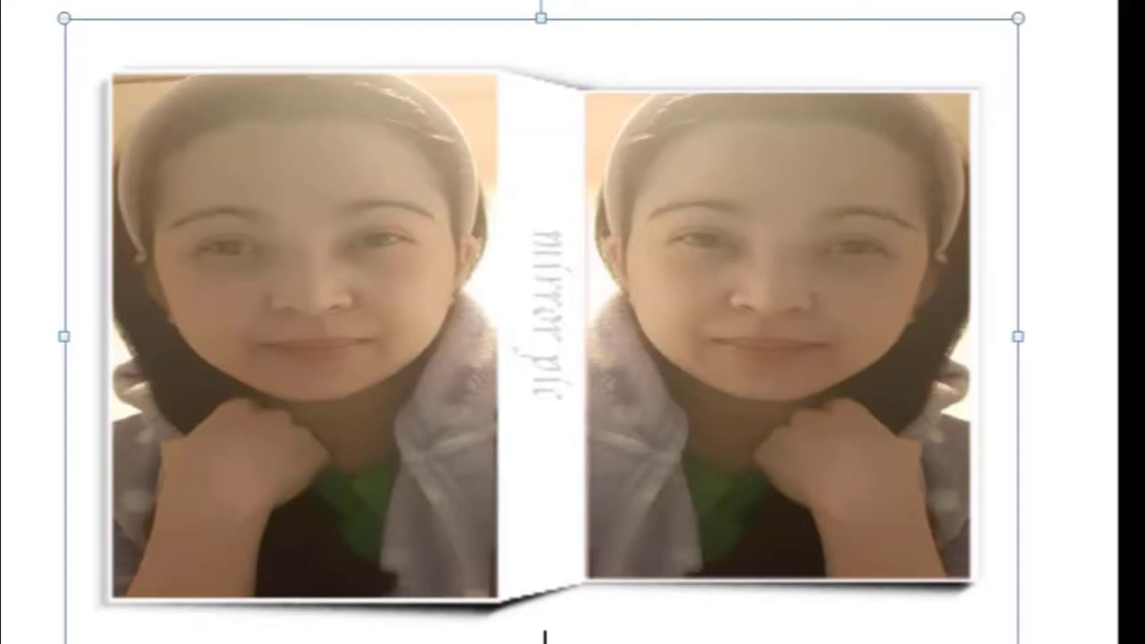
drag(545, 641, 543, 631)
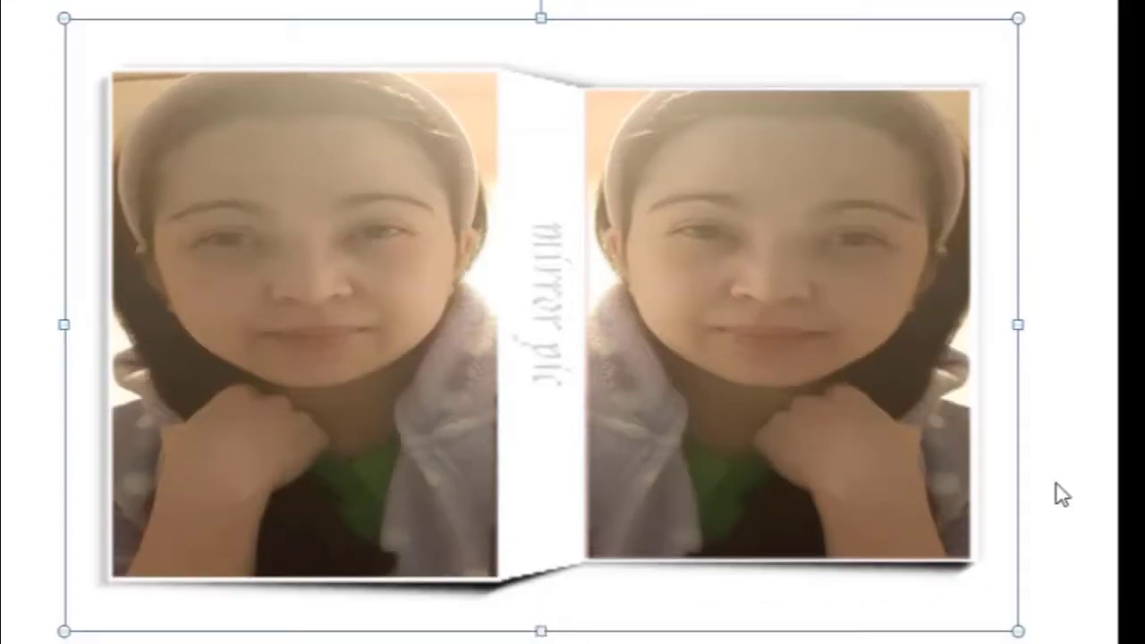
click(1062, 391)
click(874, 367)
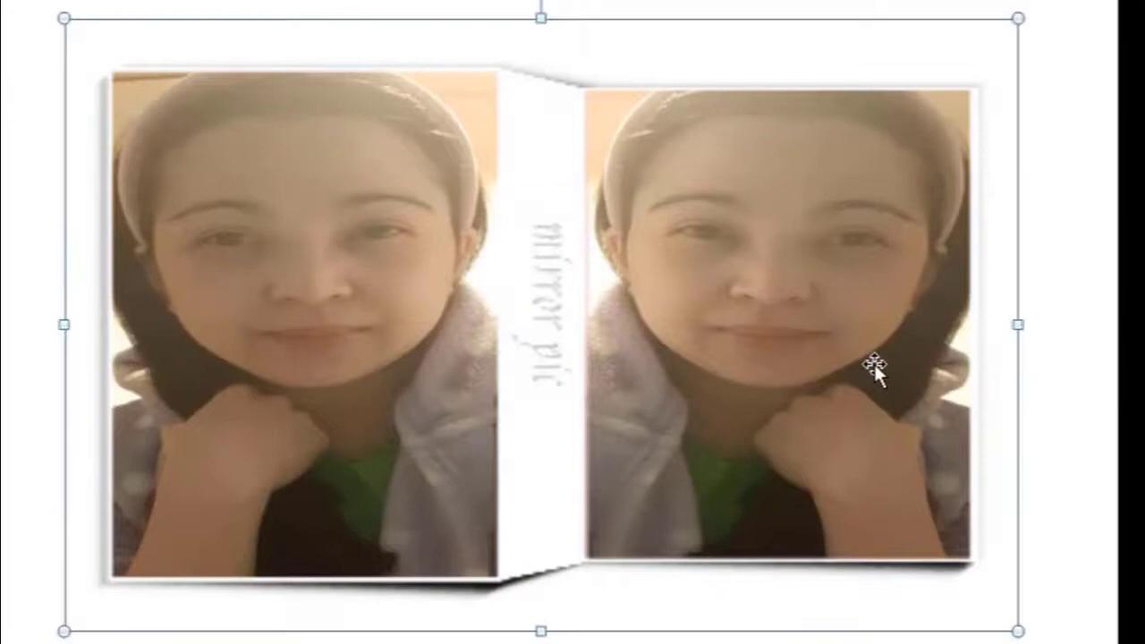
click(1026, 332)
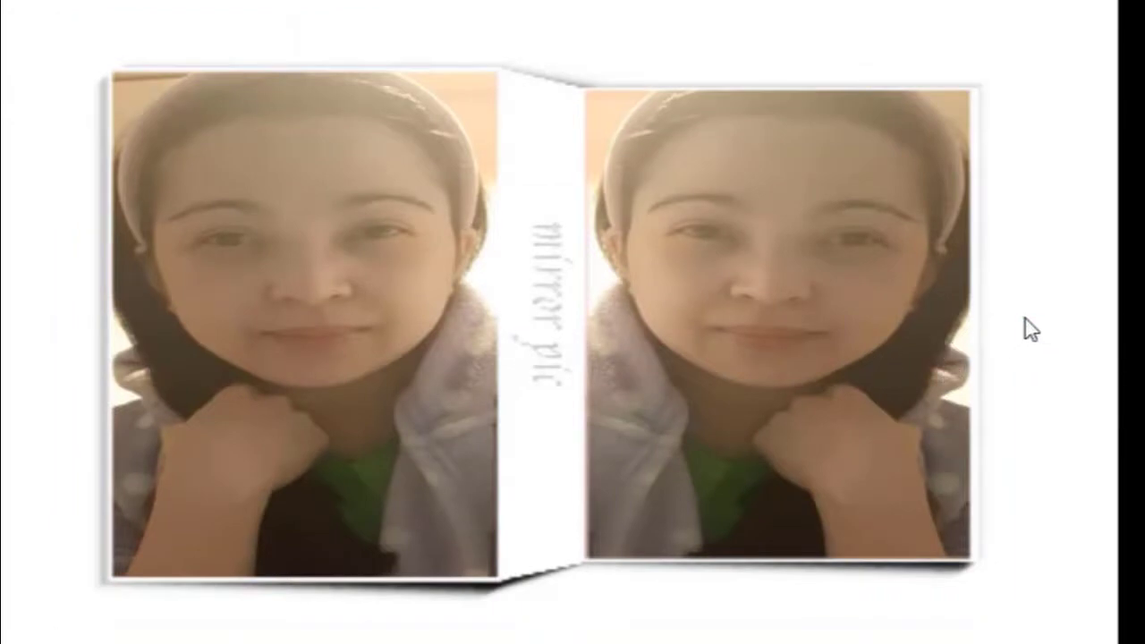
click(975, 324)
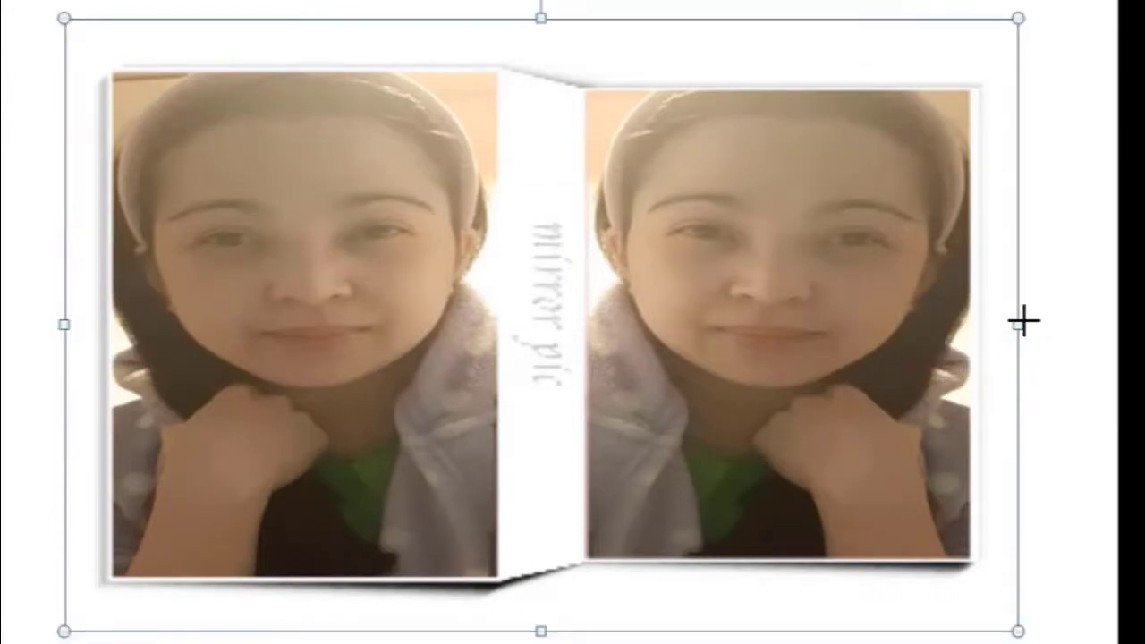
drag(1020, 320, 1045, 323)
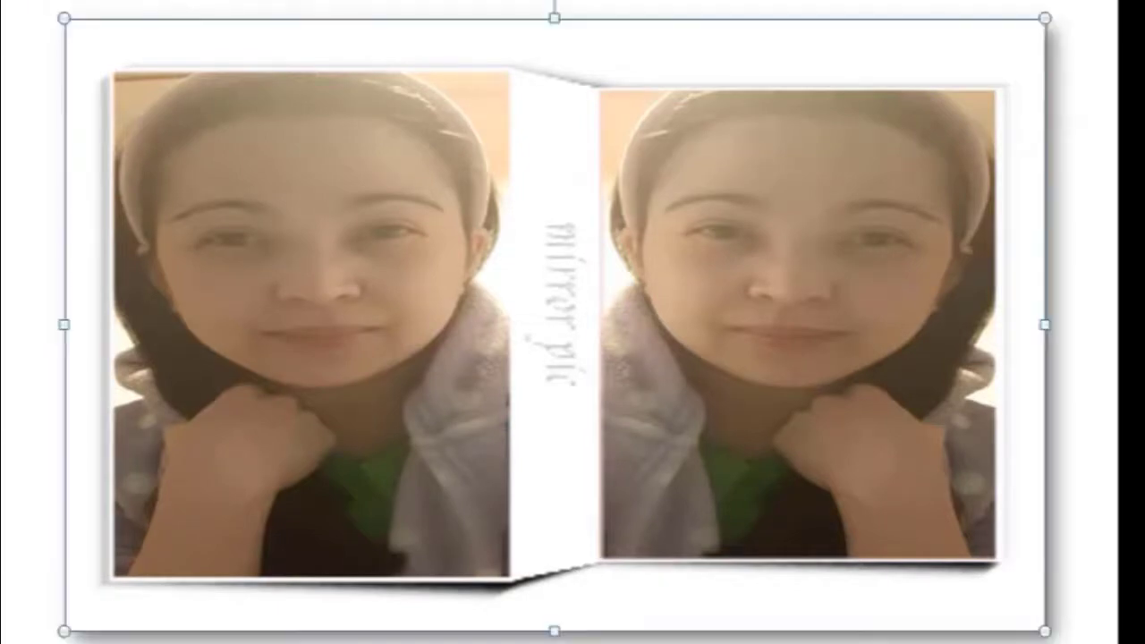
Give the mirror pic book photo a Circle bevel
click(756, 2)
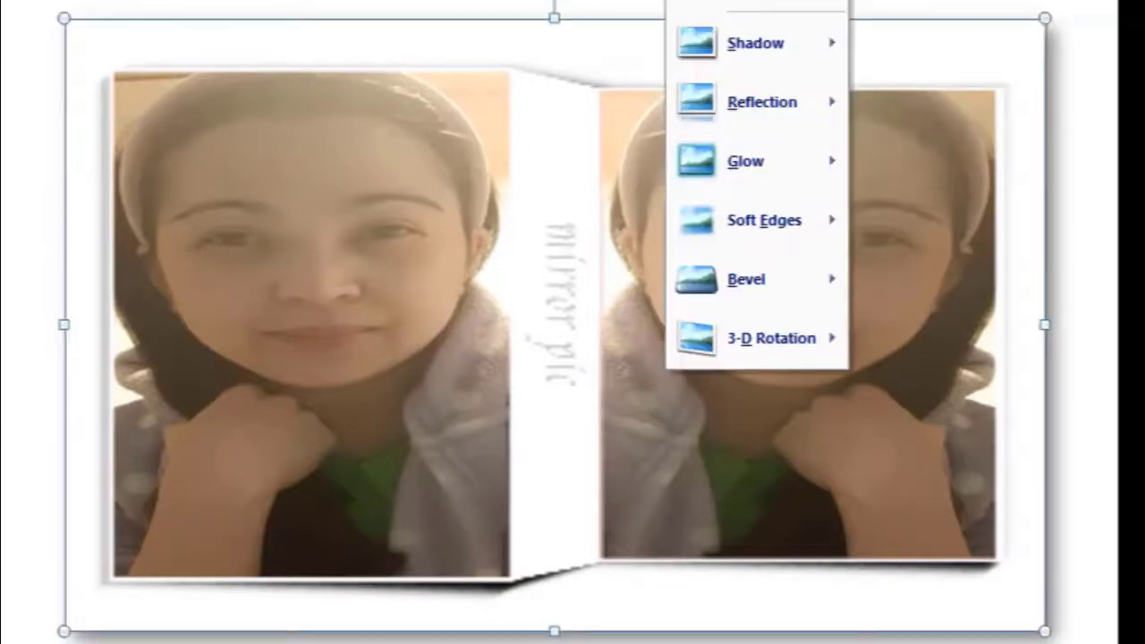
mouse_move(775, 162)
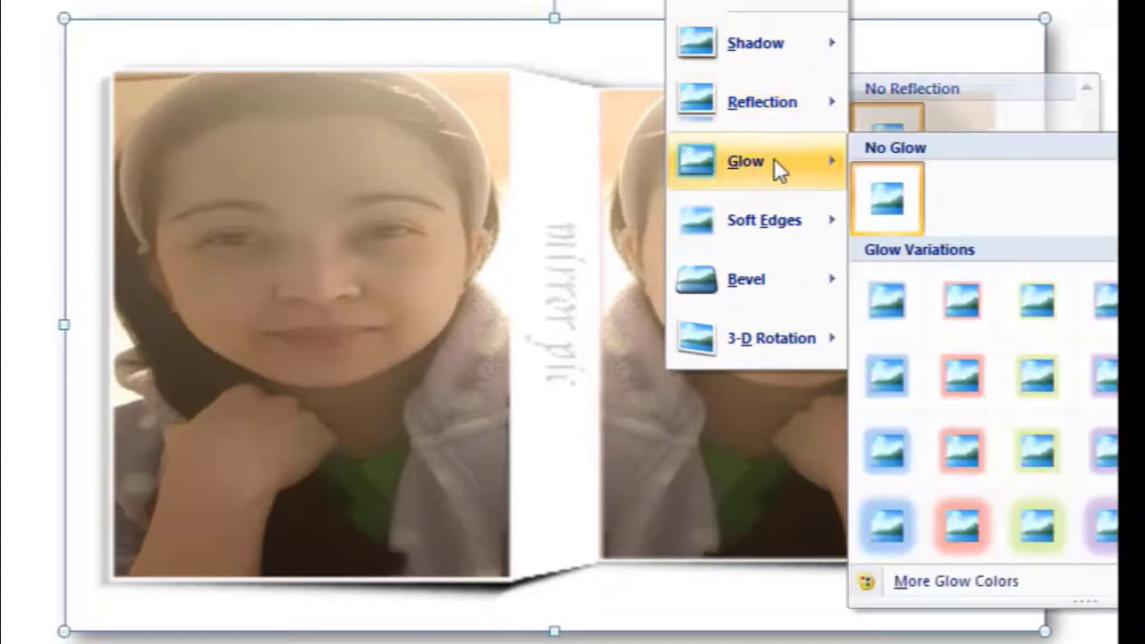
mouse_move(774, 215)
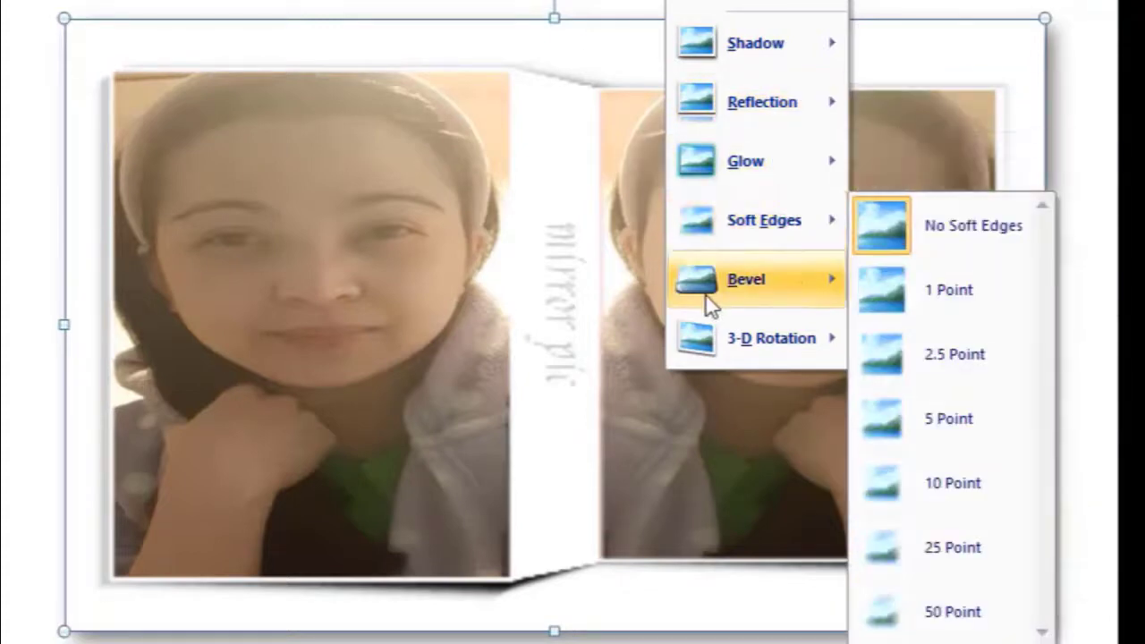
mouse_move(710, 303)
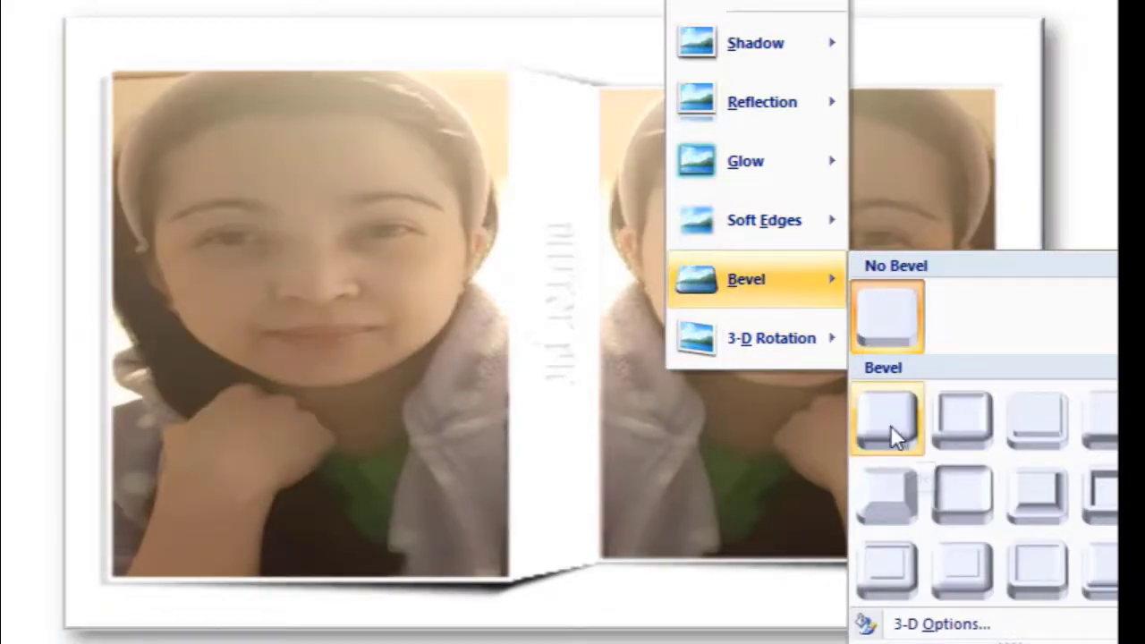
click(890, 425)
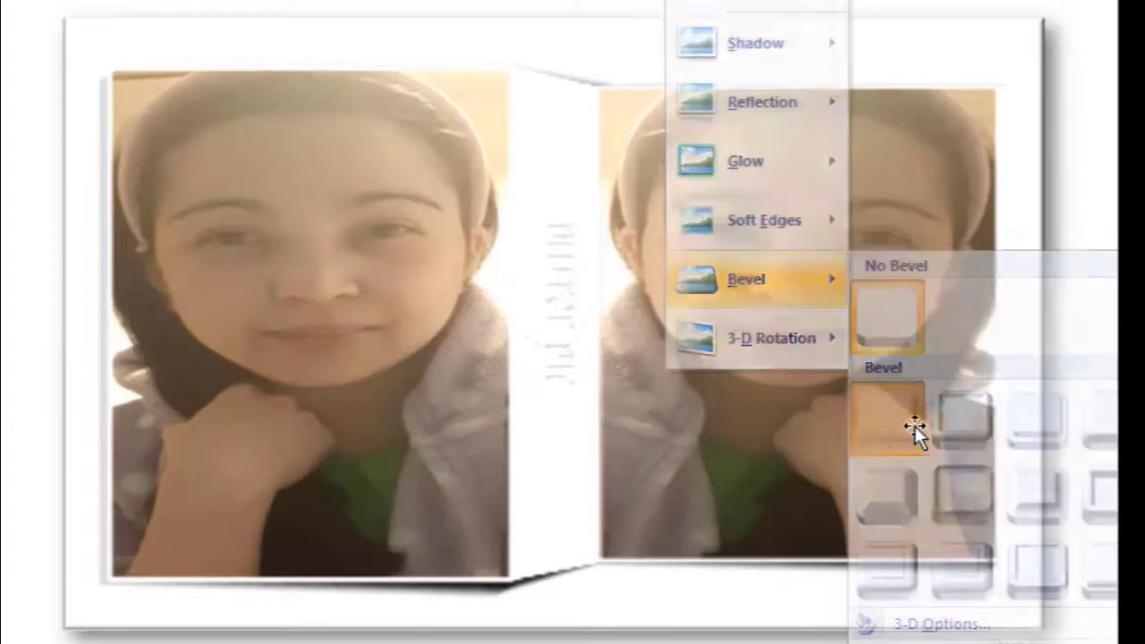
key(Escape)
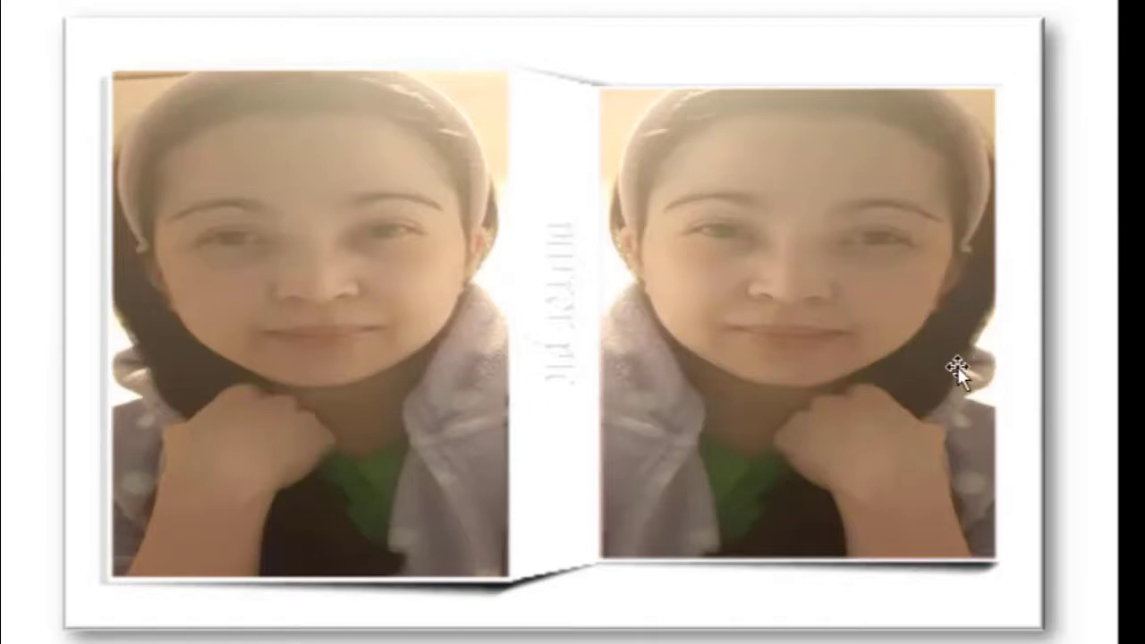
Leave the book photo's glow set to No Glow
click(790, 370)
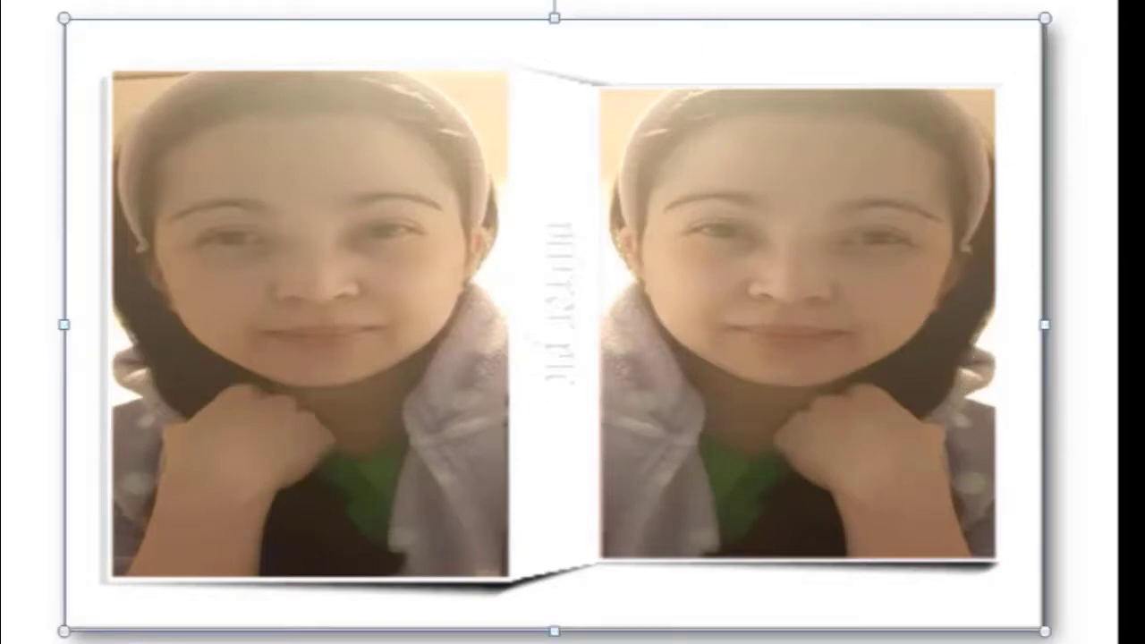
click(716, 2)
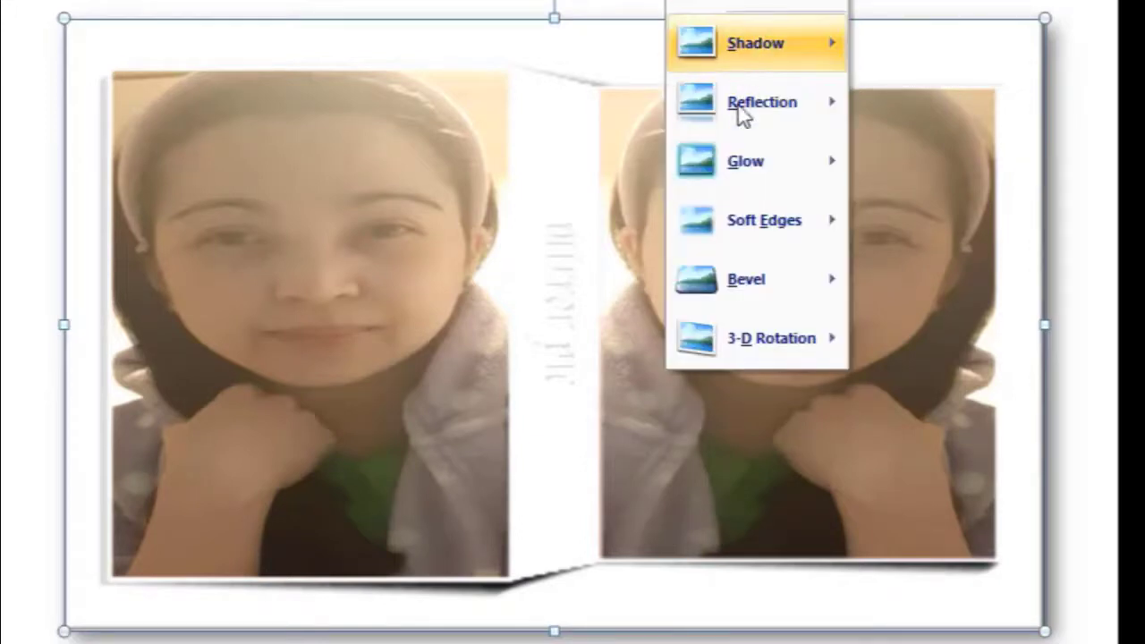
mouse_move(737, 108)
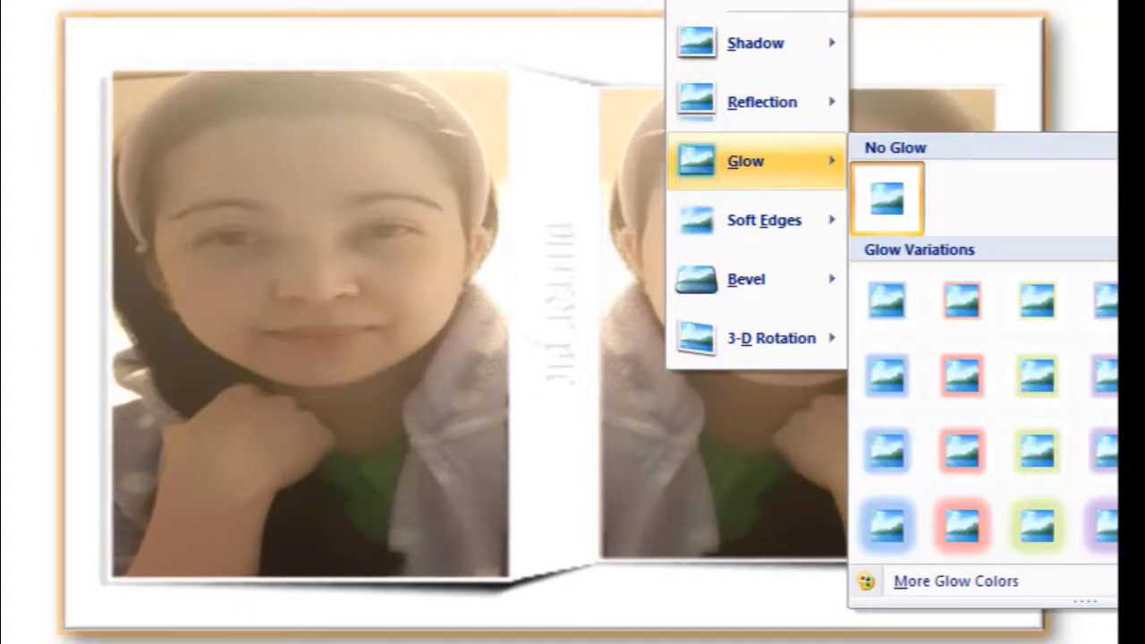
click(887, 199)
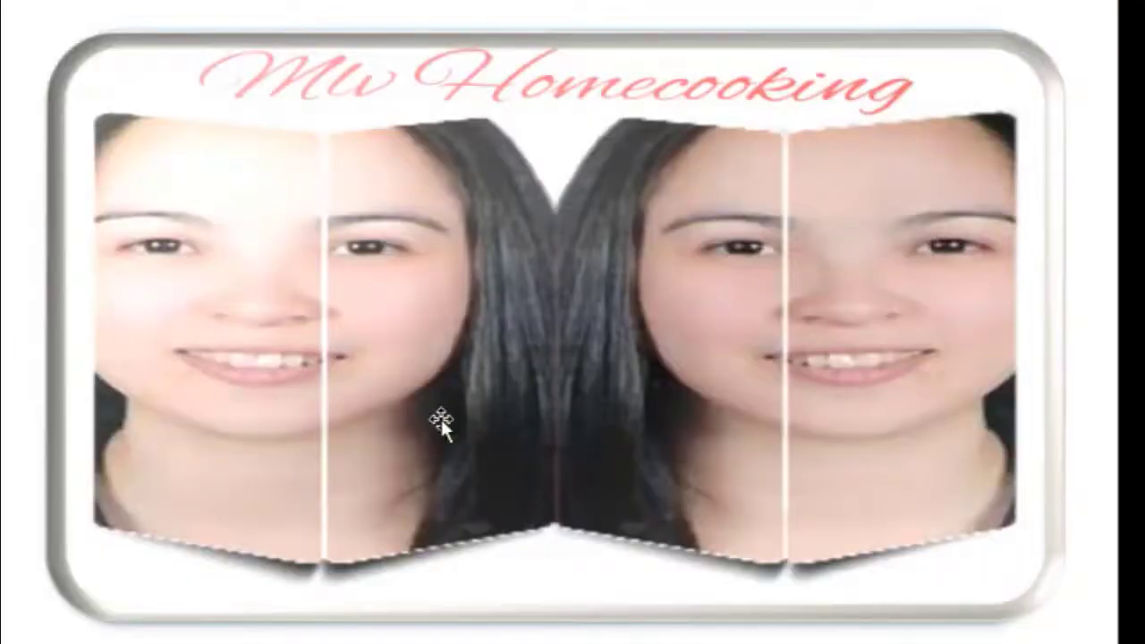
click(906, 320)
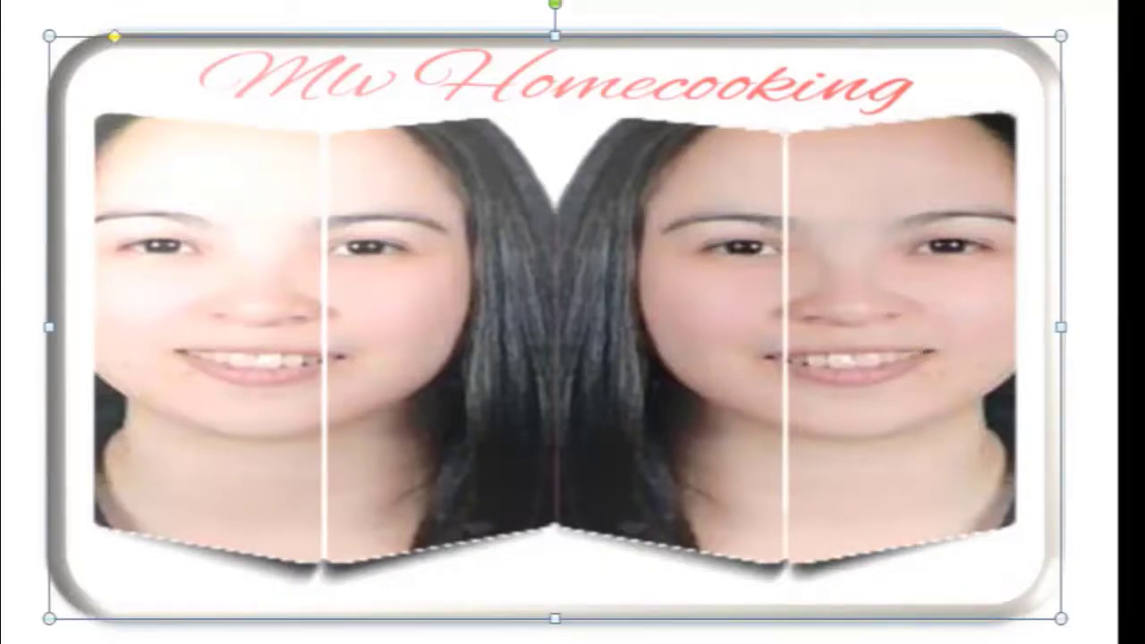
click(711, 2)
mouse_move(711, 4)
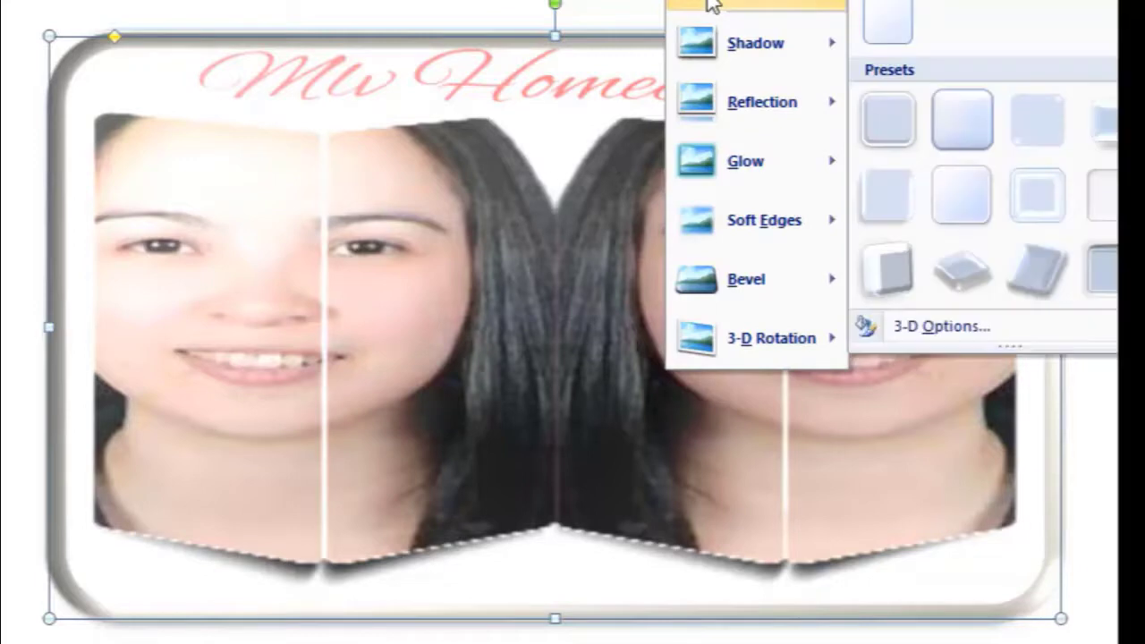
mouse_move(745, 168)
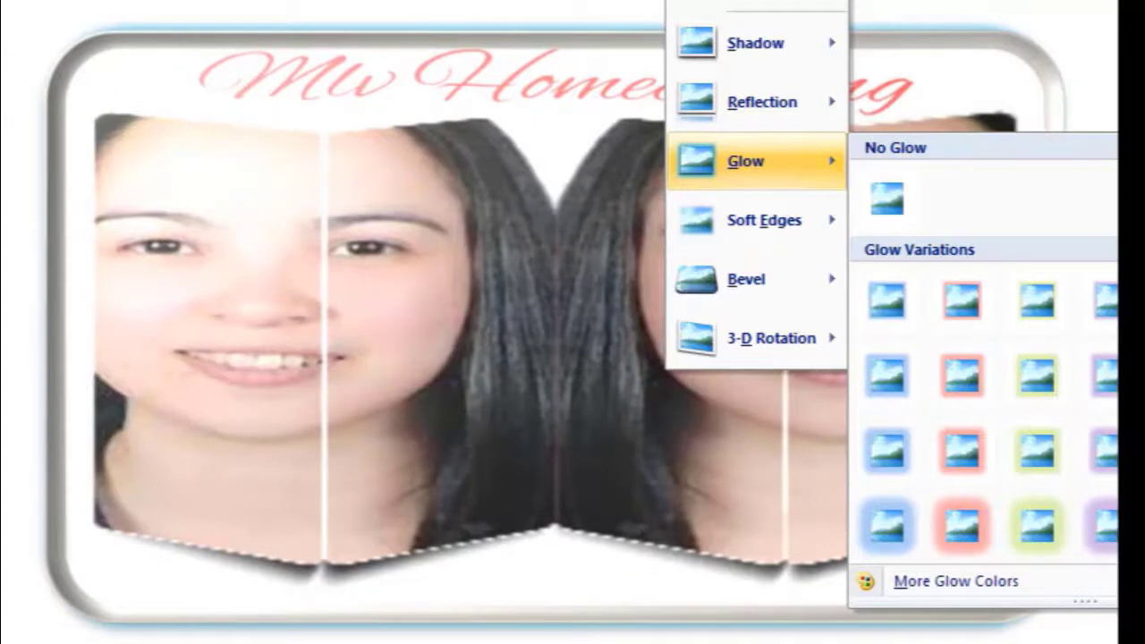
key(Escape)
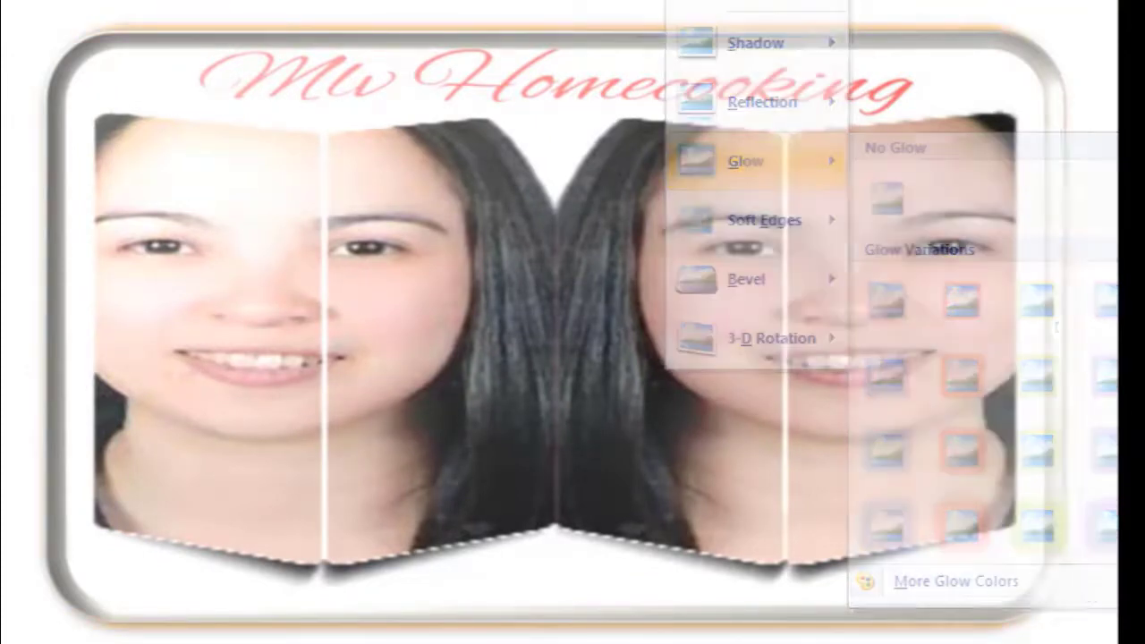